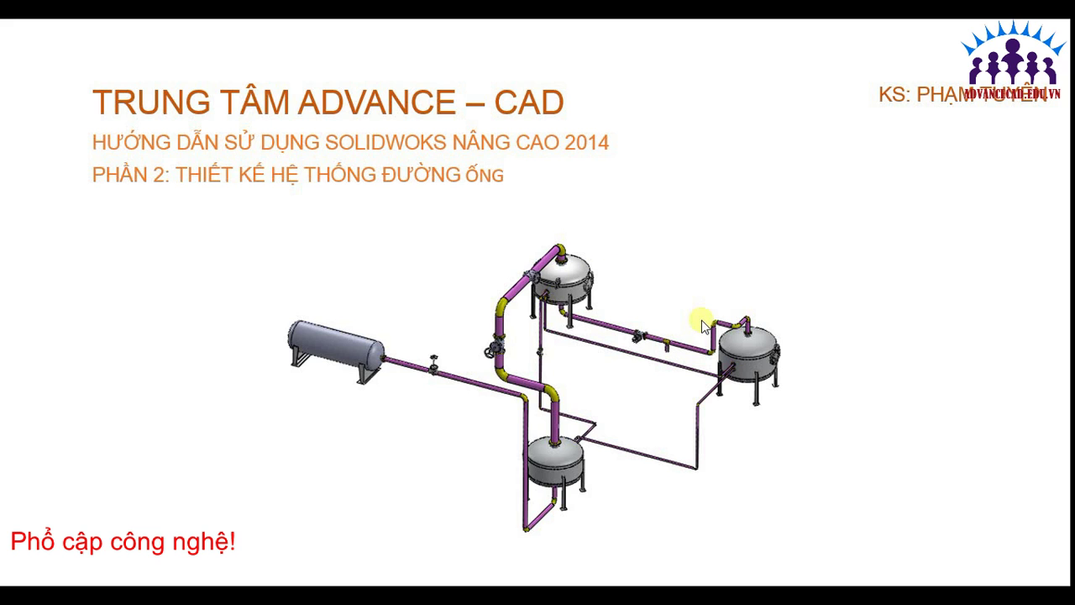
Exit the piping slideshow and switch to the SolidWorks tank assembly hethongong
key("Escape")
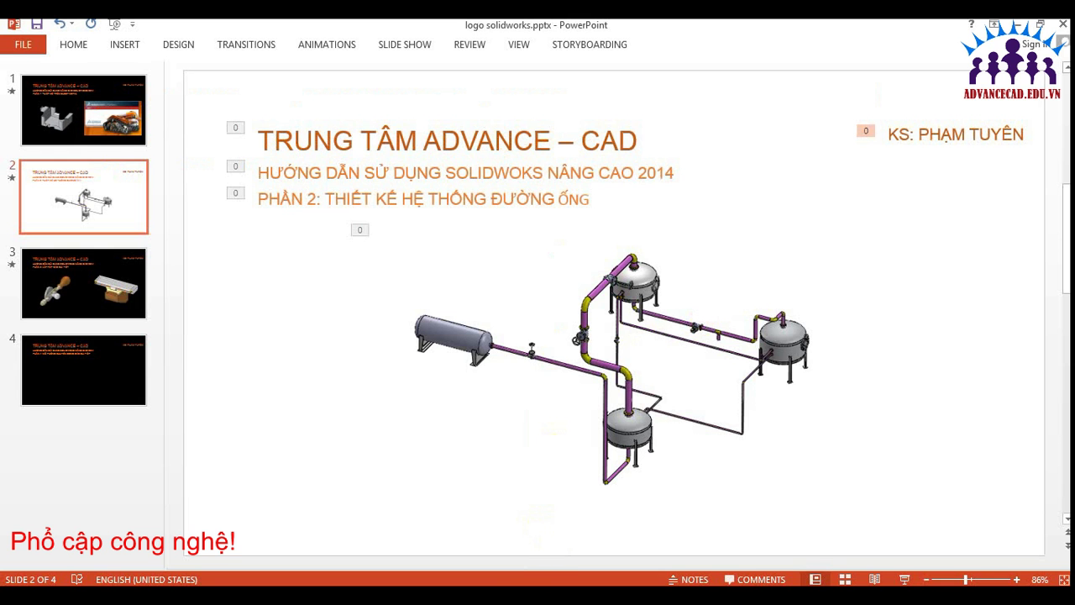
key("alt+Tab")
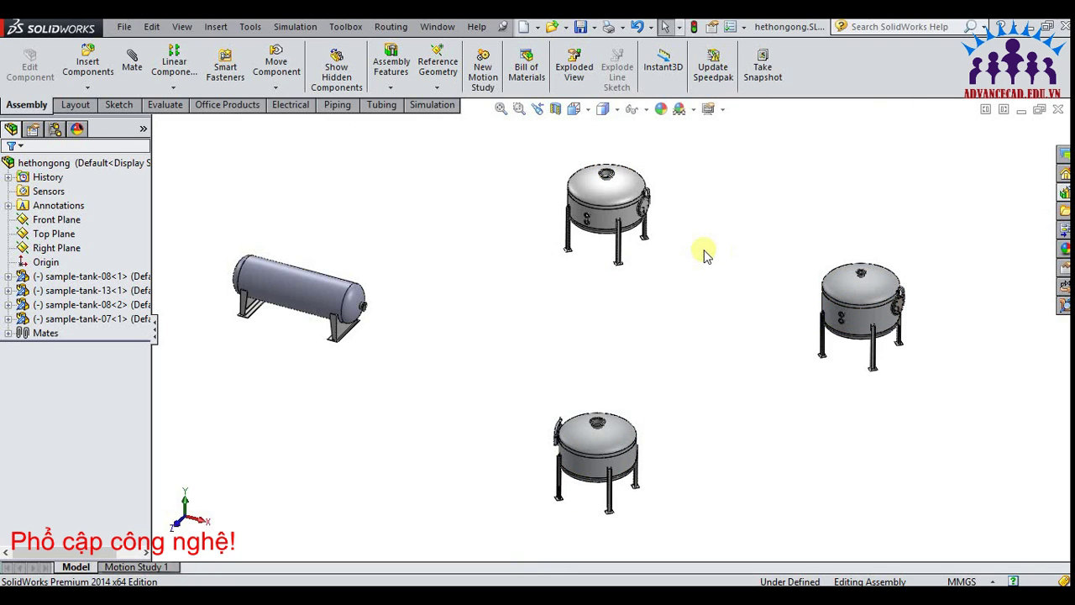
Zoom to fit the four unconnected tanks of the hethongong assembly
key("f")
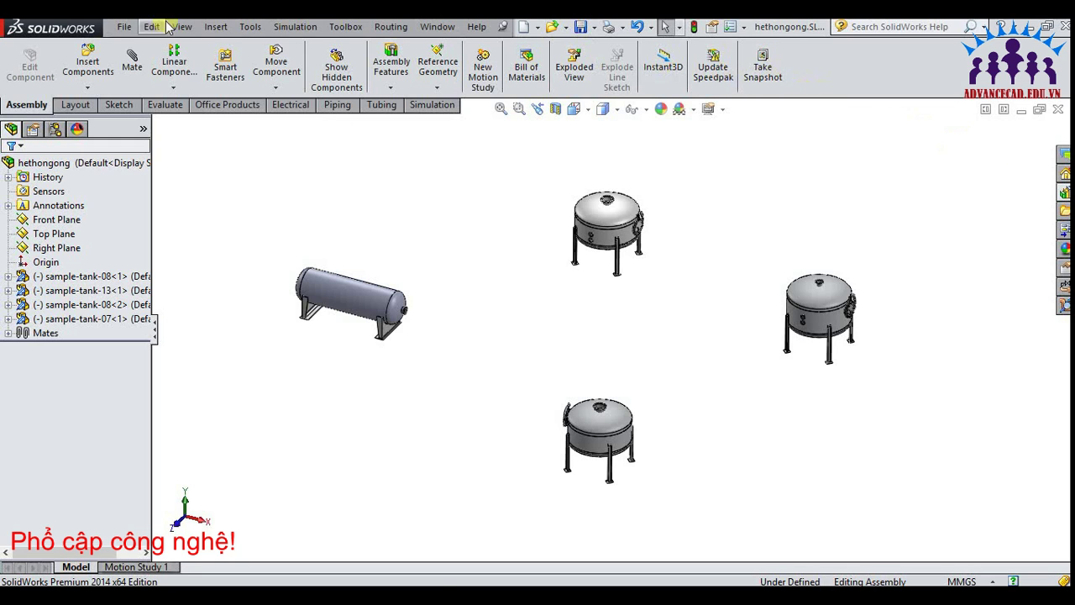
left_click(134, 28)
left_click(137, 29)
left_click(295, 26)
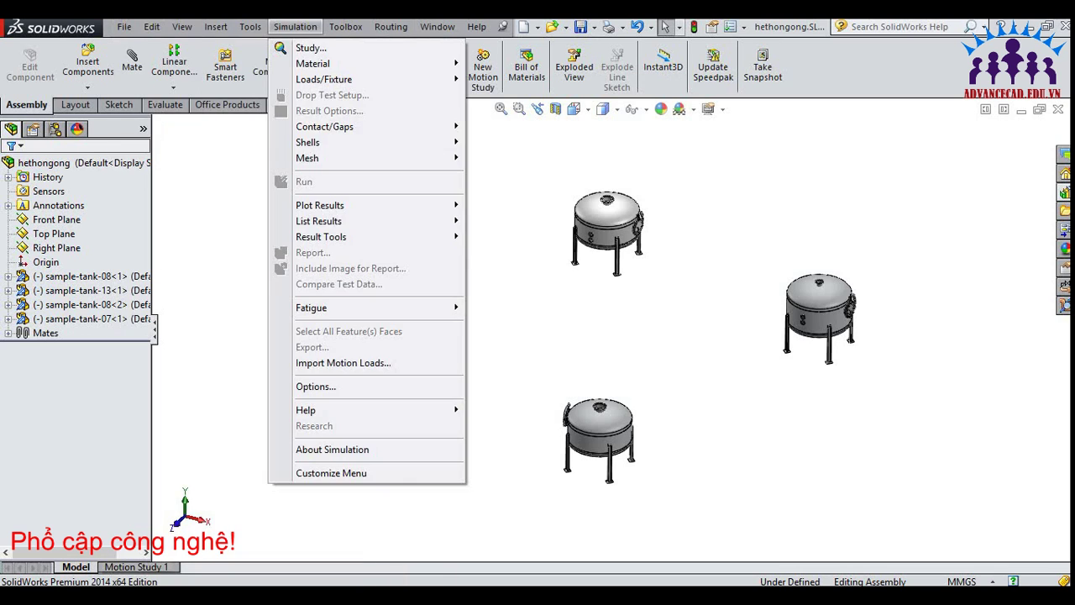
left_click(1065, 174)
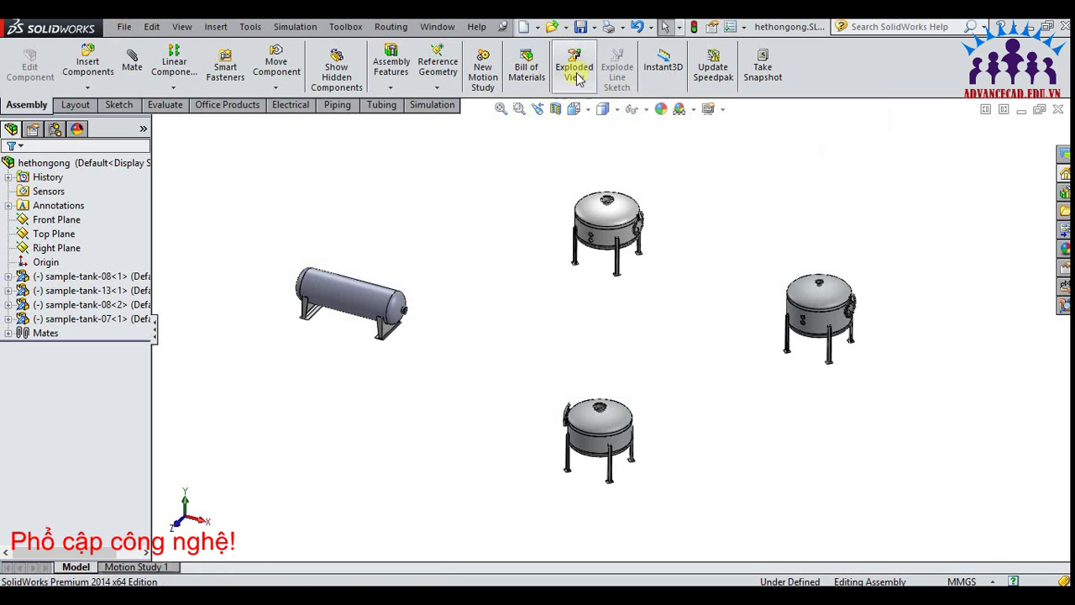
left_click(744, 30)
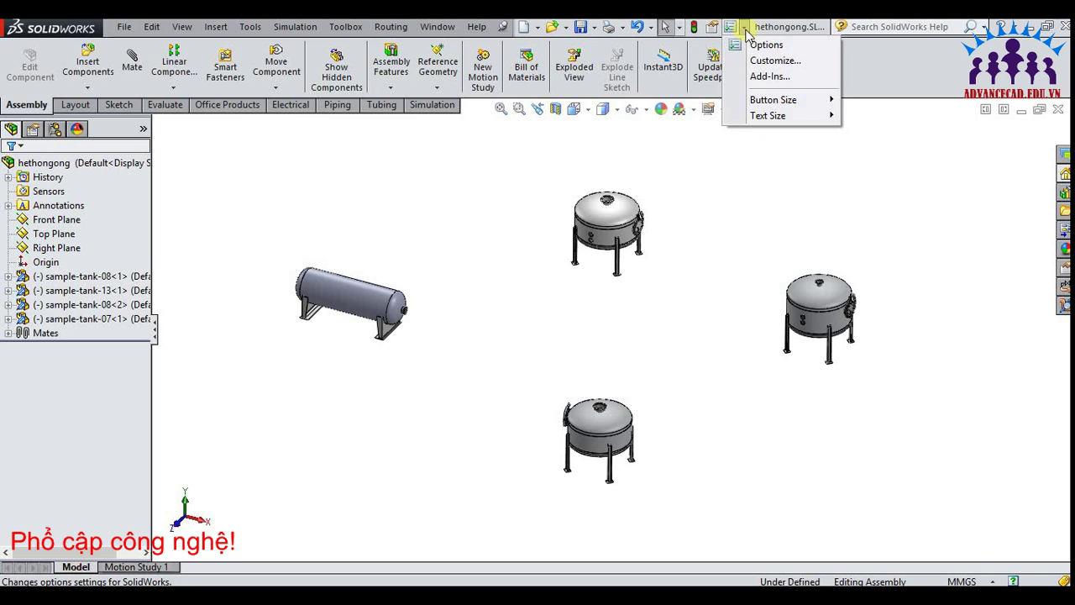
left_click(763, 78)
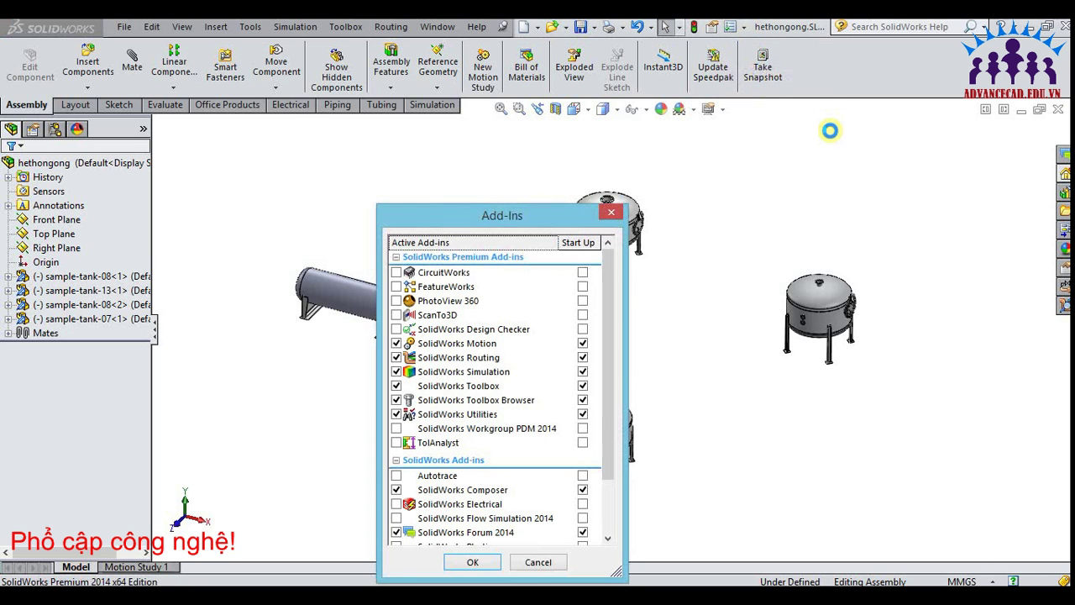
mouse_move(504, 204)
left_mouse_down()
mouse_move(562, 170)
mouse_move(583, 116)
left_mouse_up()
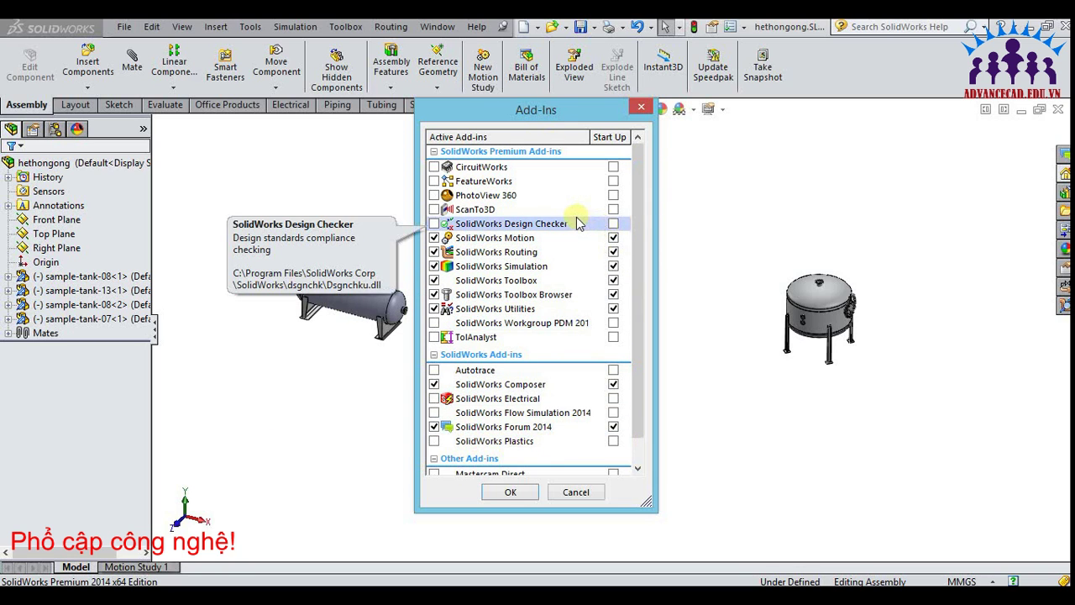
left_click(643, 106)
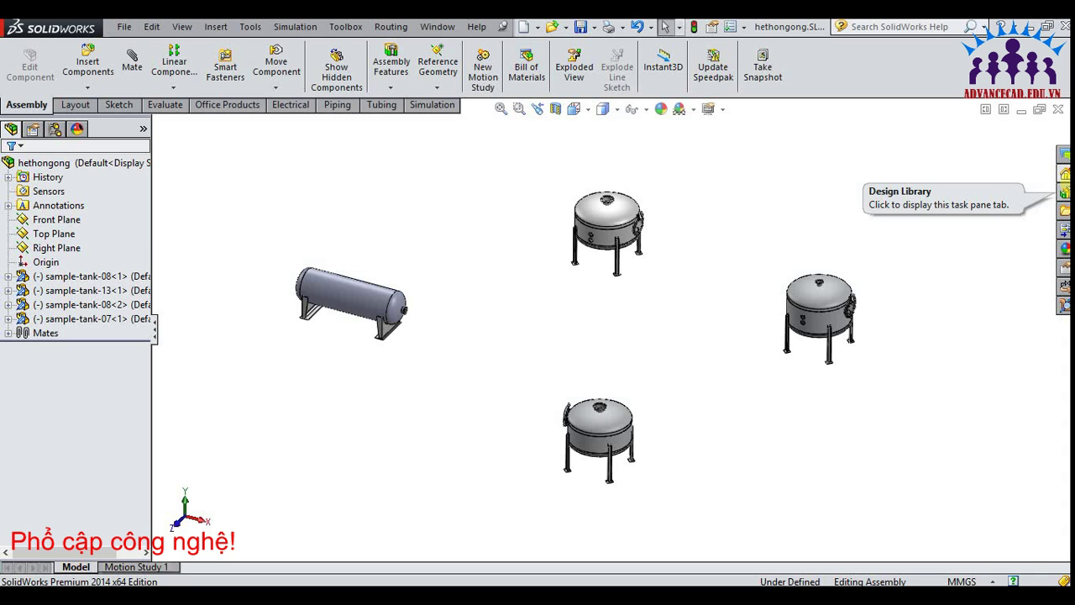
Open the Design Library's routing > piping > flanges folder to list slip on, socket and welding neck flanges
left_click(1064, 194)
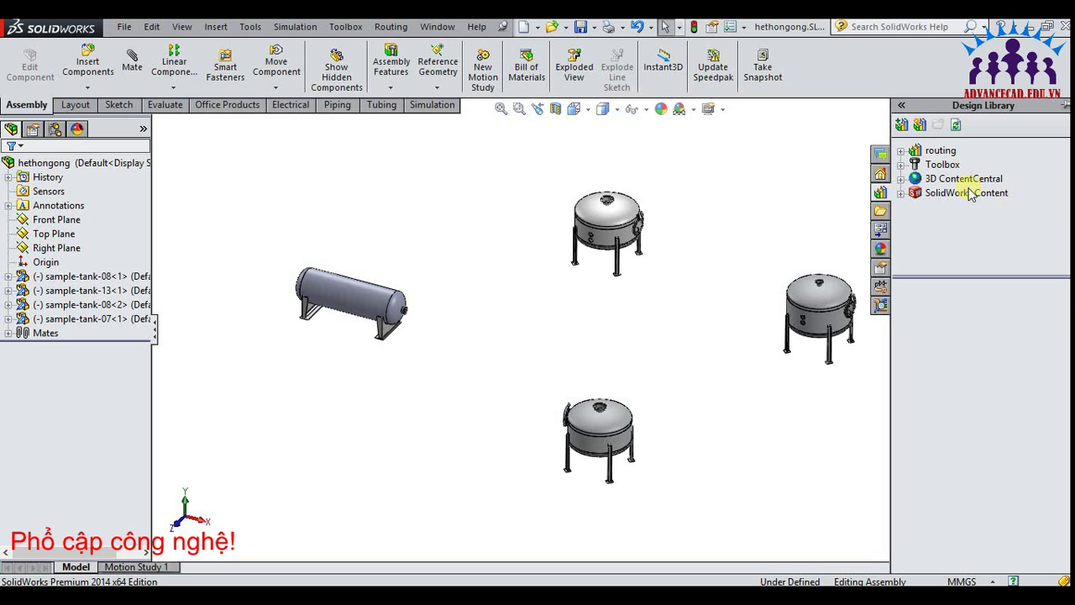
left_click(924, 151)
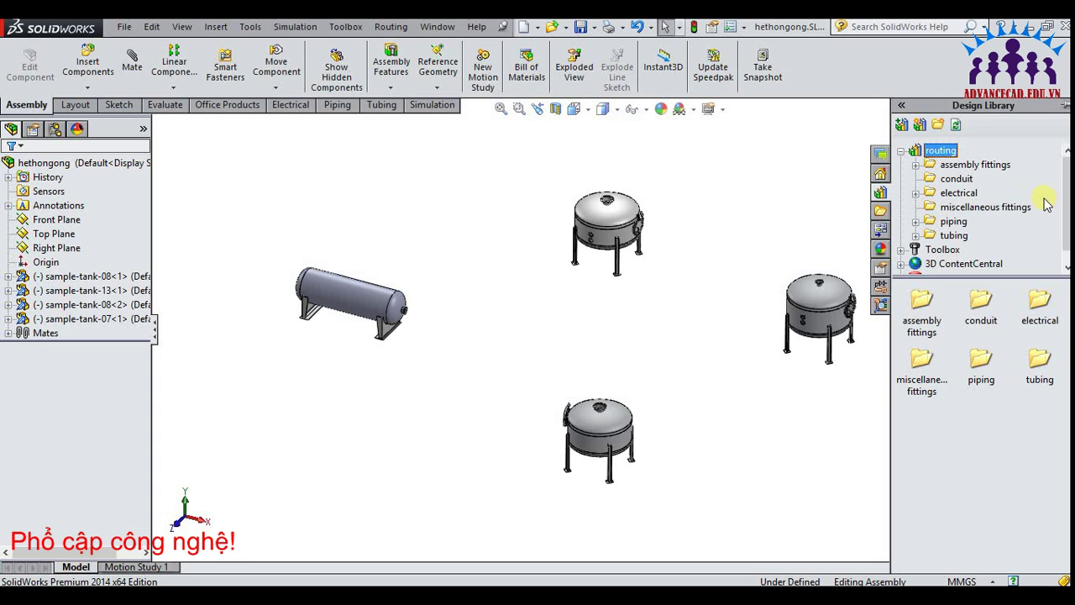
left_click(924, 223)
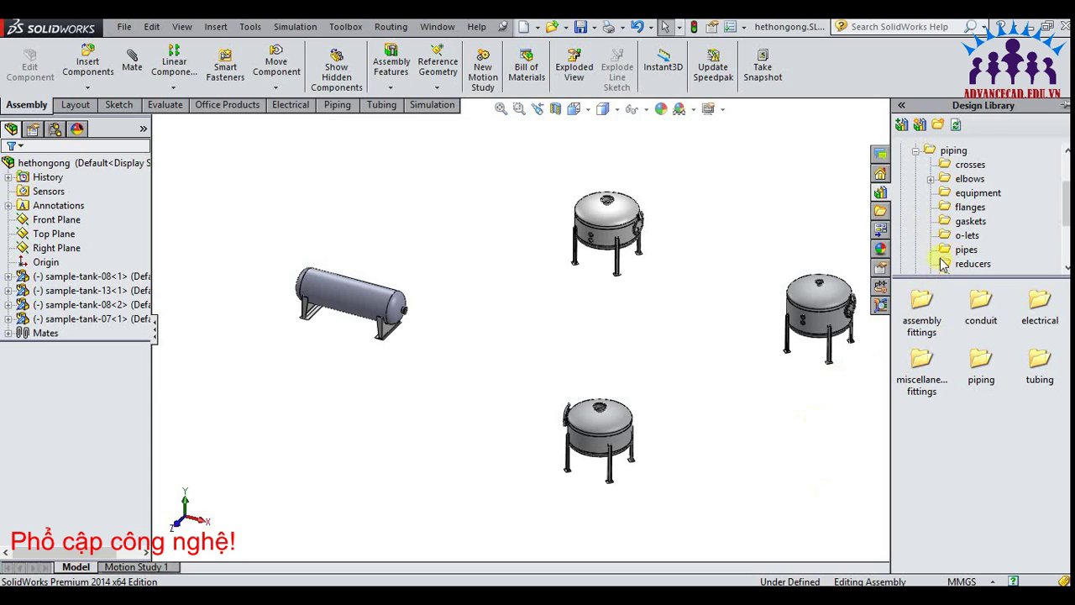
scroll(631, 180, "down", 5)
scroll(582, 284, "down", 3)
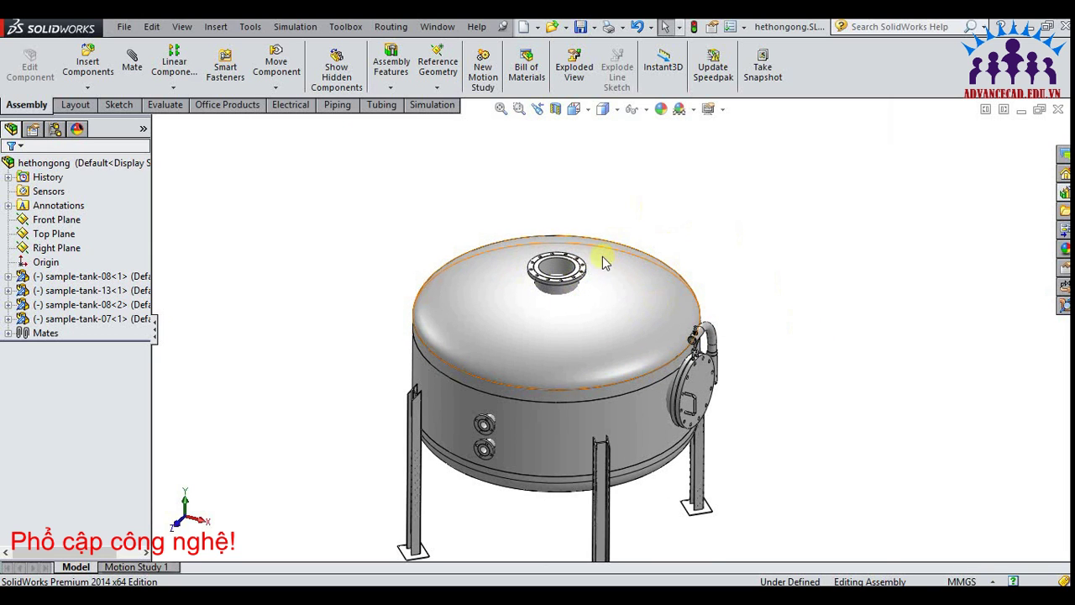
scroll(601, 267, "down", 3)
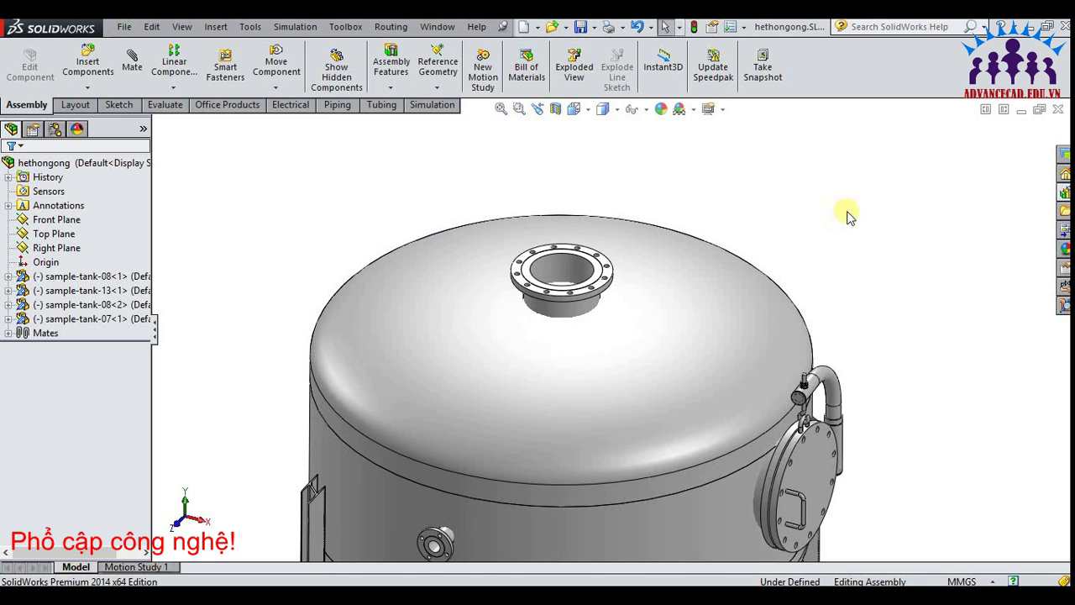
left_click(1064, 195)
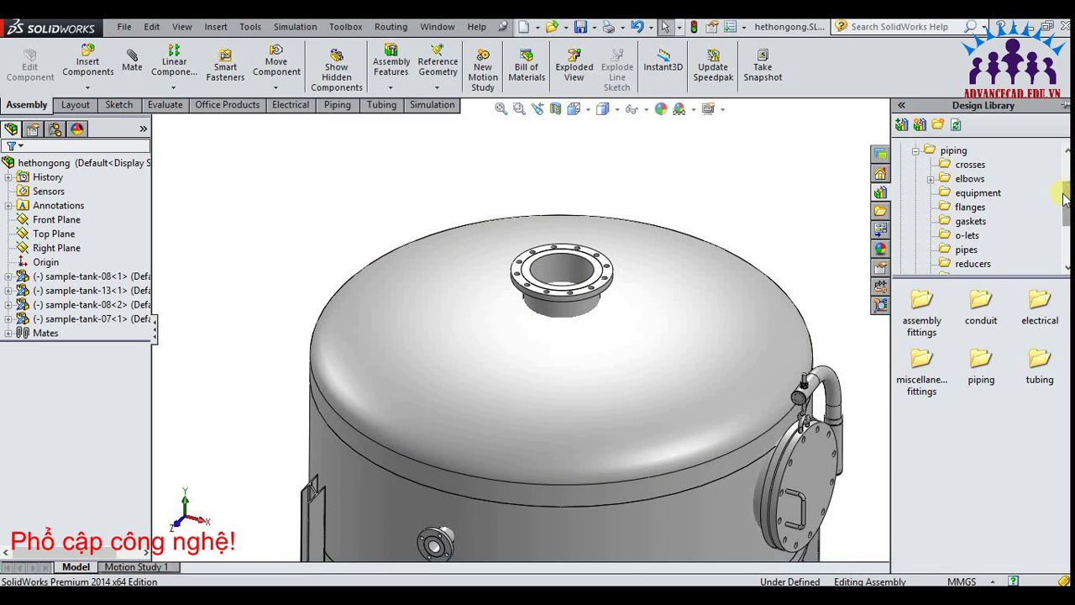
left_click(970, 206)
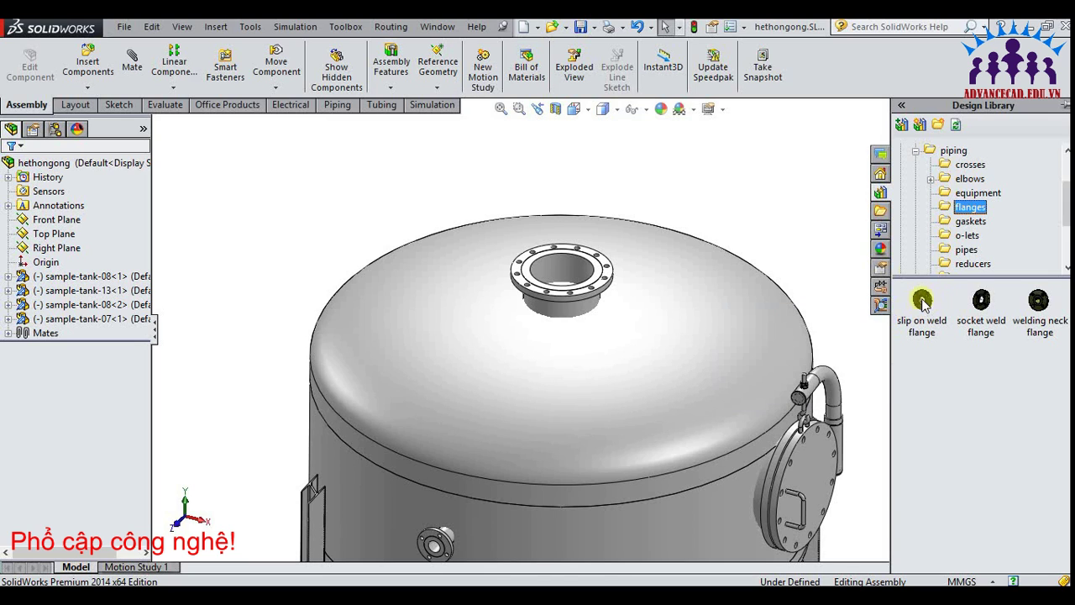
mouse_move(922, 311)
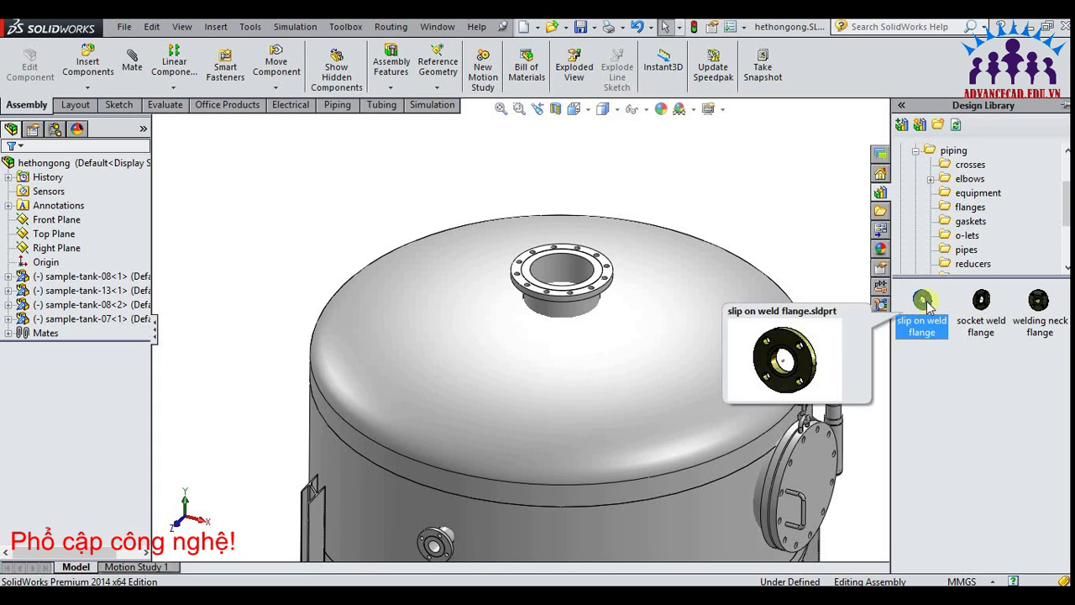
Drop a slip on weld flange onto the upper tank's top nozzle, sized 150-NPS10
left_click_drag(924, 301, 868, 306)
left_click_drag(596, 256, 592, 261)
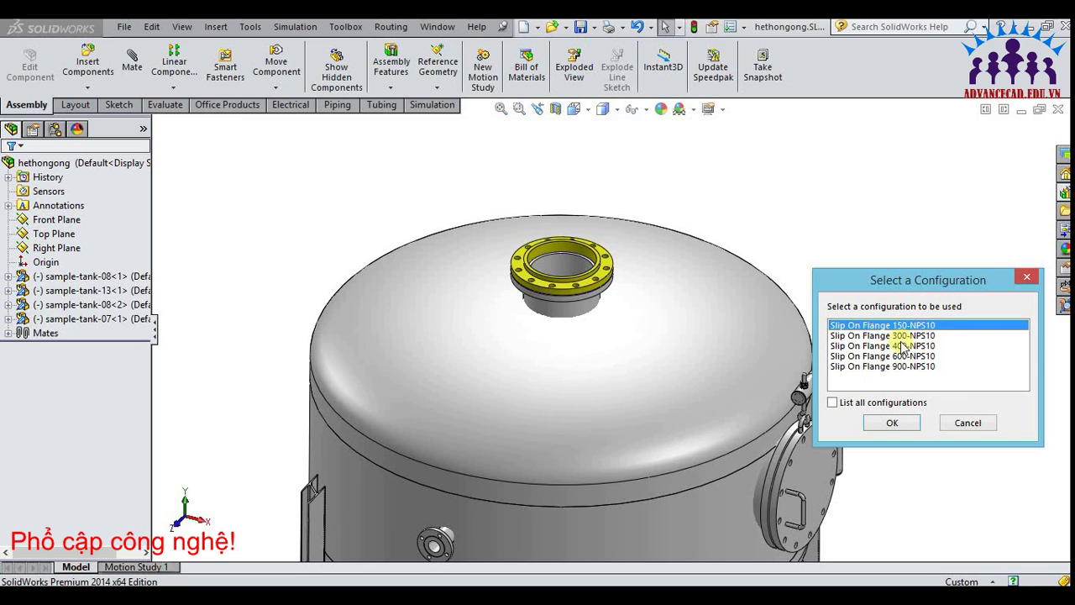
left_click(832, 403)
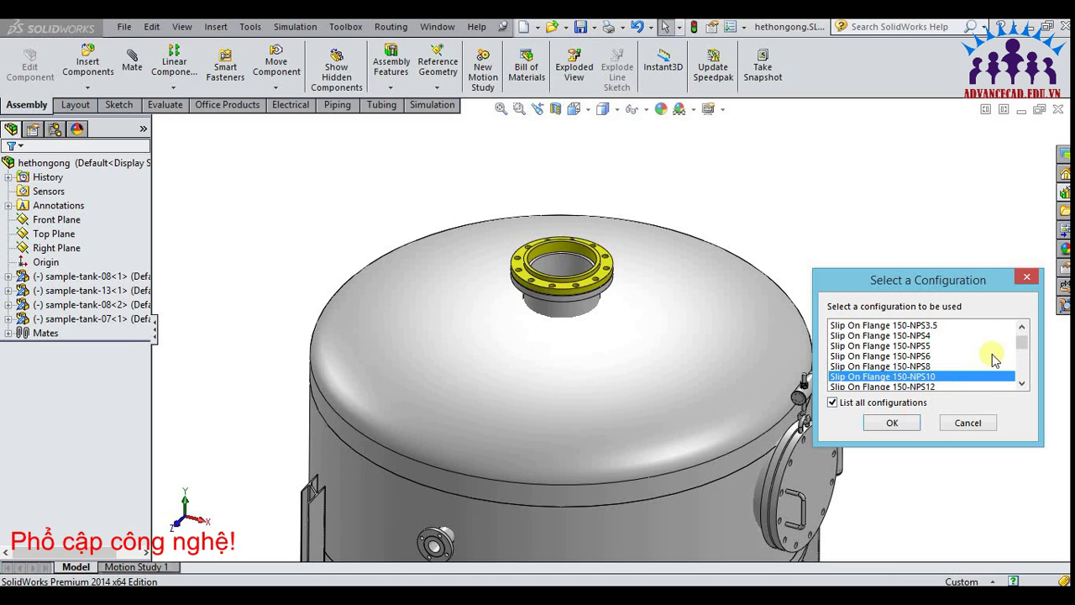
left_click(833, 404)
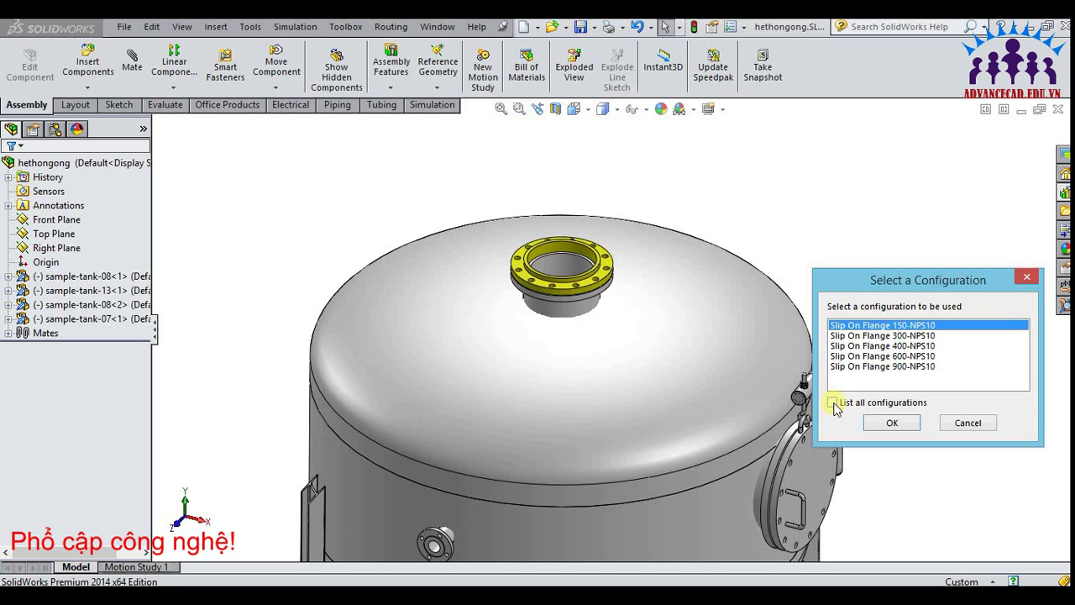
left_click(882, 423)
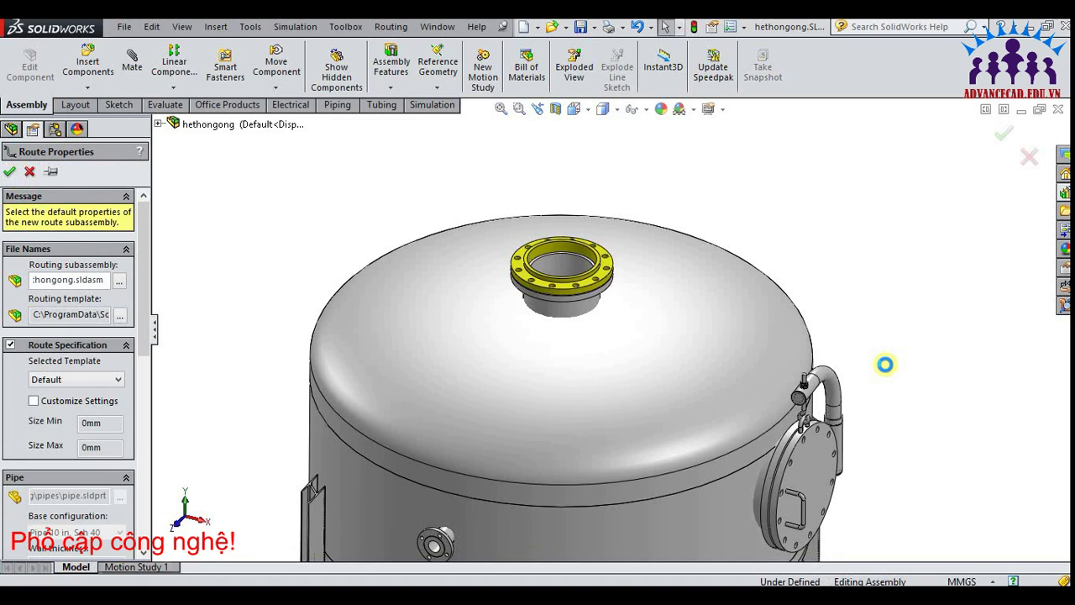
Save the new route subassembly as pipe01
left_click(121, 281)
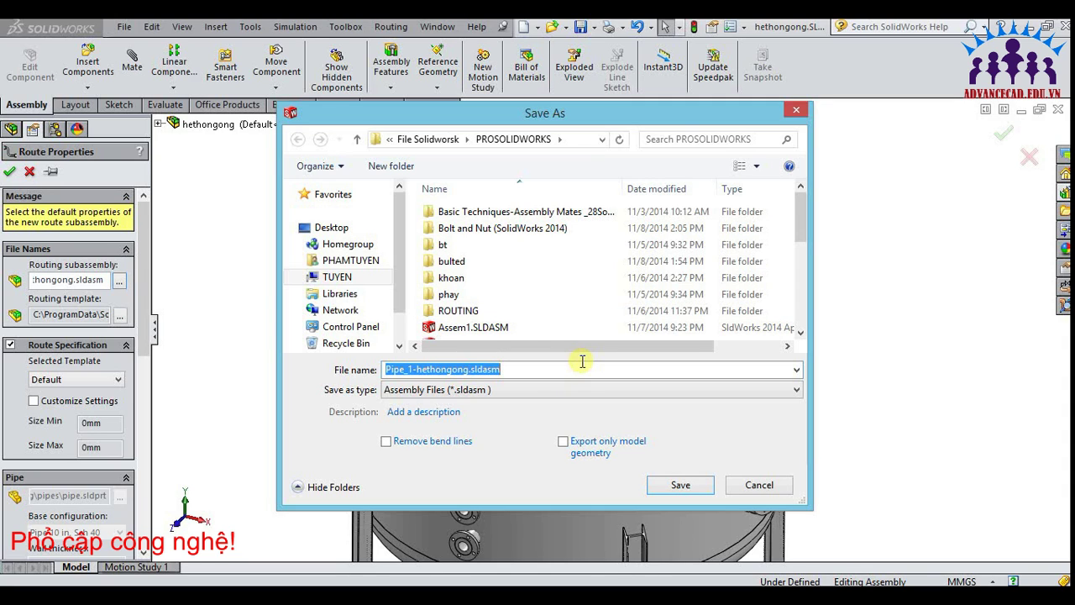
type("p")
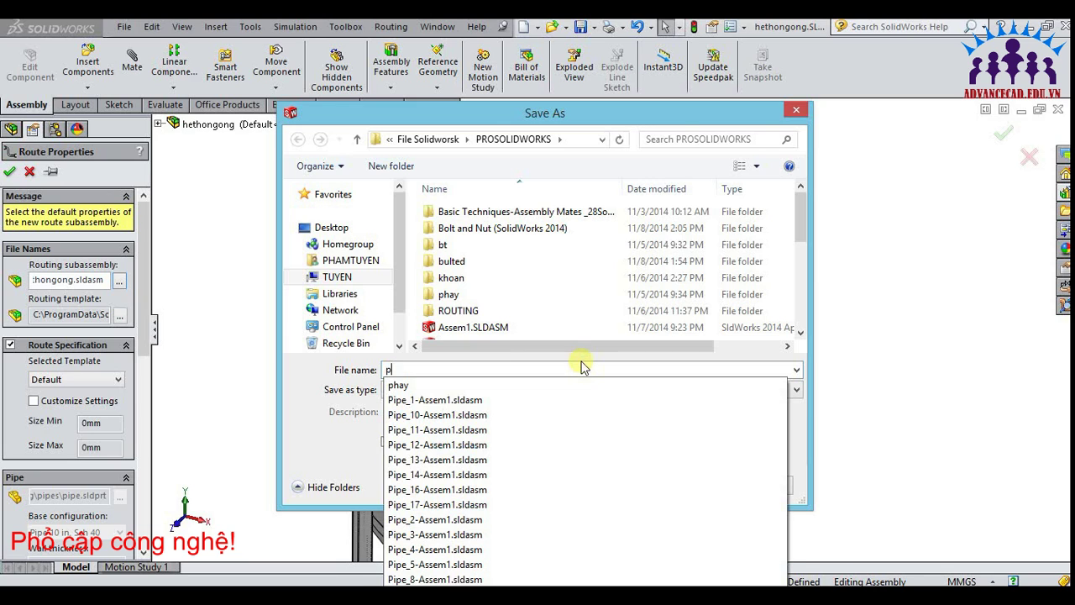
type("ipe")
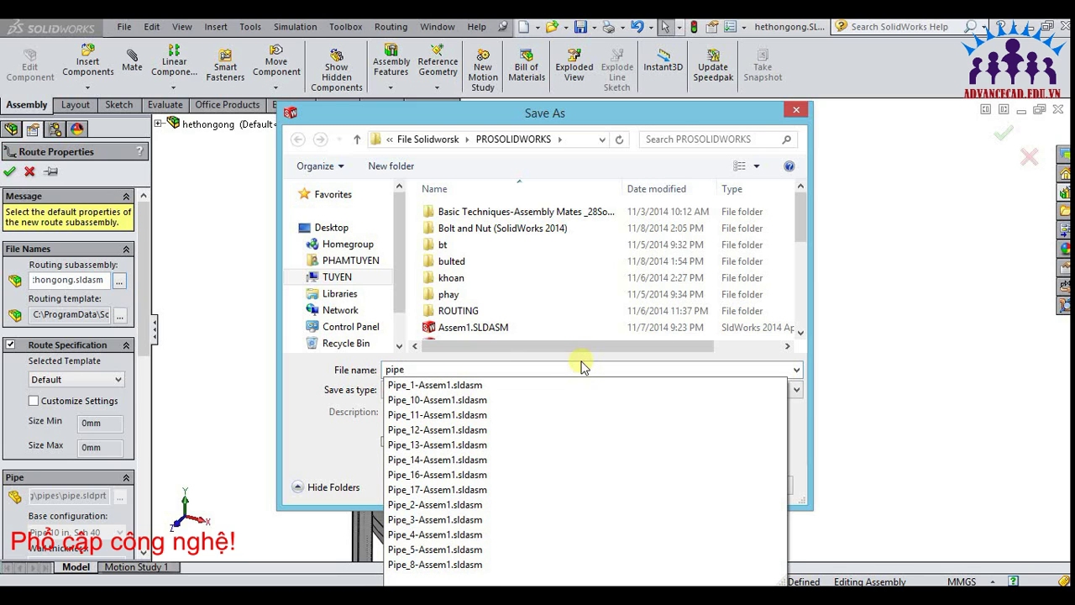
type("01")
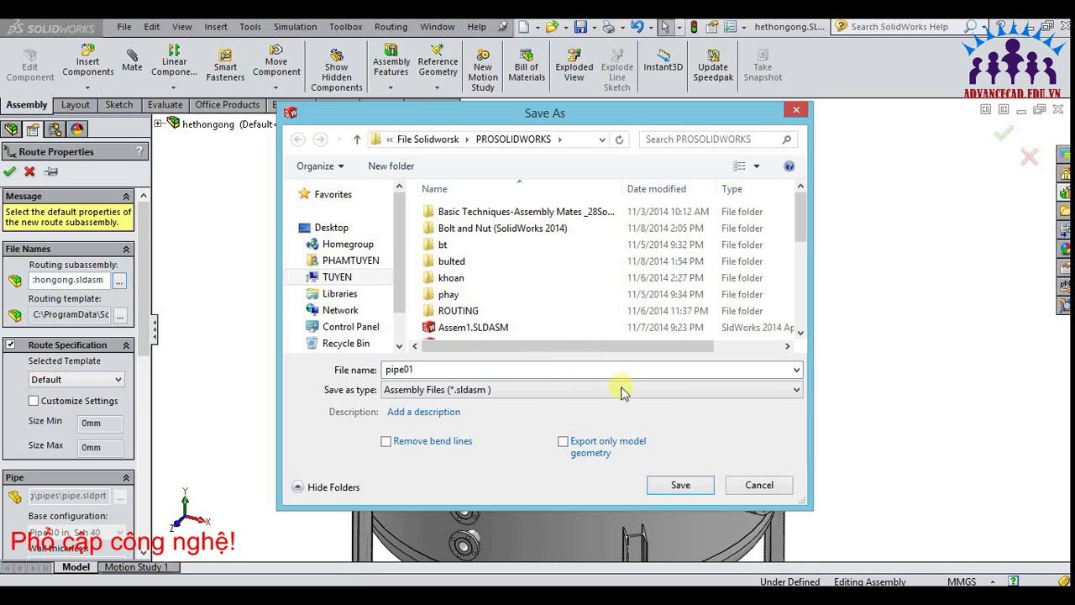
left_click(681, 487)
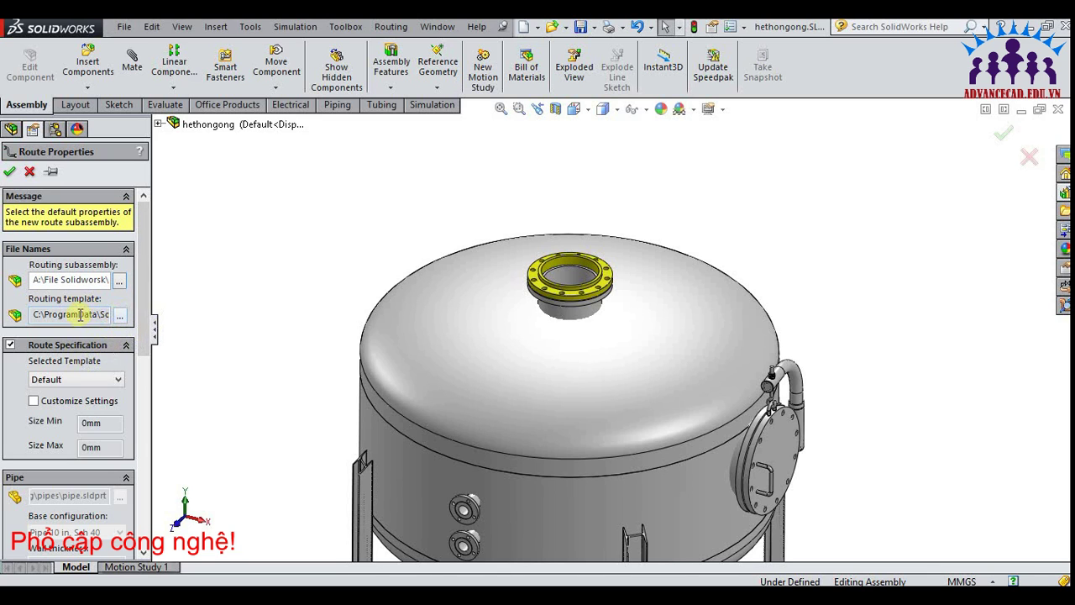
Accept the route properties with 90deg elbows and save all modified documents
left_click_drag(143, 341, 147, 501)
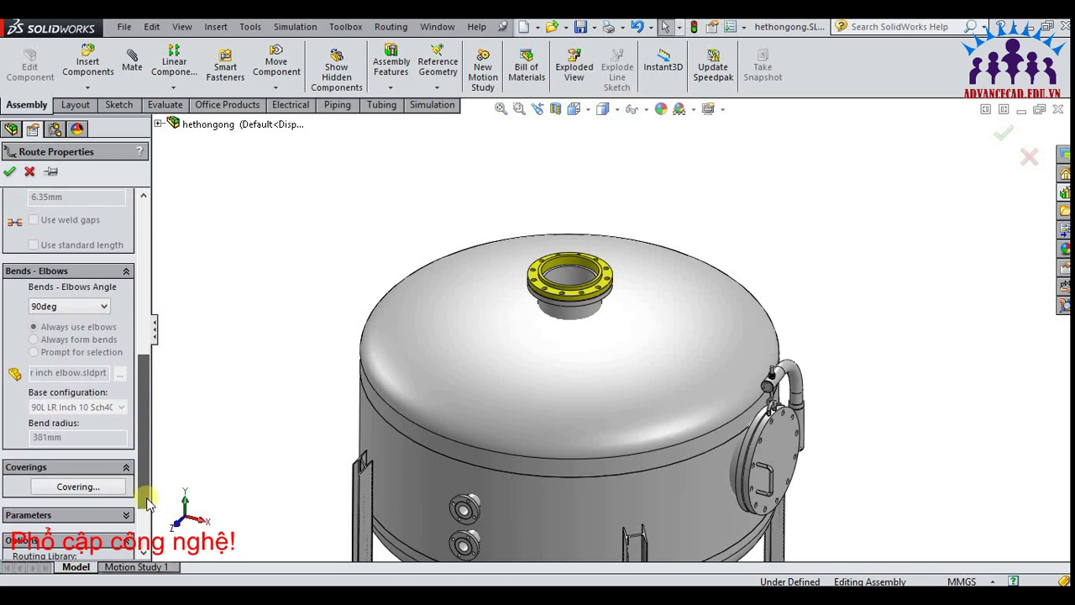
left_click_drag(147, 504, 145, 439)
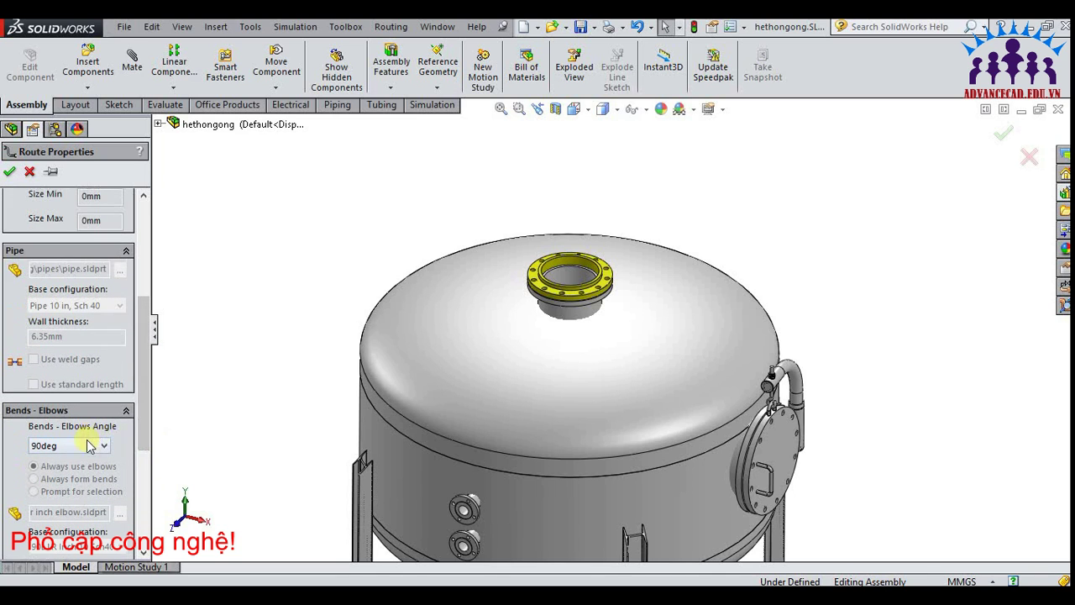
left_click(89, 446)
left_click_drag(143, 359, 130, 454)
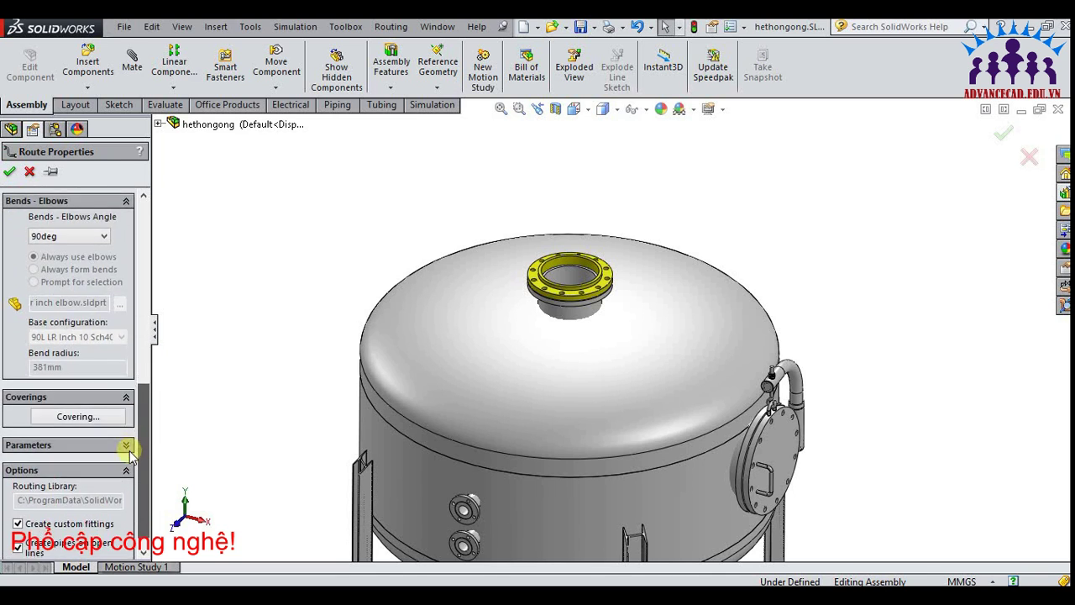
scroll(130, 454, "up", 10)
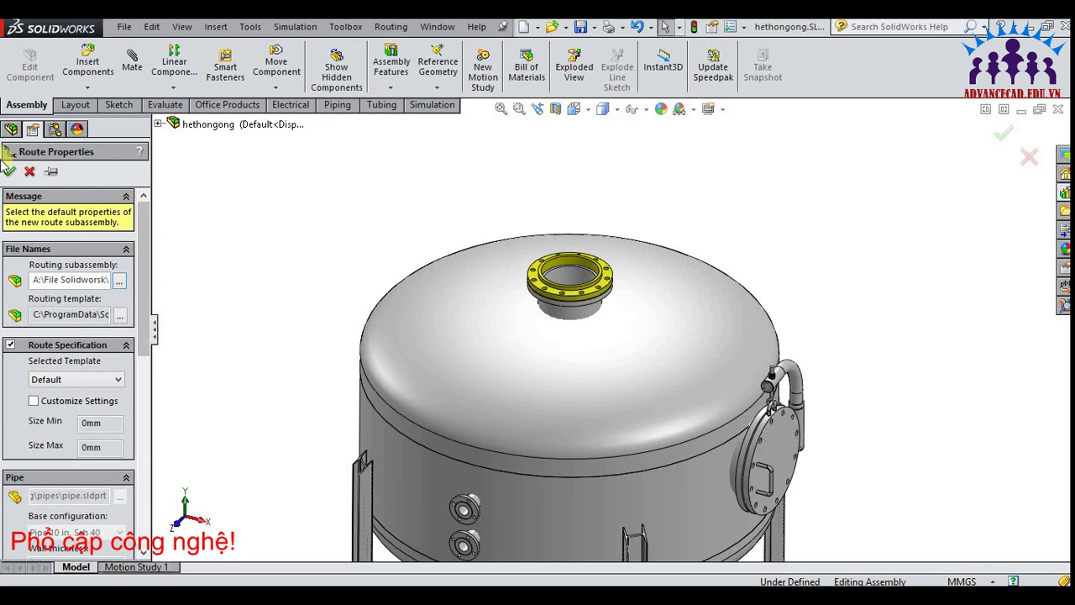
left_click(10, 172)
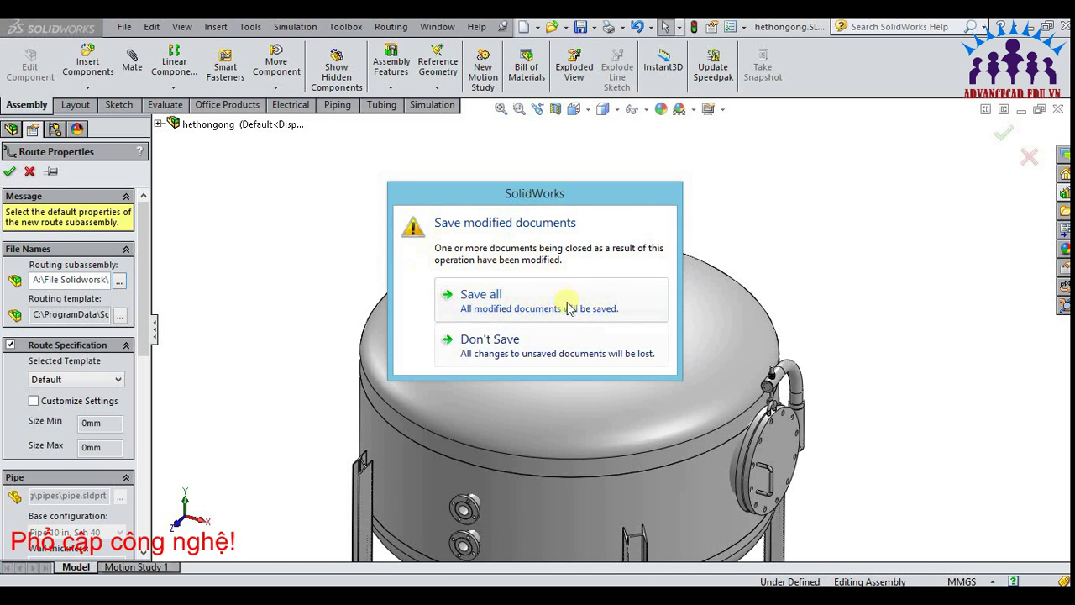
left_click(531, 311)
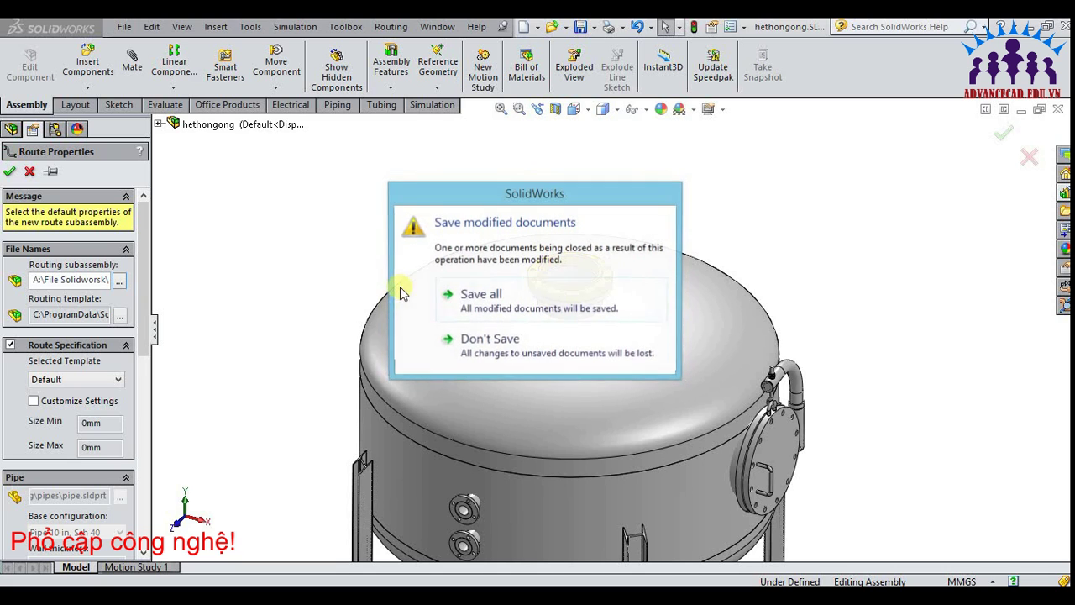
left_click(454, 309)
Fit all four tanks, switch to isometric view, and zoom in on the lower vertical tank
middle_click(678, 179)
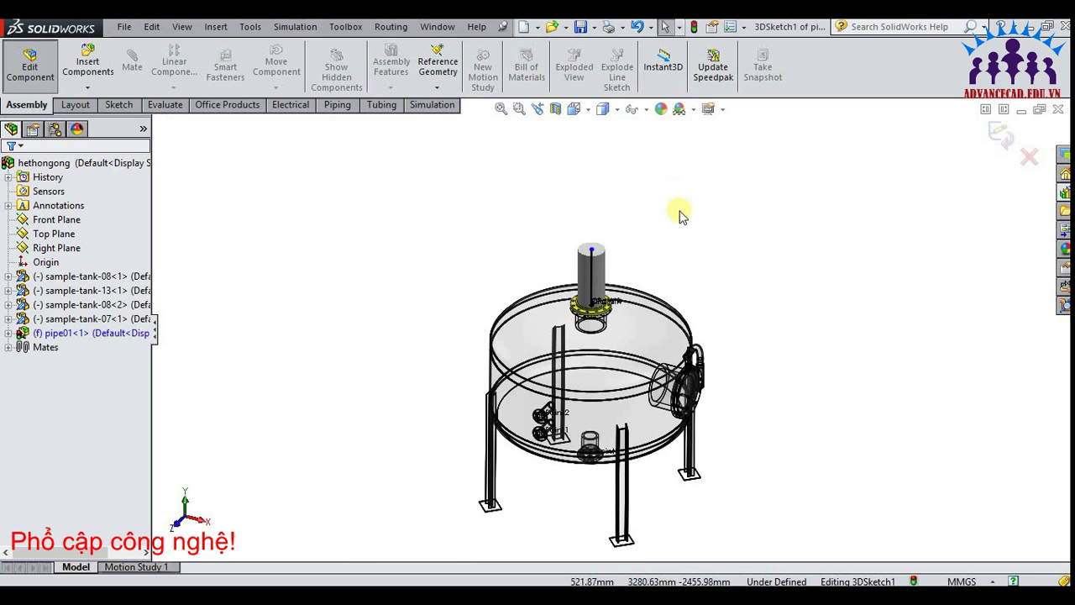
scroll(751, 219, "up", 2)
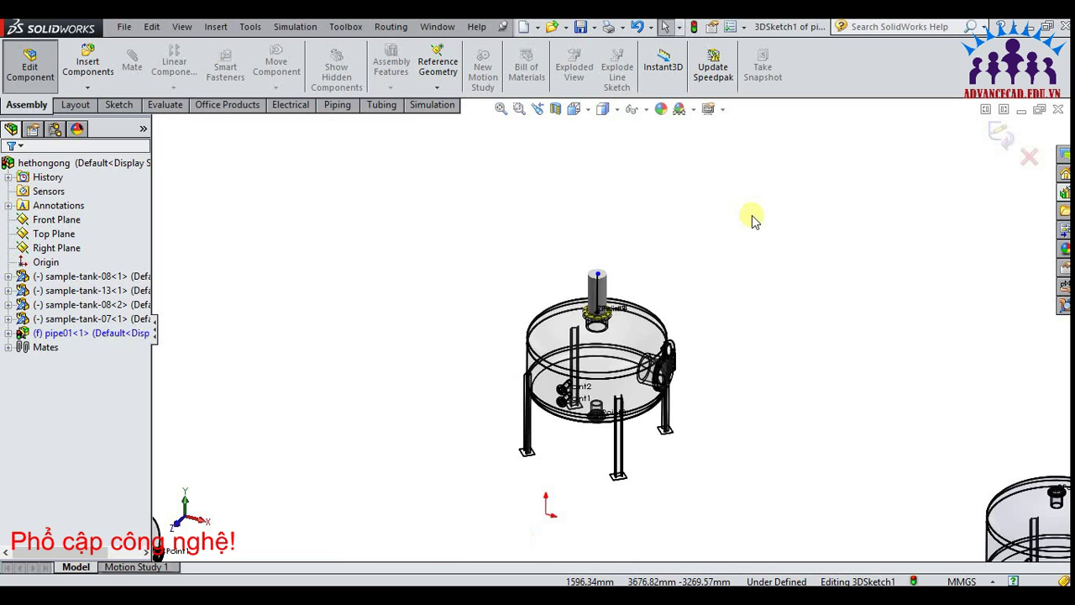
scroll(768, 221, "up", 1)
scroll(771, 220, "up", 2)
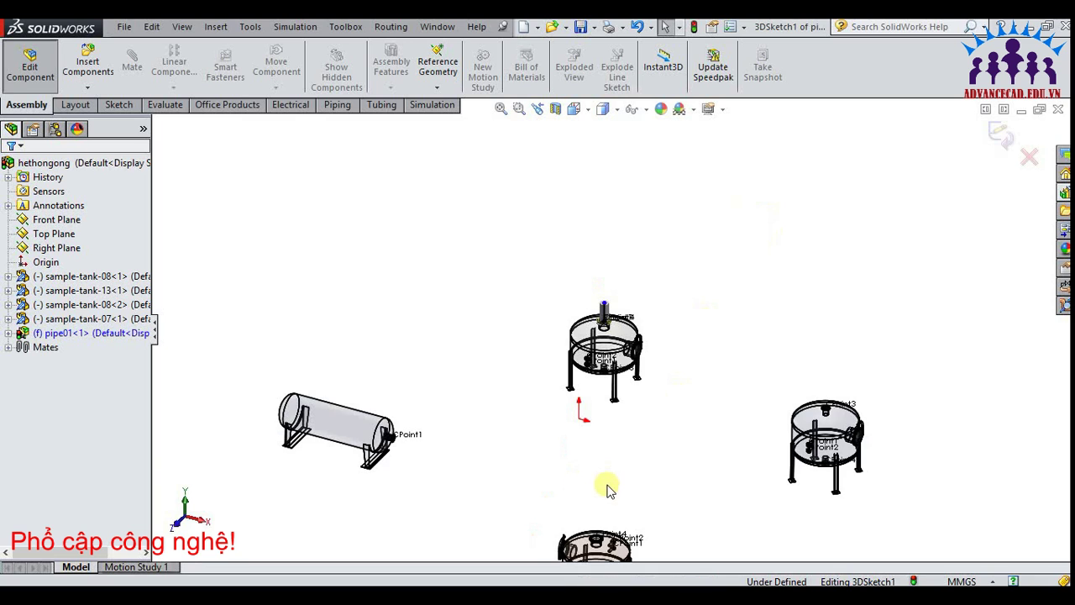
key("ctrl+7")
scroll(617, 420, "down", 1)
scroll(643, 420, "down", 2)
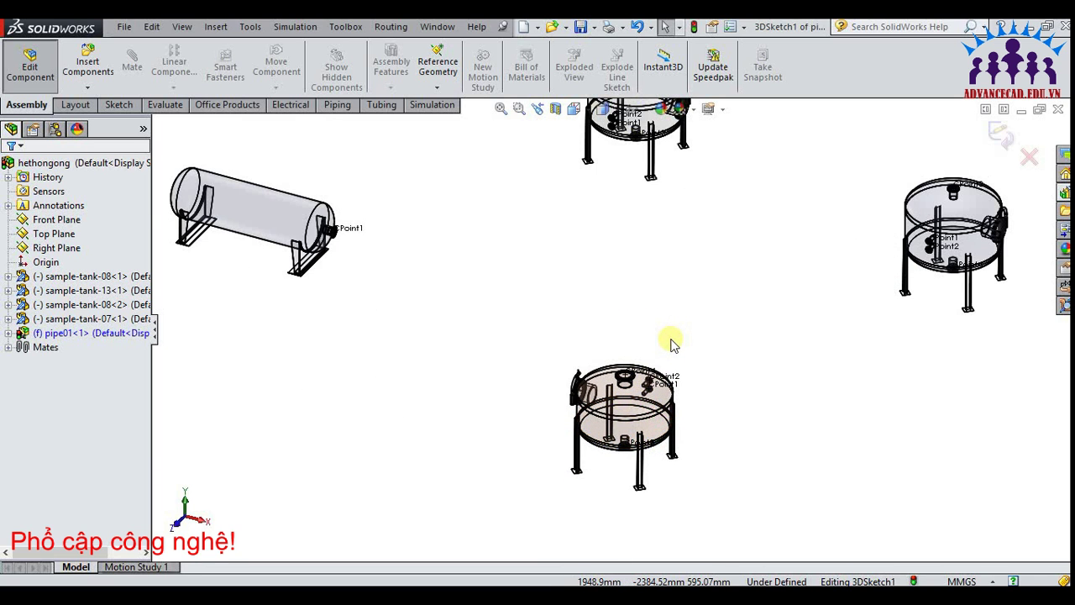
scroll(672, 343, "down", 2)
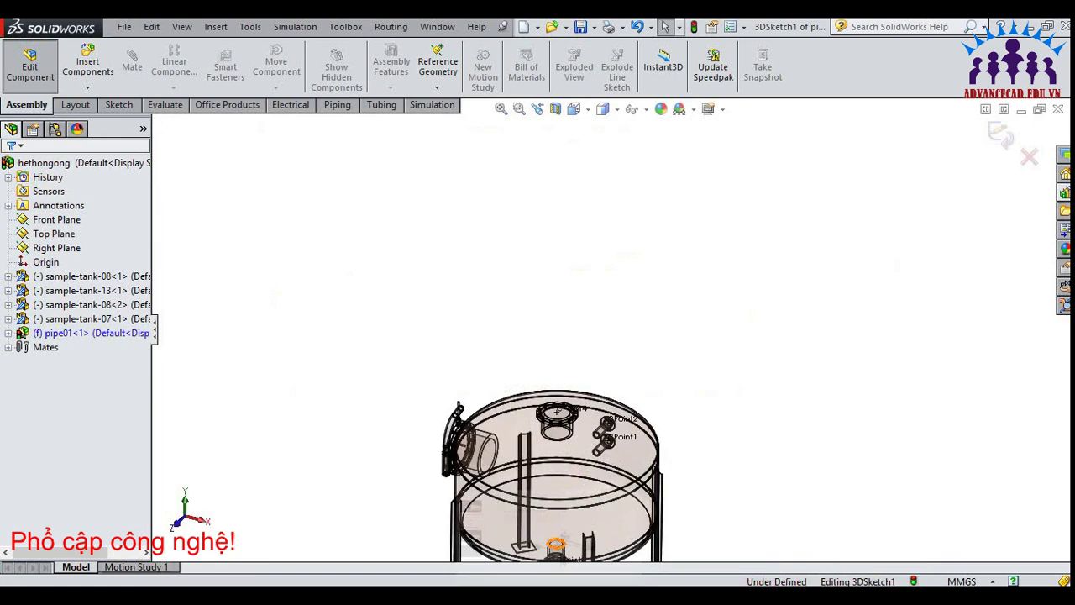
Place a second Slip On Flange 150-NPS10 on the lower tank's top nozzle, then refit the view
left_click(1064, 193)
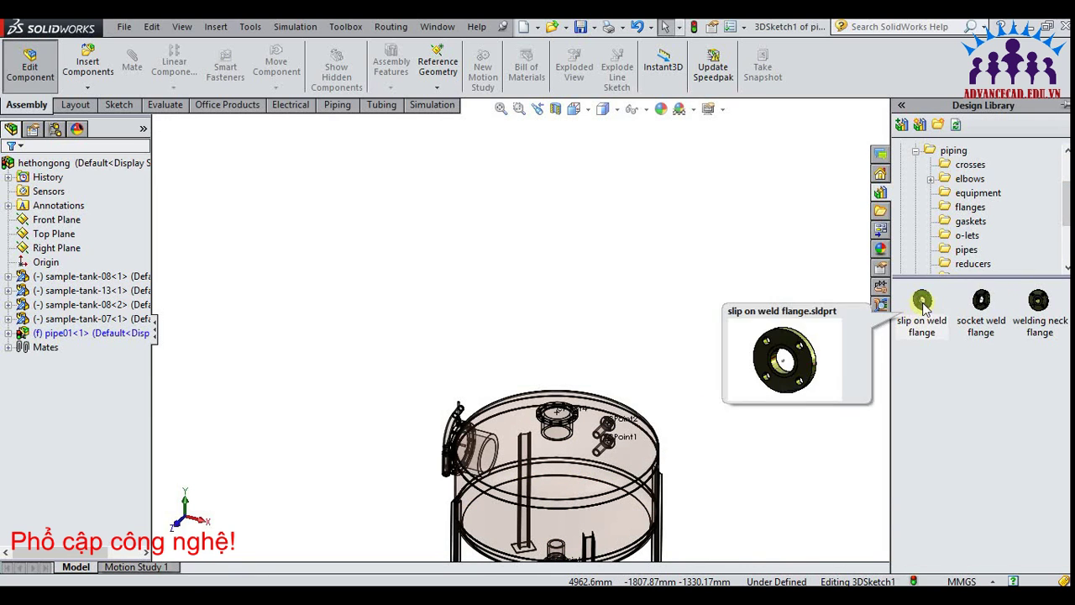
left_click_drag(922, 308, 571, 430)
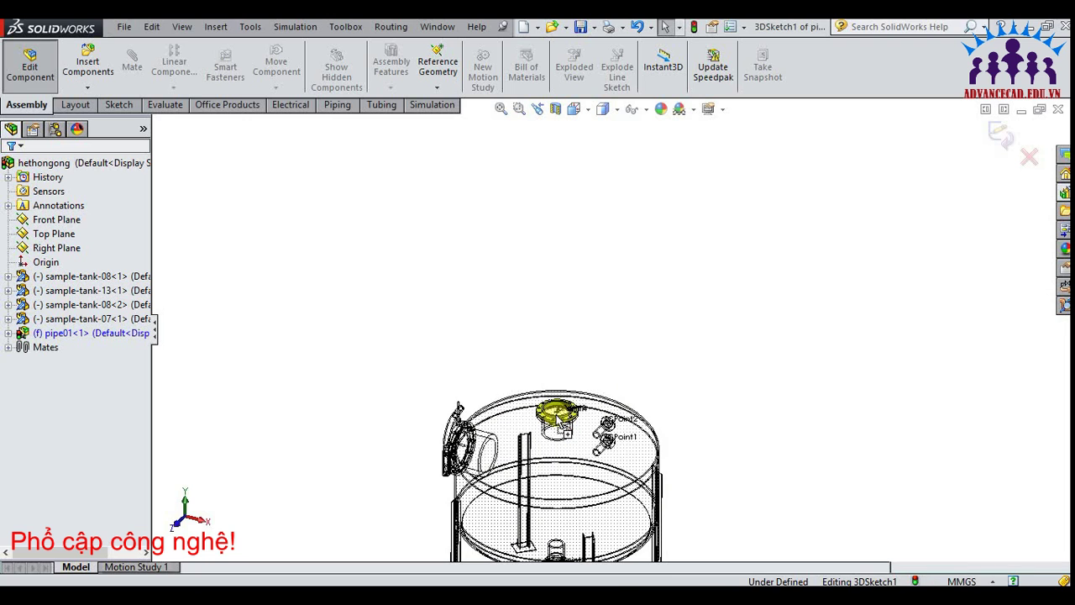
left_click_drag(560, 426, 561, 427)
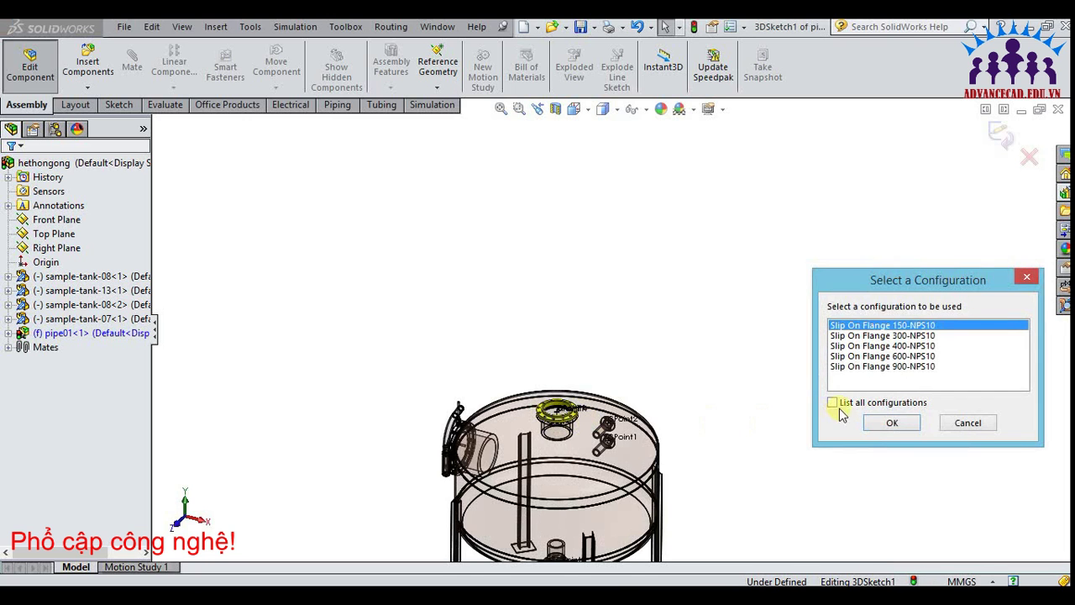
left_click(894, 425)
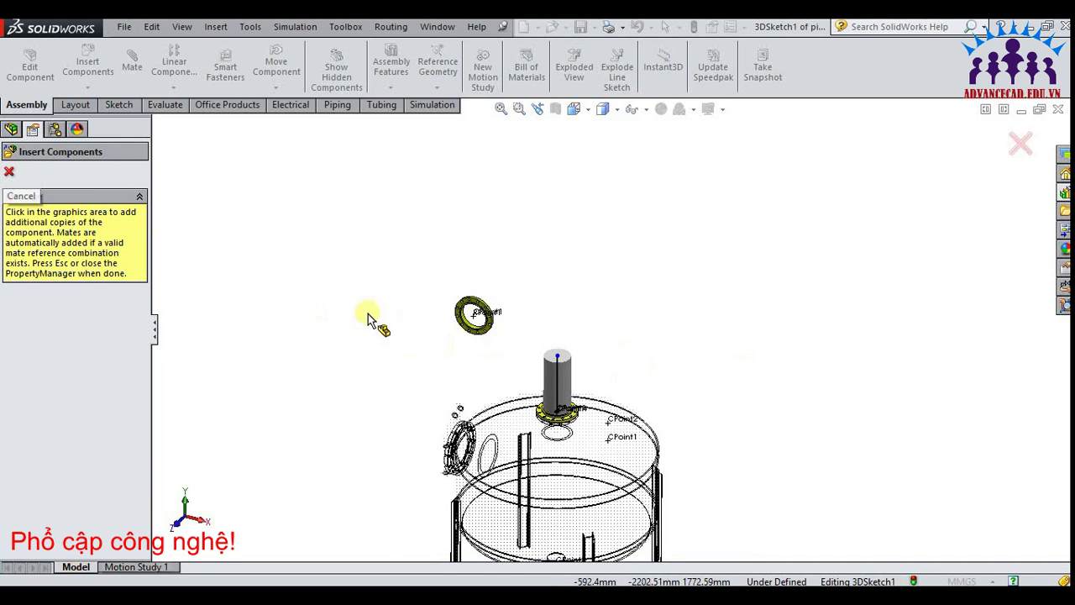
left_click(15, 174)
scroll(559, 301, "up", 3)
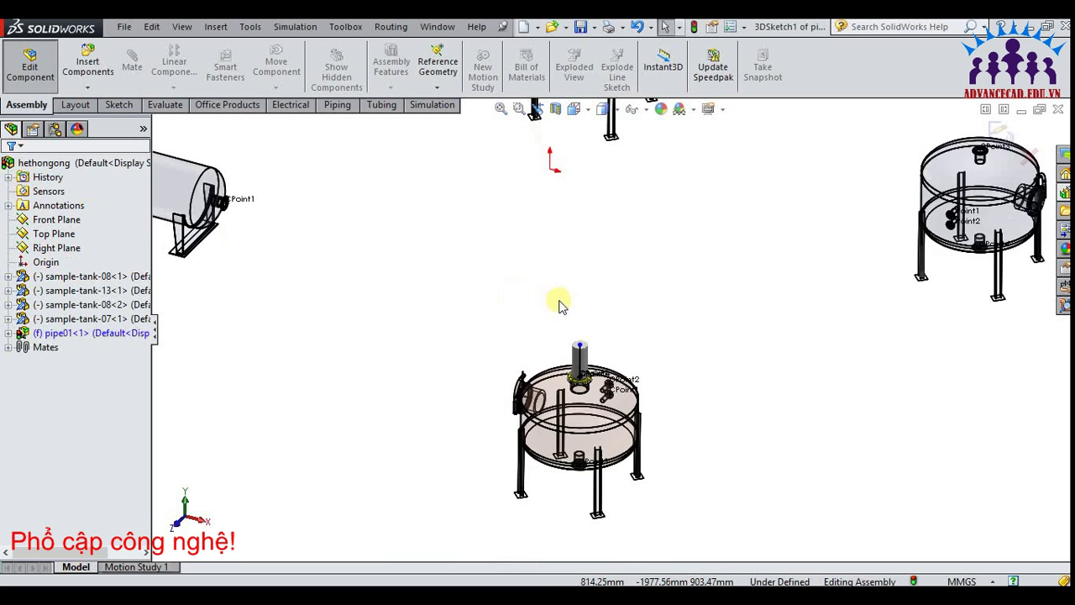
scroll(580, 269, "up", 2)
scroll(614, 227, "up", 2)
key("f")
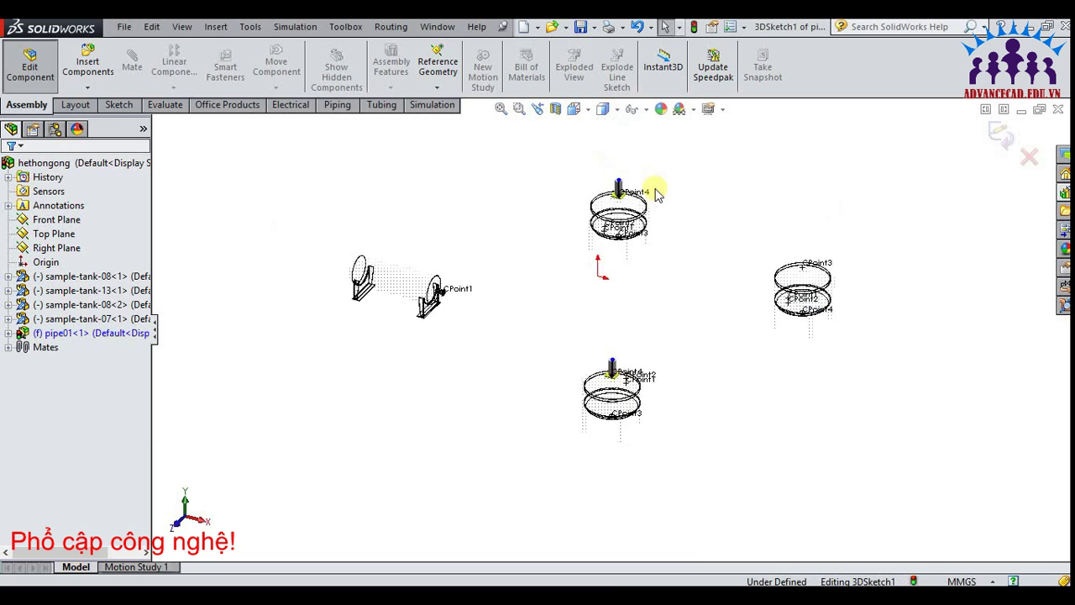
Auto Route a pipe from the upper tank's flange point to the lower tank's flange point
left_click(336, 105)
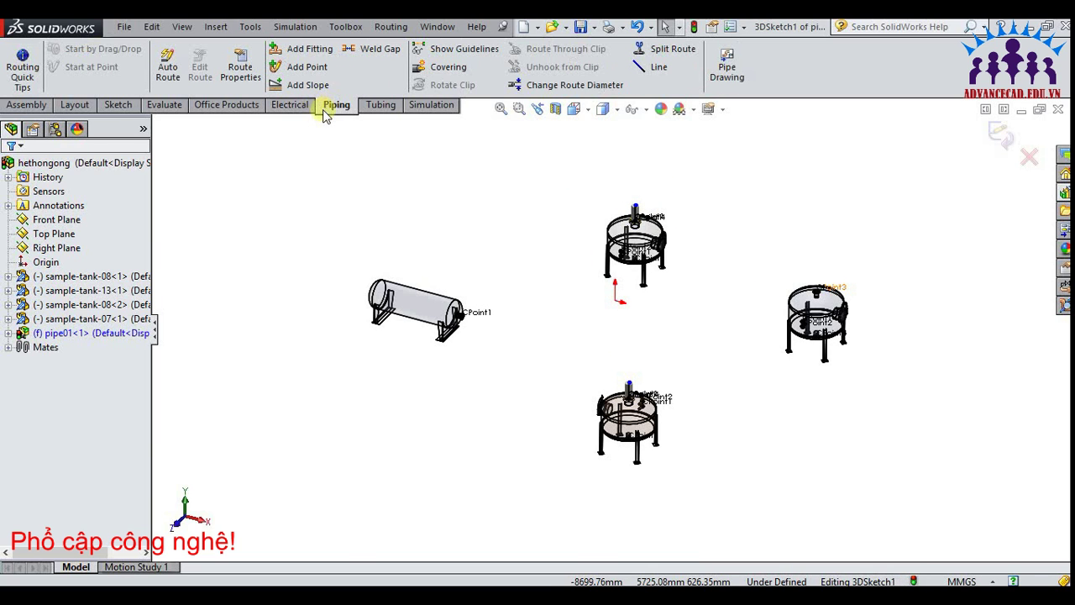
left_click(177, 78)
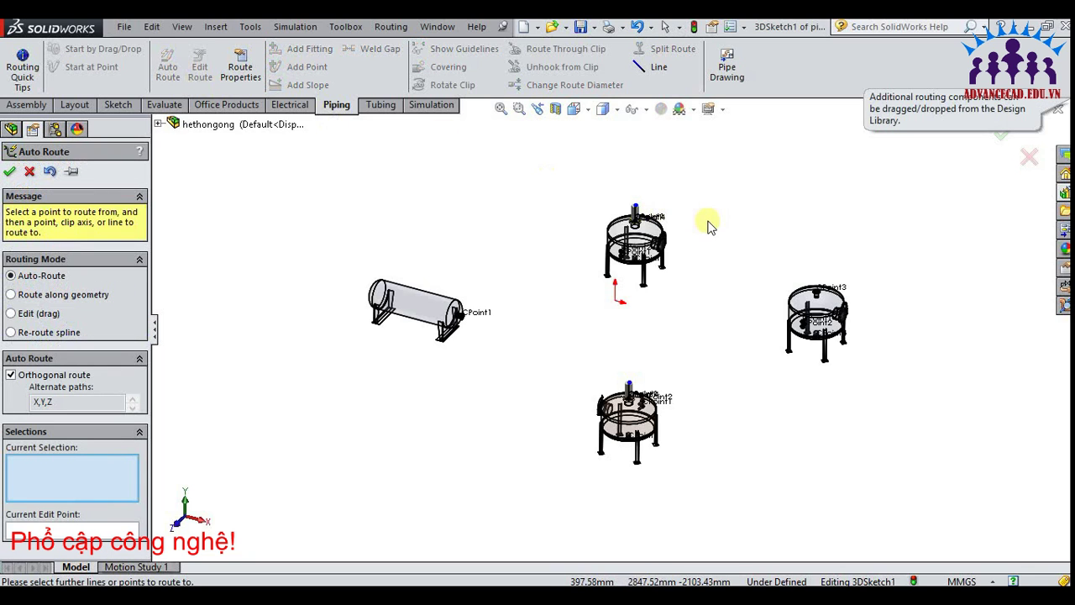
scroll(710, 231, "down", 2)
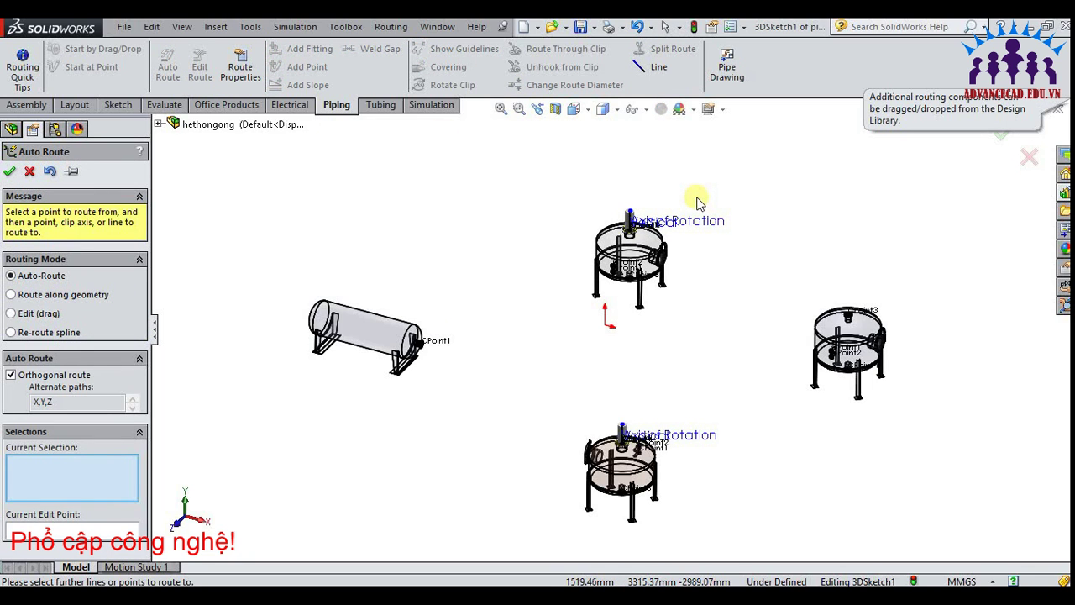
scroll(697, 208, "down", 1)
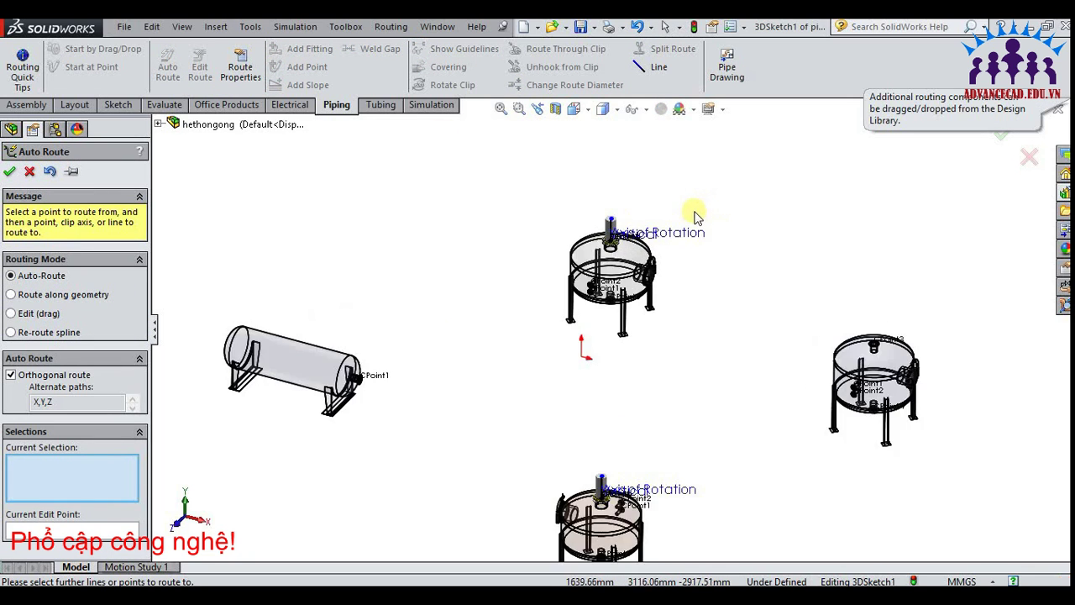
left_click(612, 221)
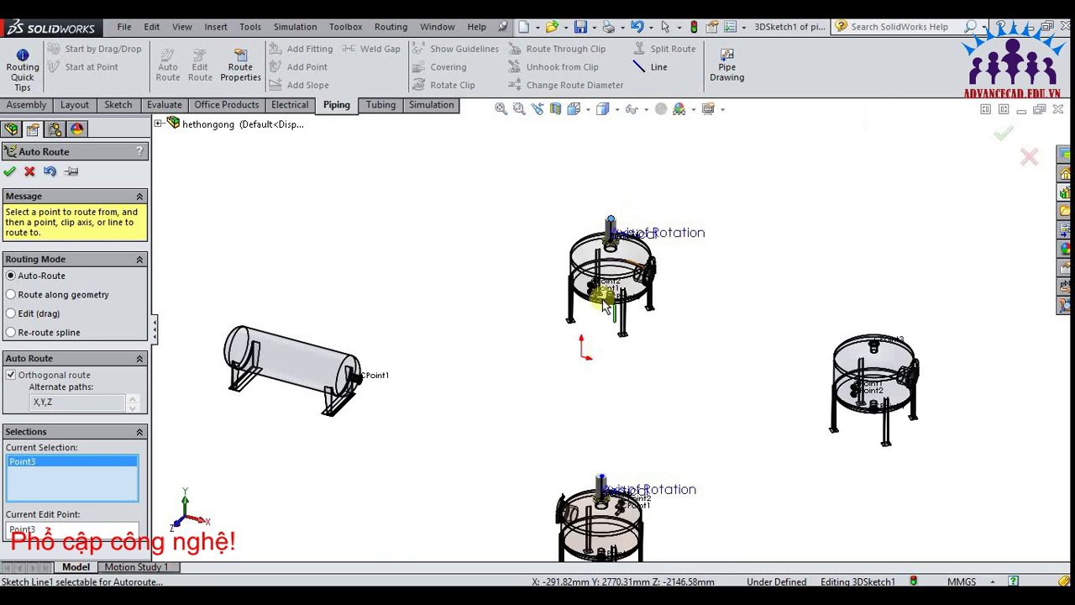
left_click(603, 477)
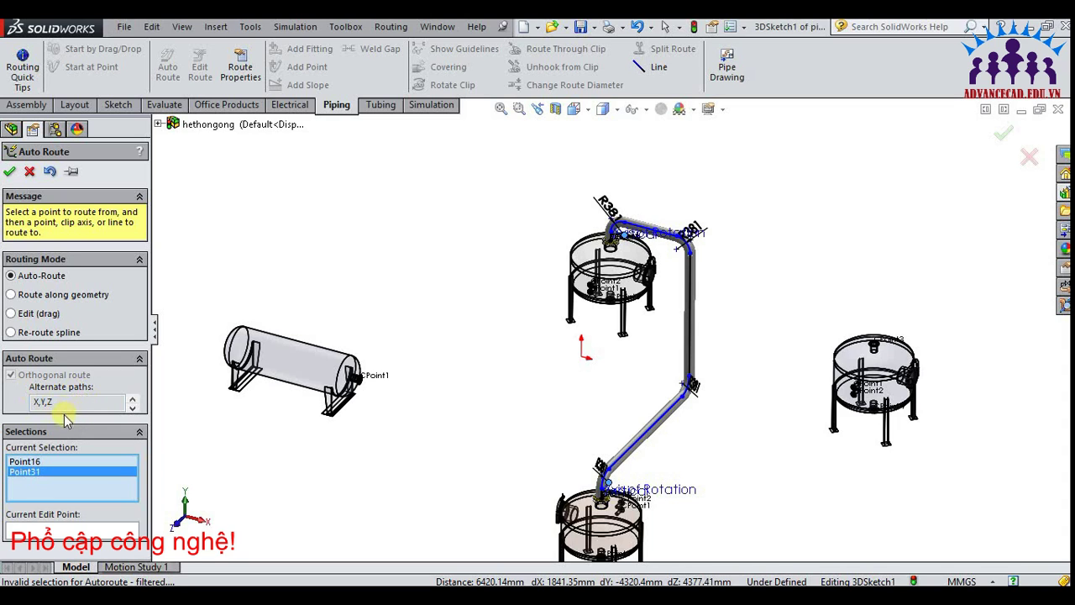
Switch to the shortest alternate path, dismiss the fillet and non-orthogonal warnings, and inspect the route
left_click(131, 407)
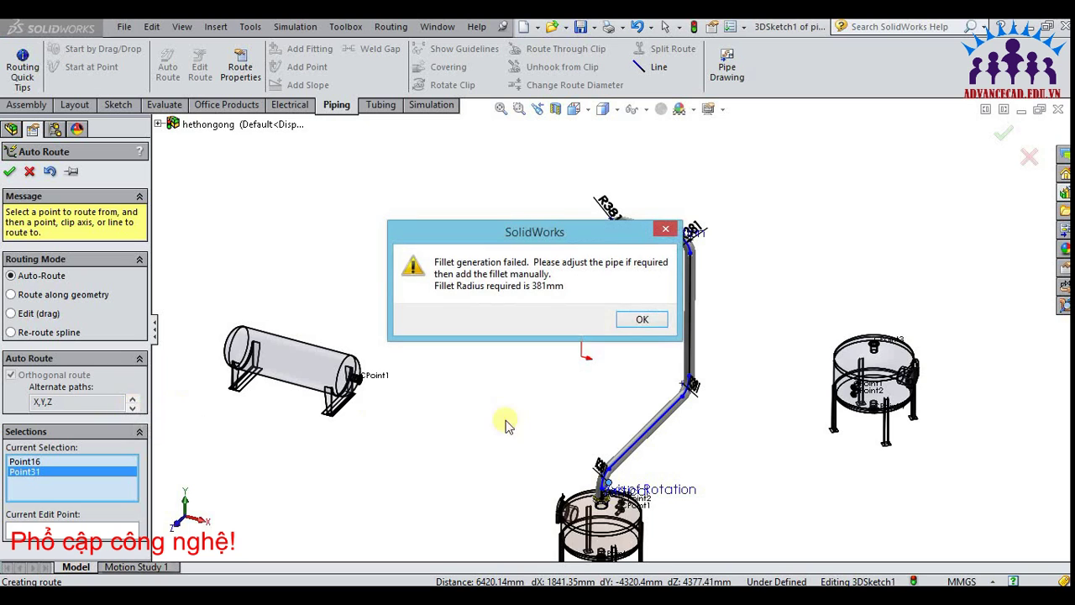
left_click(665, 229)
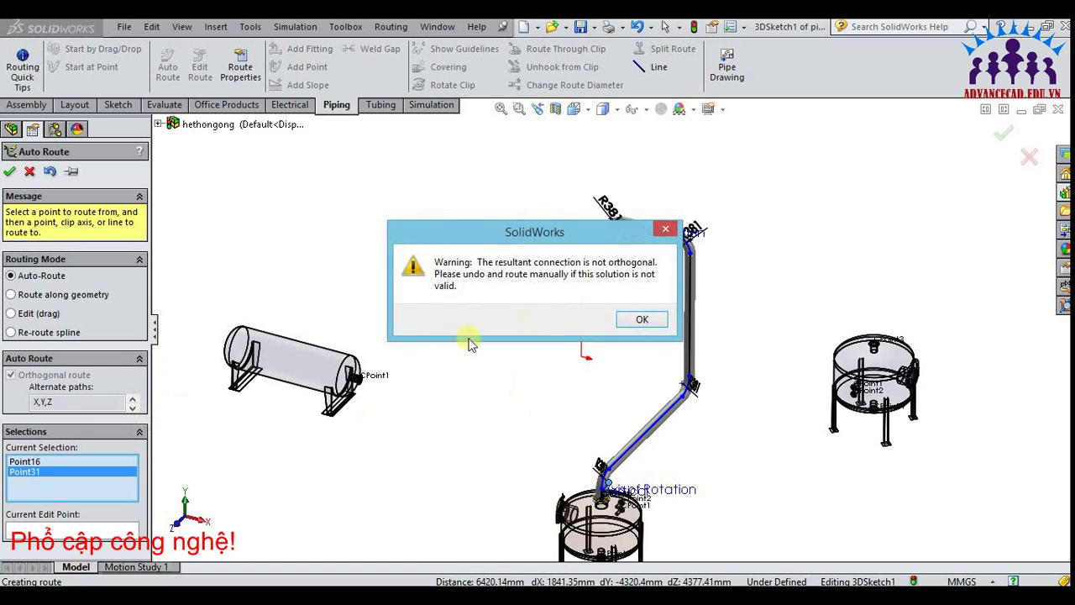
left_click(665, 228)
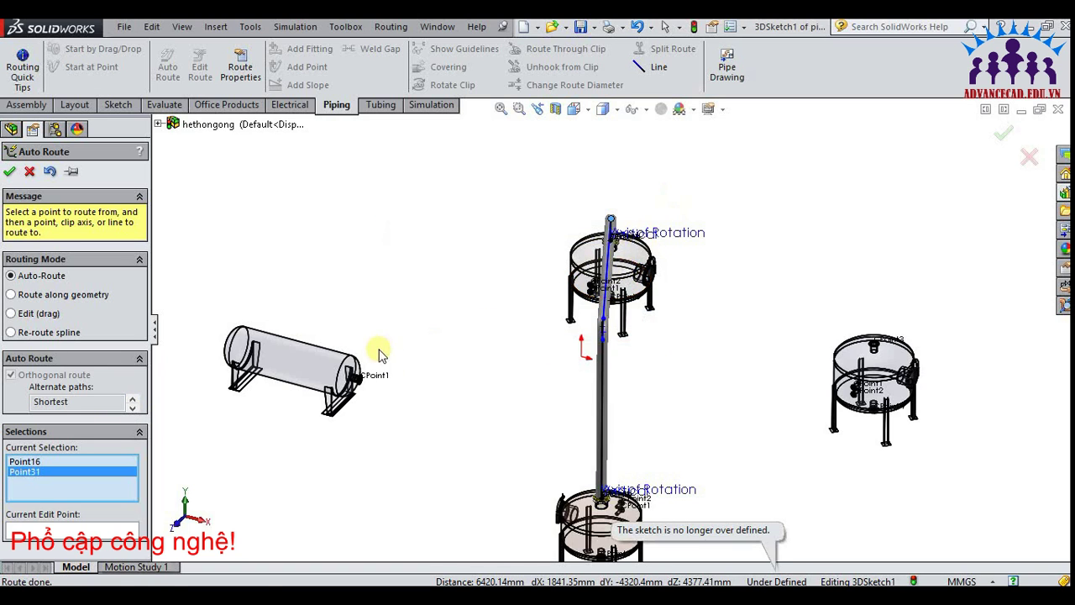
mouse_move(701, 362)
middle_mouse_down()
mouse_move(629, 356)
mouse_move(636, 379)
mouse_move(709, 406)
mouse_move(763, 403)
mouse_move(724, 427)
middle_mouse_up()
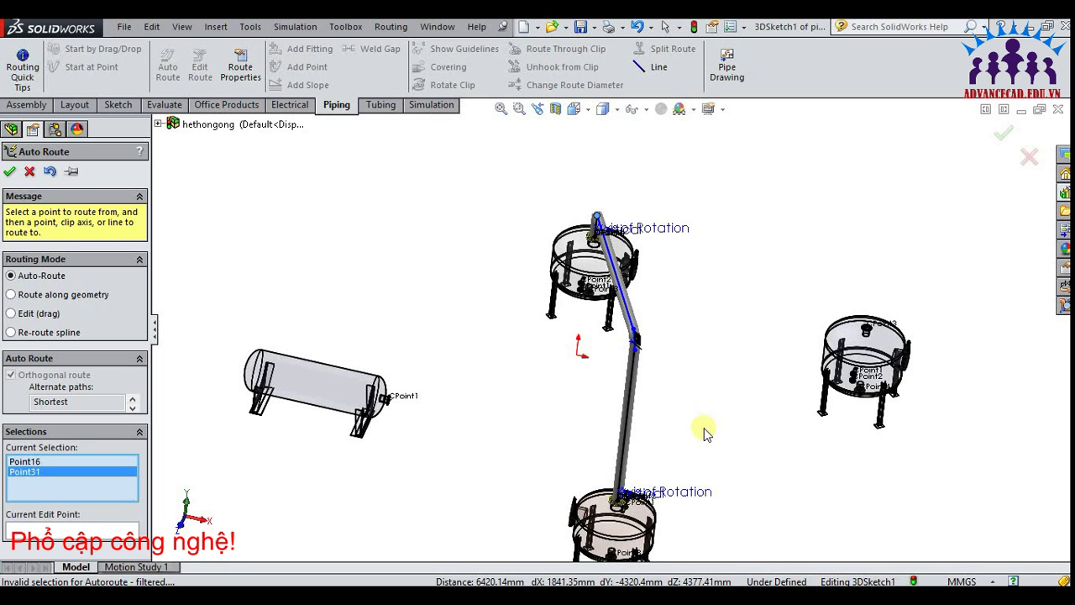
middle_click_drag(403, 268, 450, 268)
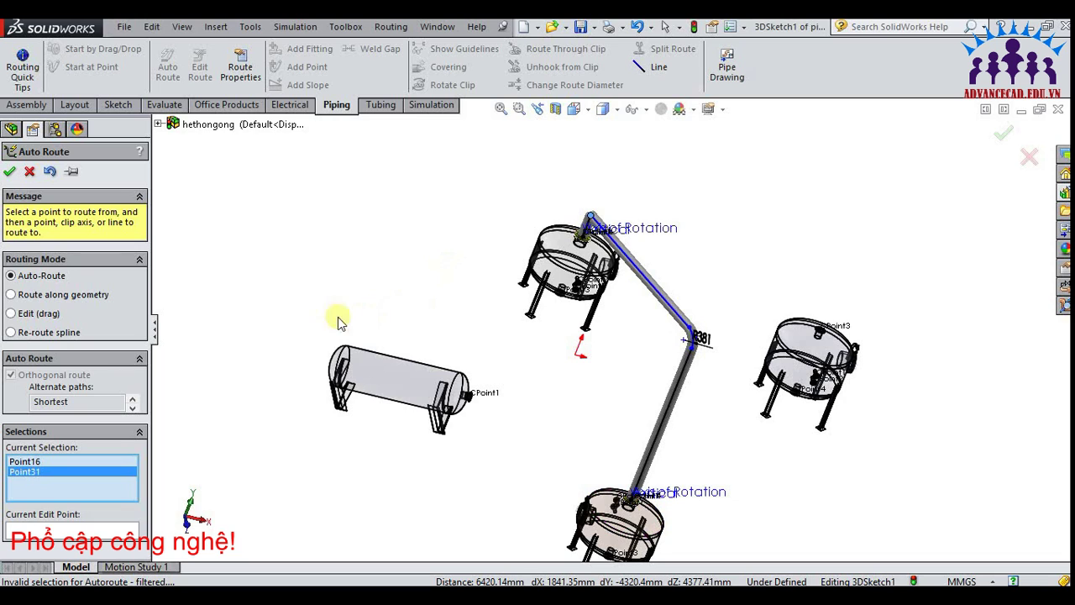
Drag the upper pipe segment up and right in Edit (drag) mode, then return to auto routing
left_click(26, 313)
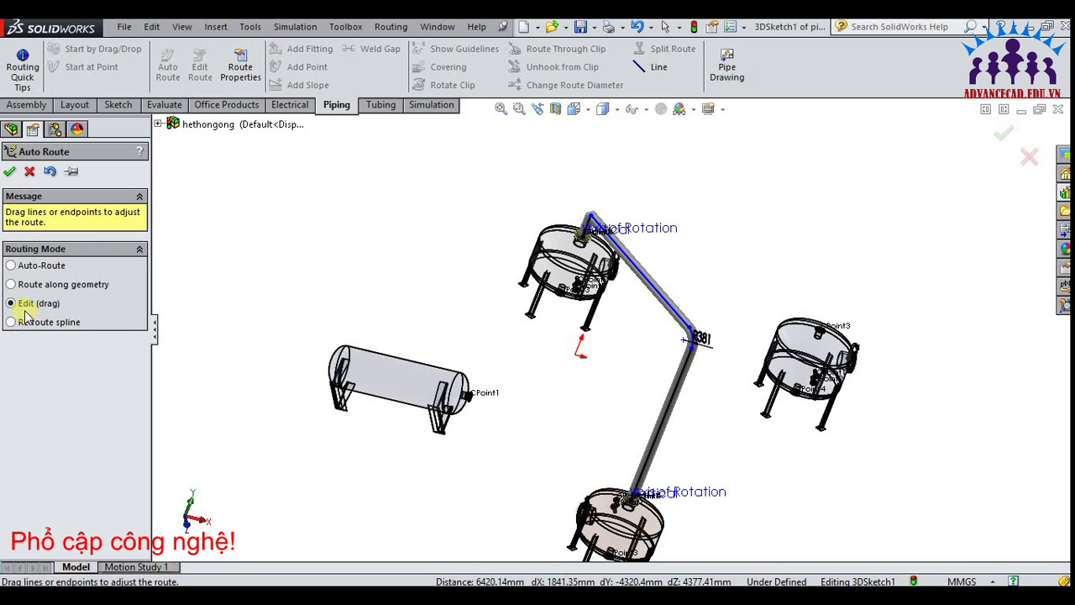
mouse_move(658, 273)
left_mouse_down()
mouse_move(666, 262)
mouse_move(599, 234)
left_mouse_up()
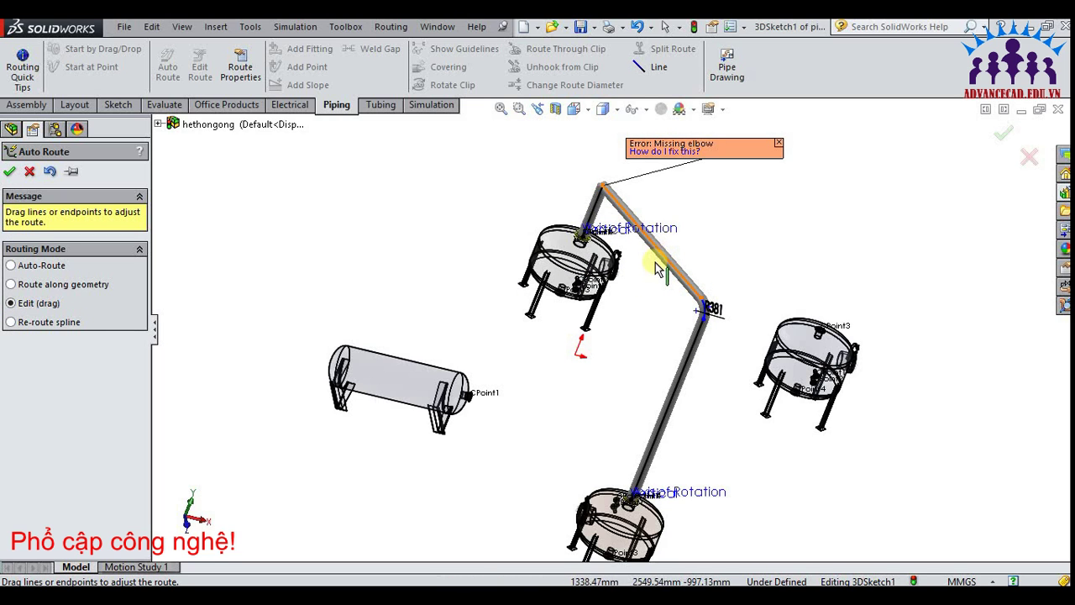
scroll(597, 232, "down", 1)
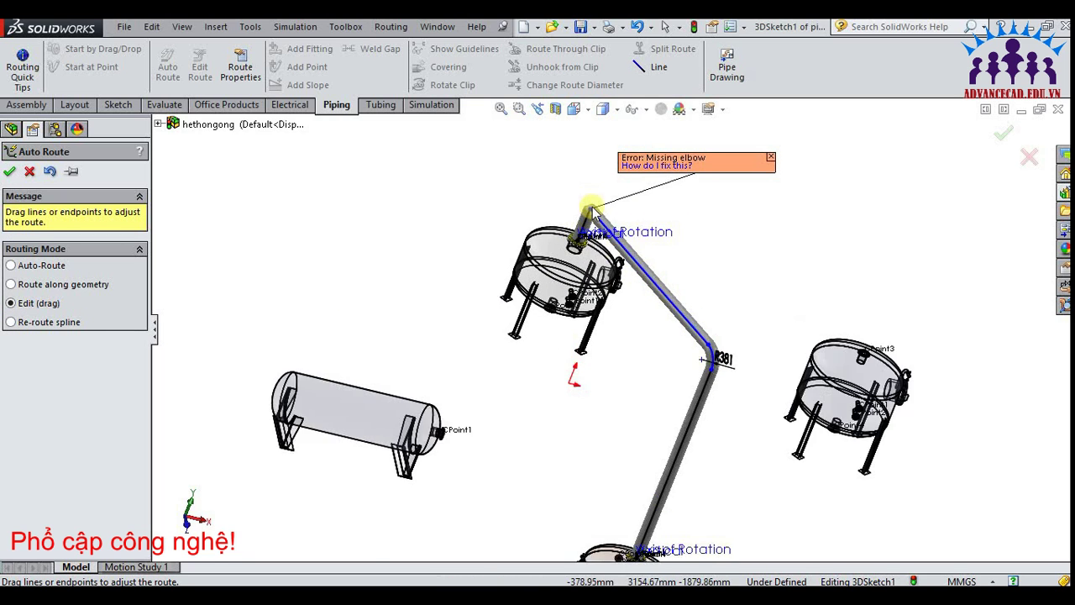
scroll(597, 232, "down", 2)
scroll(597, 232, "down", 2)
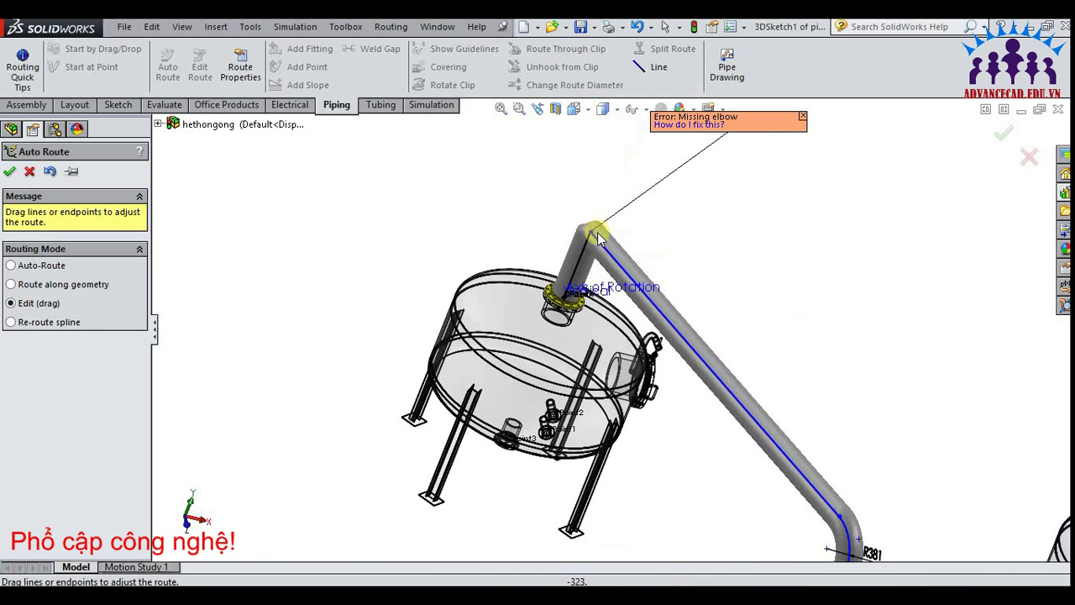
left_click(11, 266)
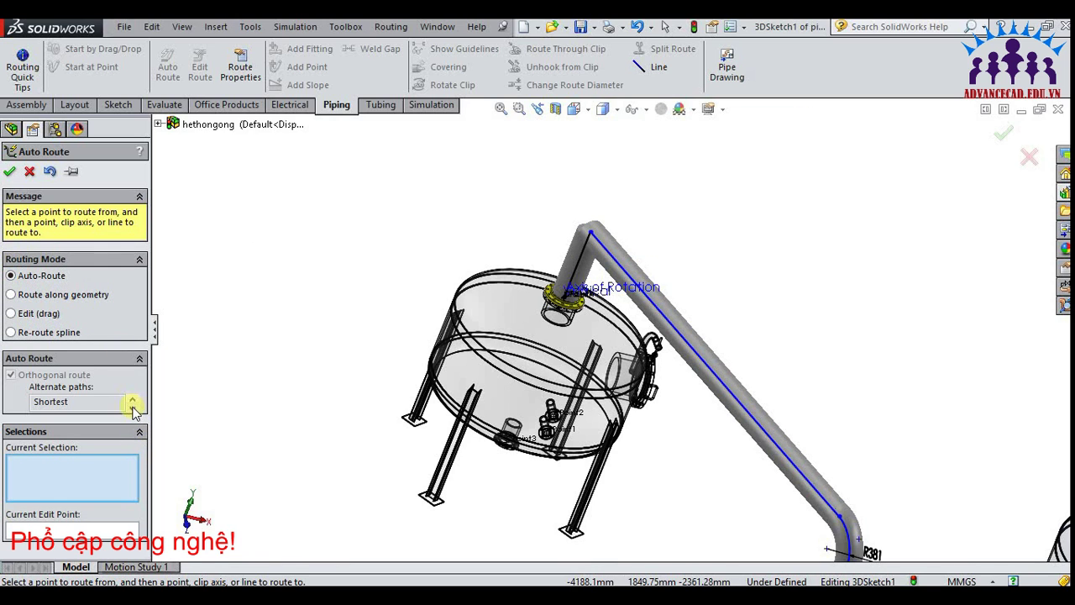
Cycle the alternate paths to X,Z,Y and accept the auto-routed pipe
left_click(133, 407)
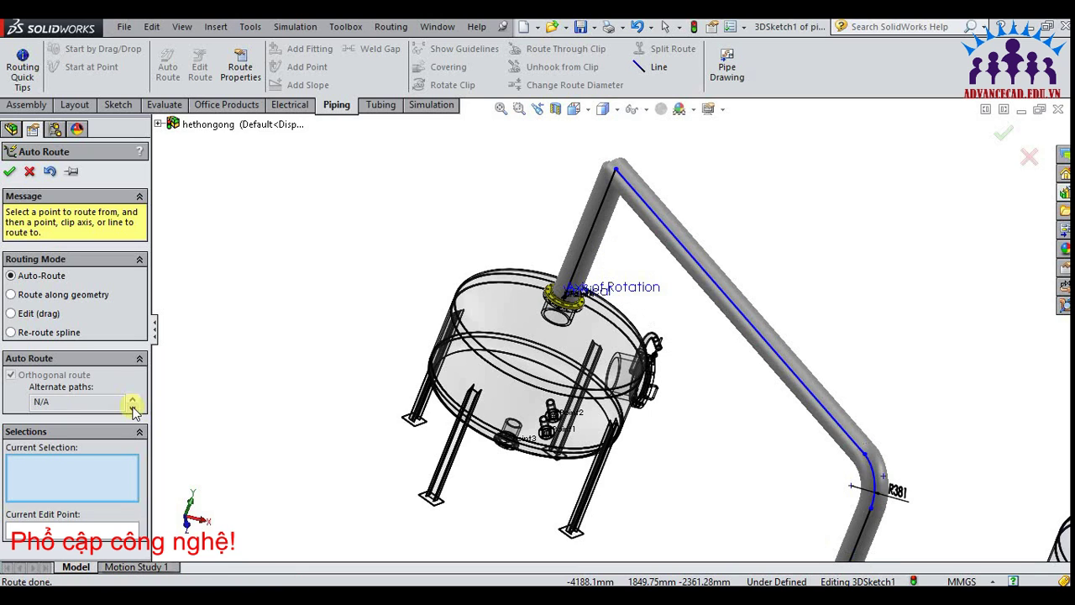
left_click(133, 406)
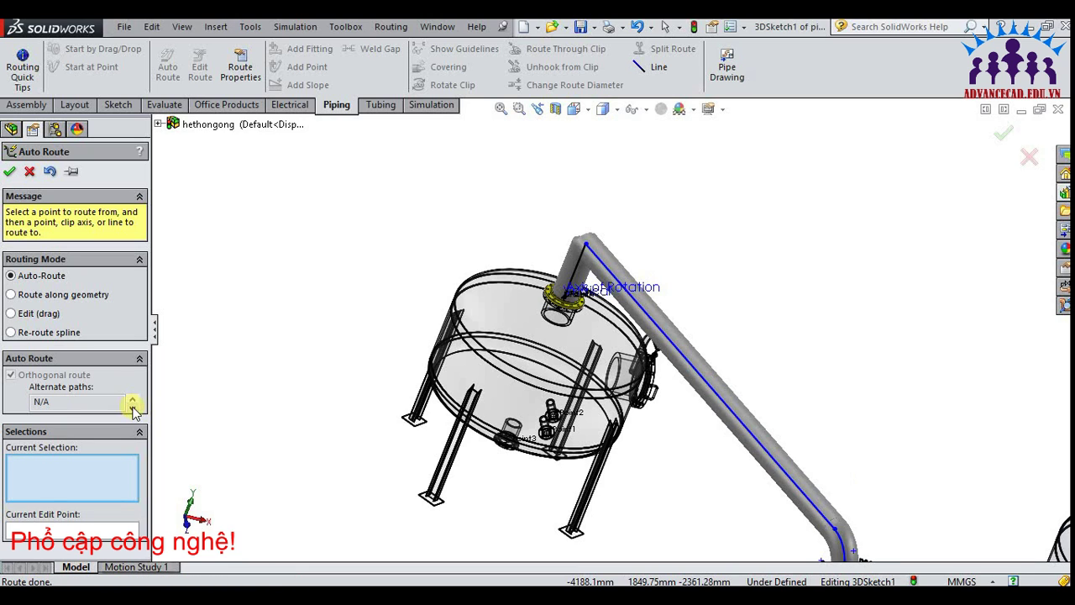
left_click(133, 406)
scroll(392, 175, "up", 2)
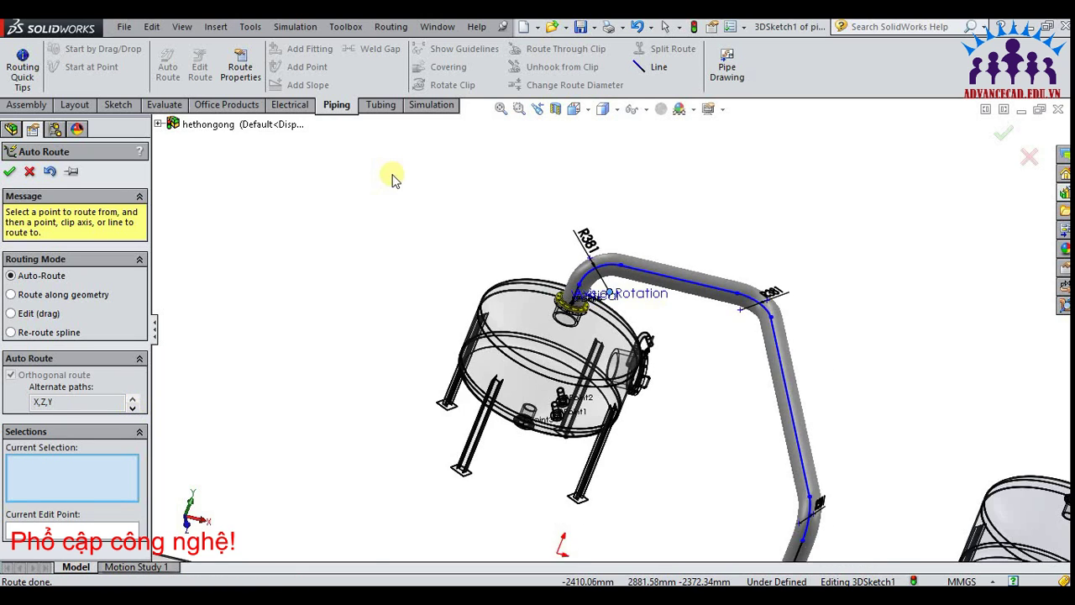
scroll(403, 184, "up", 2)
middle_click_drag(404, 185, 409, 189)
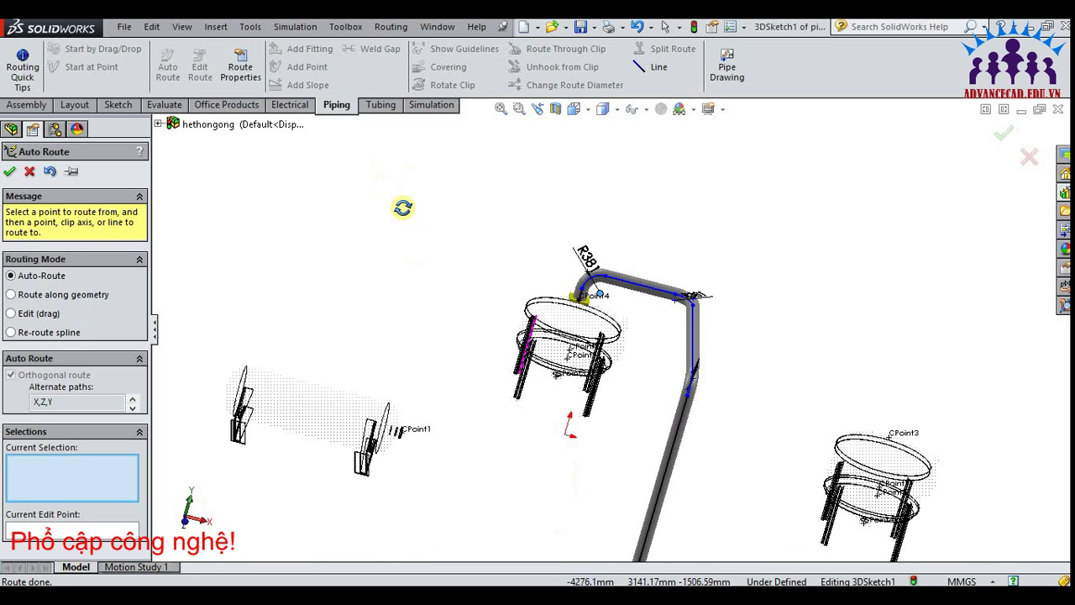
scroll(252, 252, "down", 1)
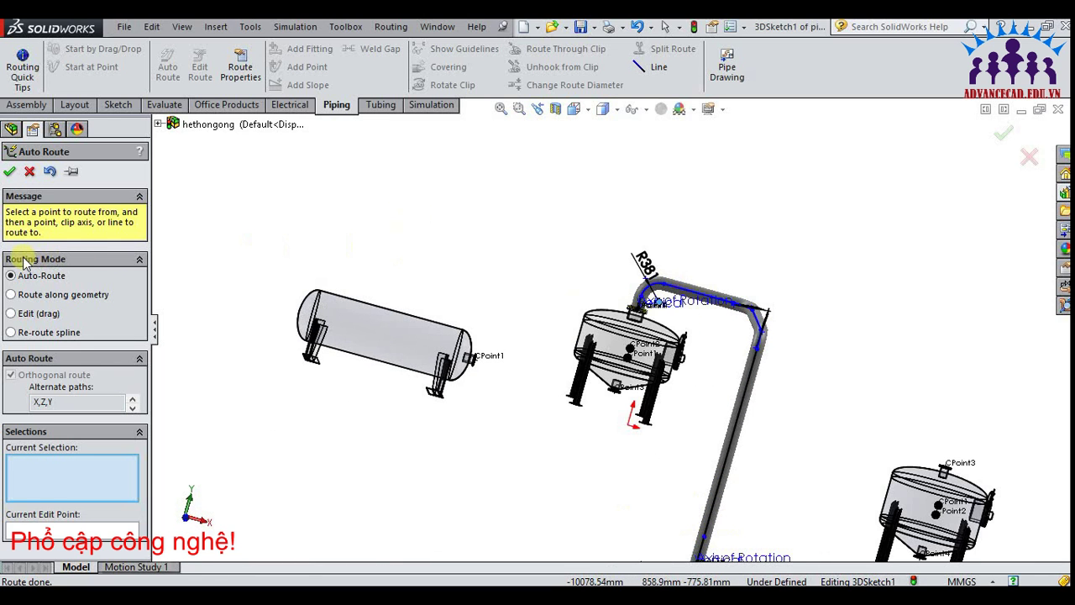
left_click(9, 172)
middle_click_drag(803, 229, 722, 211)
middle_click_drag(864, 209, 919, 153)
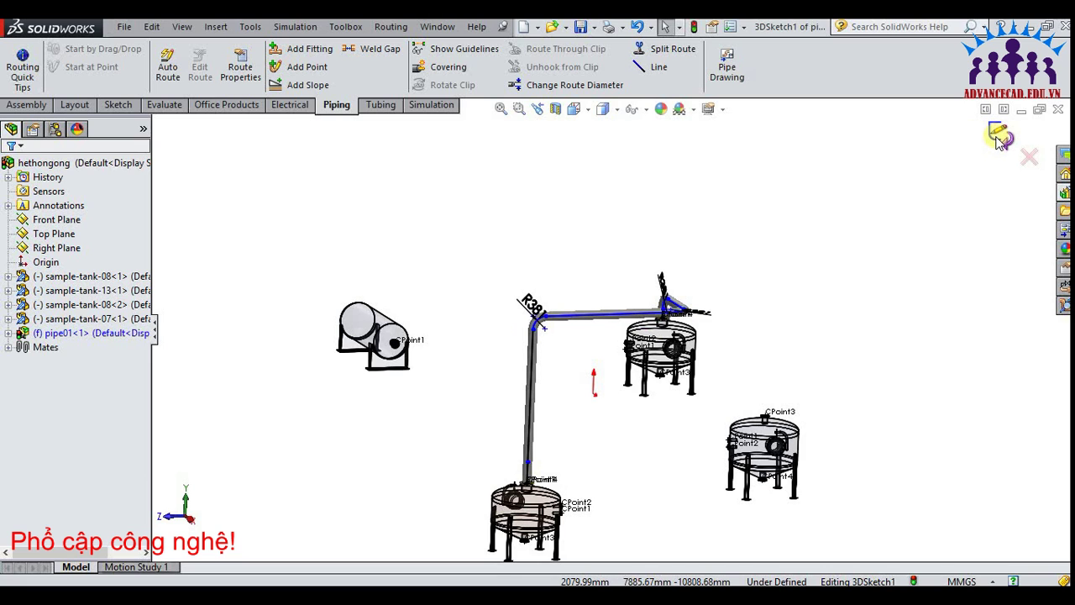
Exit the route sketch and route editing, and show the piping in Trimetric view
left_click(997, 139)
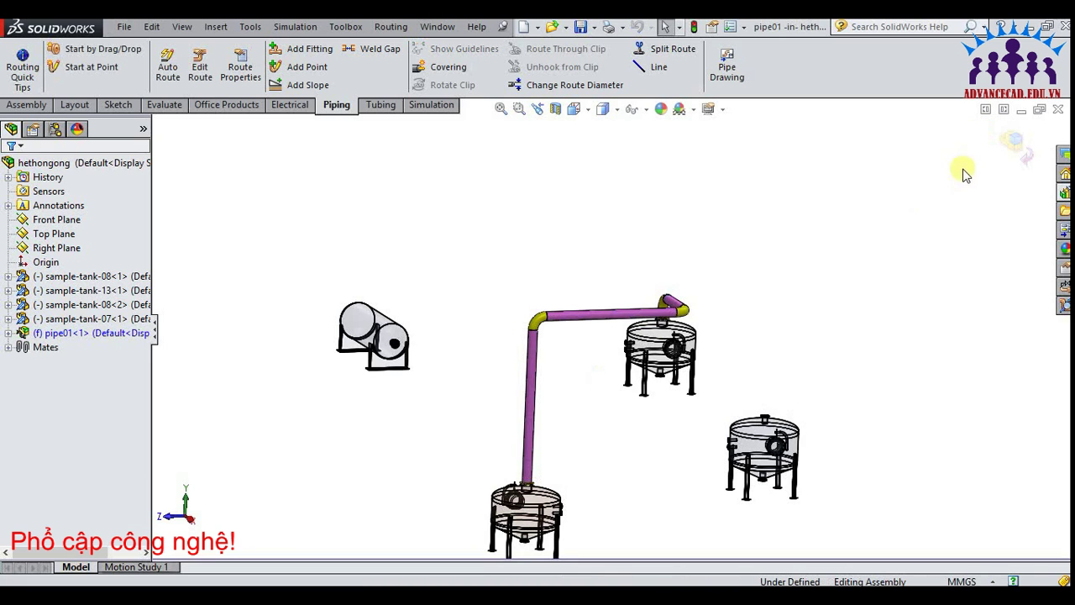
left_click(1015, 145)
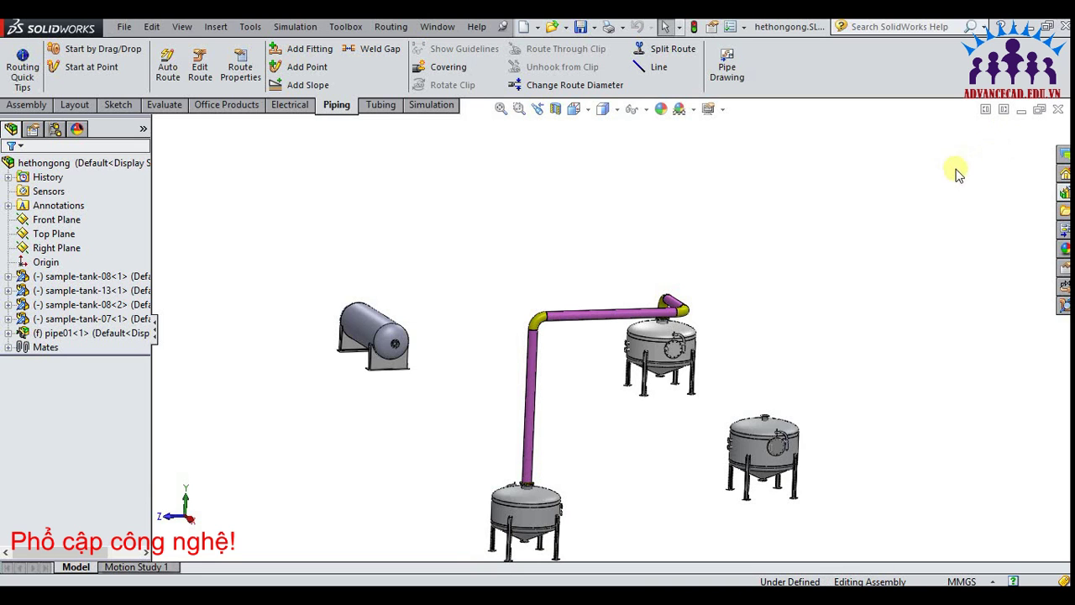
left_click(584, 108)
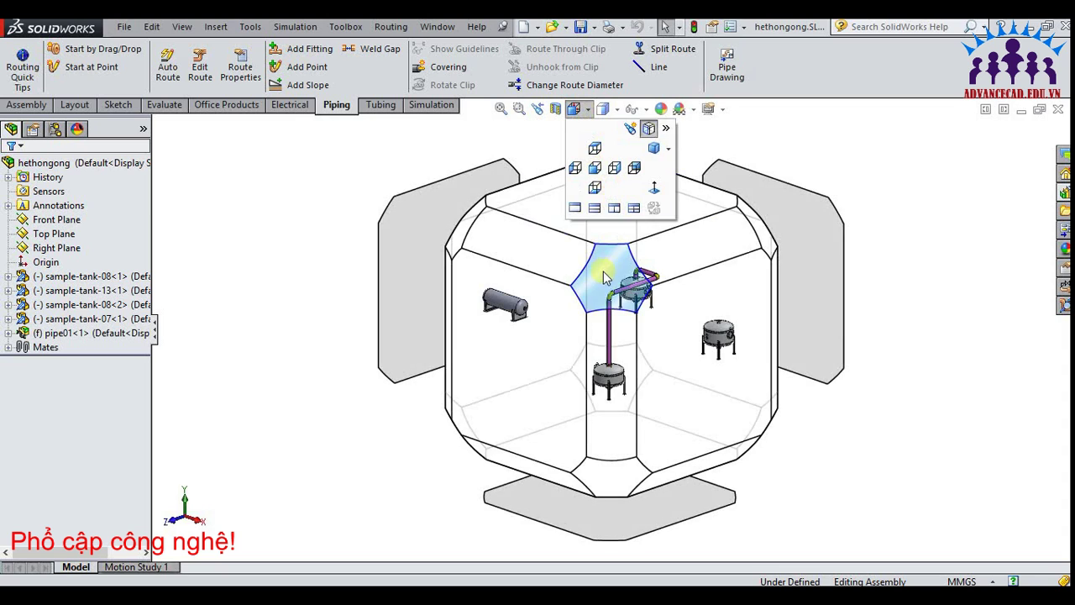
left_click(606, 278)
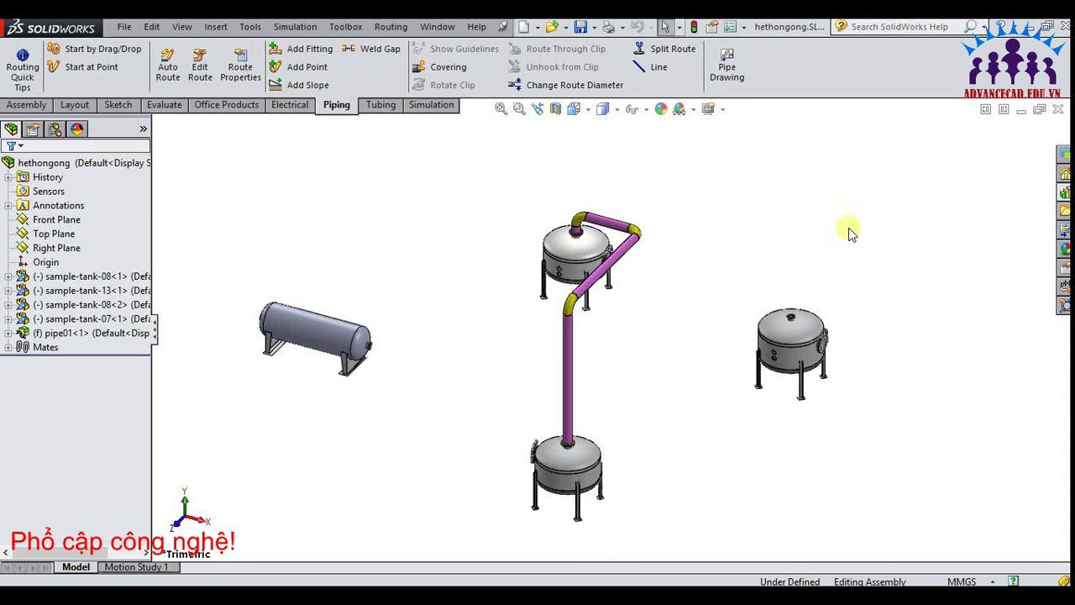
left_click(577, 111)
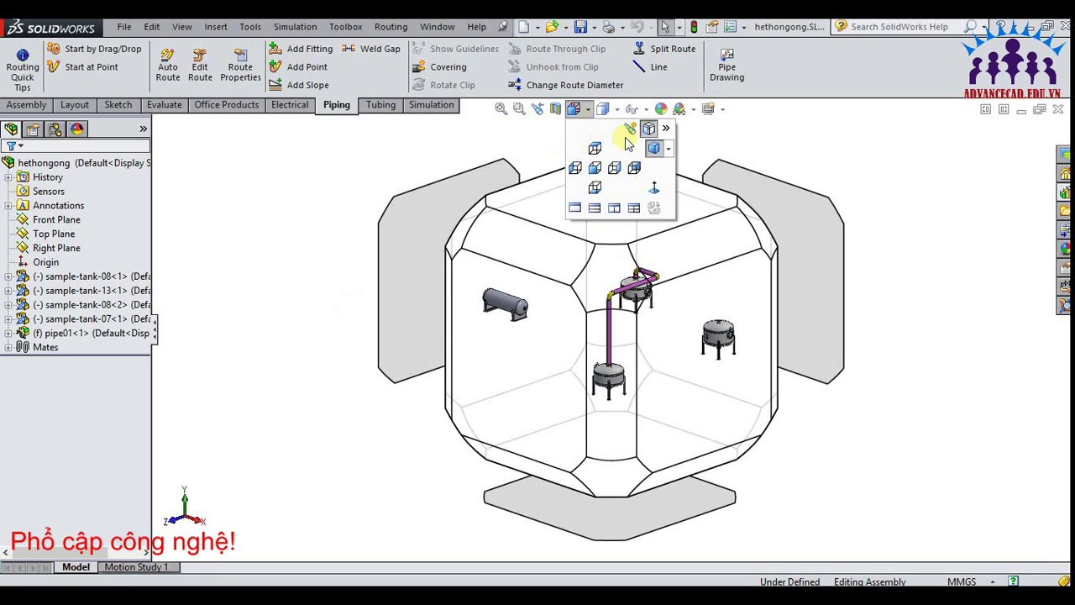
left_click(888, 206)
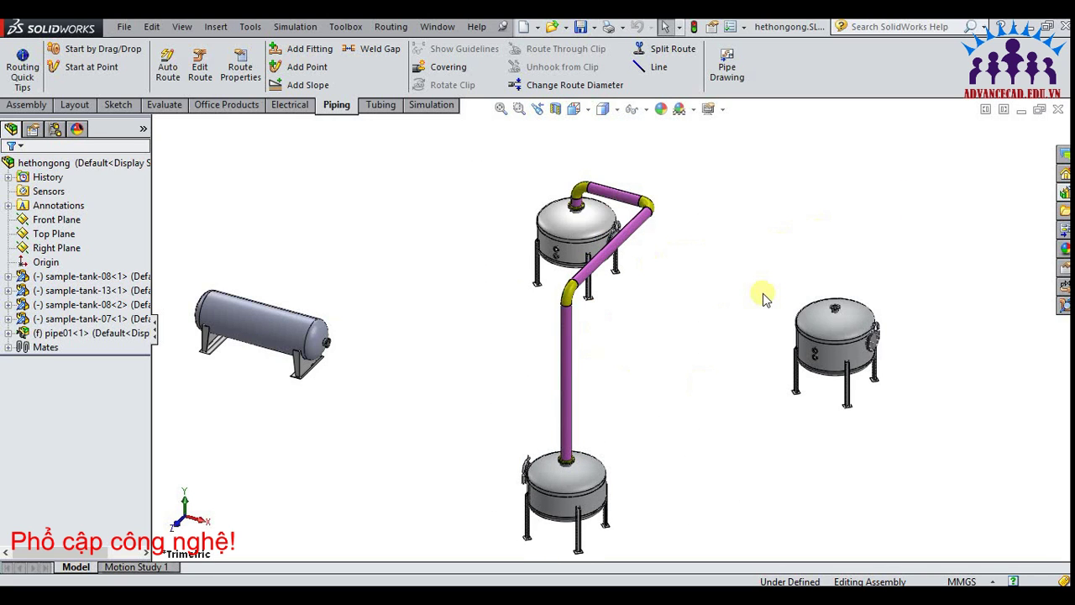
Zoom the piping view, then bring up the PowerPoint reference slide of the layout
scroll(634, 242, "down", 2)
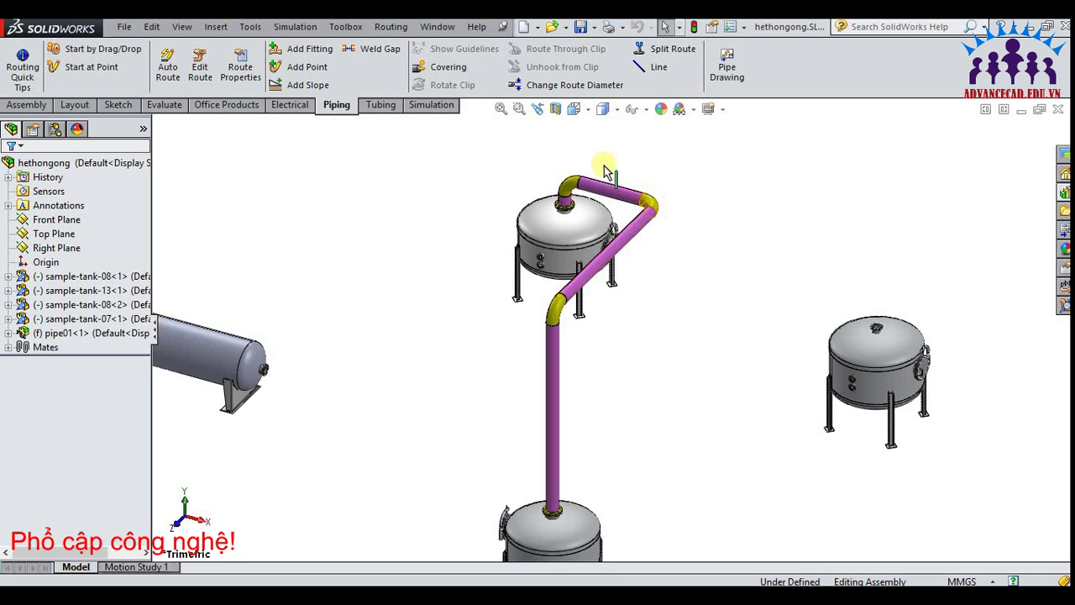
scroll(591, 285, "up", 5)
scroll(572, 345, "down", 3)
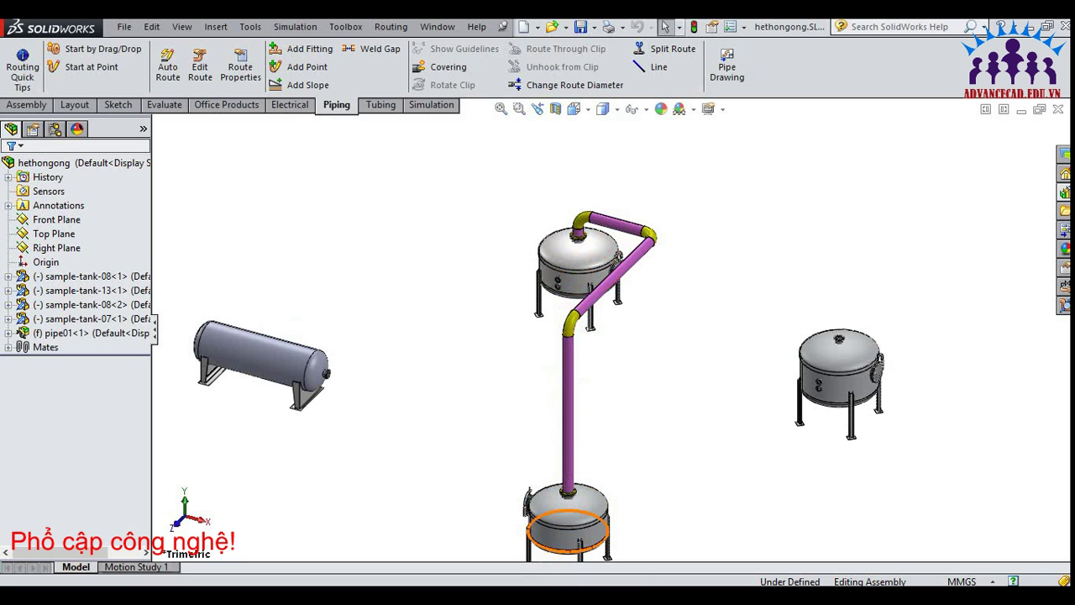
left_click(554, 525)
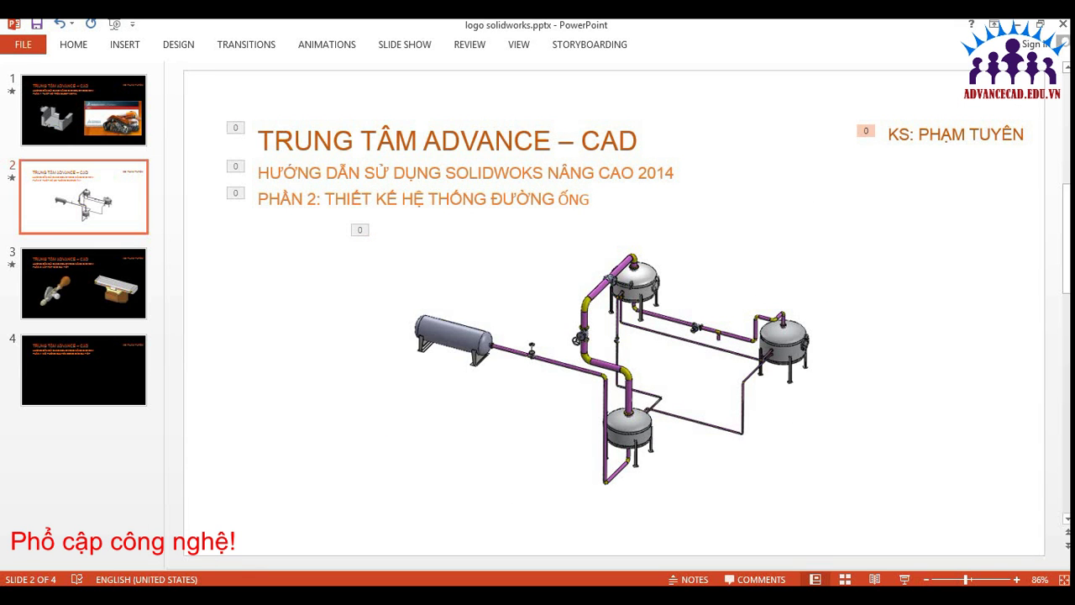
Switch from the PowerPoint slide back to the SolidWorks hethongong assembly
key("alt+Tab")
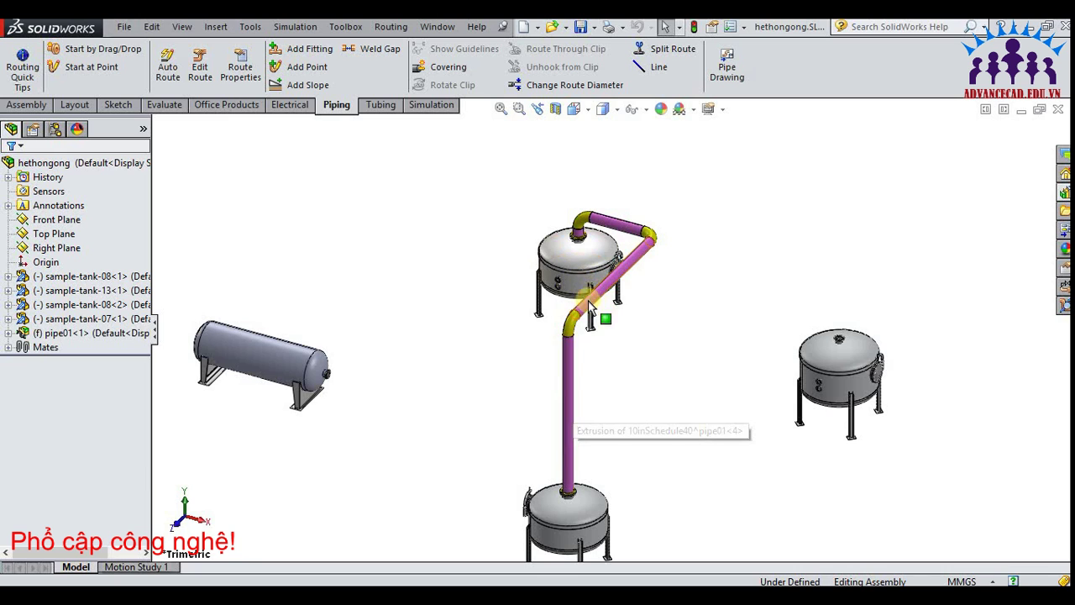
Reopen the diagonal pipe's route for editing with Edit Route
left_click(566, 373)
right_click(565, 371)
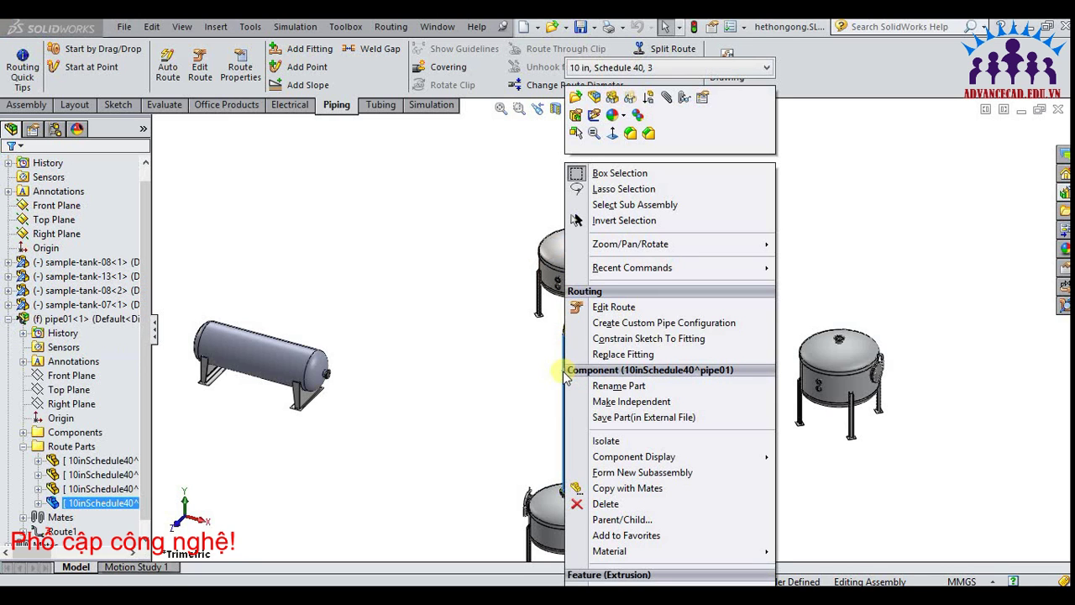
left_click(636, 314)
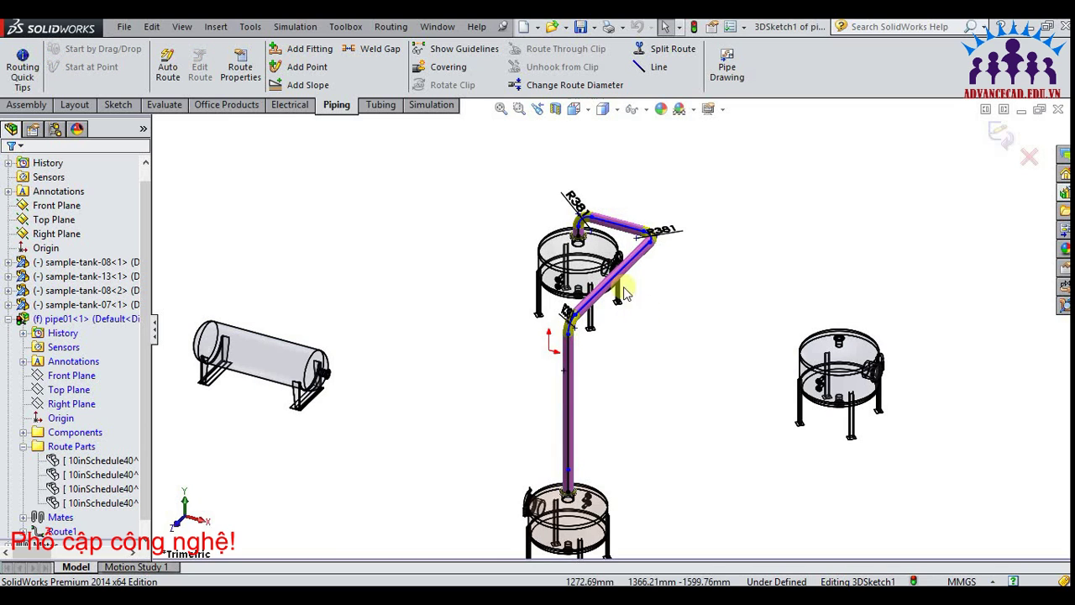
Show the piping valves folder in the Design Library
left_click(1065, 191)
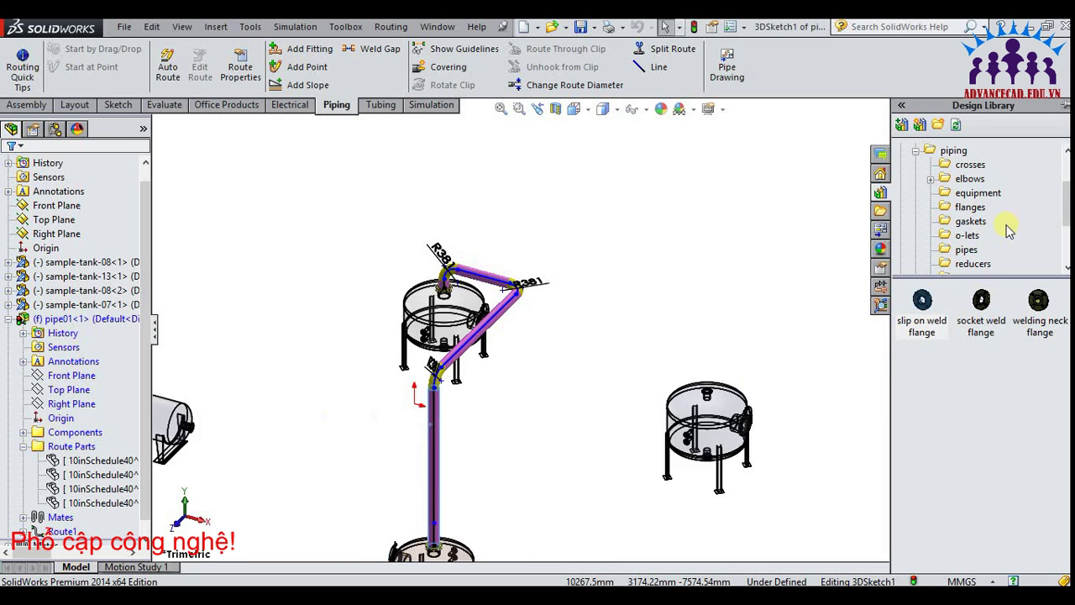
left_click_drag(1067, 208, 1069, 240)
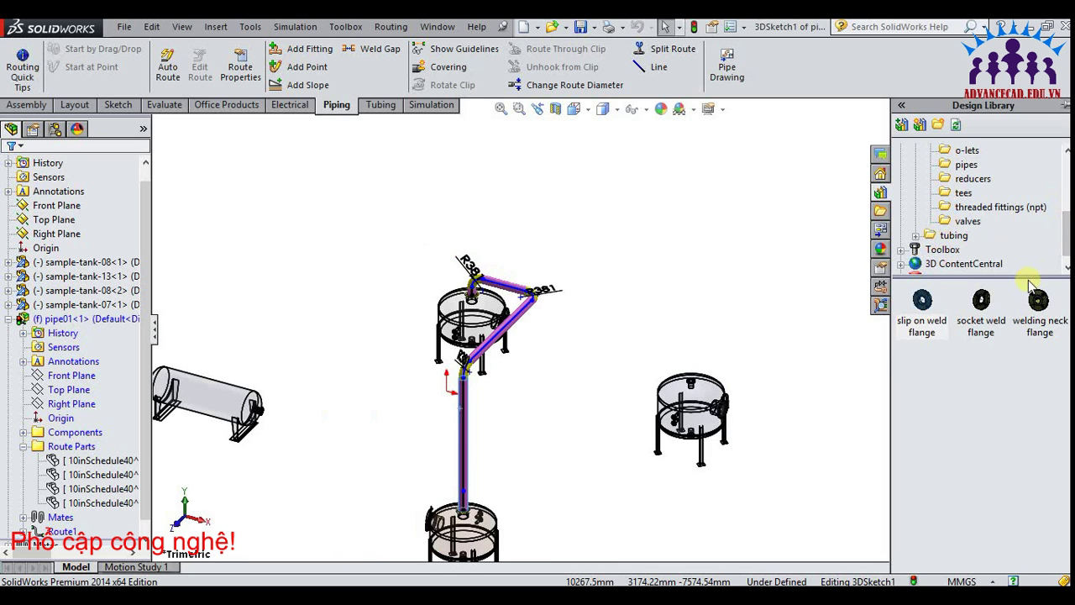
left_click(973, 222)
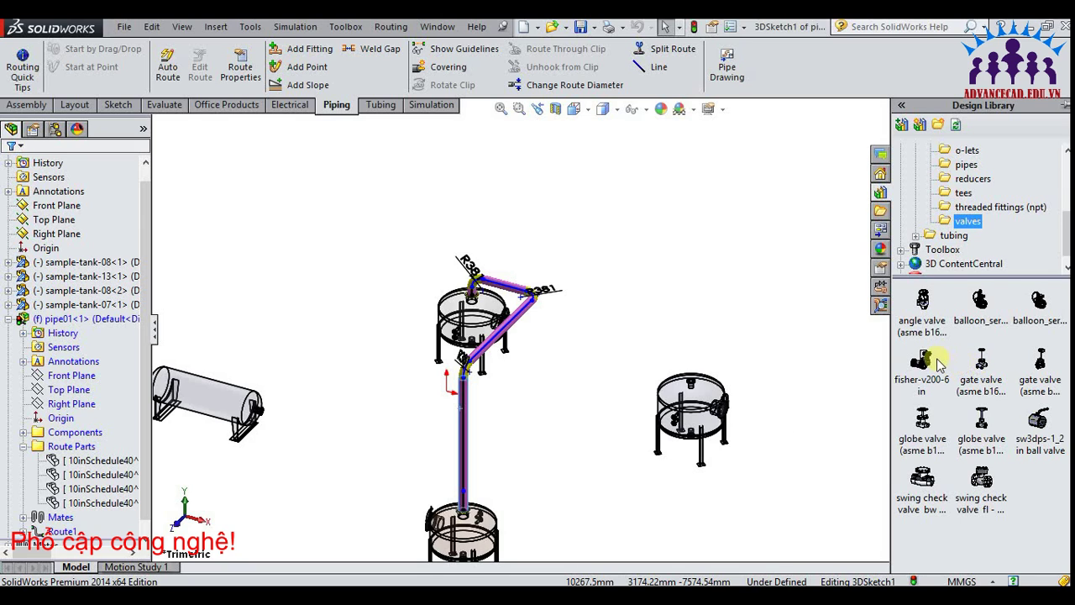
mouse_move(1040, 361)
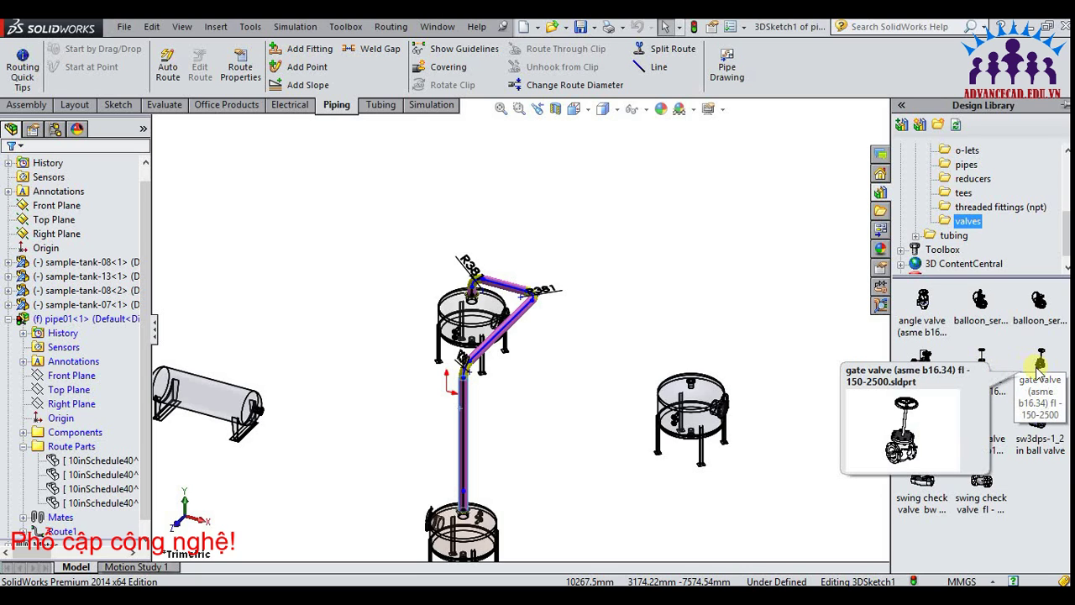
Insert a gate valve with its chosen configuration onto the vertical pipe
left_click_drag(1040, 365, 462, 439)
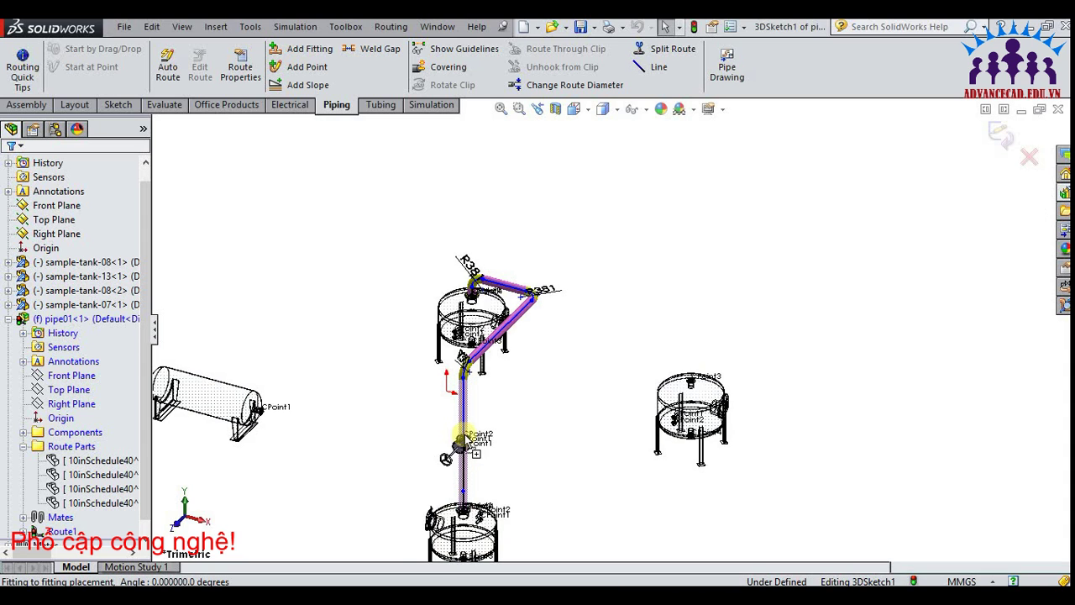
left_click_drag(462, 438, 466, 452)
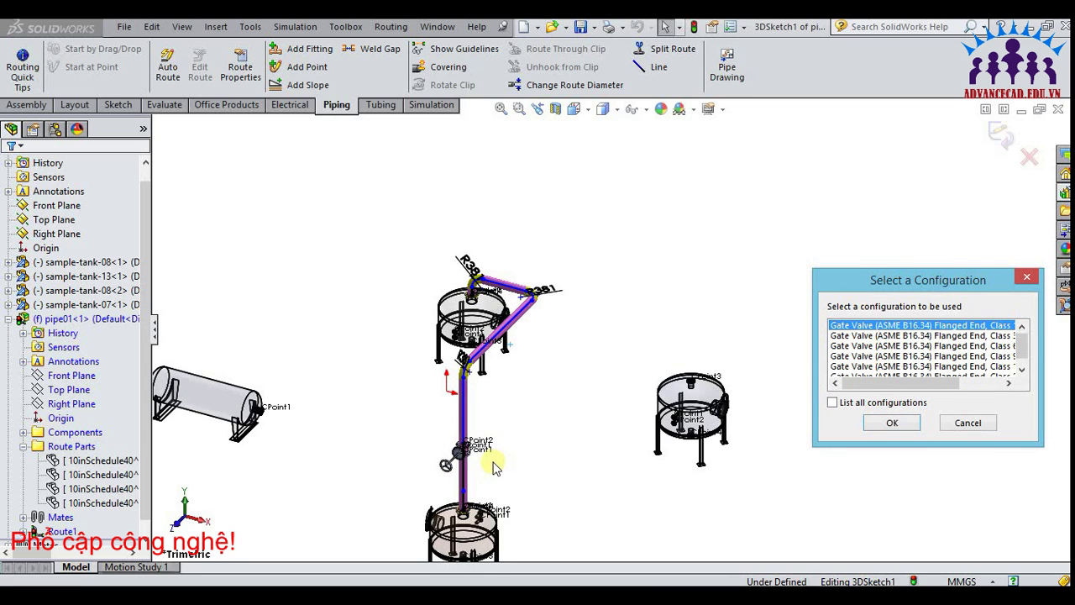
left_click(892, 423)
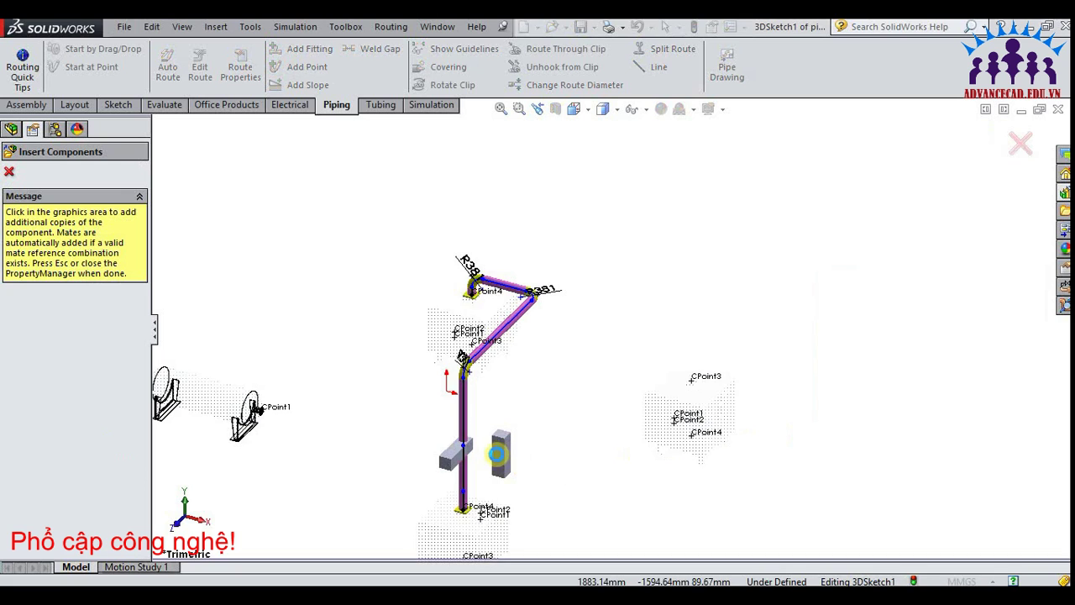
scroll(498, 453, "down", 2)
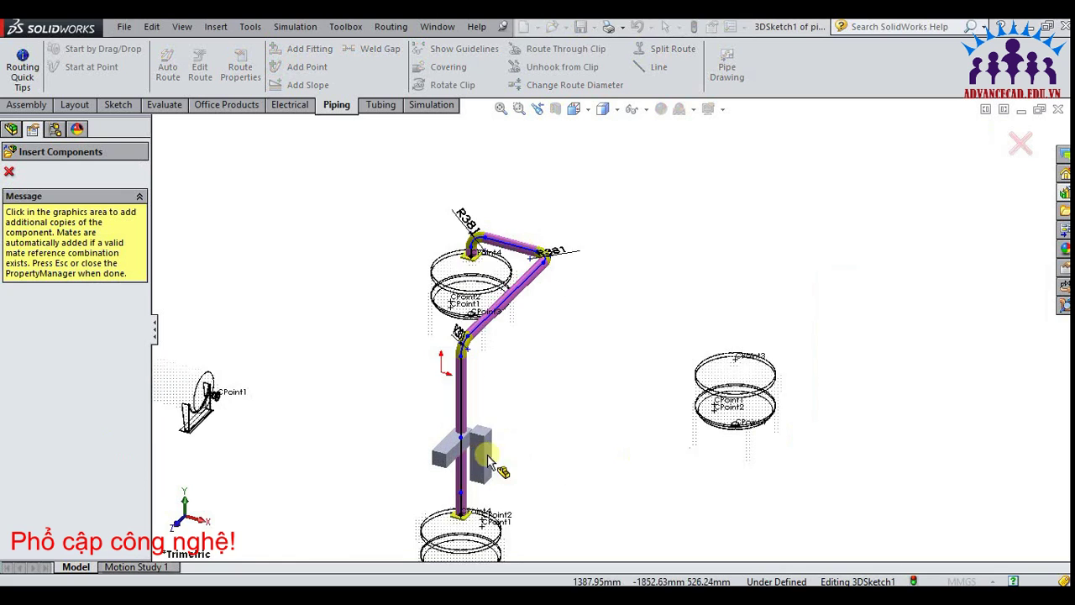
left_click(10, 173)
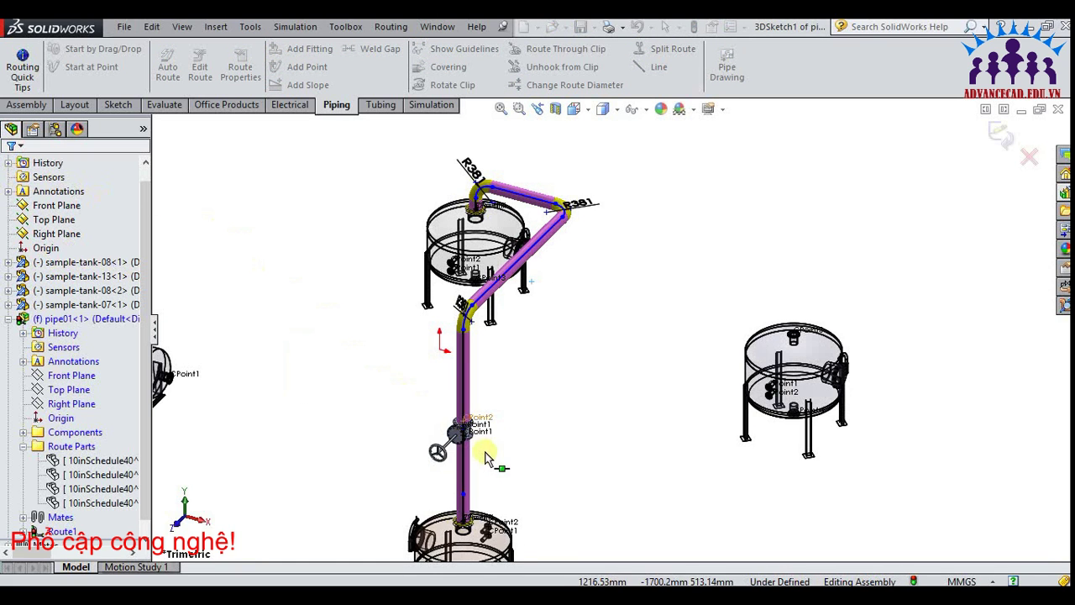
scroll(479, 437, "down", 1)
scroll(474, 420, "down", 1)
scroll(475, 411, "down", 2)
scroll(473, 409, "down", 2)
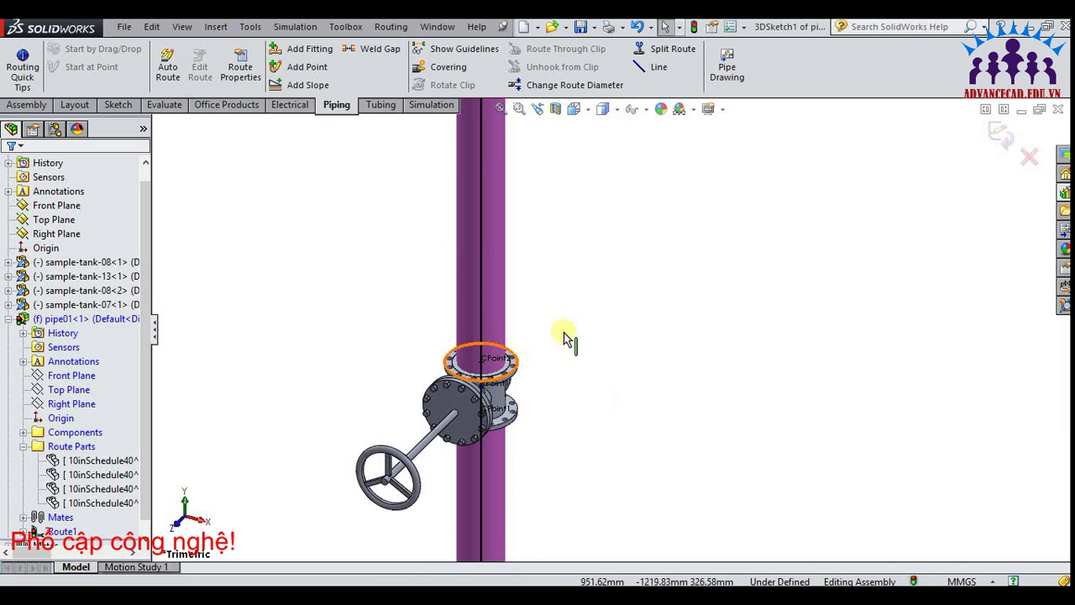
Show the piping flanges folder in the Design Library
left_click(1064, 192)
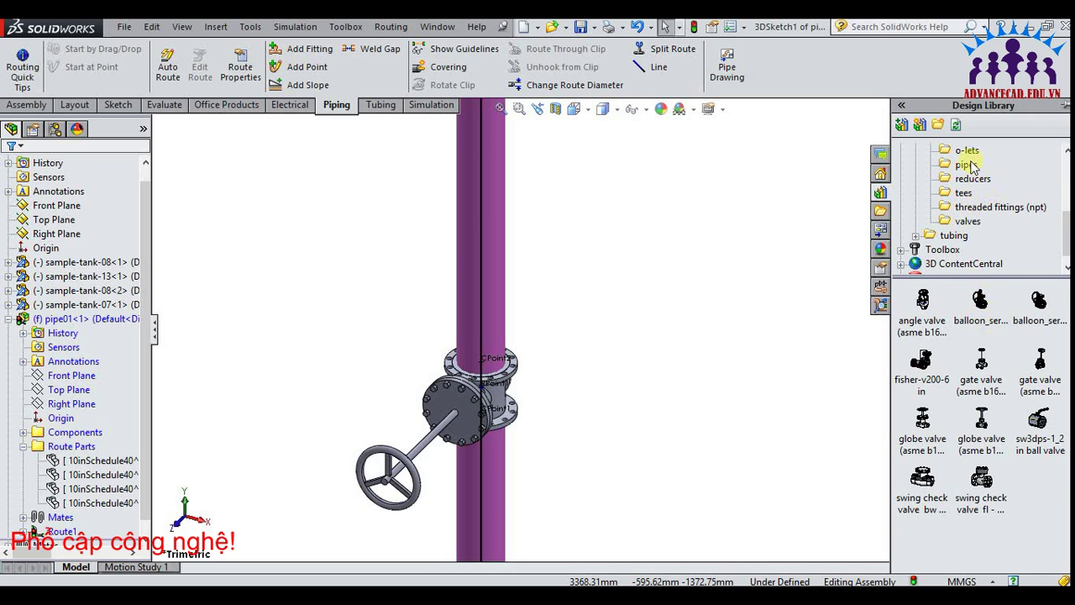
scroll(1048, 227, "up", 2)
scroll(1011, 232, "up", 1)
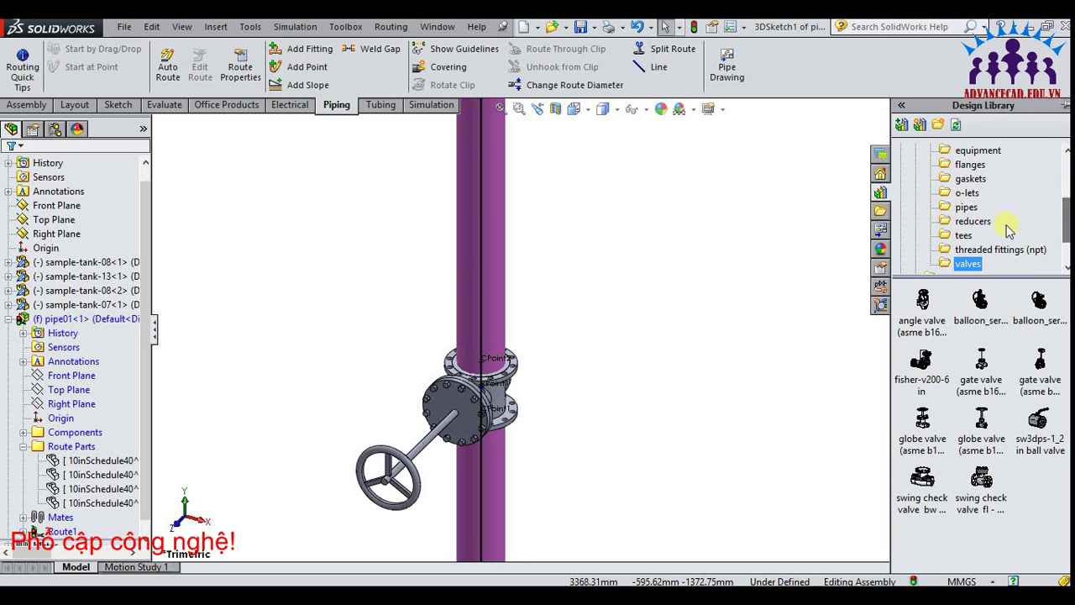
left_click(970, 165)
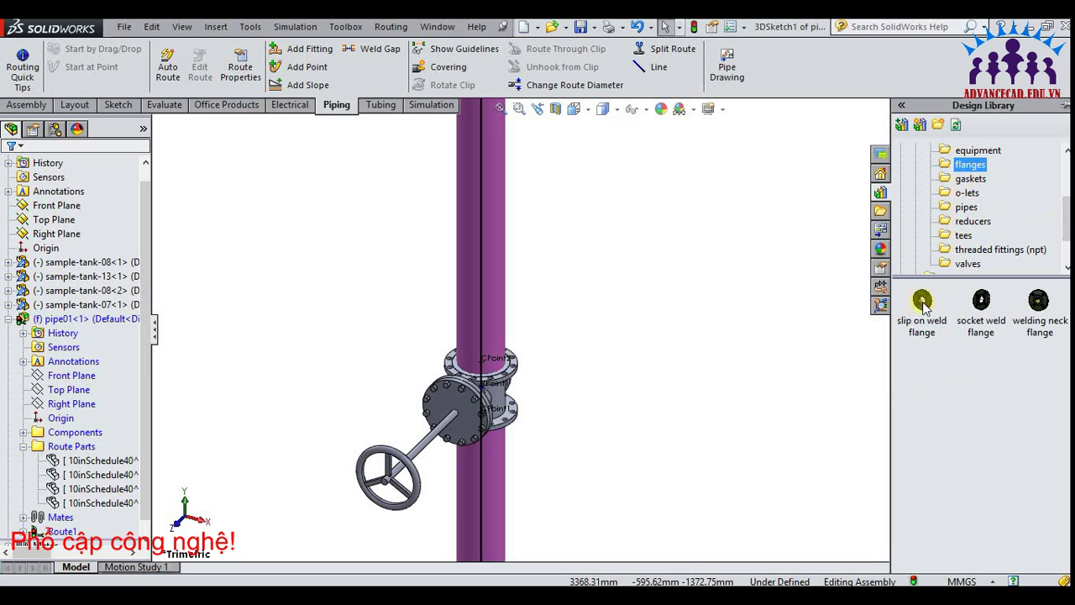
Attach Slip On Flange 150-NPS10 flanges to both valve ends and fit the assembly in view
left_click_drag(922, 305, 486, 367)
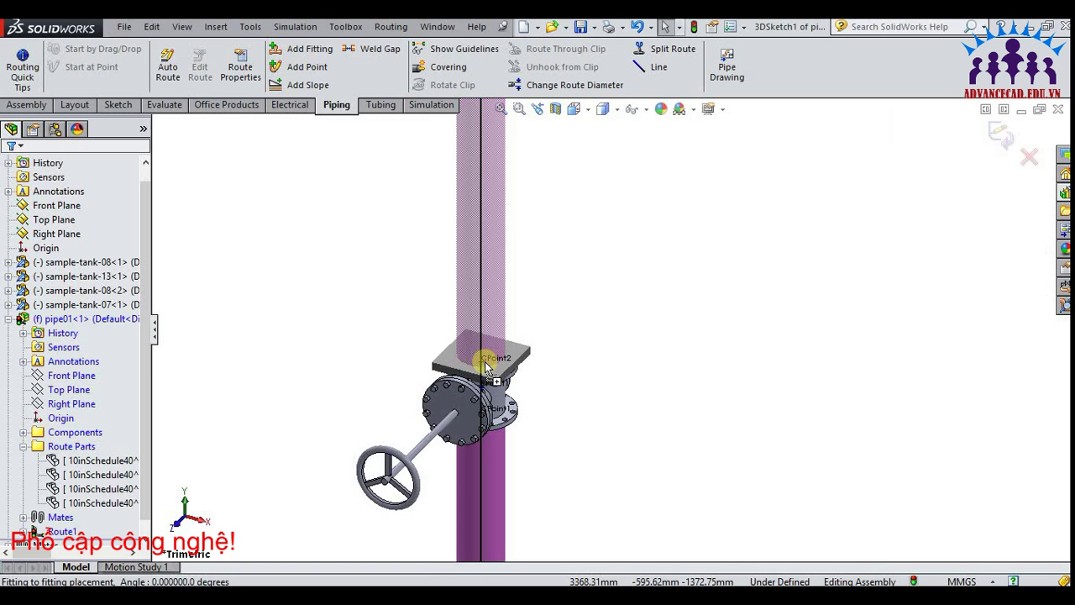
left_click_drag(486, 368, 562, 379)
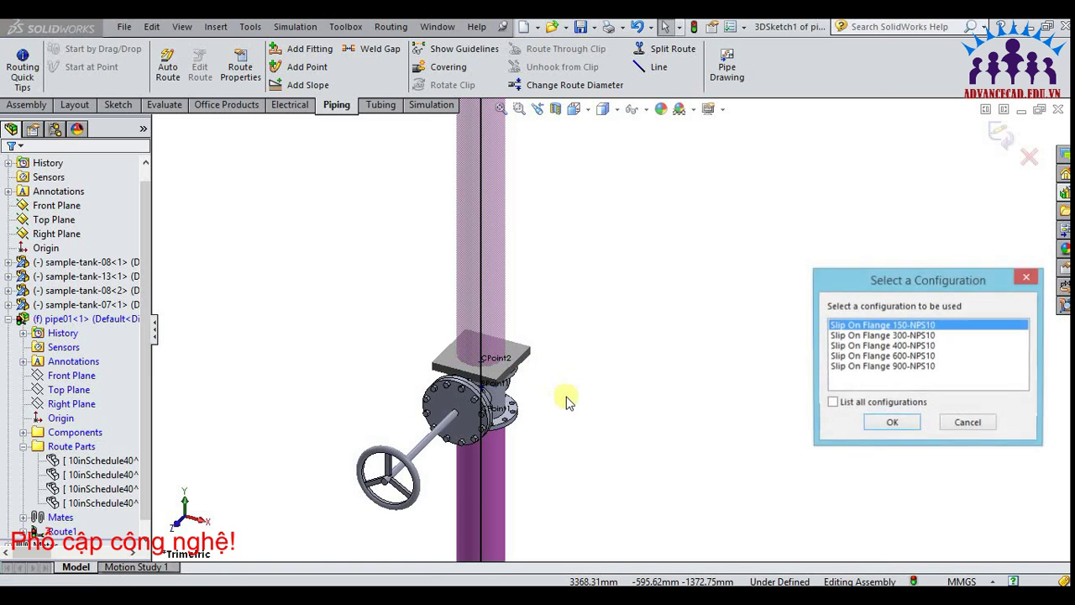
left_click(892, 423)
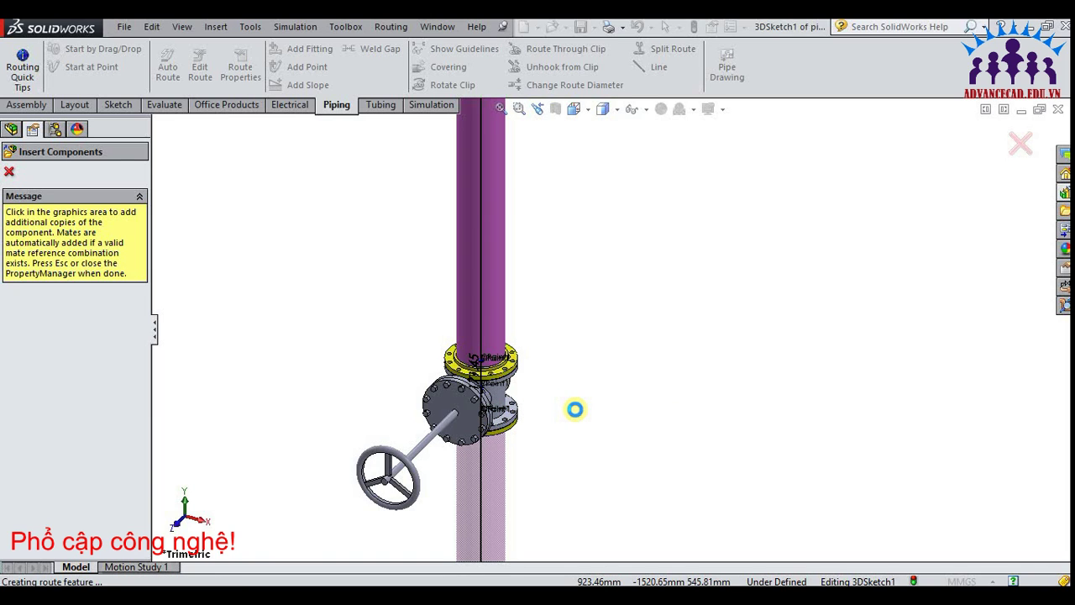
left_click(624, 393)
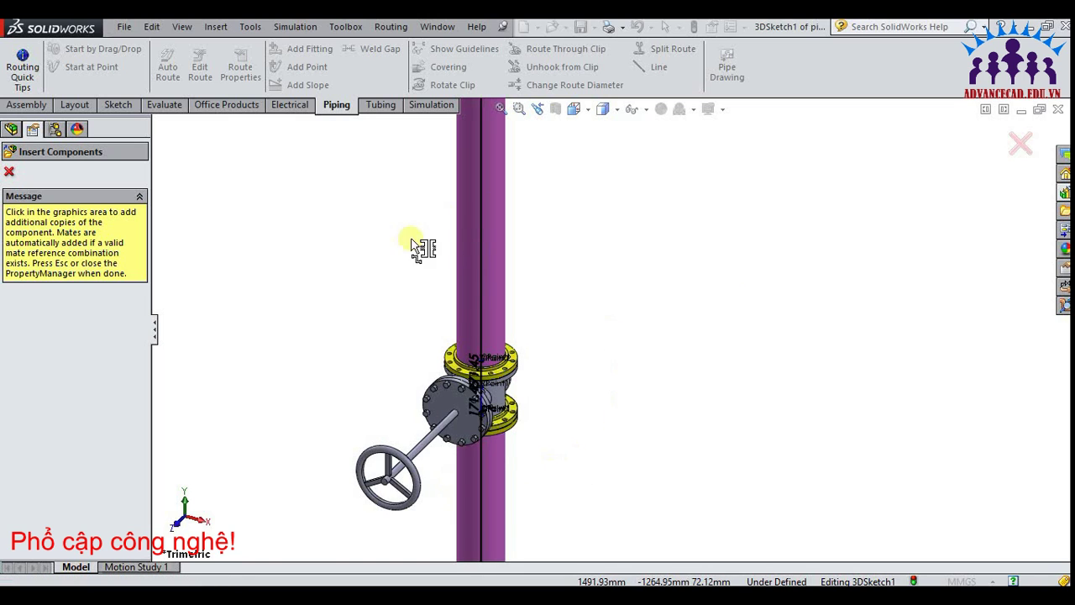
left_click(554, 402)
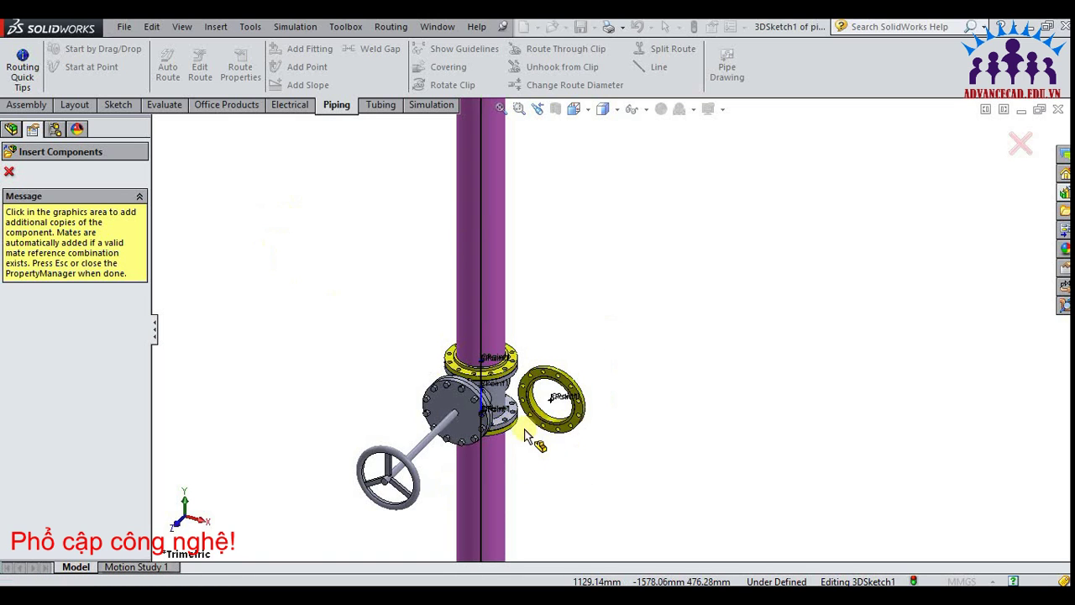
left_click(10, 173)
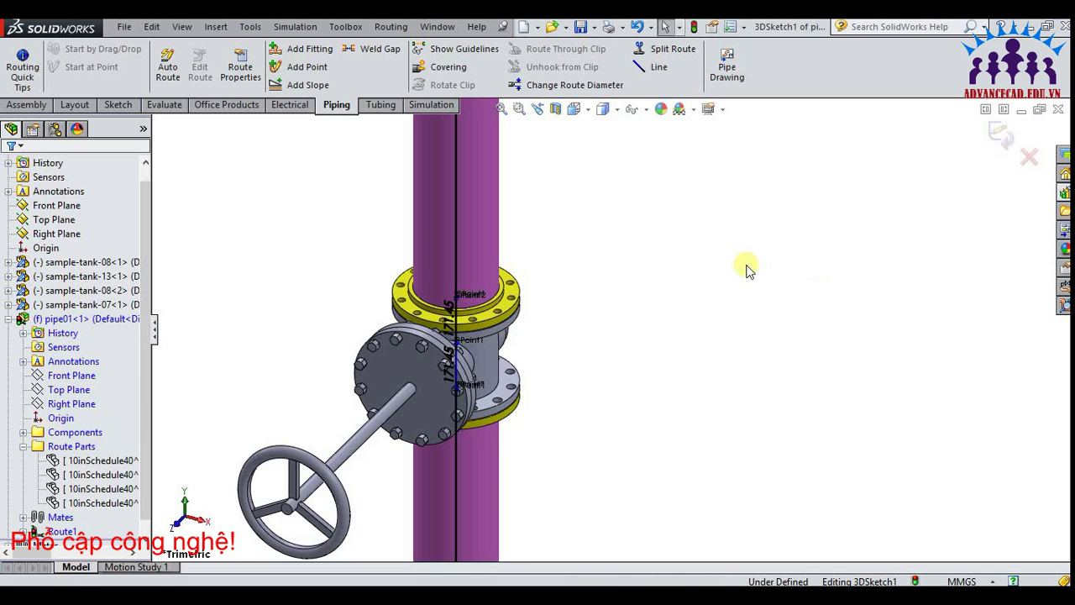
key("z")
key("z")
key("z")
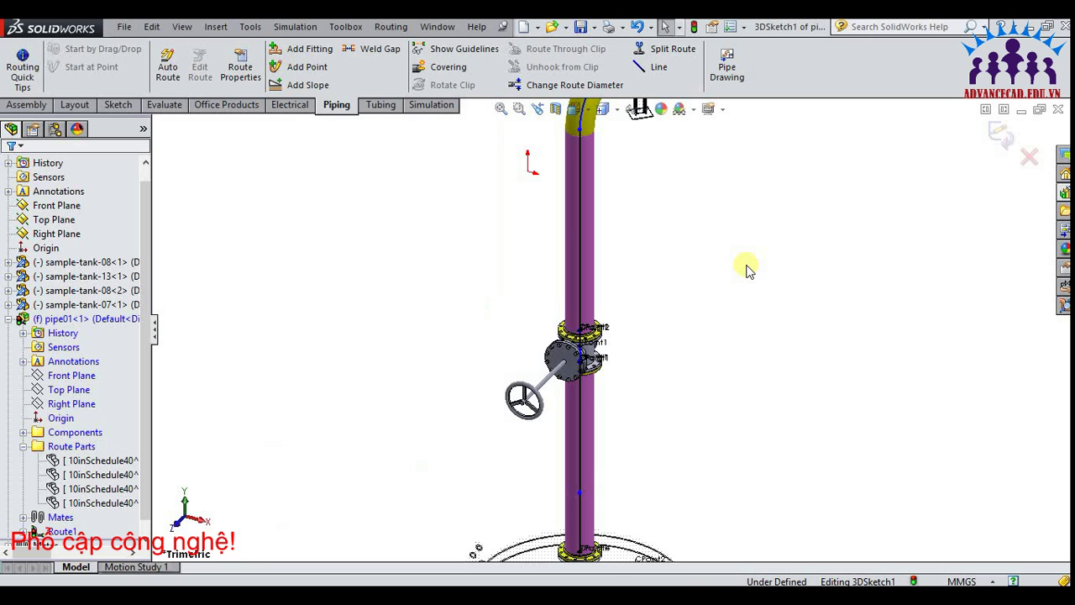
key("f")
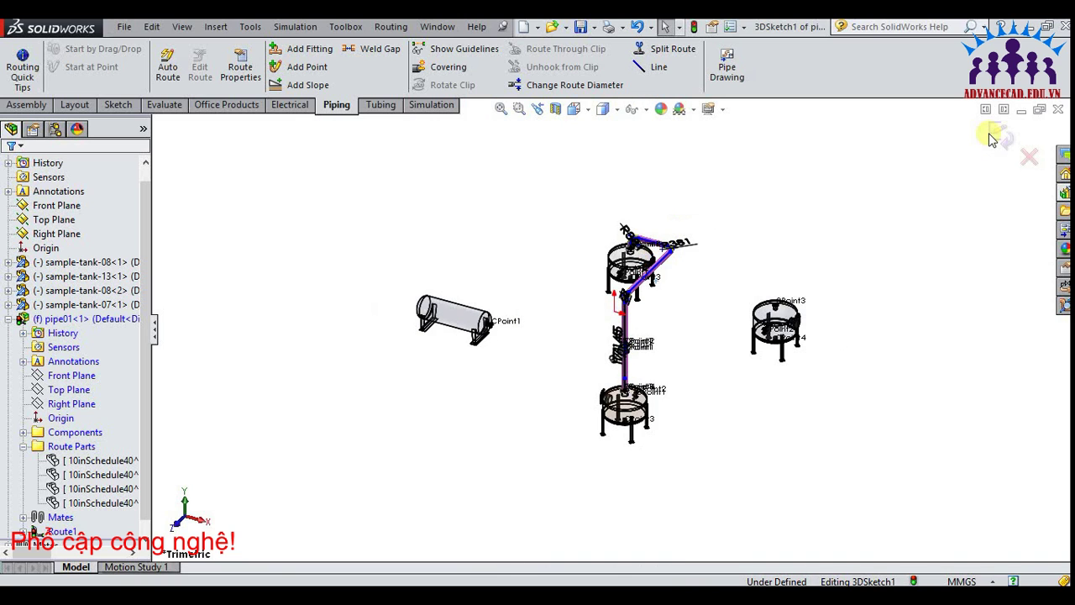
Exit the route sketch so the pipes rebuild, and view the piping isometrically
left_click(995, 140)
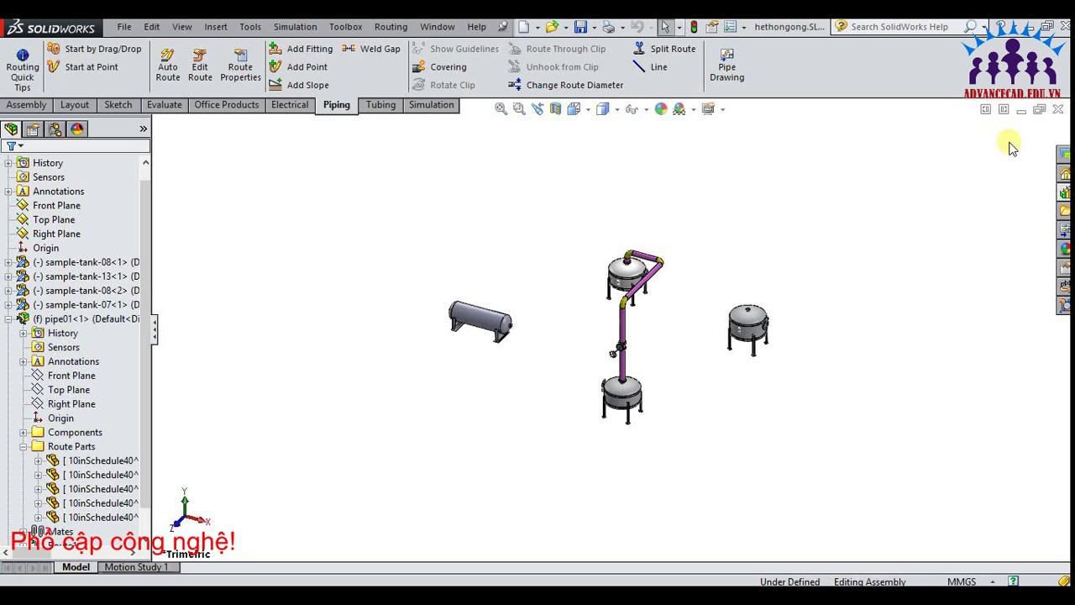
key("ctrl+7")
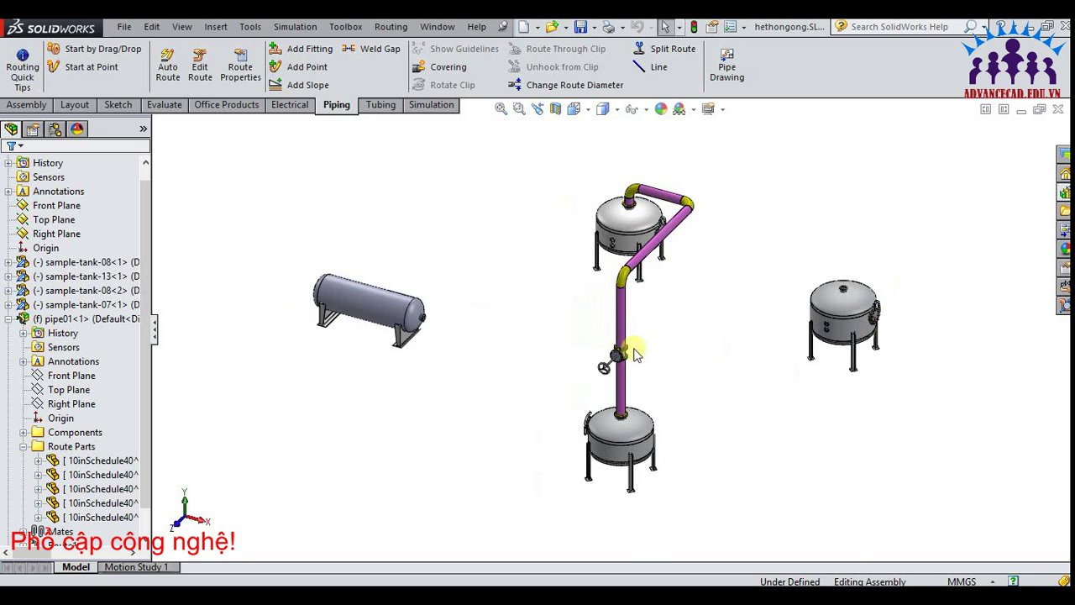
scroll(628, 370, "down", 3)
scroll(605, 370, "down", 3)
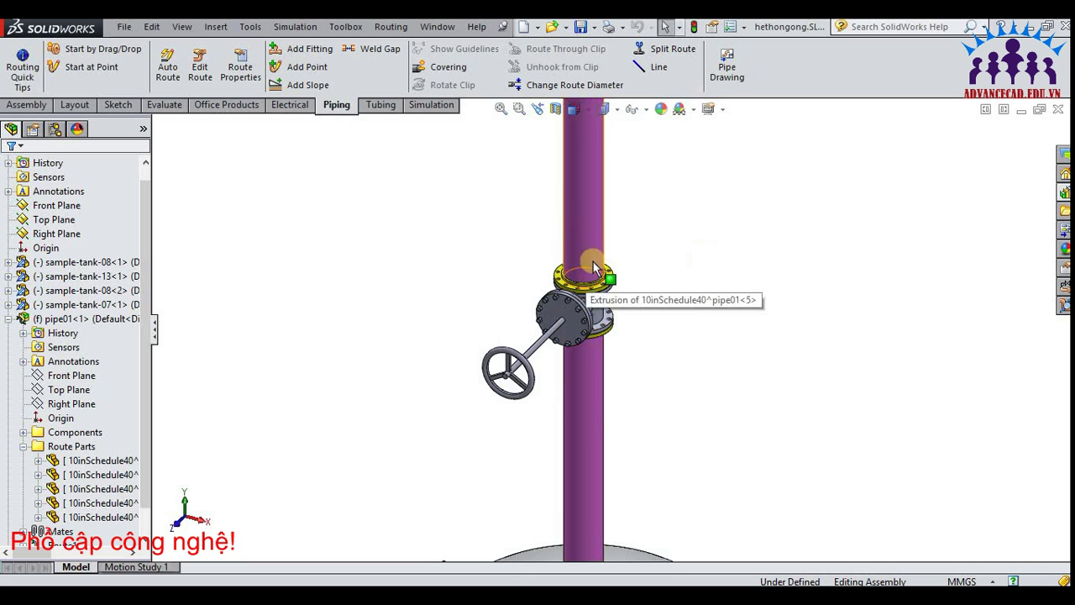
scroll(588, 277, "down", 2)
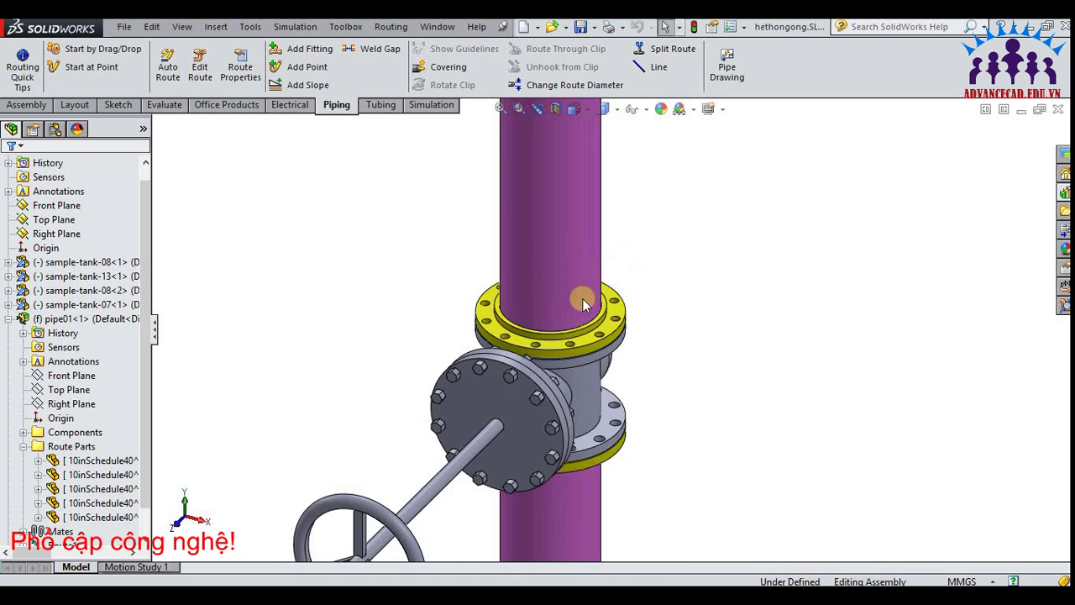
scroll(576, 300, "down", 2)
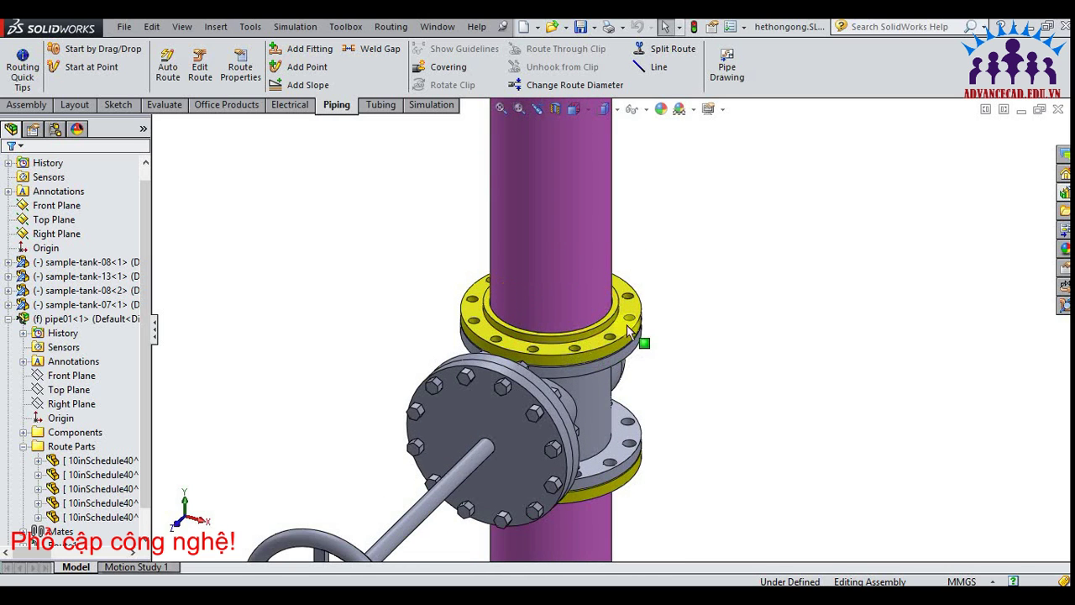
scroll(598, 255, "up", 1)
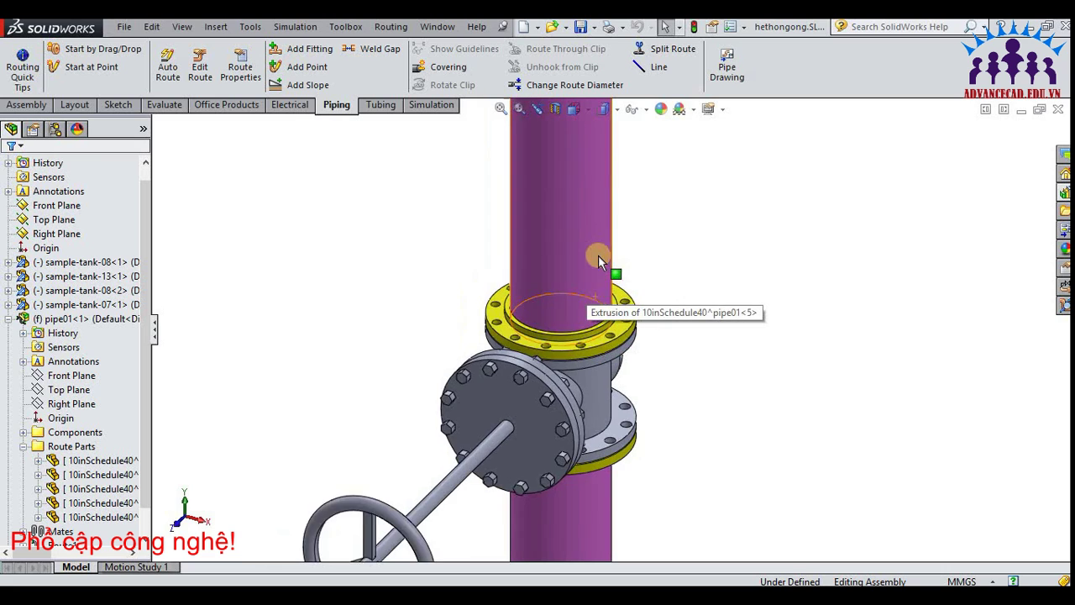
scroll(595, 257, "up", 3)
scroll(624, 224, "up", 2)
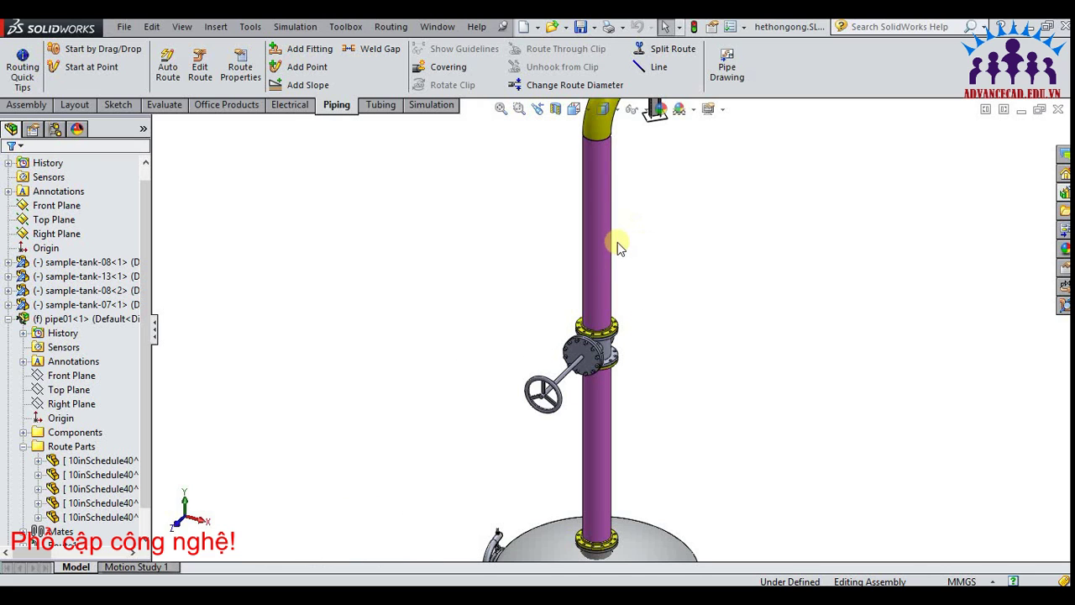
Toggle the display style through hidden lines visible, wireframe, and back to shaded with edges
left_click(608, 112)
left_click(606, 190)
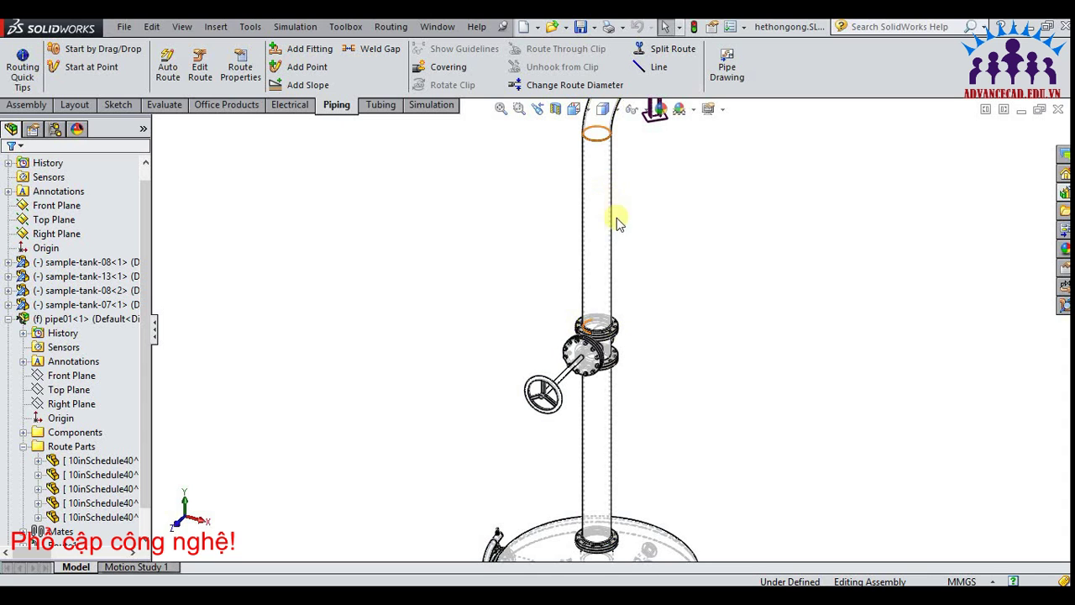
left_click(610, 109)
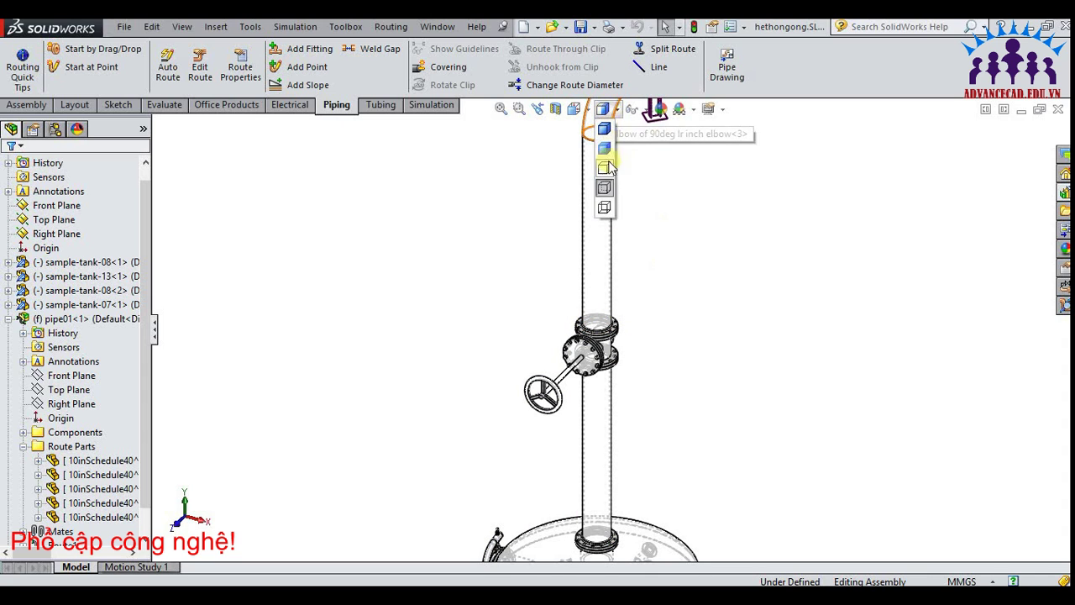
left_click(605, 206)
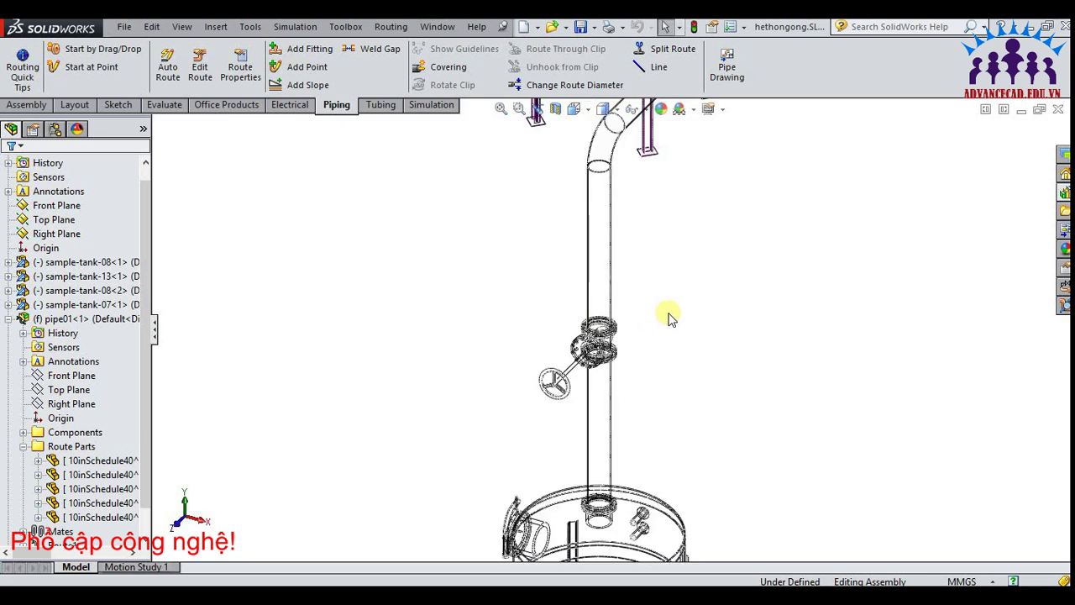
key("f")
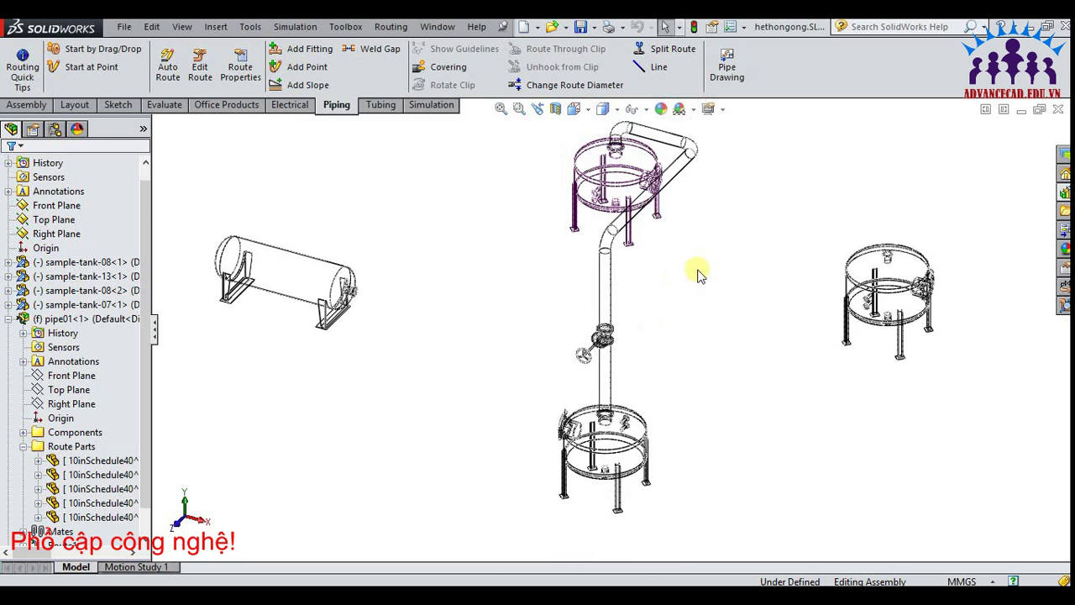
left_click(610, 110)
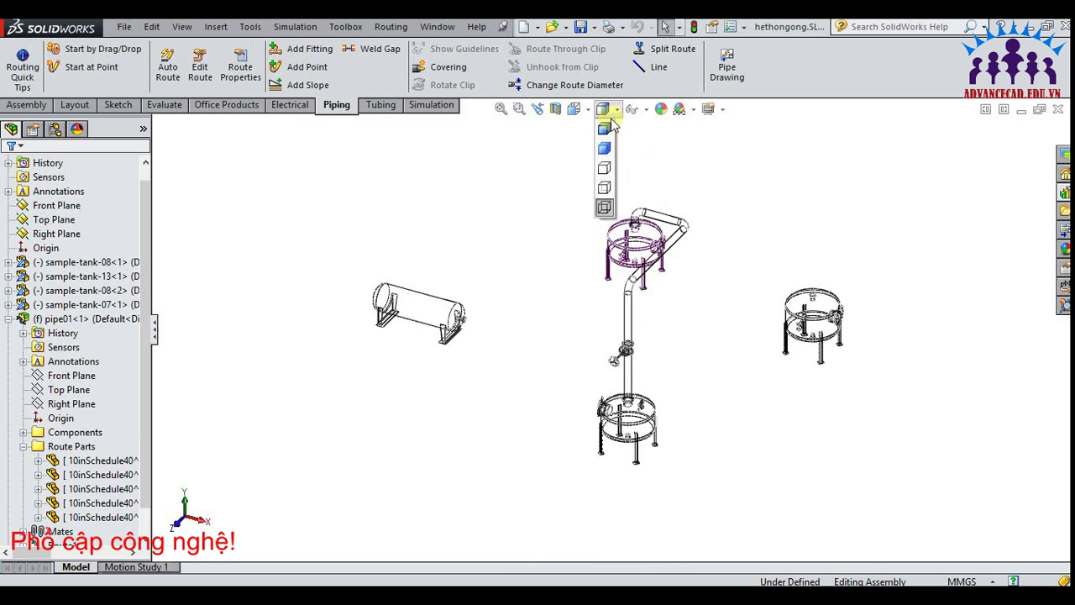
left_click(604, 130)
scroll(738, 270, "down", 2)
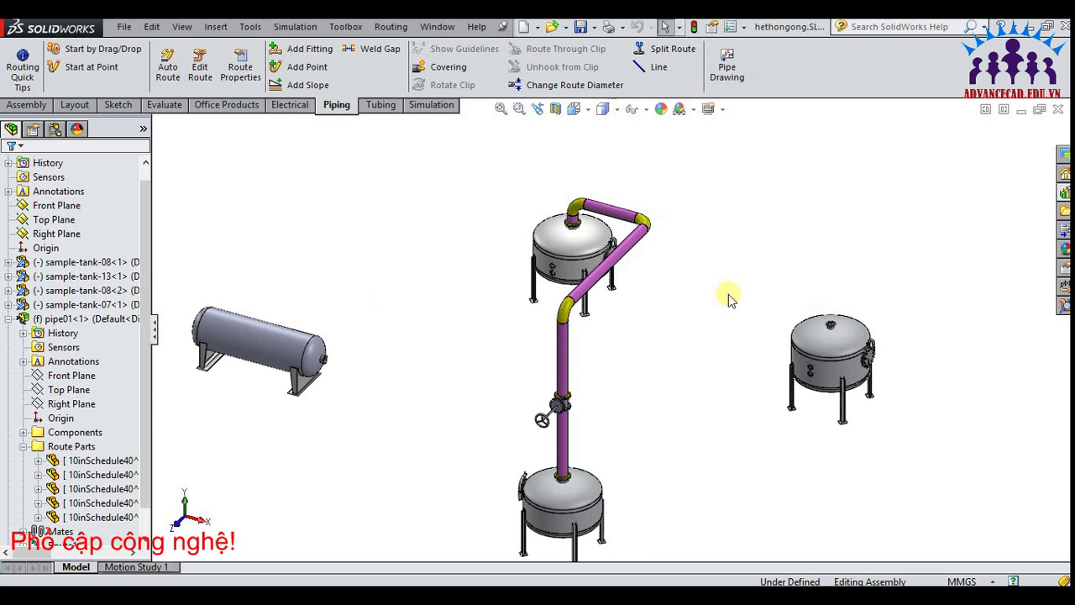
scroll(726, 298, "down", 1)
scroll(602, 227, "down", 2)
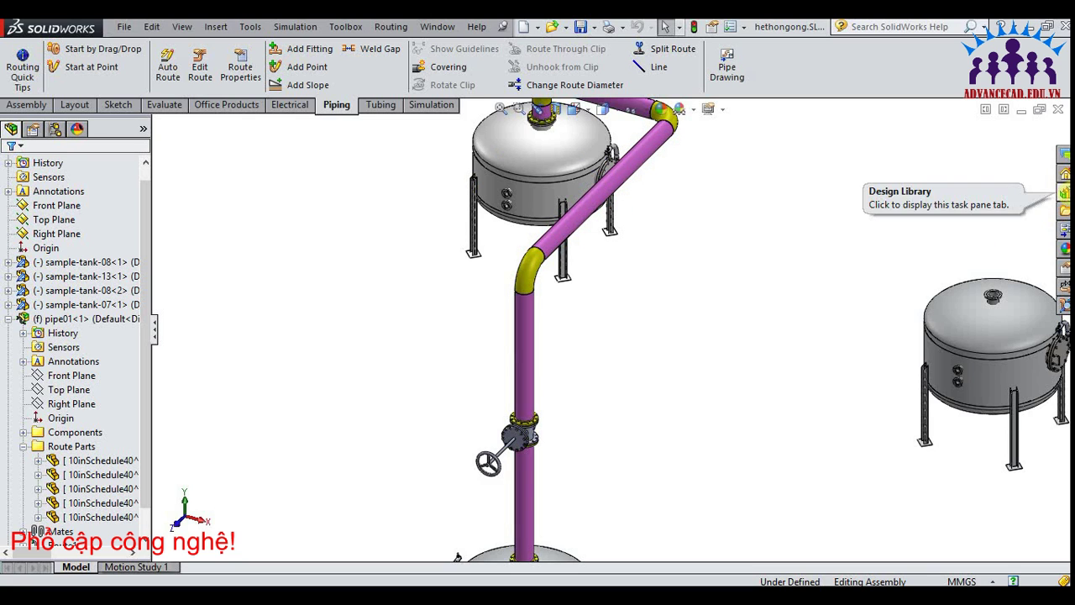
Try dragging in a globe valve, cancel it, and call up the diagonal pipe's context menu
left_click(1063, 193)
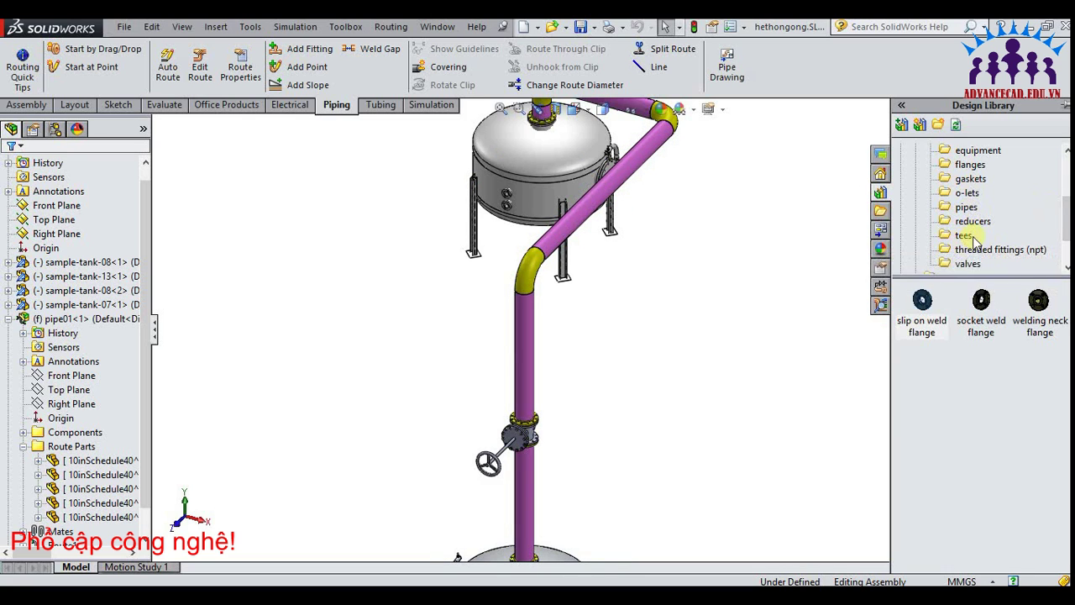
left_click(966, 264)
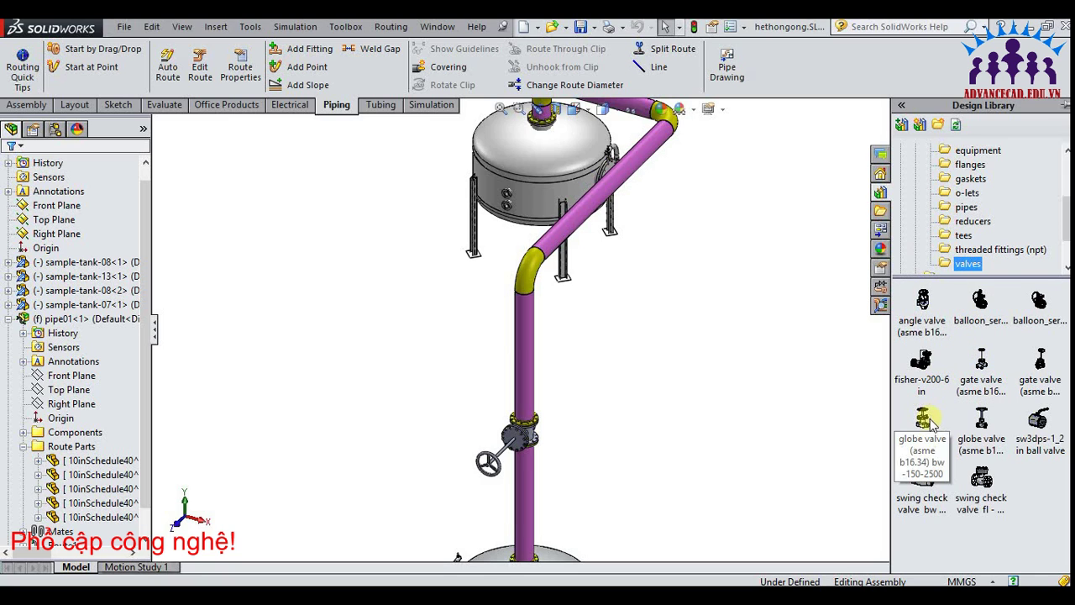
mouse_move(923, 420)
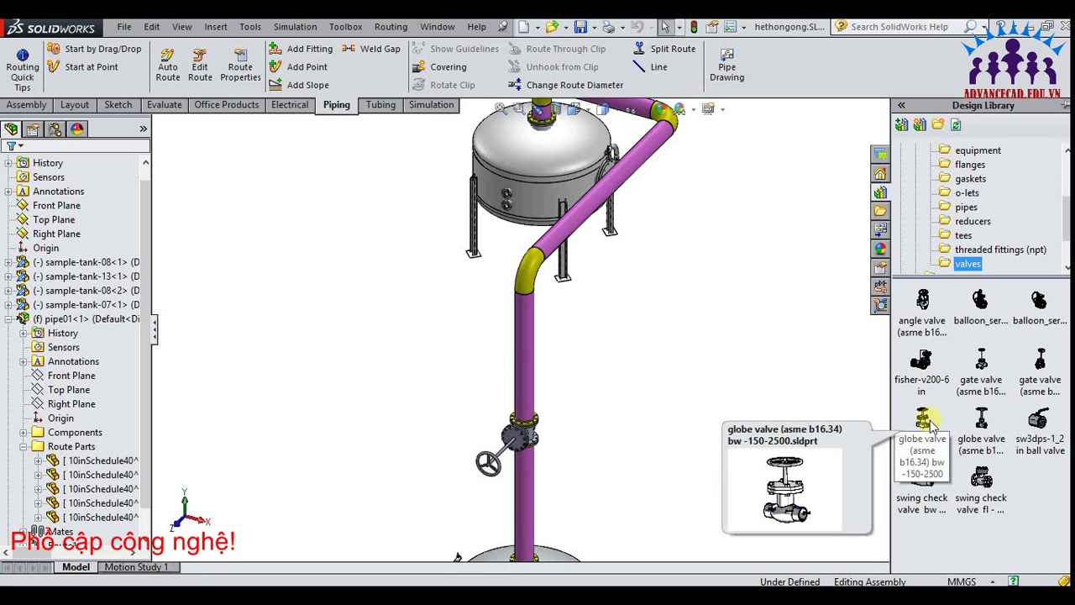
left_click_drag(930, 422, 619, 165)
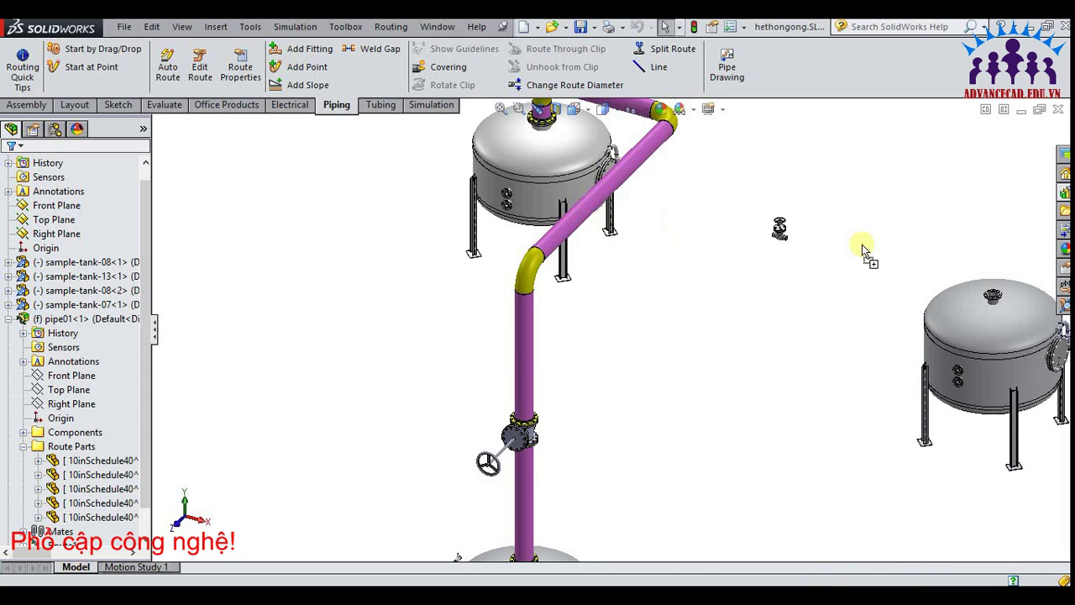
mouse_move(619, 166)
left_mouse_down()
mouse_move(674, 215)
mouse_move(580, 217)
mouse_move(630, 182)
mouse_move(538, 252)
mouse_move(636, 163)
mouse_move(546, 232)
mouse_move(587, 209)
mouse_move(649, 202)
mouse_move(849, 263)
mouse_move(874, 240)
left_mouse_up()
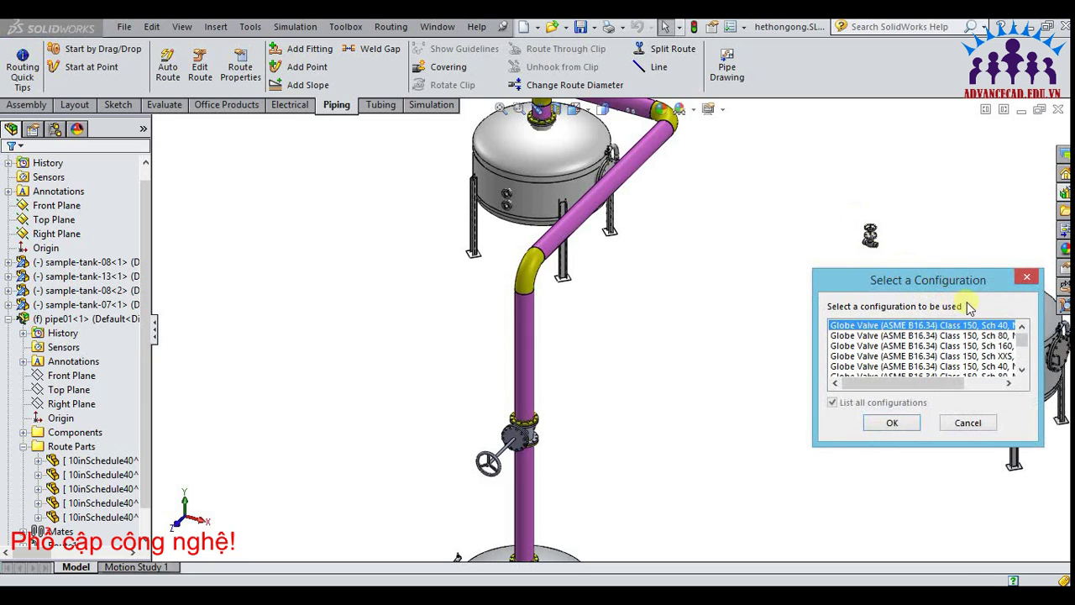
left_click(968, 422)
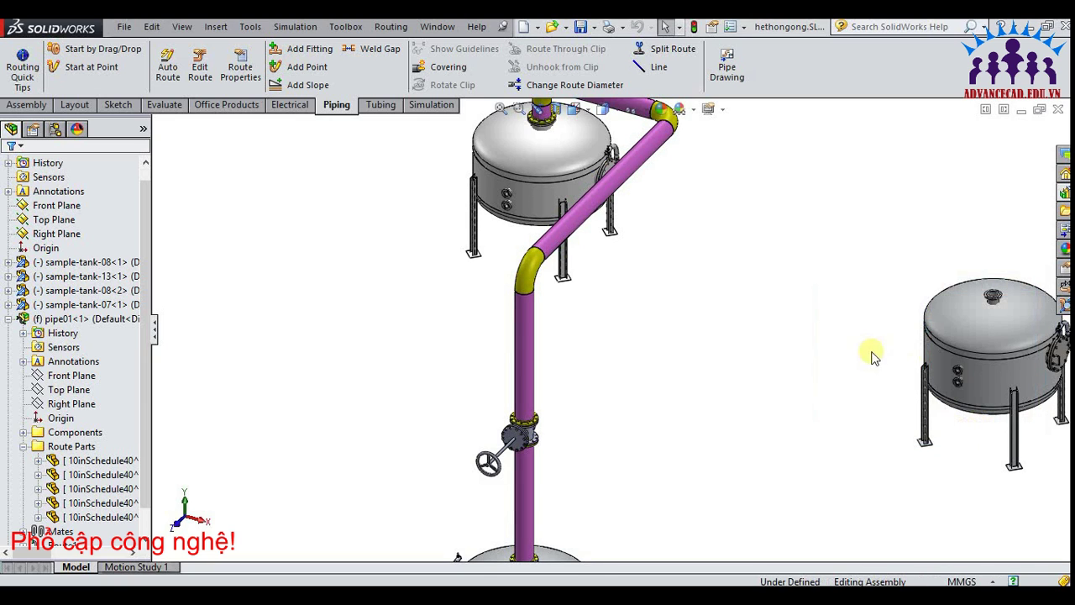
left_click(600, 215)
right_click(600, 215)
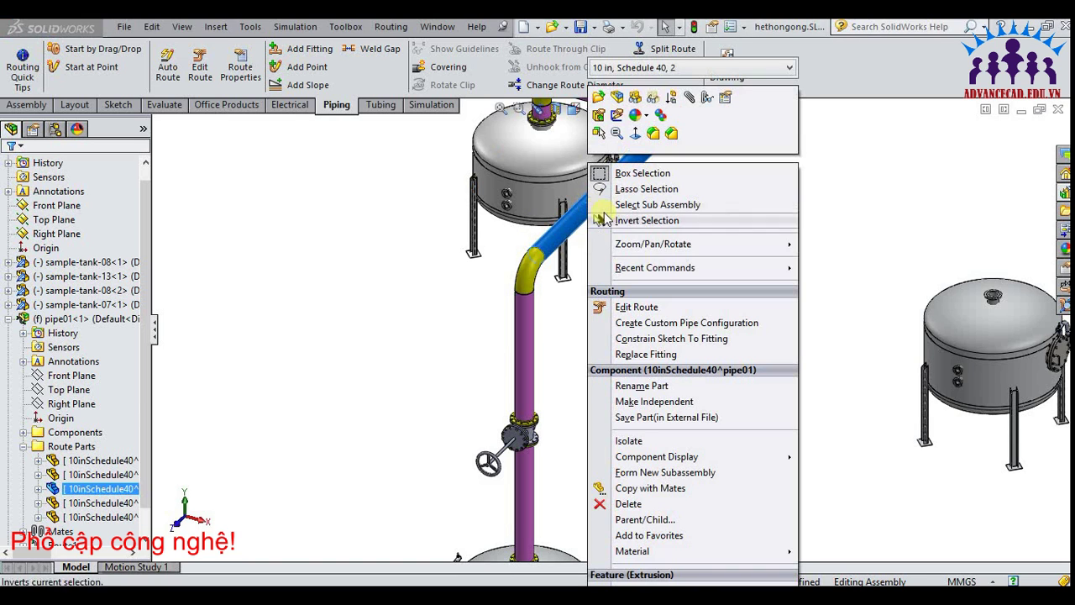
Edit the pipe route again, zoom in, and show the valves in the Design Library
left_click(634, 308)
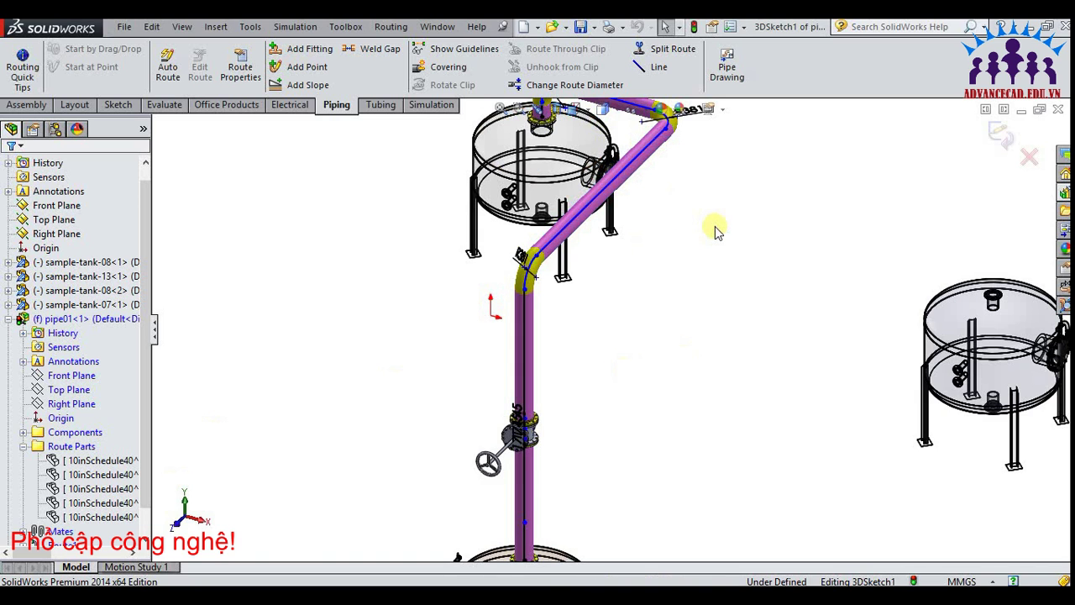
scroll(732, 186, "down", 1)
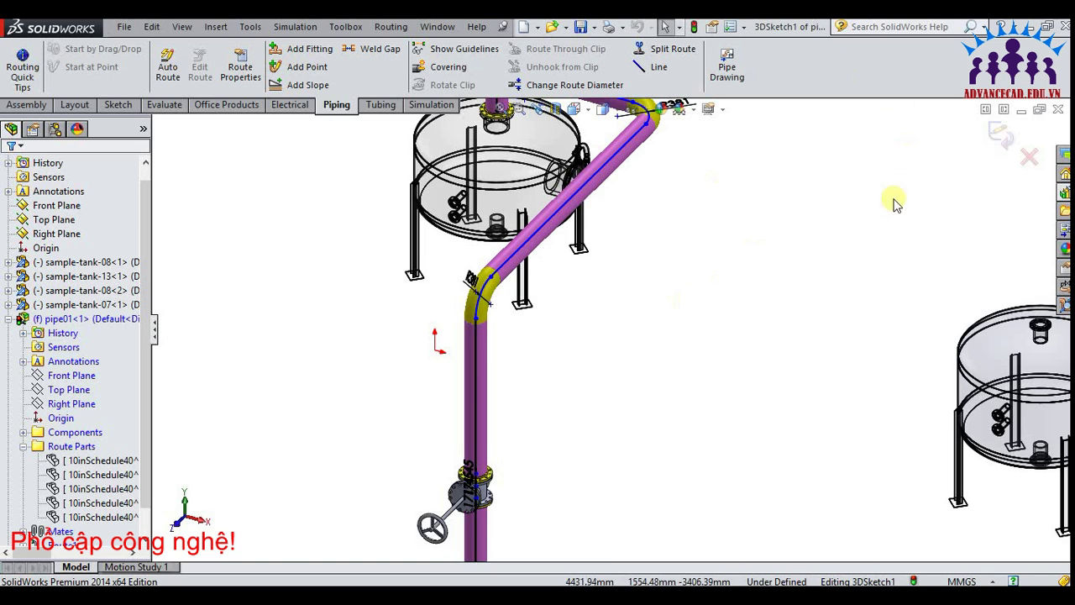
left_click(1064, 193)
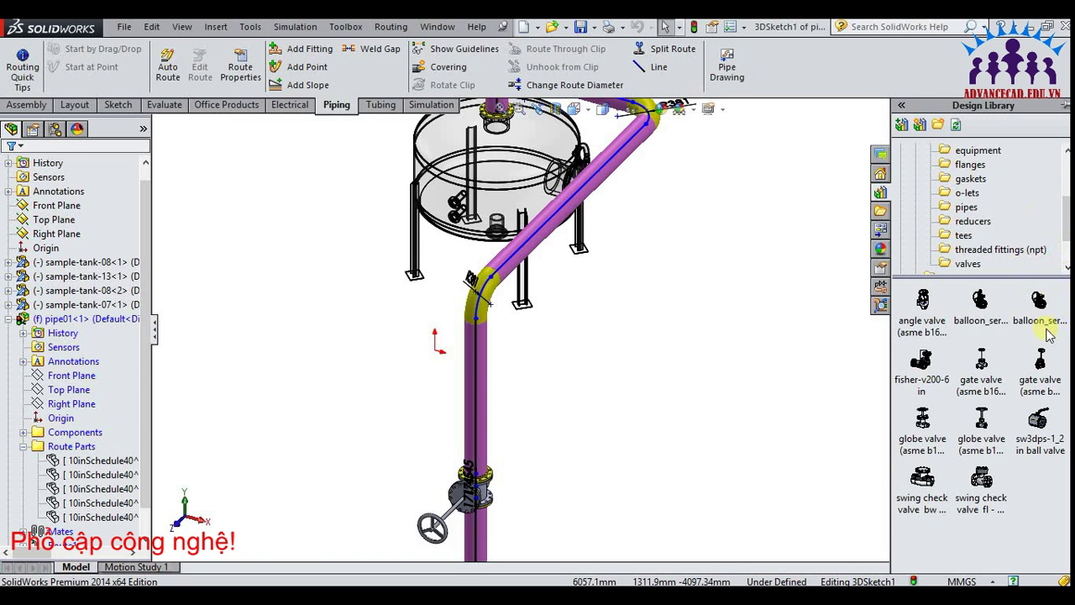
mouse_move(982, 363)
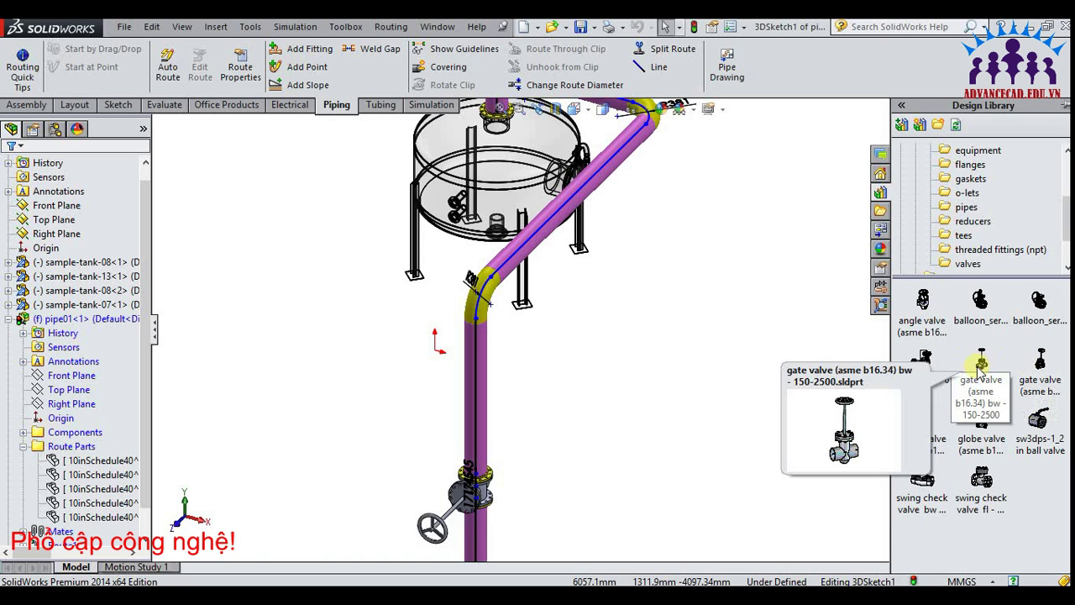
Place a gate valve on the diagonal pipe run and exit the route edit
left_click_drag(980, 367, 588, 210)
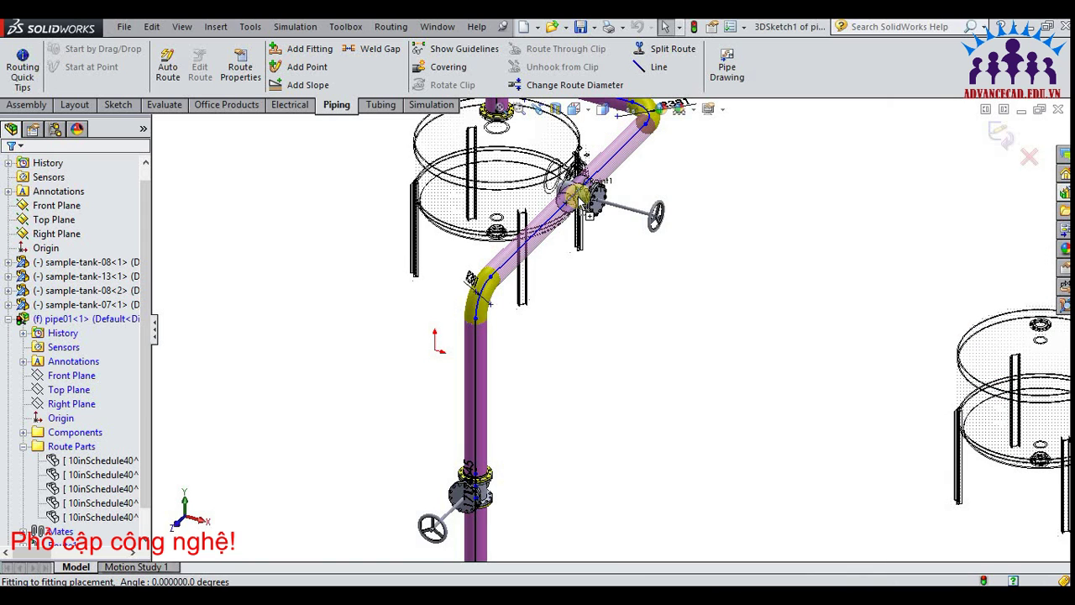
mouse_move(585, 205)
left_mouse_down()
mouse_move(562, 192)
mouse_move(603, 193)
left_mouse_up()
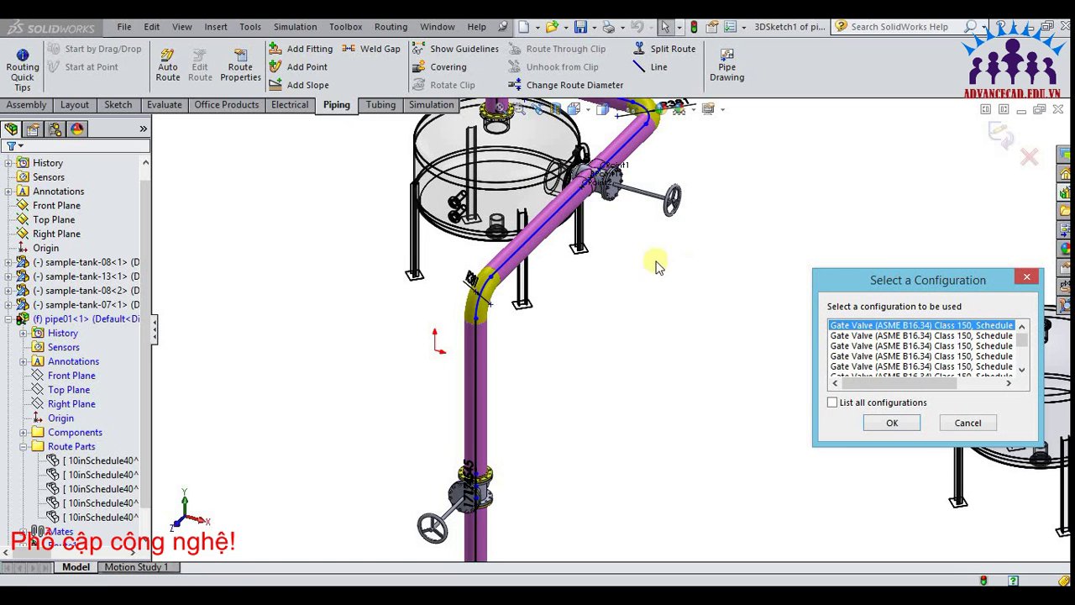
left_click(118, 103)
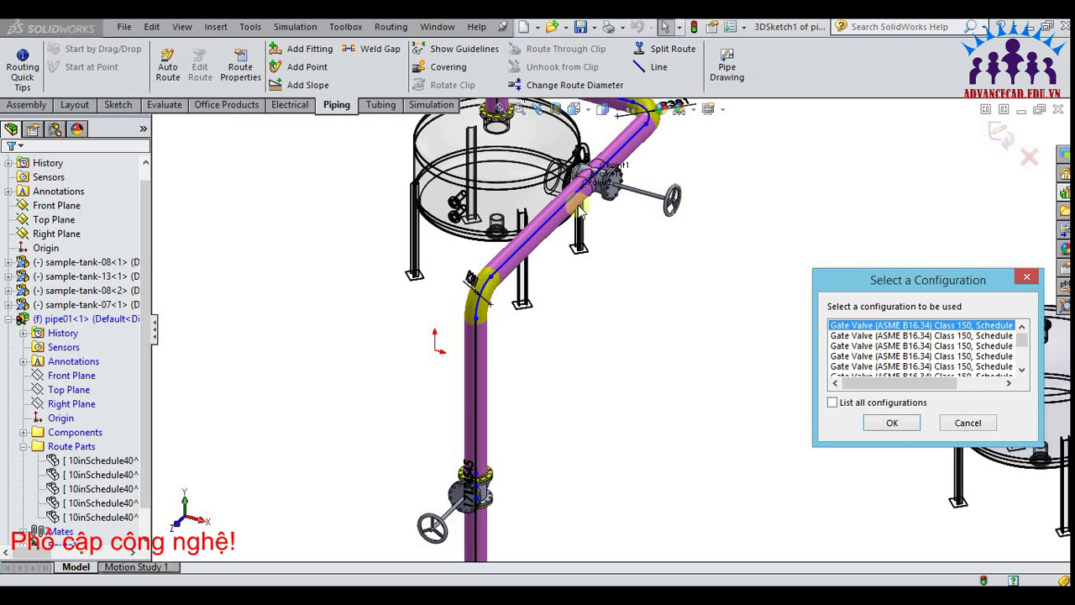
left_click(892, 423)
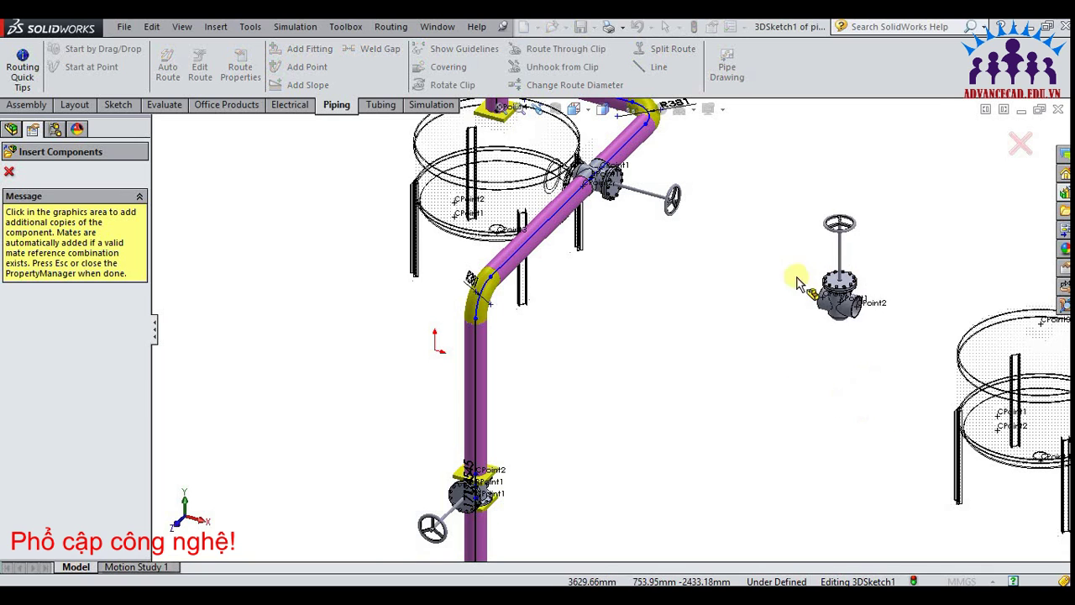
left_click(1018, 146)
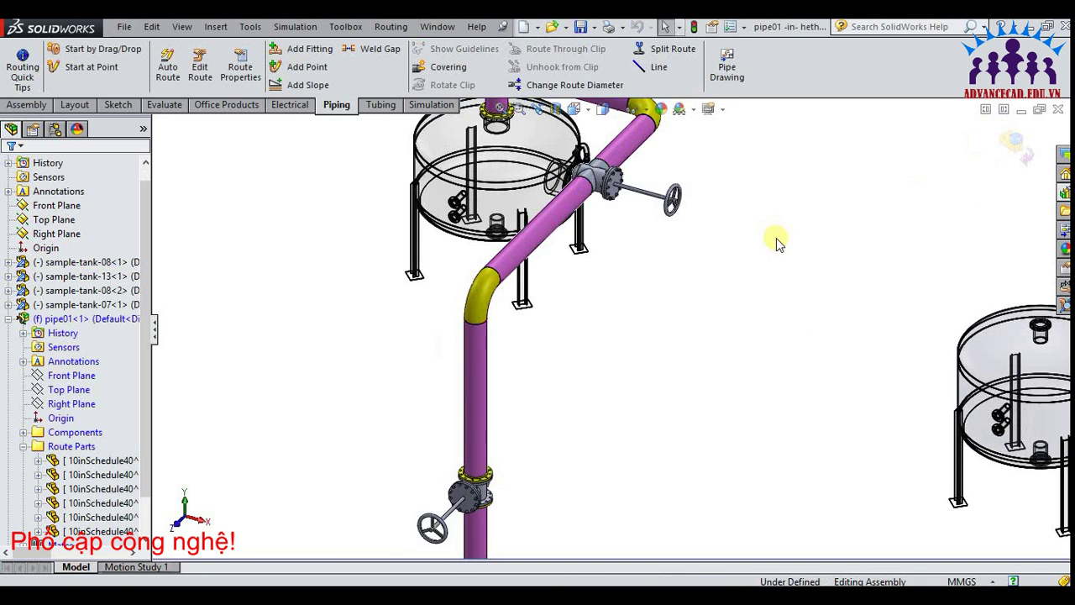
left_click(1012, 142)
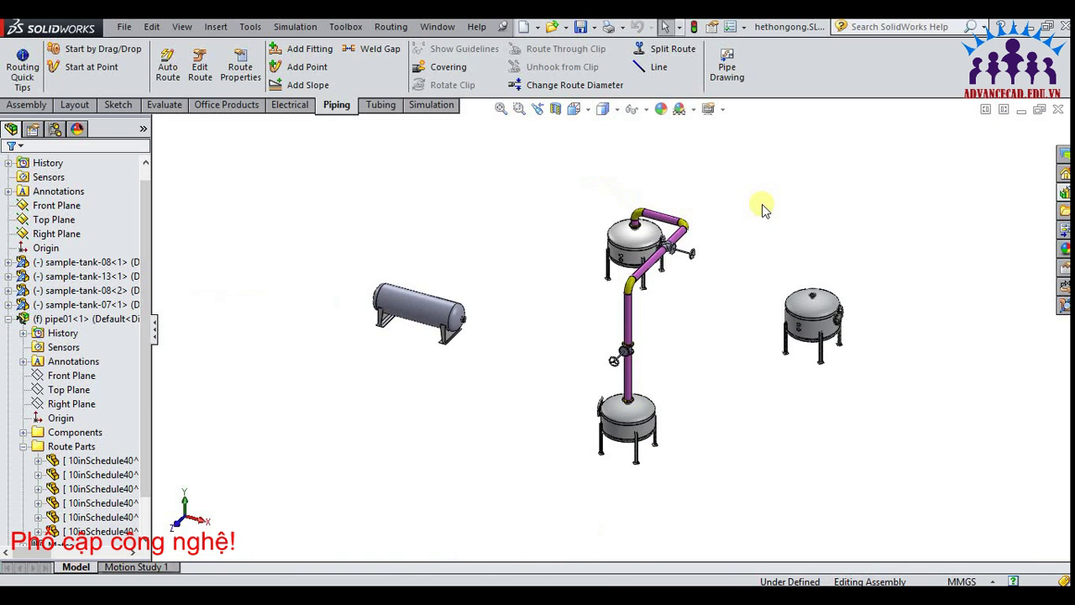
Zoom the assembly view, then switch over to the PowerPoint slides
scroll(711, 286, "down", 1)
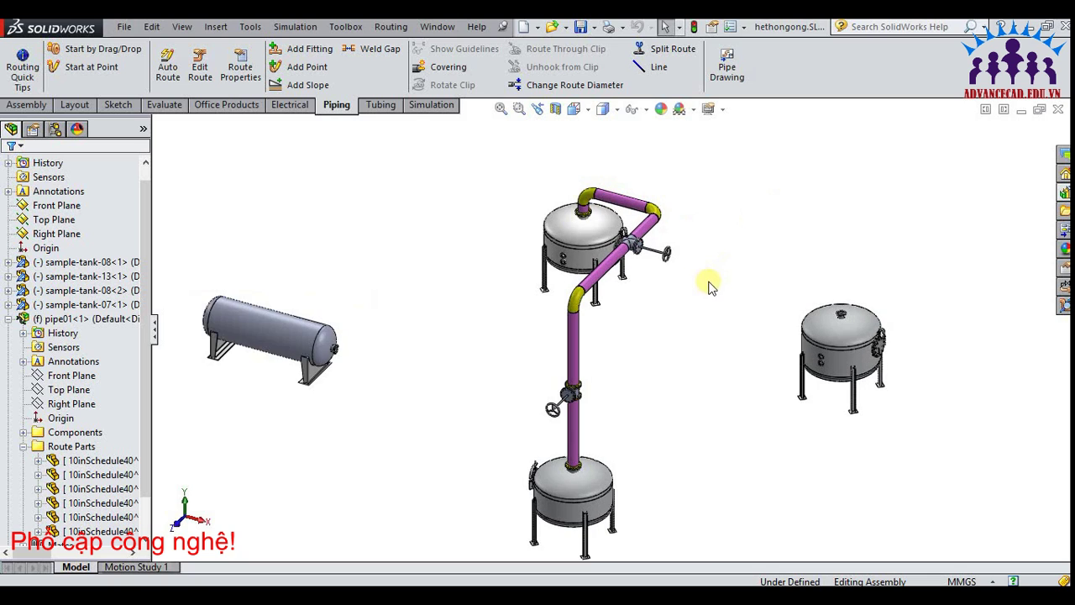
scroll(677, 329, "down", 1)
scroll(682, 324, "up", 1)
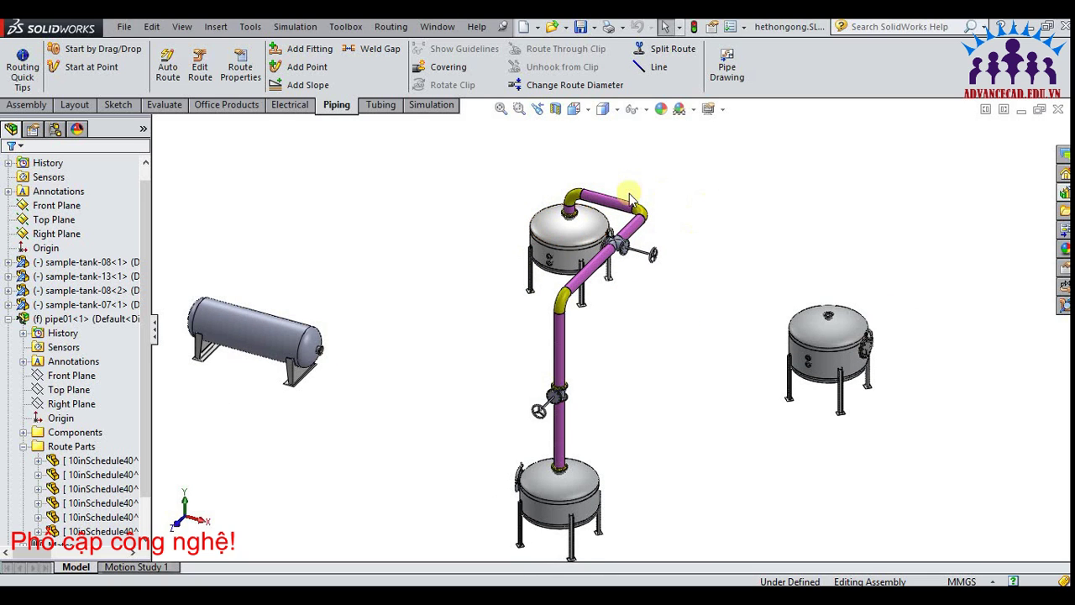
scroll(739, 211, "up", 1)
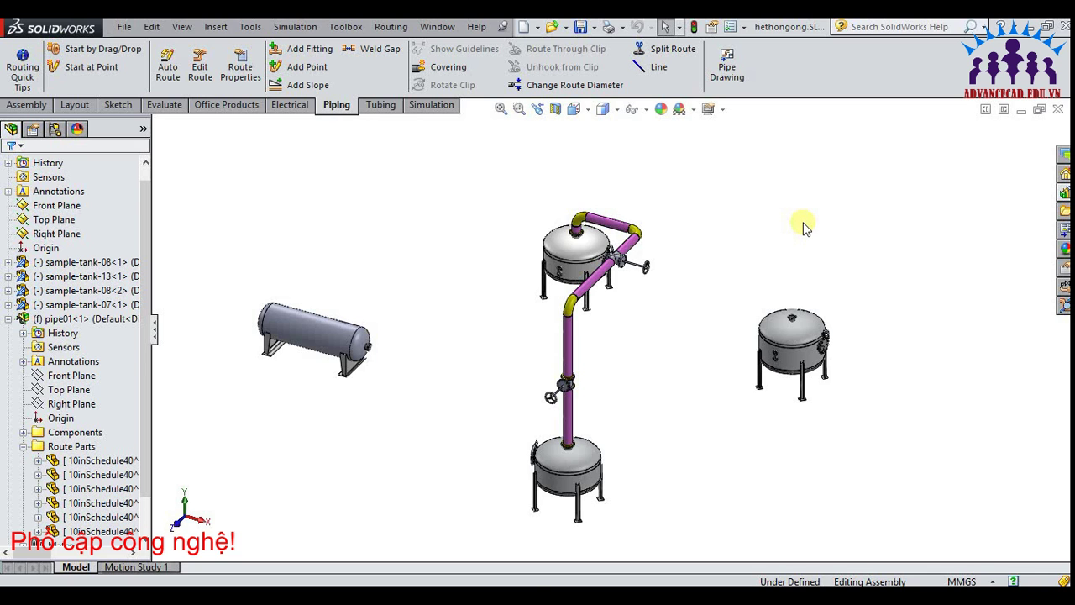
left_click(513, 598)
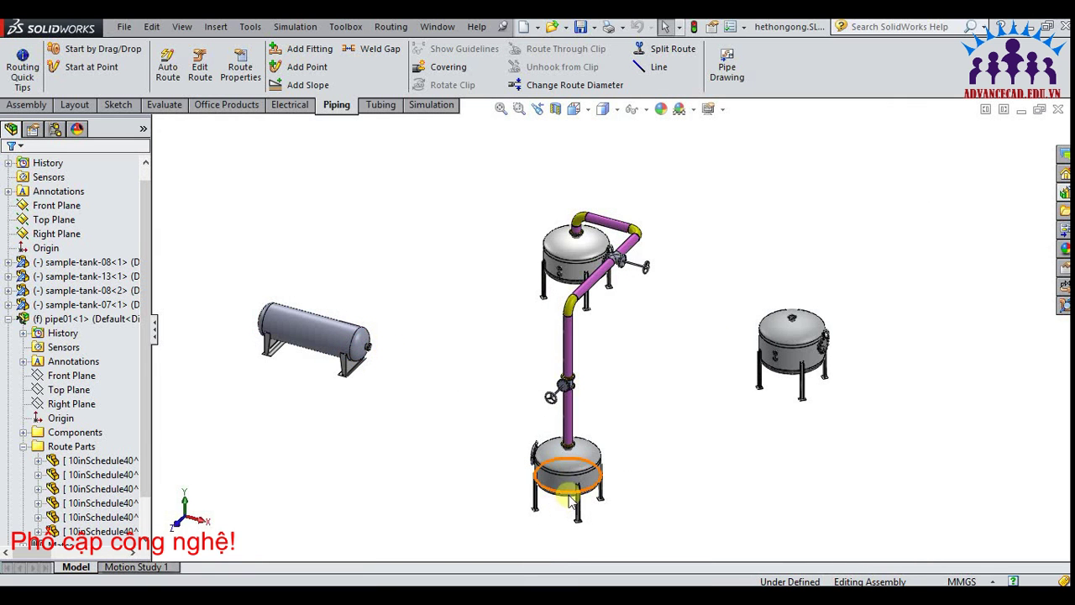
Open the Design Library beside the assembly, showing the piping valves folder
scroll(736, 456, "down", 2)
scroll(756, 441, "up", 2)
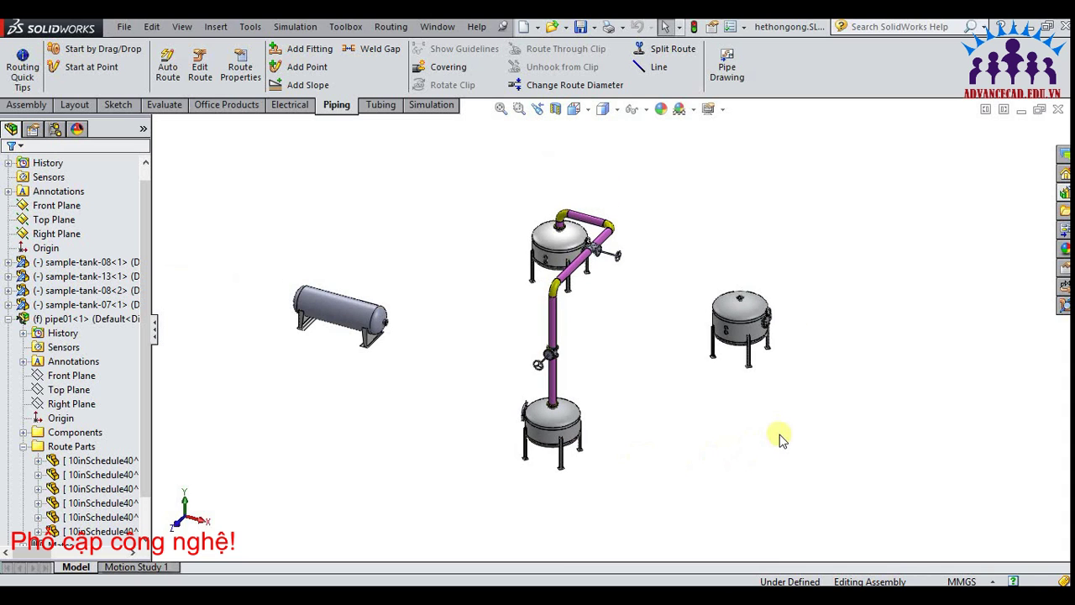
scroll(504, 511, "down", 1)
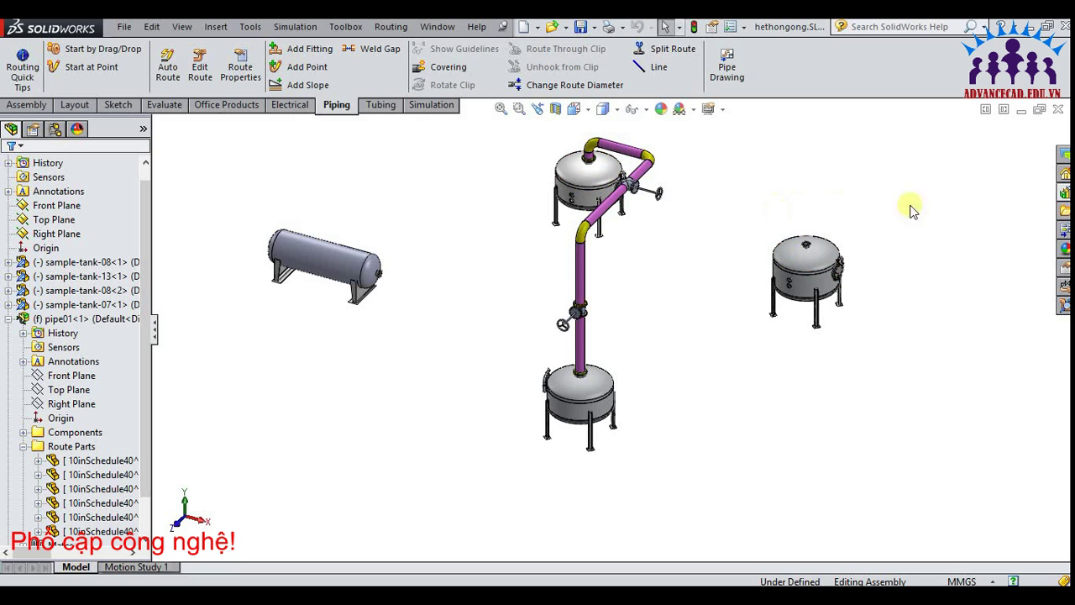
left_click(1064, 193)
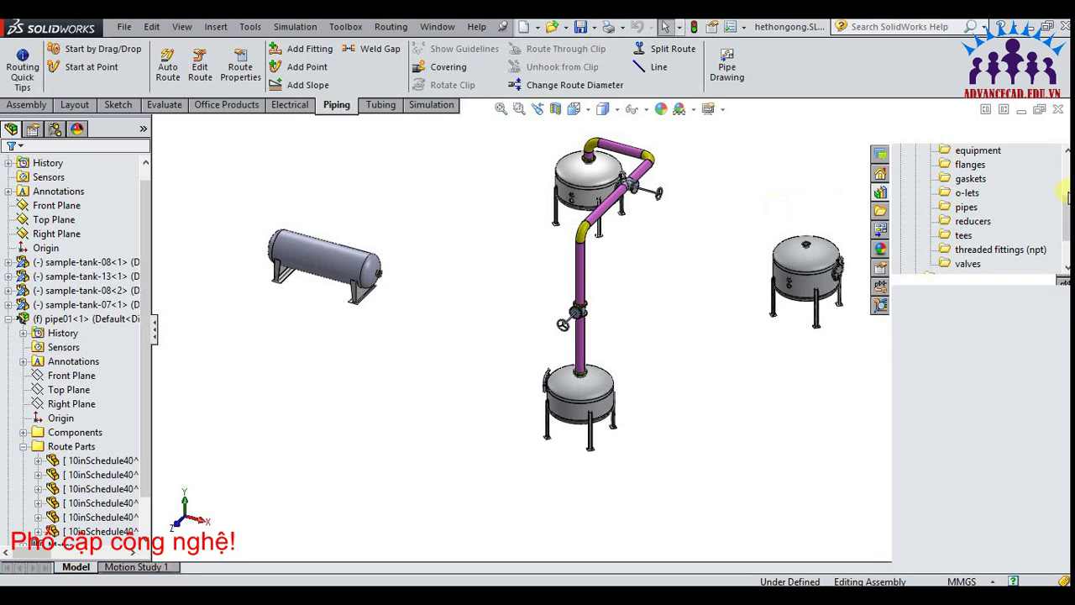
Preview the tees, threaded fittings (npt) and reducers folders in the piping Design Library
left_click(966, 237)
left_click(968, 250)
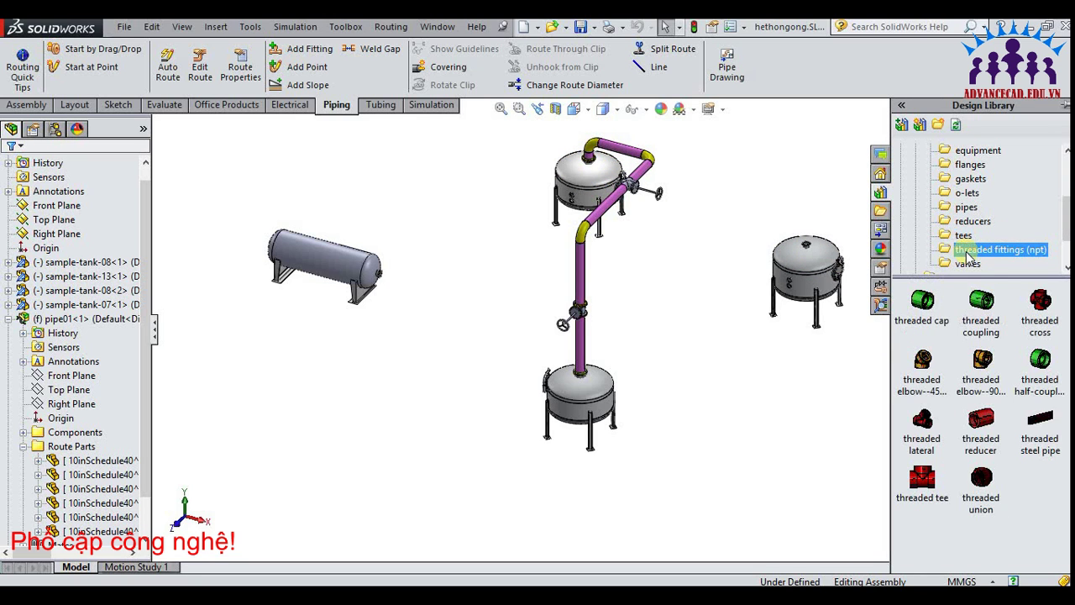
left_click(961, 223)
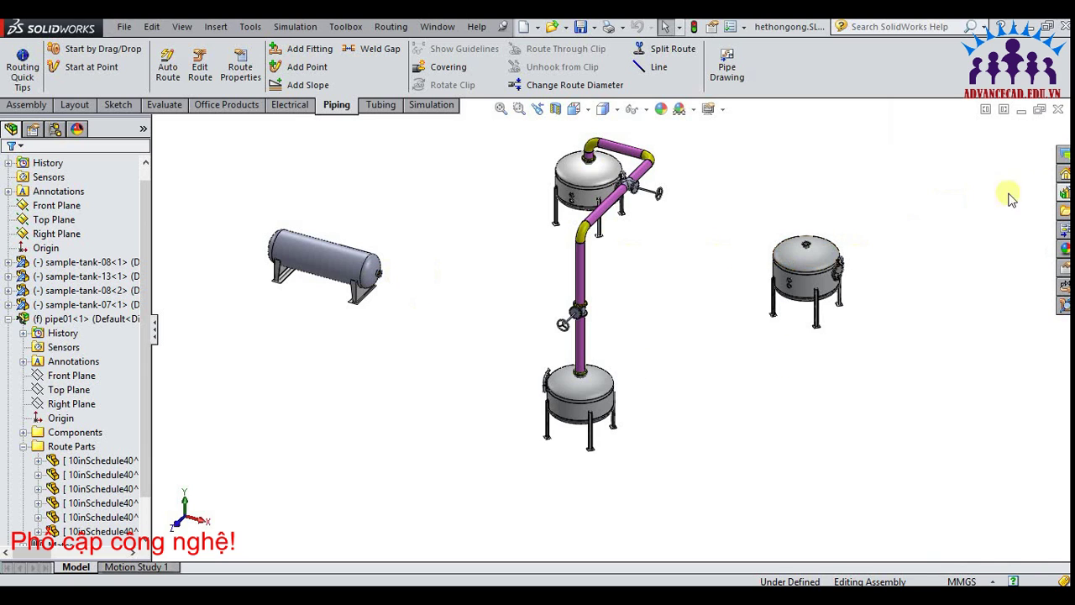
left_click(1065, 192)
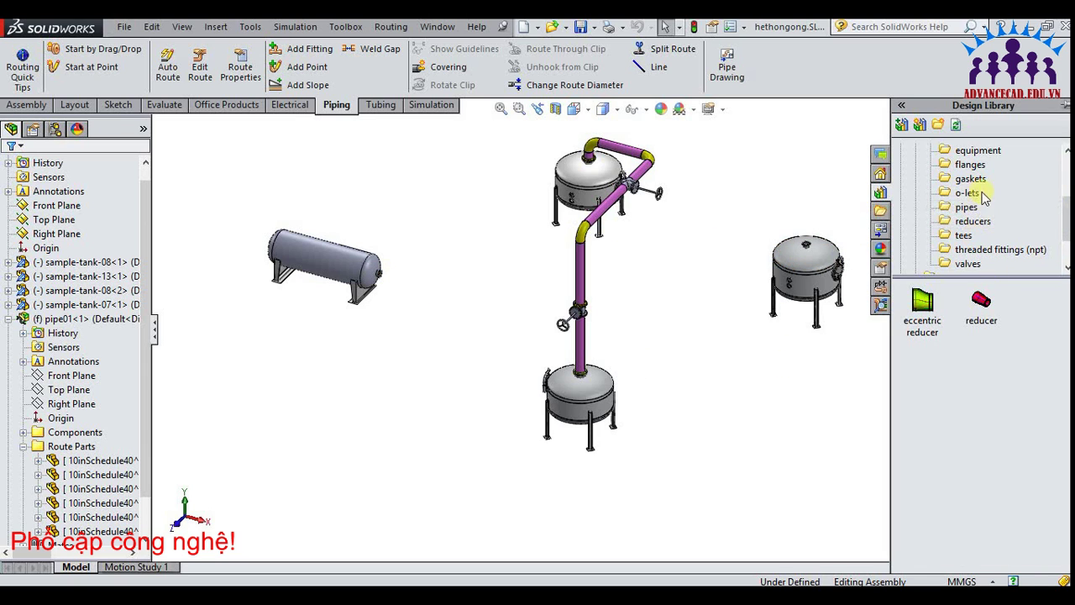
Drag a slip on weld flange onto the horizontal tank's end nozzle and confirm its configuration
left_click(970, 164)
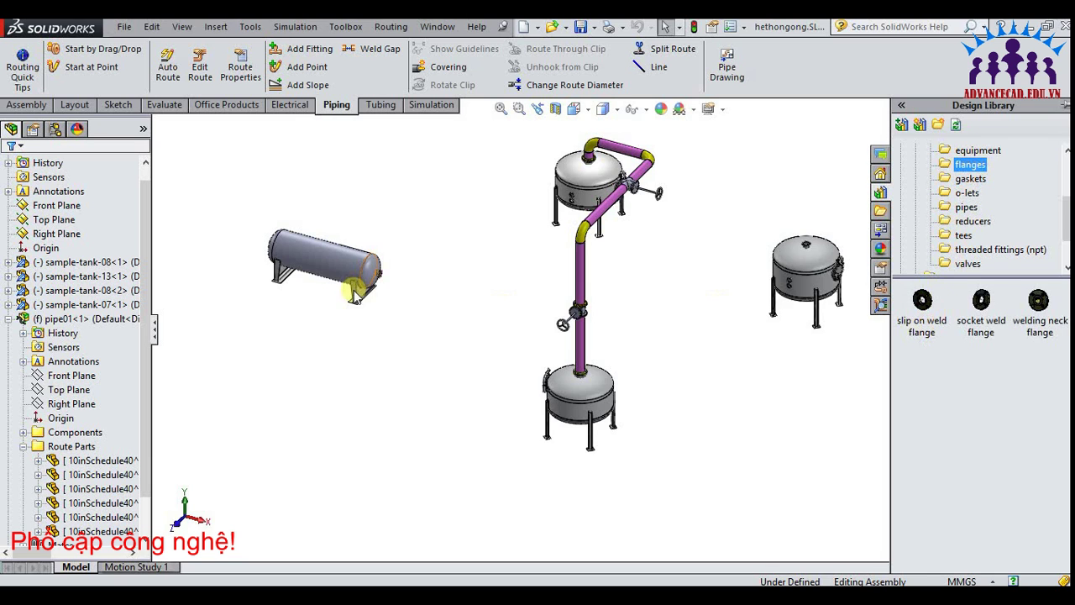
scroll(391, 307, "down", 2)
scroll(391, 307, "down", 2)
scroll(402, 220, "down", 2)
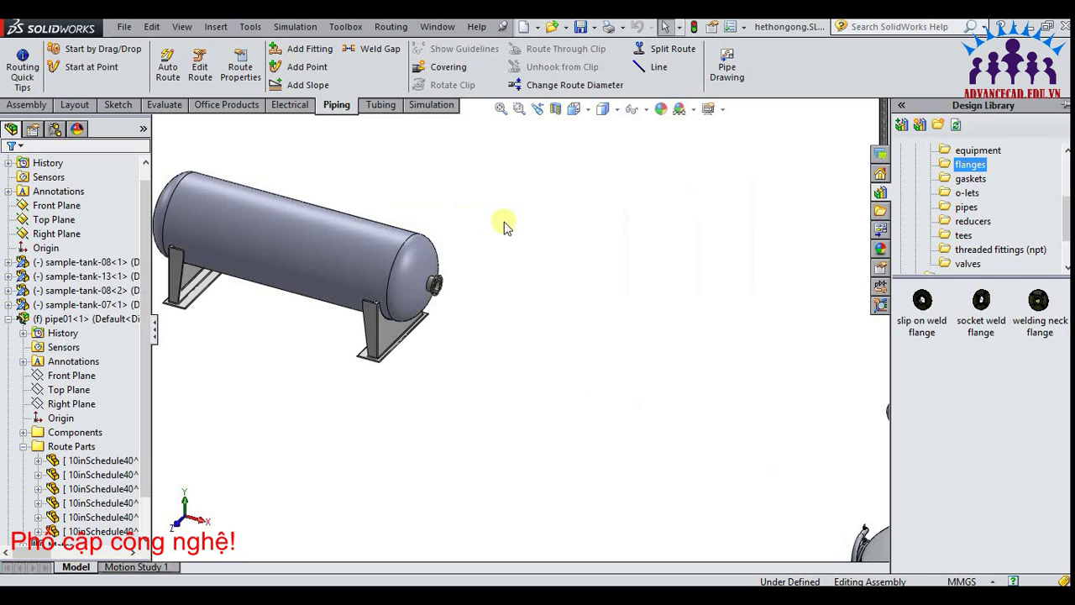
scroll(811, 268, "down", 2)
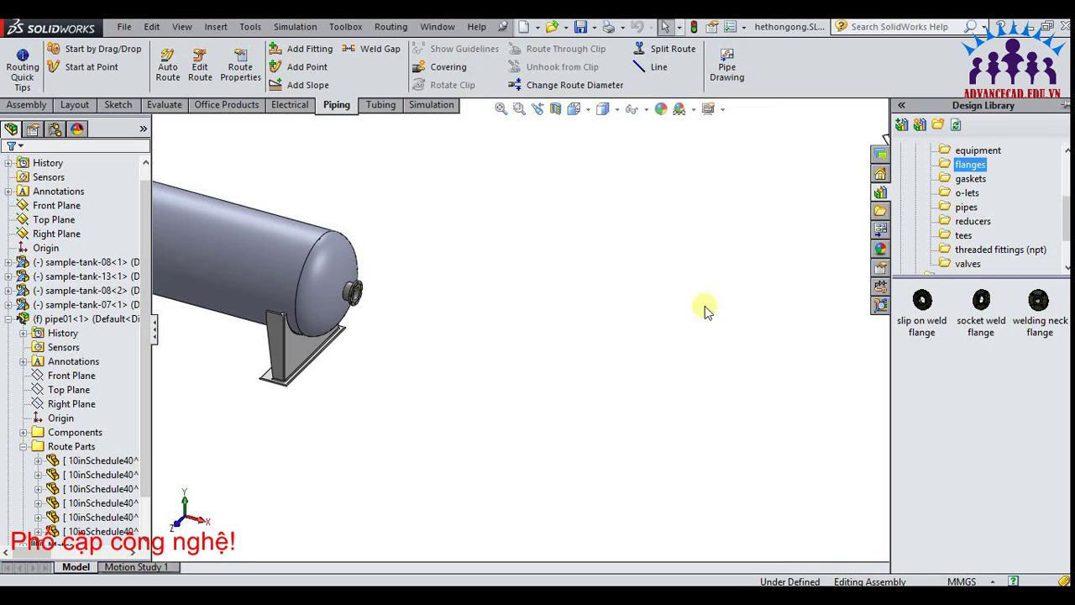
mouse_move(922, 311)
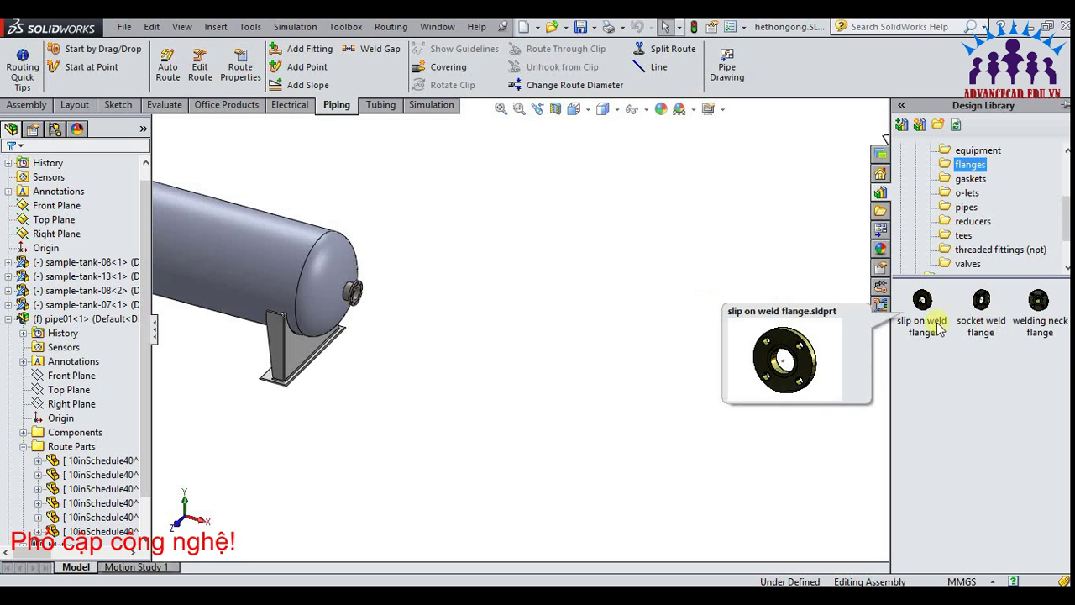
left_click_drag(930, 309, 353, 299)
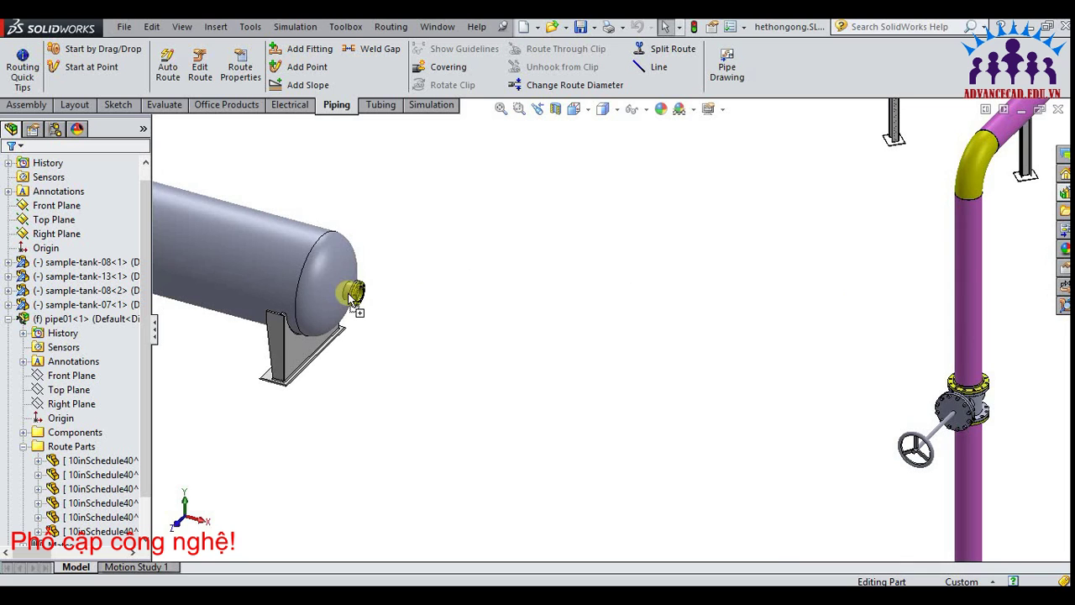
left_click(893, 425)
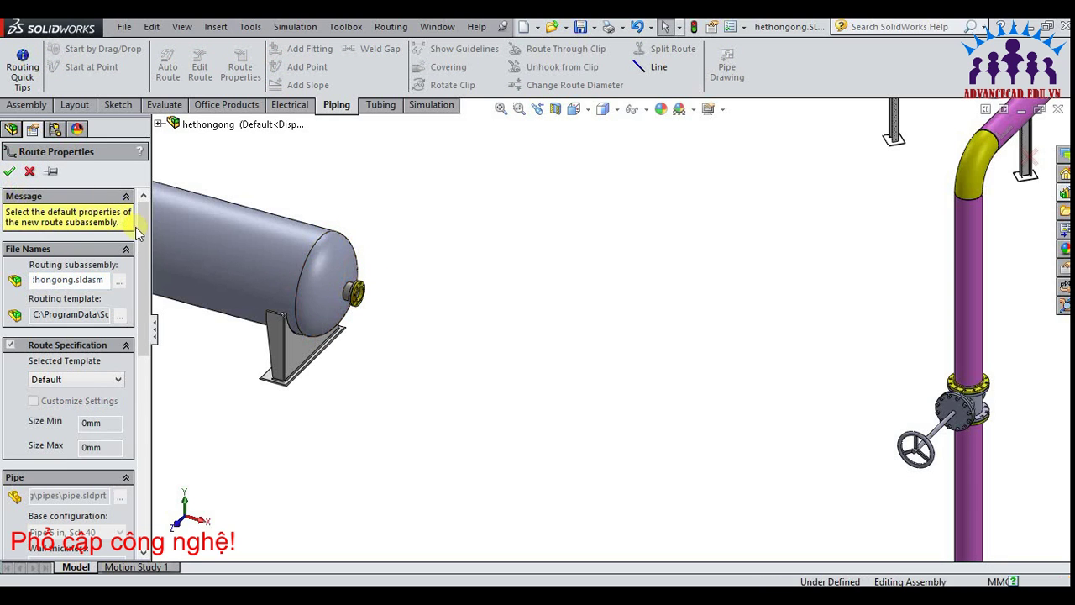
Accept the default route properties, then zoom and orbit to the lower tank's bottom nozzle
key("Return")
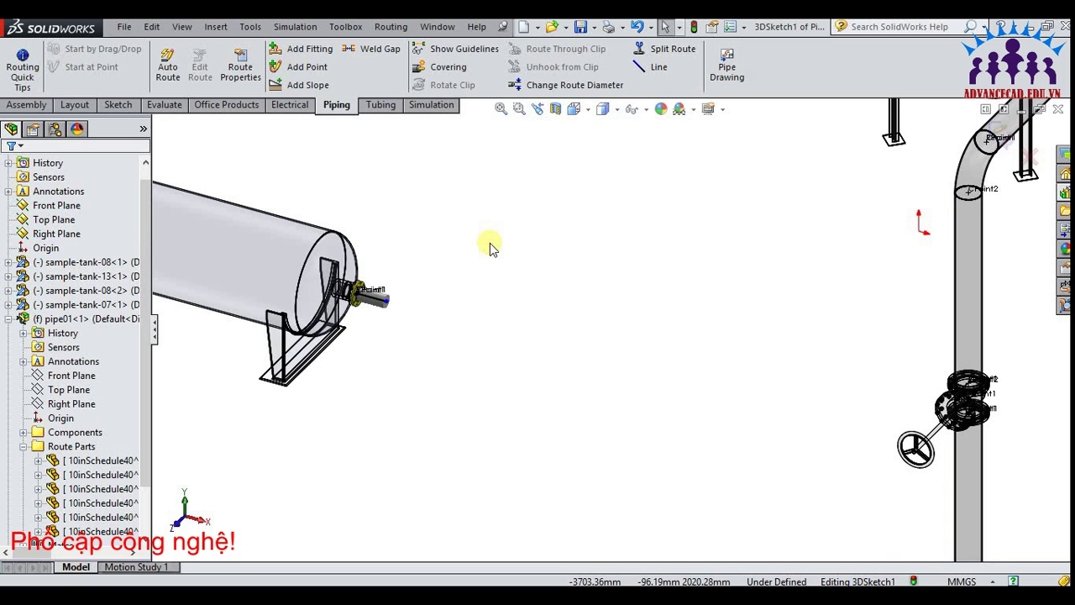
key("f")
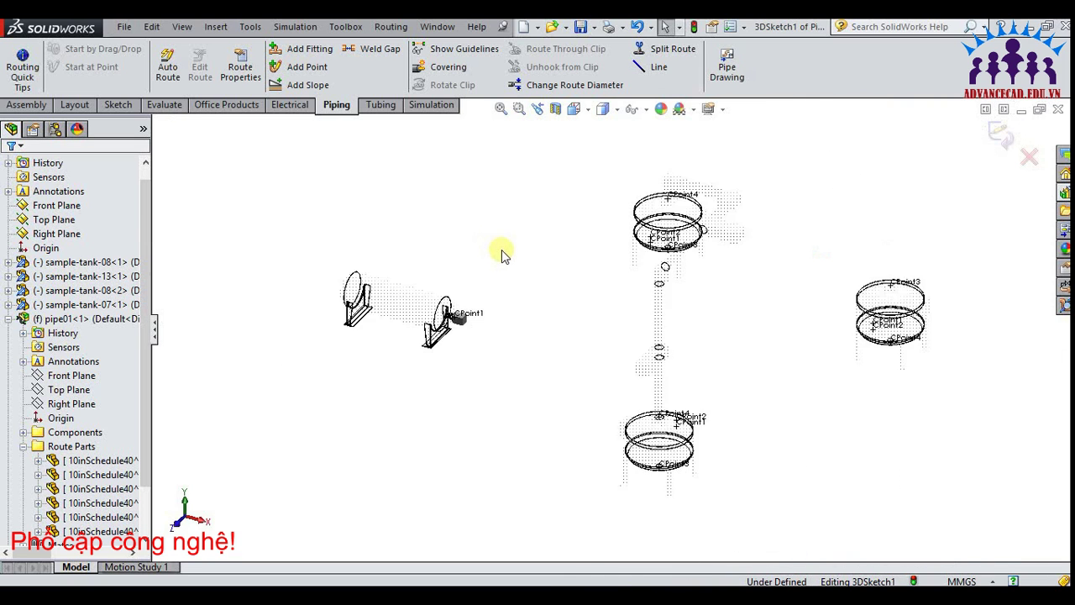
scroll(608, 428, "down", 1)
scroll(617, 432, "down", 1)
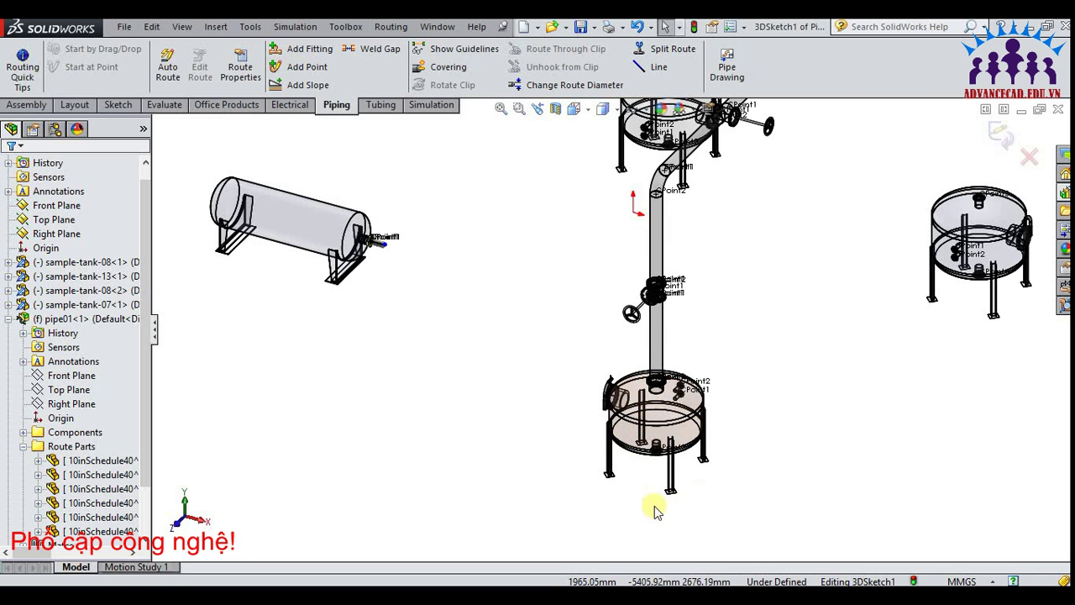
scroll(652, 500, "down", 2)
mouse_move(632, 439)
middle_mouse_down()
mouse_move(638, 267)
mouse_move(618, 465)
mouse_move(641, 465)
mouse_move(634, 426)
mouse_move(693, 442)
mouse_move(889, 323)
mouse_move(846, 336)
middle_mouse_up()
scroll(645, 480, "down", 1)
scroll(651, 494, "down", 2)
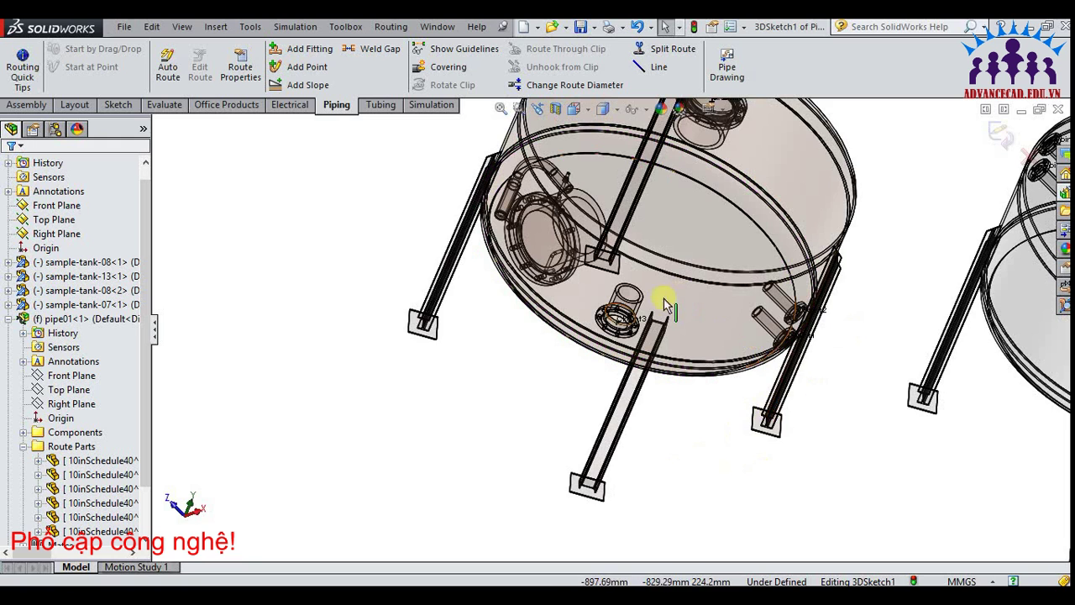
left_click(1064, 193)
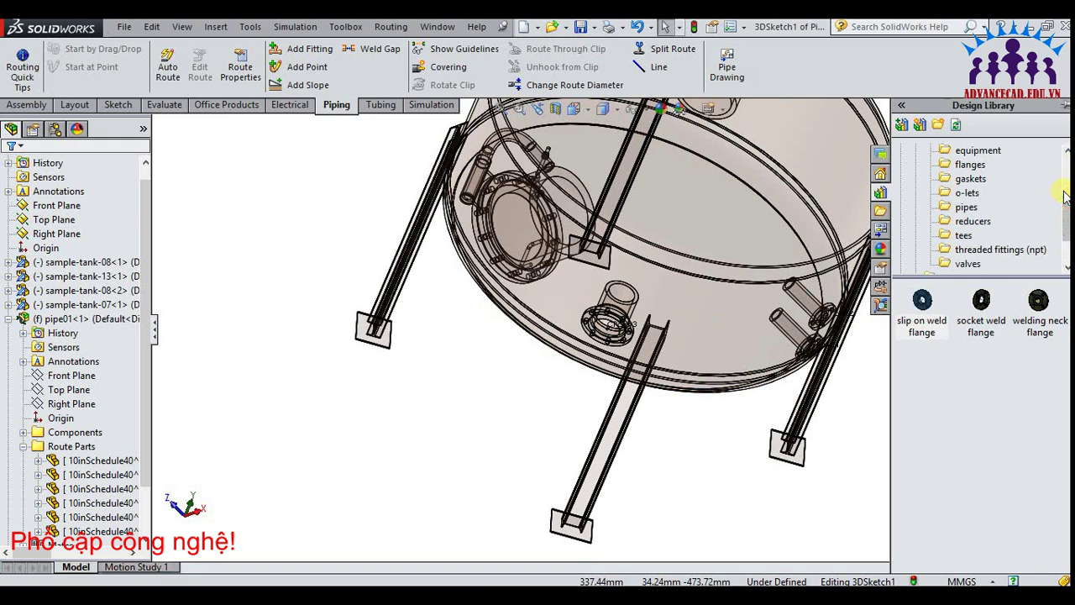
left_click_drag(924, 301, 613, 334)
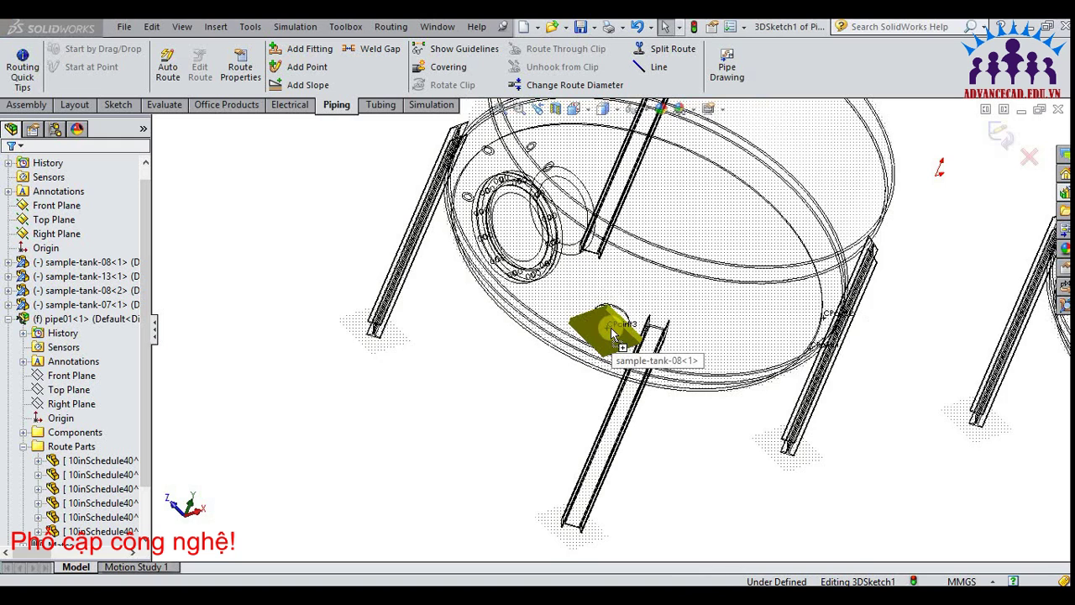
left_click_drag(614, 334, 614, 334)
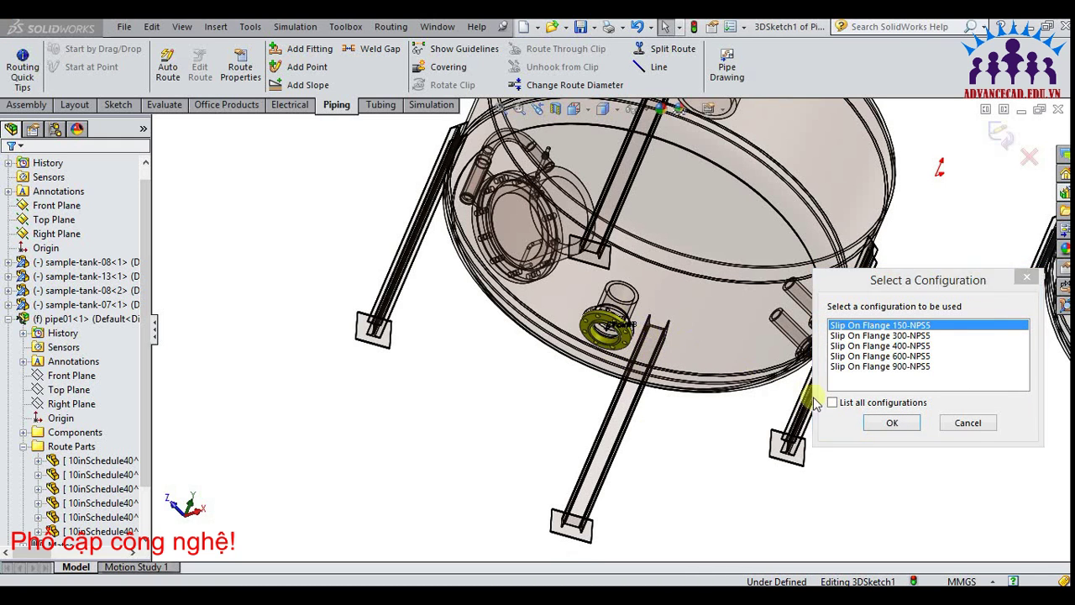
left_click(871, 426)
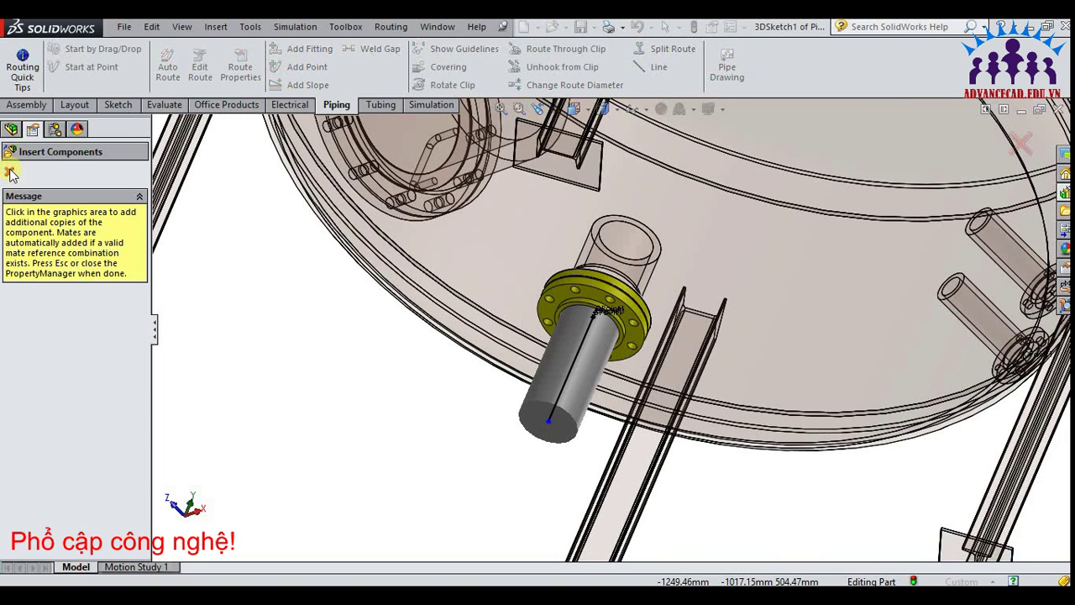
left_click(9, 171)
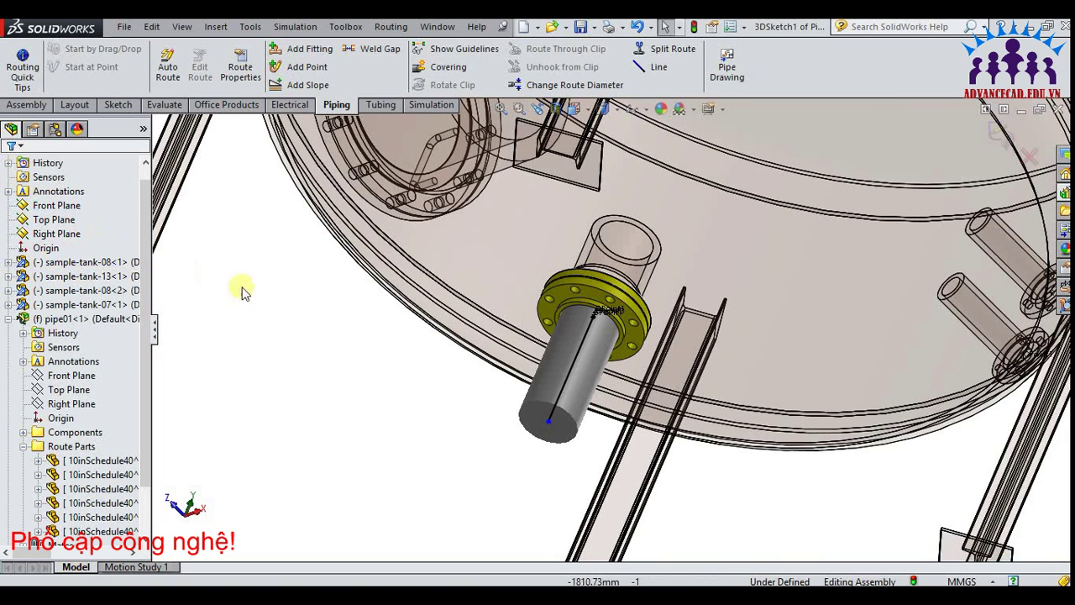
key("f")
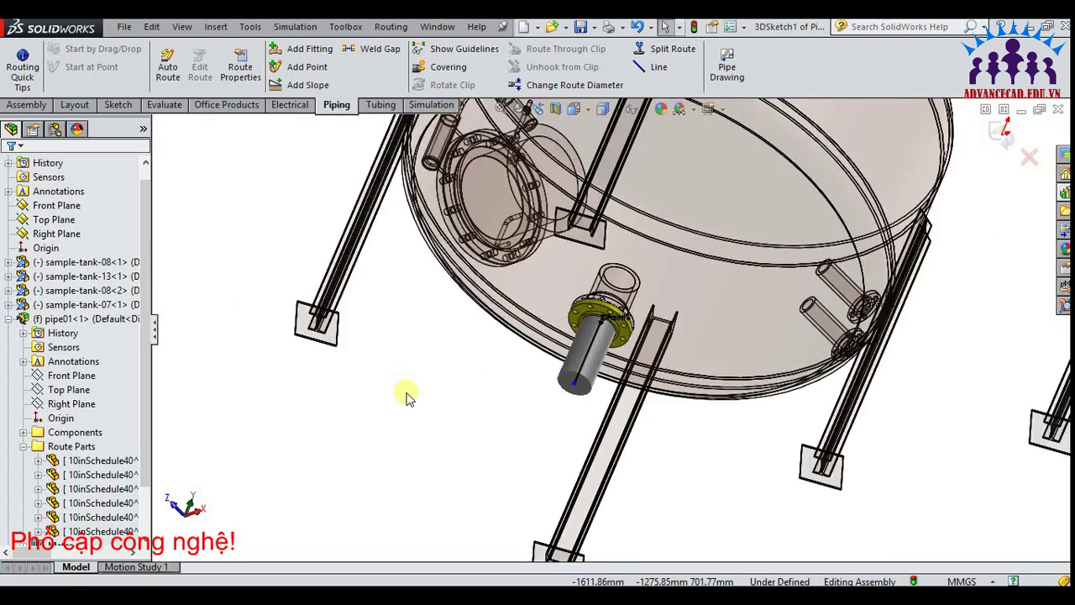
scroll(504, 370, "down", 2)
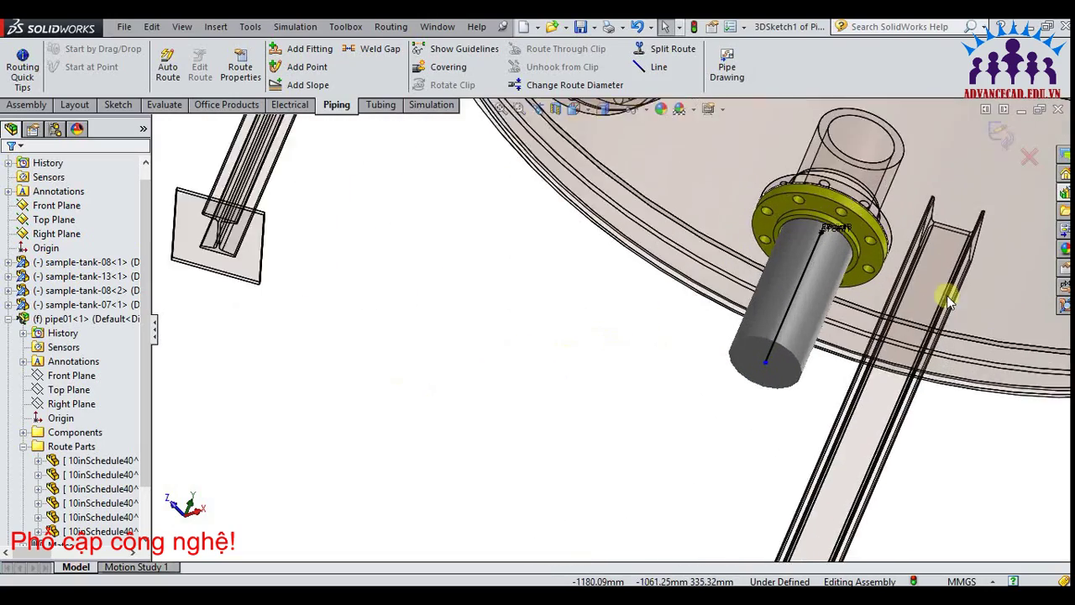
scroll(933, 261, "down", 3)
scroll(339, 507, "up", 2)
scroll(400, 495, "up", 2)
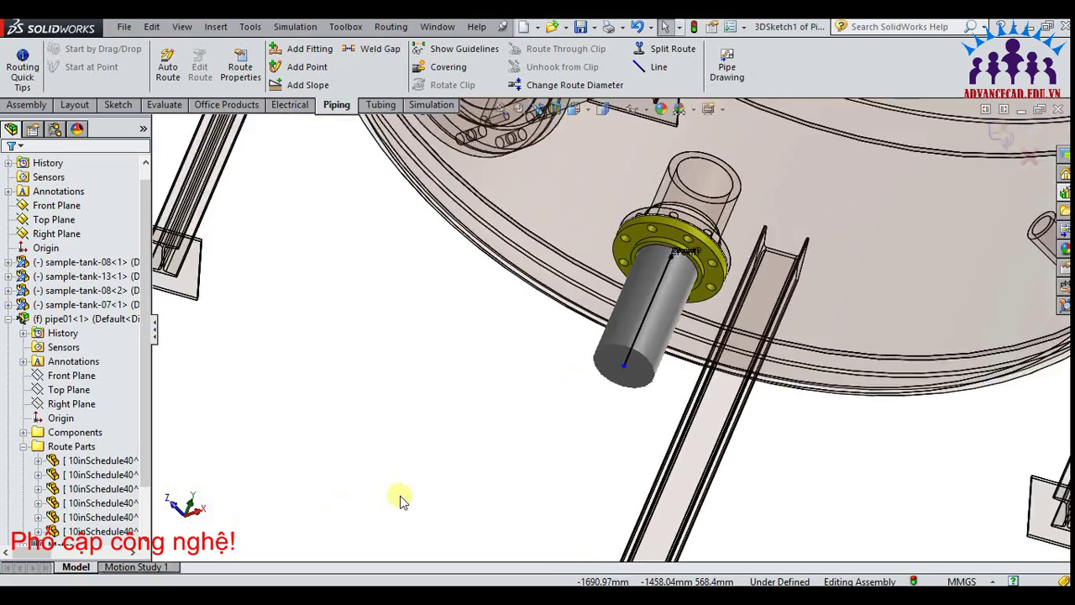
scroll(400, 494, "up", 2)
scroll(400, 494, "up", 1)
scroll(458, 414, "up", 1)
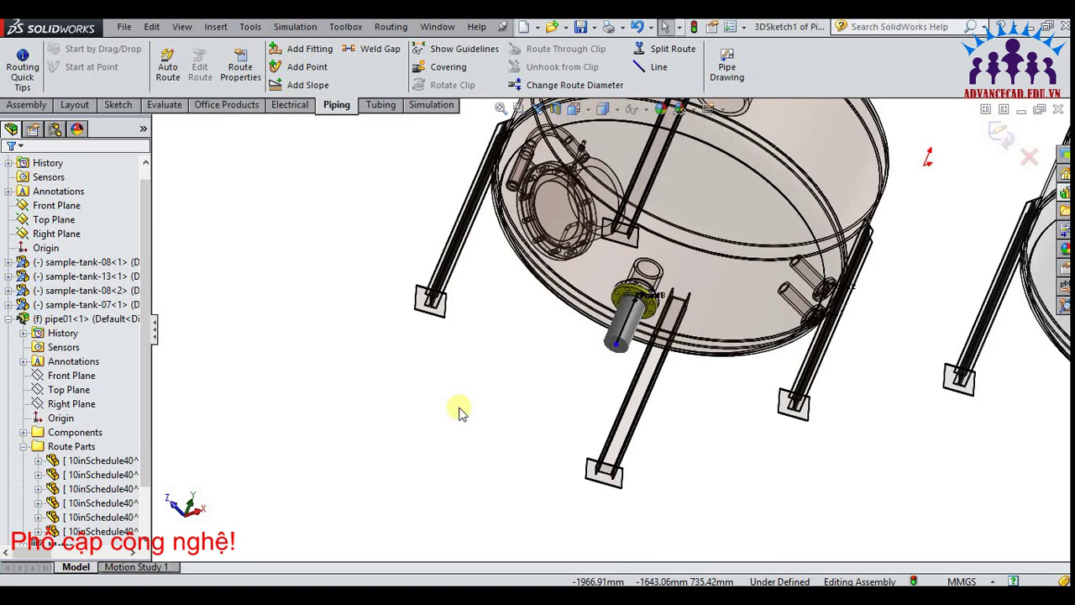
scroll(460, 412, "up", 2)
scroll(459, 412, "up", 1)
scroll(381, 248, "up", 1)
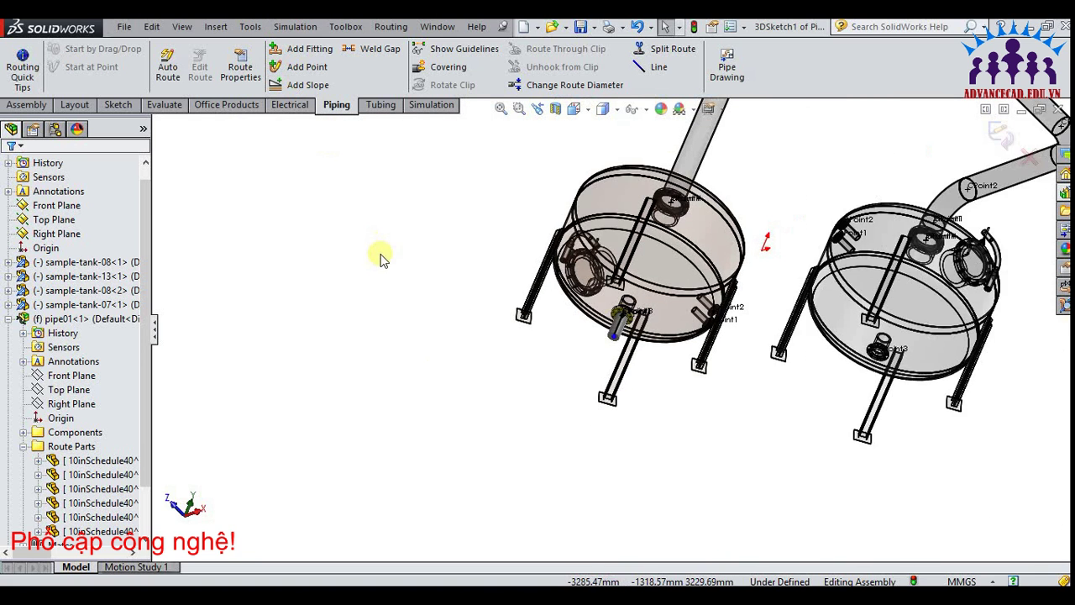
scroll(385, 273, "up", 2)
scroll(384, 273, "up", 1)
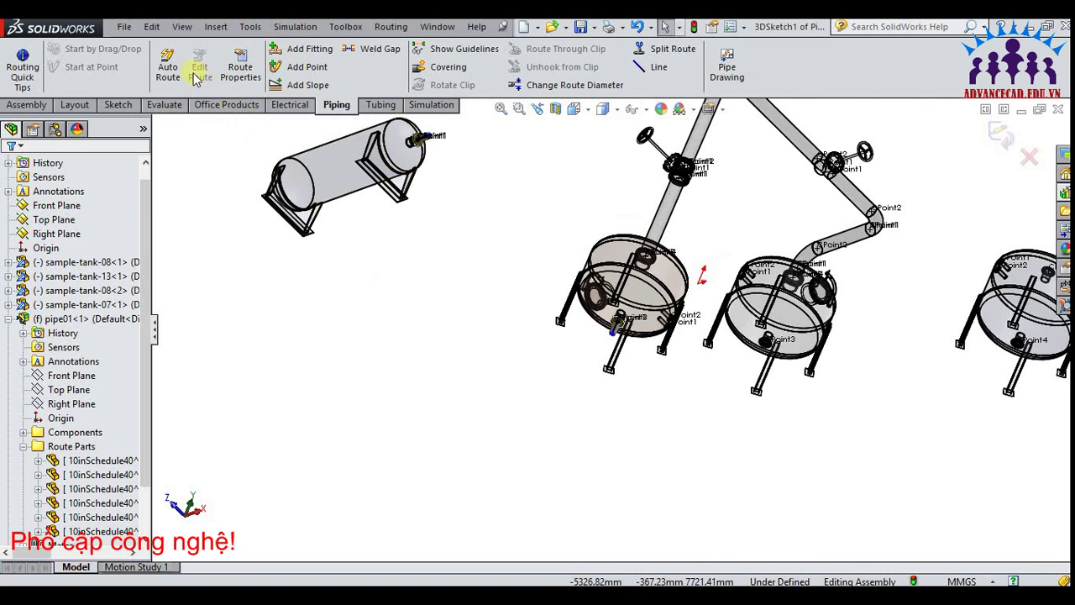
Auto Route a pipe from the horizontal tank's nozzle to the lower tank's bottom nozzle
left_click(168, 66)
scroll(430, 155, "down", 2)
scroll(429, 201, "down", 2)
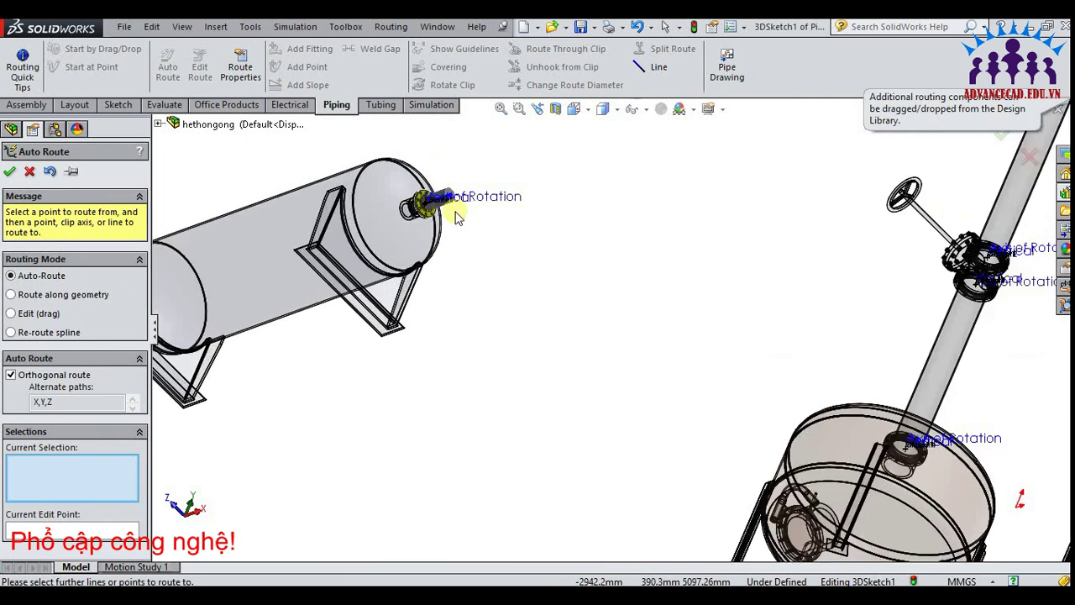
scroll(454, 223, "down", 2)
scroll(457, 226, "up", 1)
left_click(514, 211)
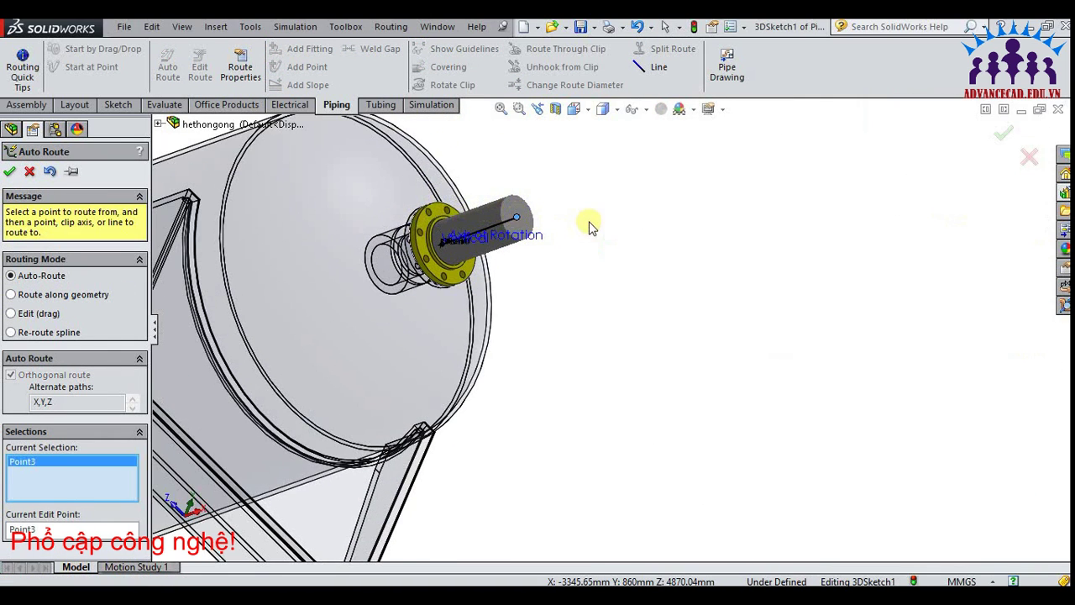
scroll(592, 220, "up", 1)
scroll(592, 220, "up", 2)
scroll(727, 364, "up", 1)
scroll(737, 400, "up", 1)
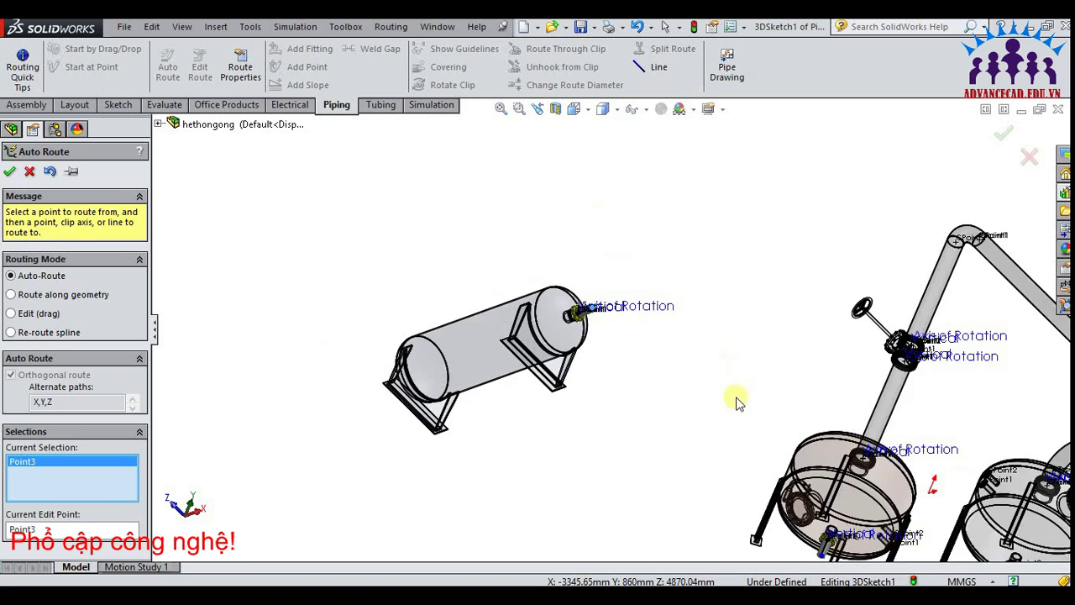
scroll(792, 515, "up", 1)
scroll(777, 511, "down", 1)
scroll(756, 496, "down", 1)
scroll(723, 470, "down", 2)
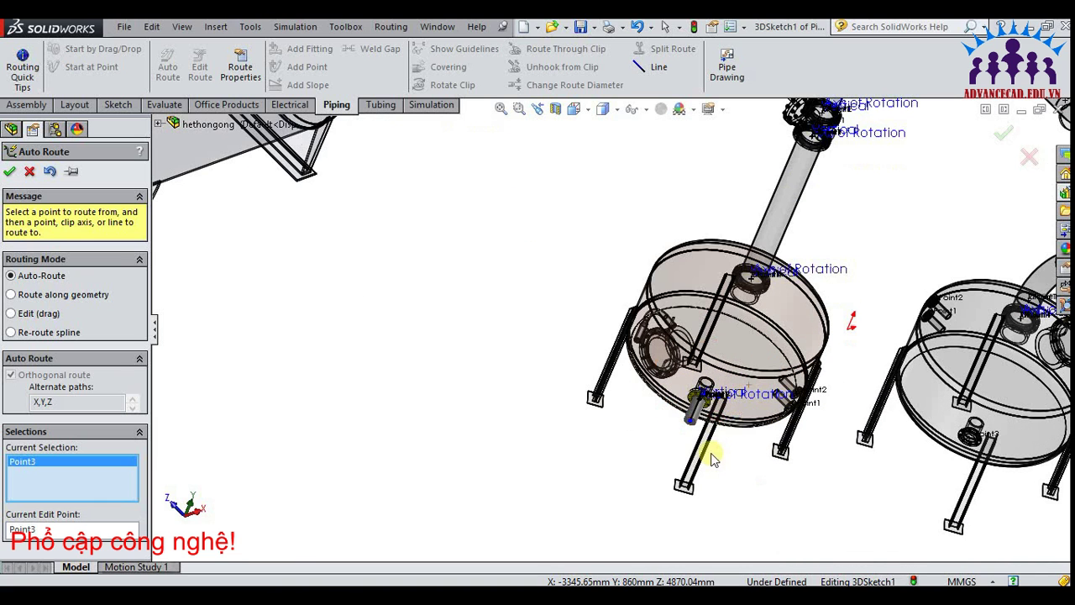
left_click(691, 416)
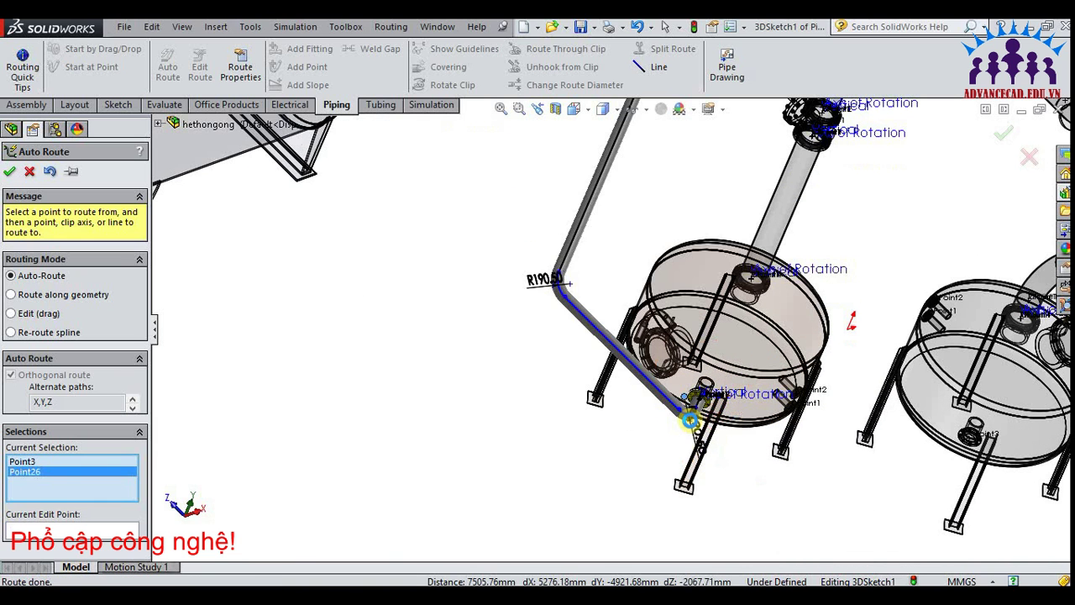
scroll(424, 353, "up", 1)
scroll(410, 318, "up", 1)
scroll(405, 319, "up", 2)
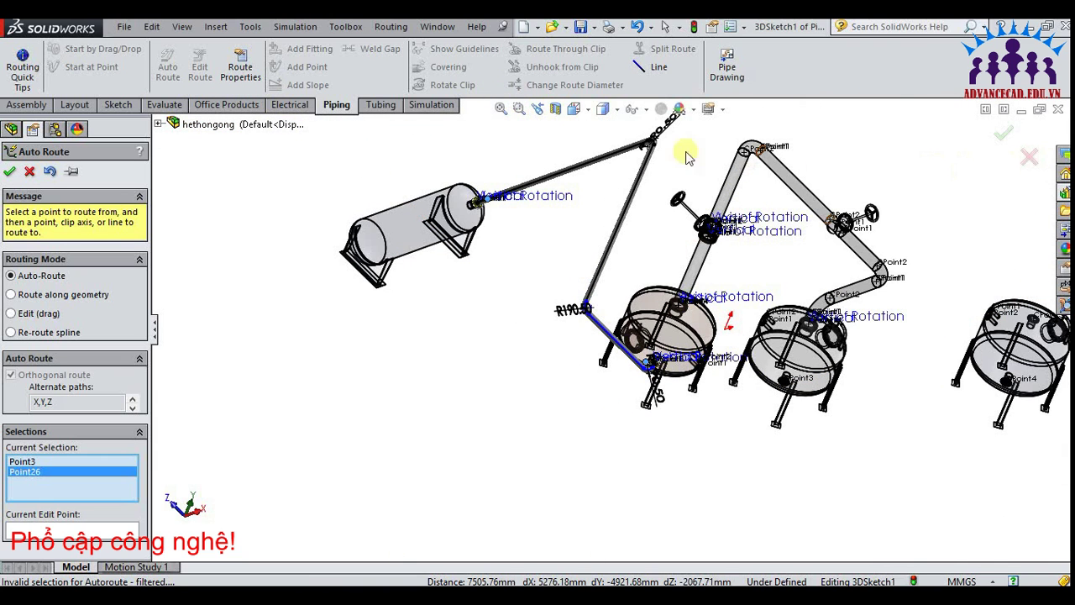
Switch to the Trimetric view and accept the new R90.50-bend auto route
left_click(574, 109)
left_click(586, 165)
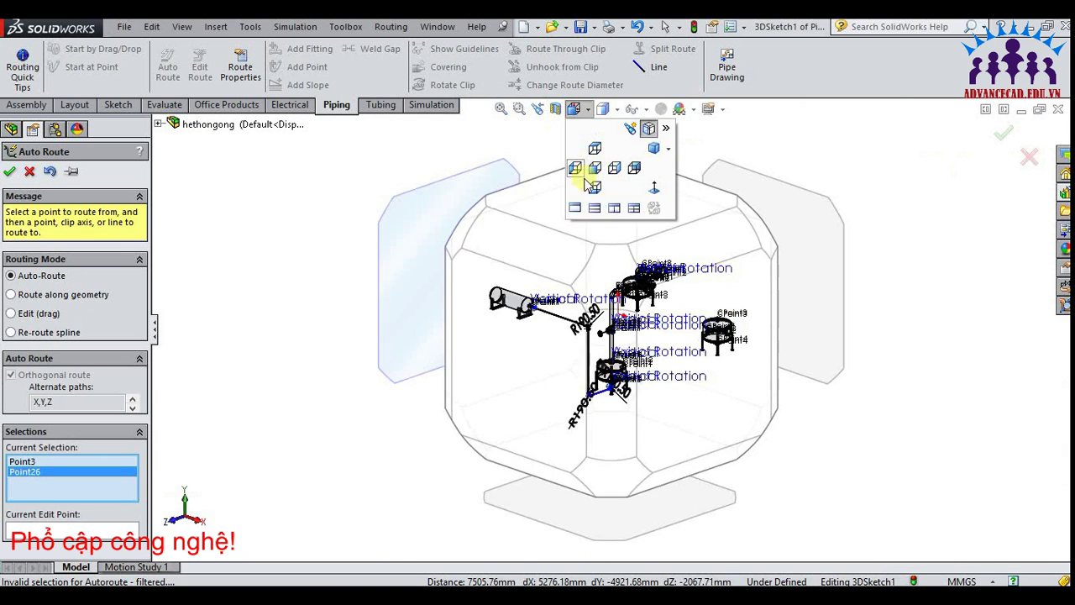
left_click(616, 276)
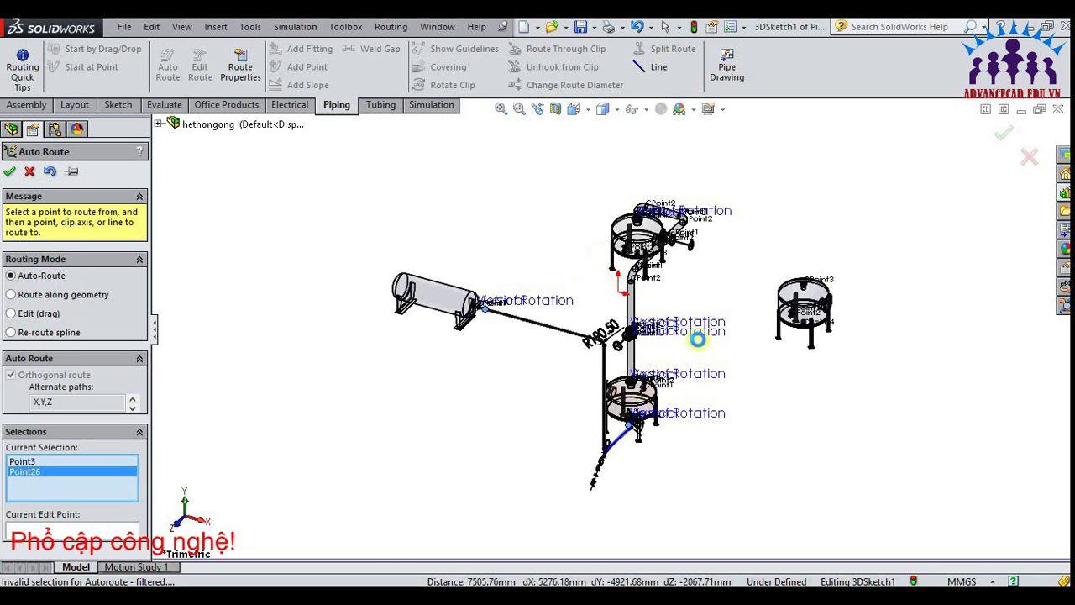
scroll(619, 456, "down", 2)
scroll(623, 460, "down", 2)
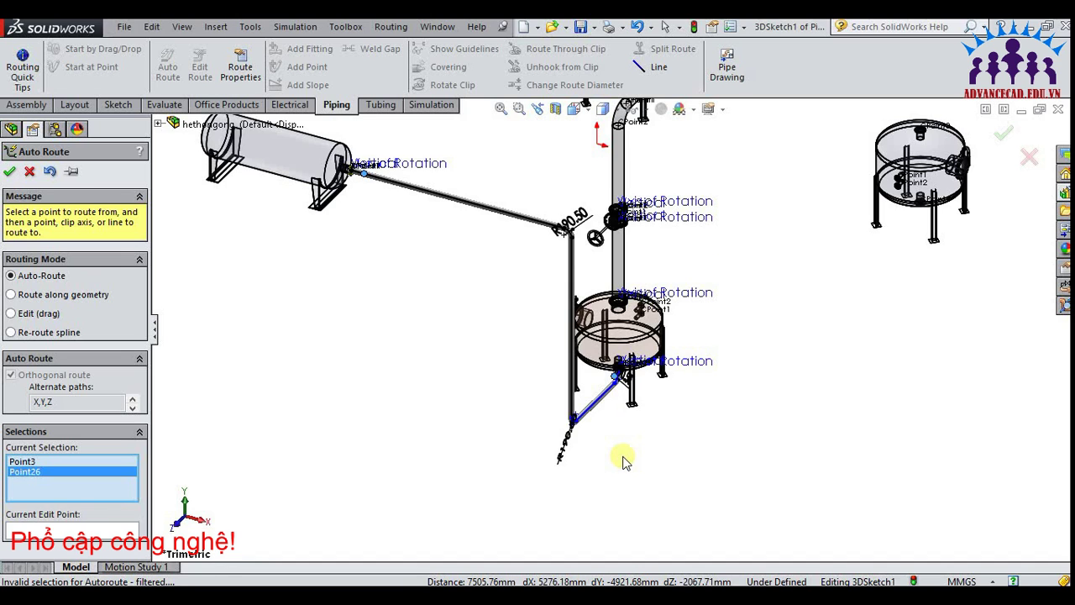
scroll(607, 396, "down", 2)
scroll(613, 397, "down", 2)
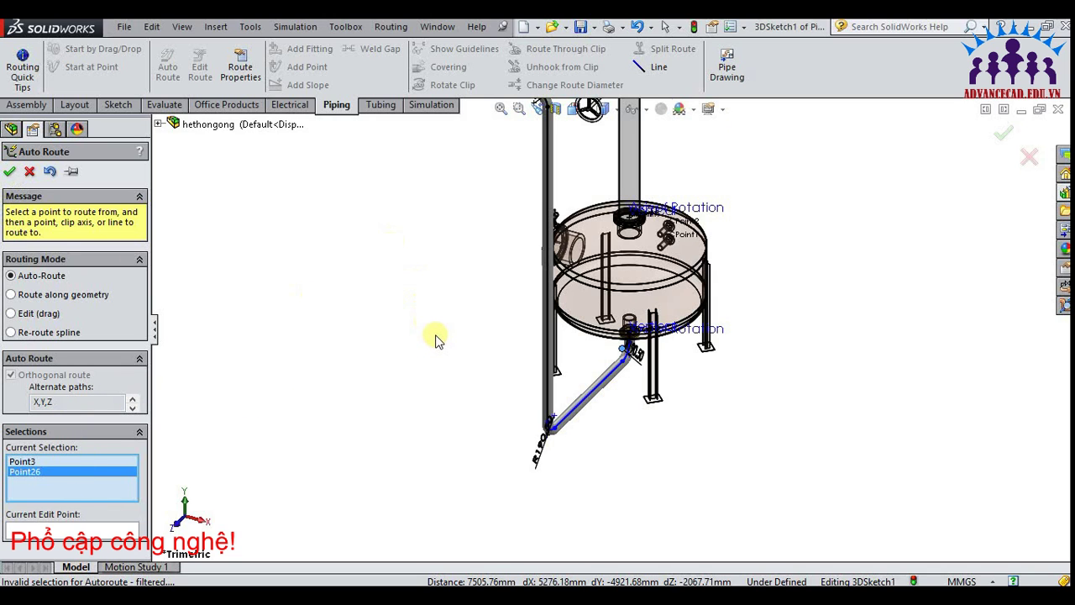
scroll(432, 334, "up", 2)
scroll(433, 335, "up", 2)
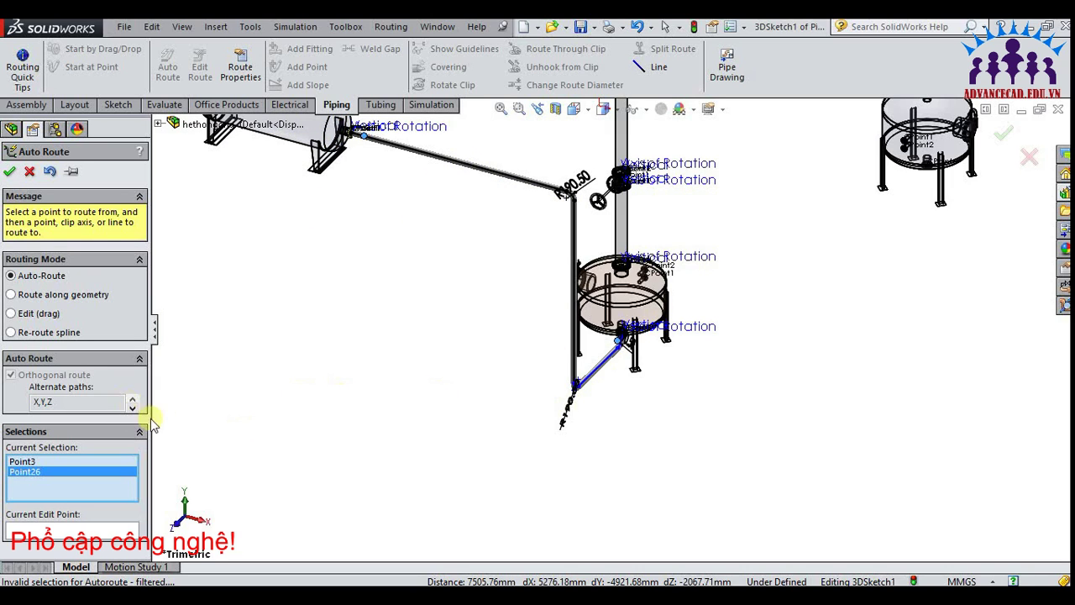
scroll(532, 277, "up", 2)
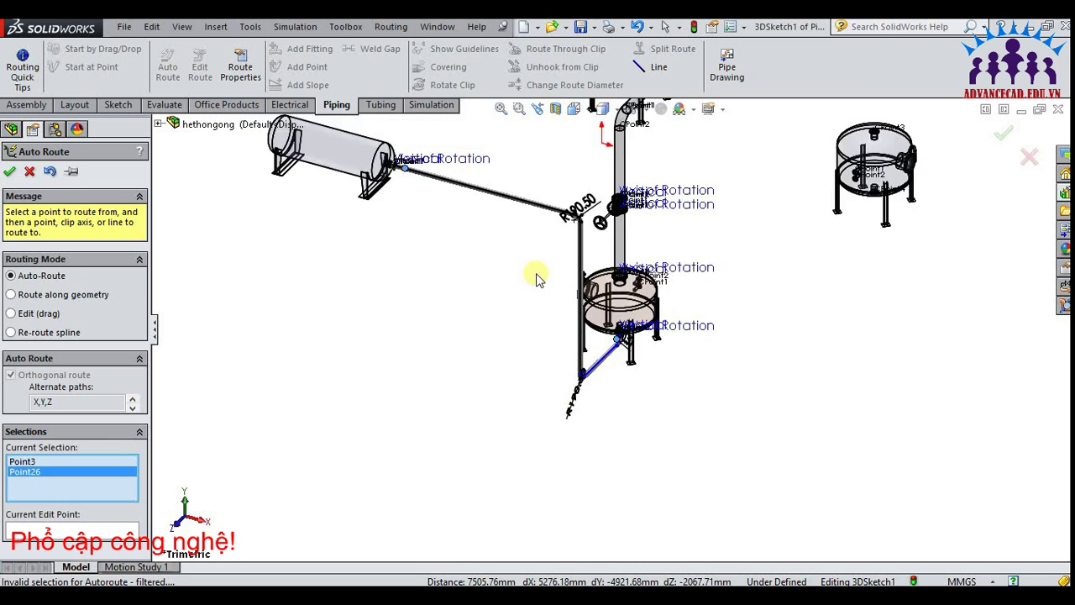
scroll(525, 275, "up", 2)
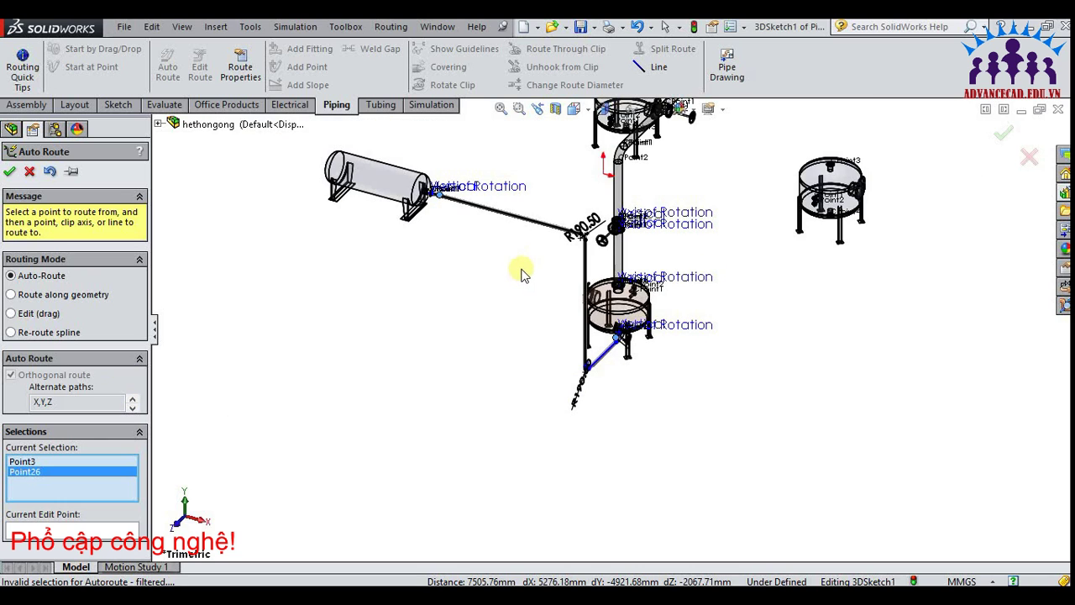
left_click(9, 172)
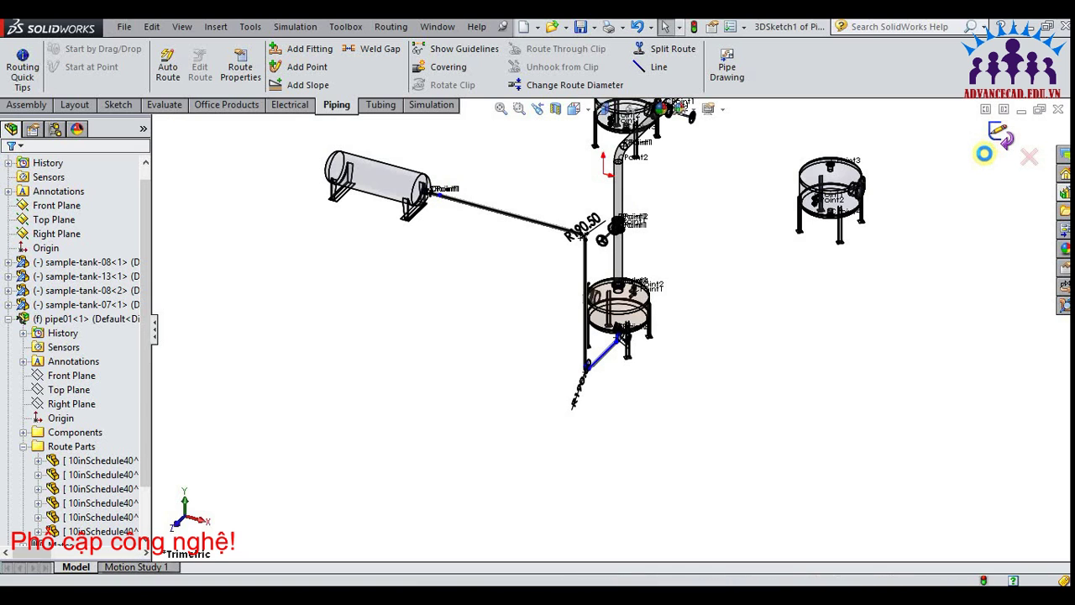
left_click(982, 154)
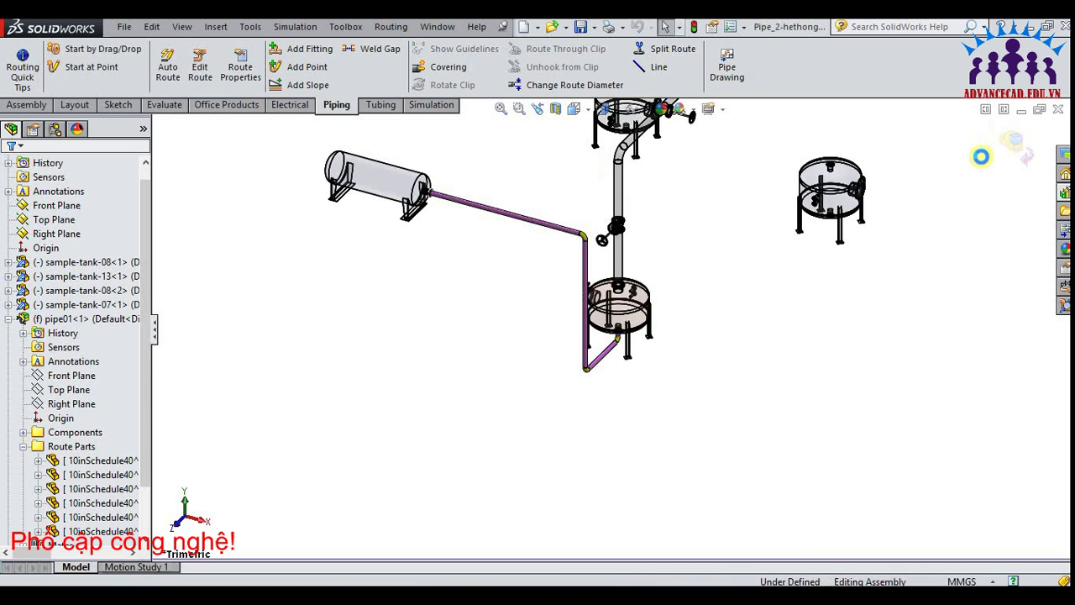
left_click(1015, 143)
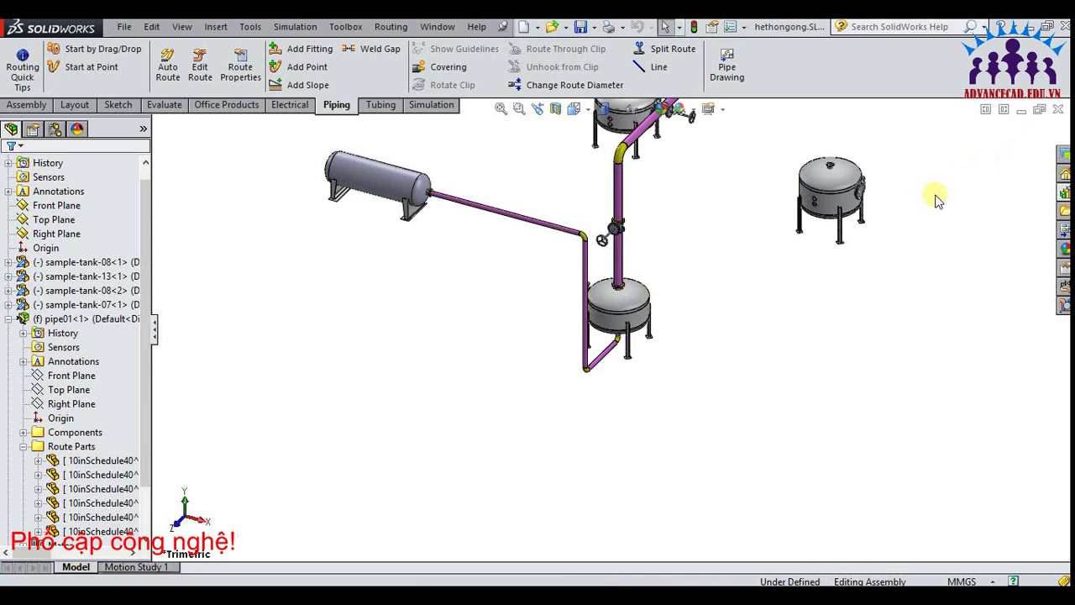
key("f")
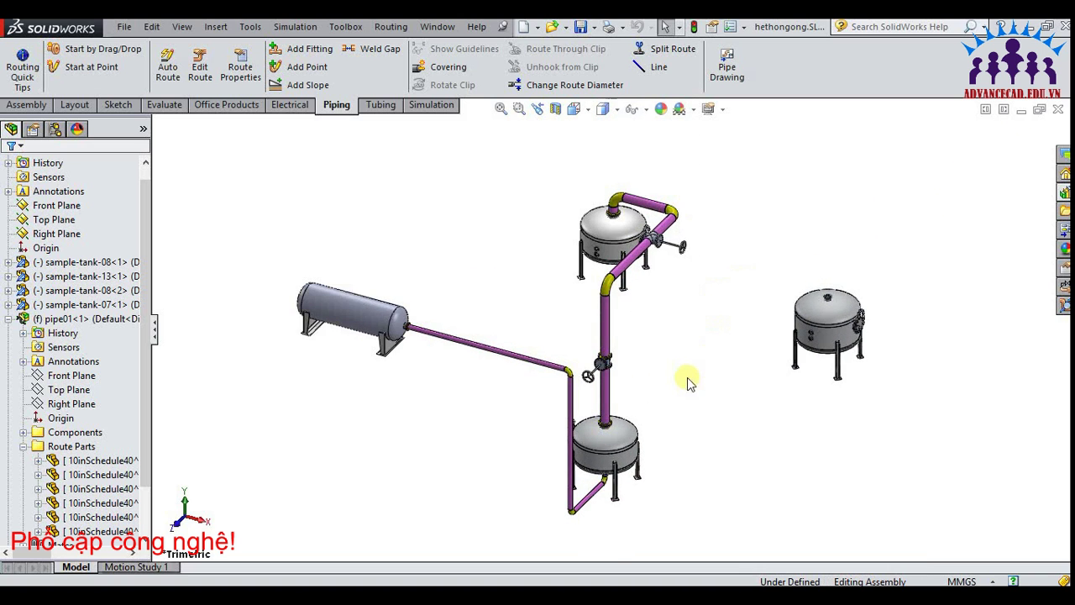
scroll(689, 378, "down", 3)
scroll(593, 496, "down", 3)
scroll(613, 471, "down", 2)
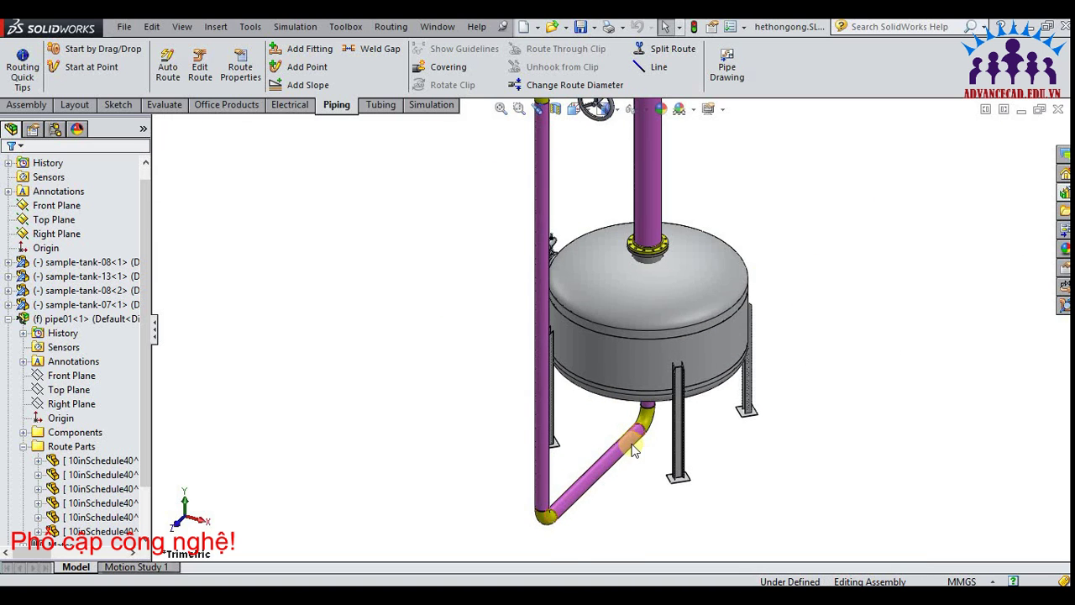
scroll(632, 444, "up", 3)
scroll(632, 444, "up", 2)
scroll(514, 246, "up", 2)
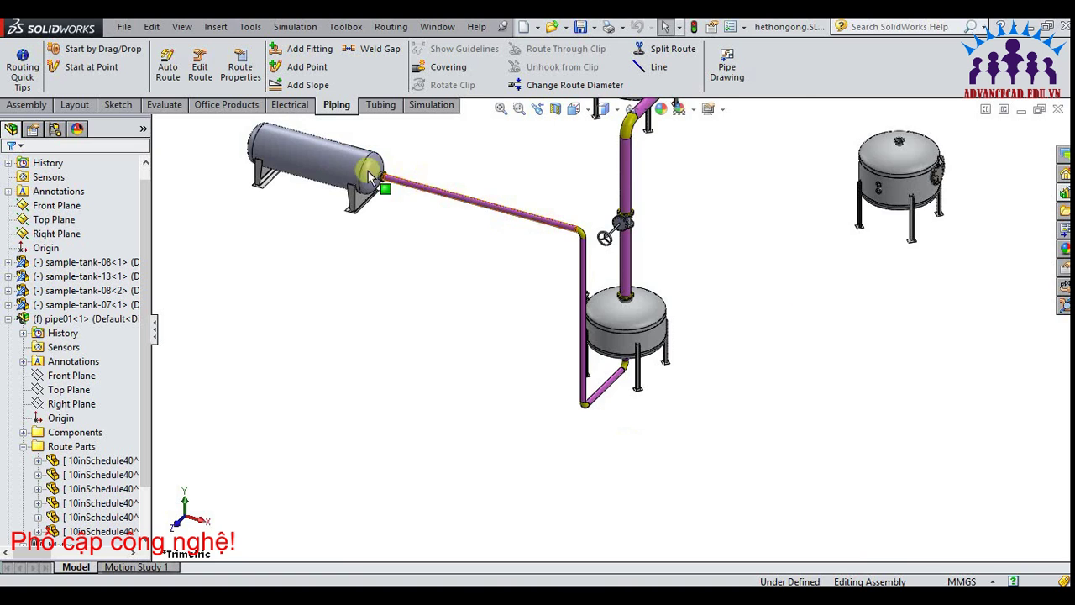
scroll(383, 187, "down", 5)
scroll(509, 348, "down", 3)
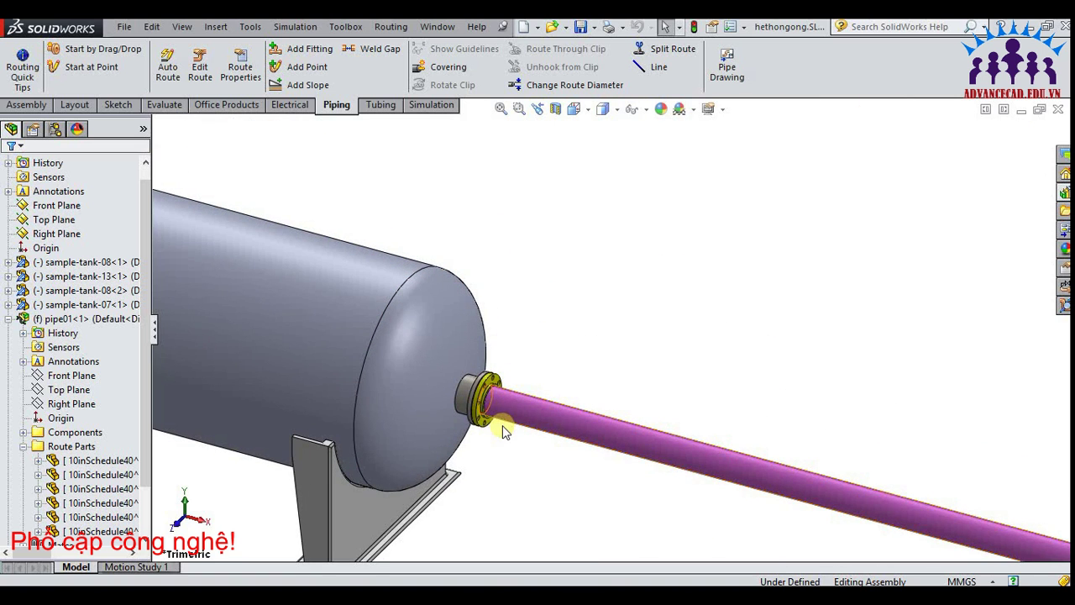
scroll(496, 425, "down", 3)
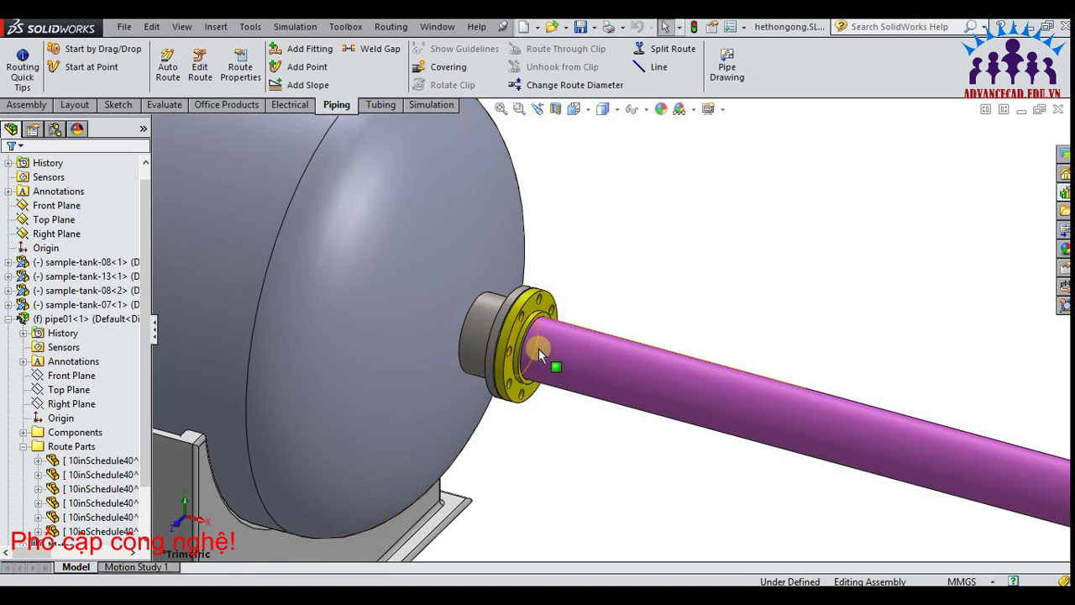
scroll(623, 263, "up", 2)
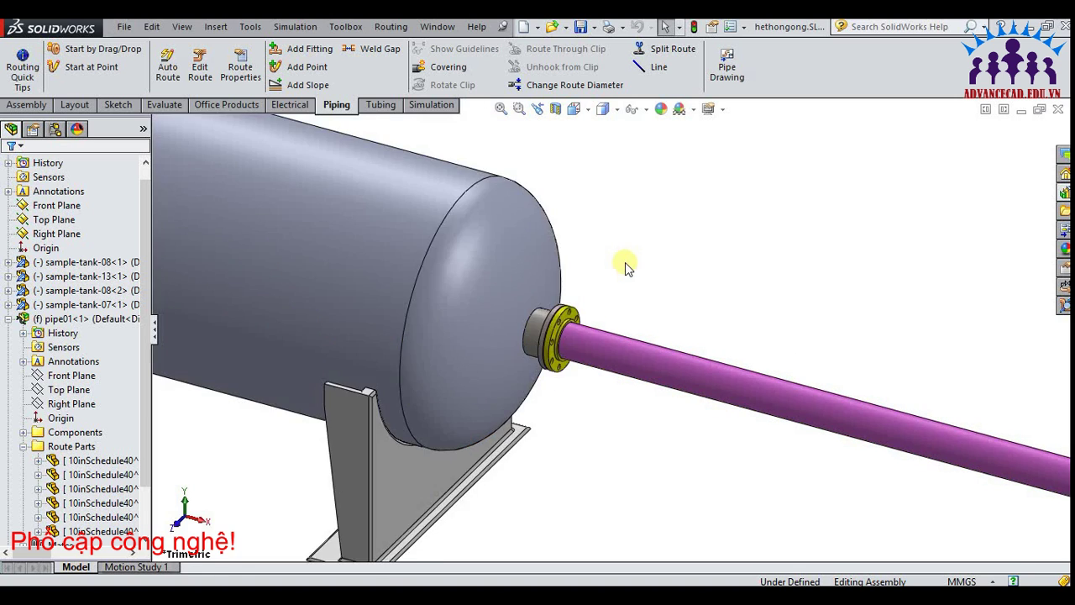
scroll(623, 263, "up", 3)
scroll(623, 263, "up", 2)
scroll(621, 262, "down", 1)
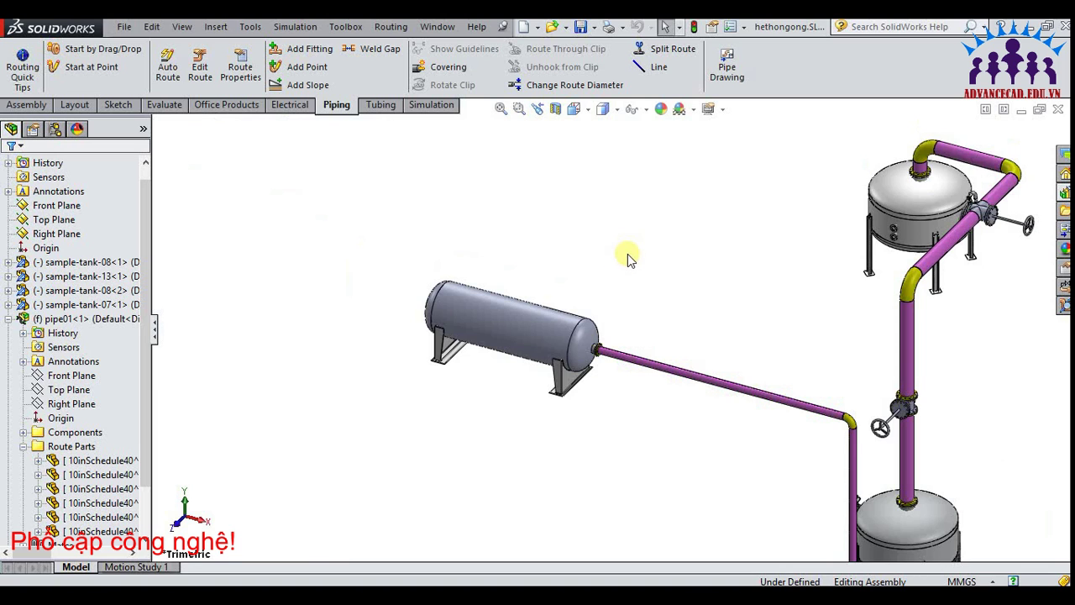
scroll(628, 258, "up", 1)
scroll(629, 258, "up", 2)
scroll(607, 344, "down", 1)
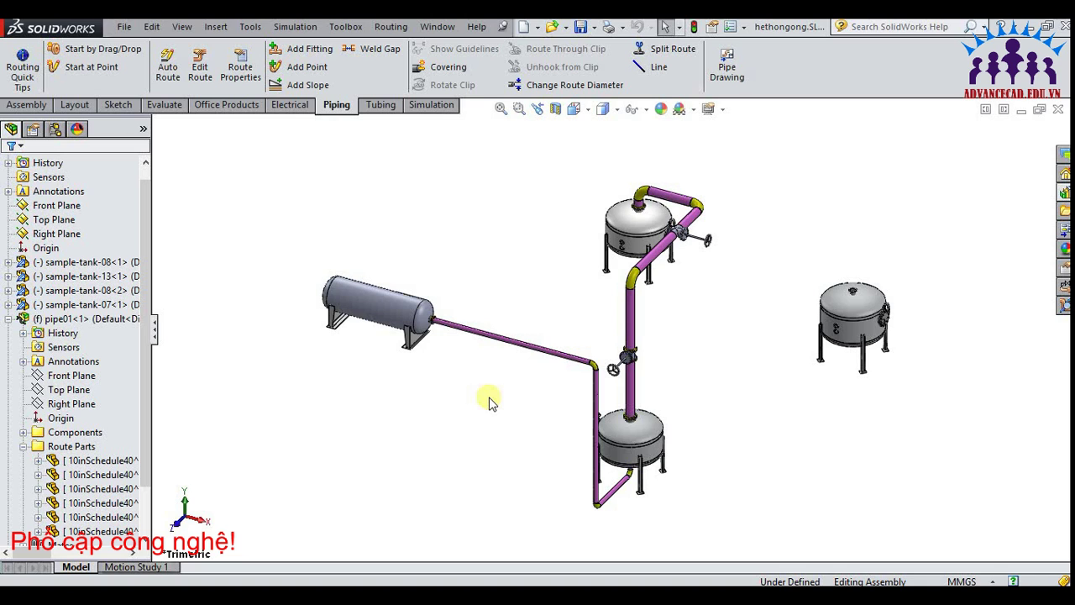
scroll(504, 372, "down", 2)
scroll(504, 372, "down", 2)
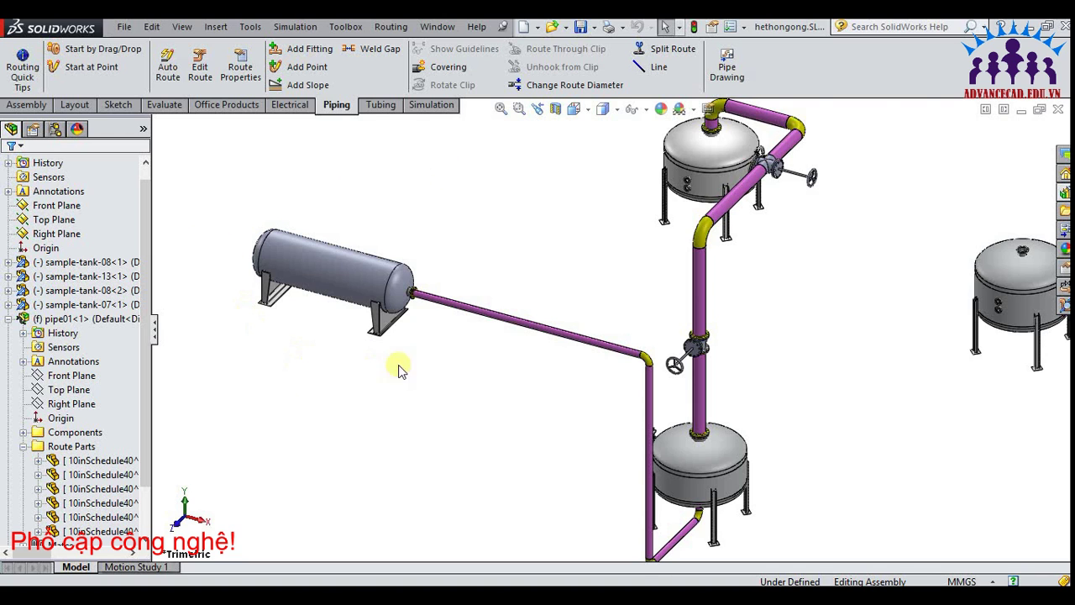
scroll(447, 286, "down", 3)
scroll(445, 302, "down", 2)
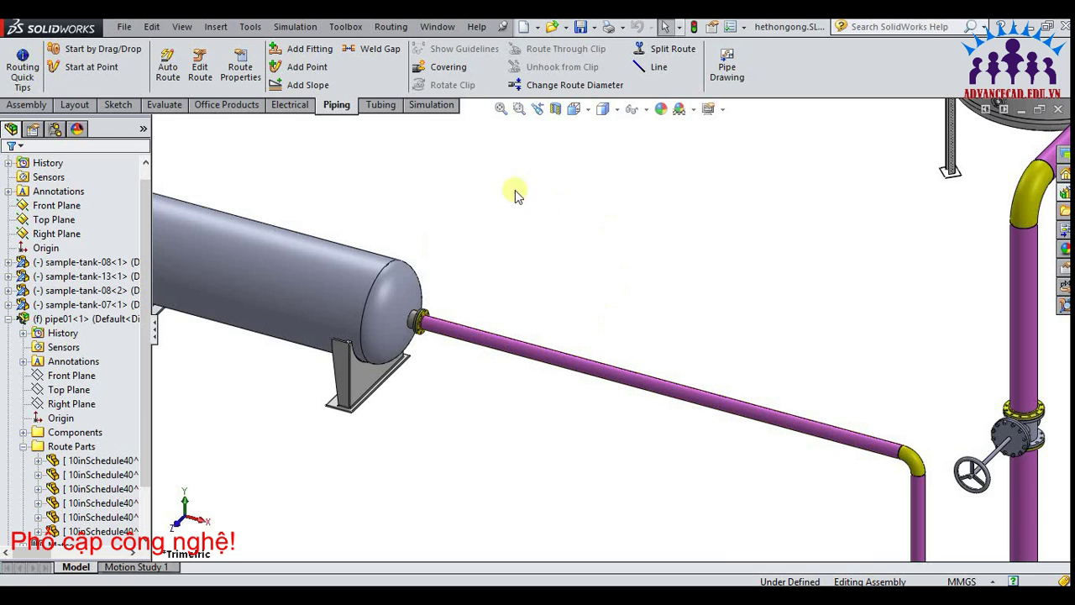
scroll(450, 187, "up", 2)
scroll(450, 186, "up", 1)
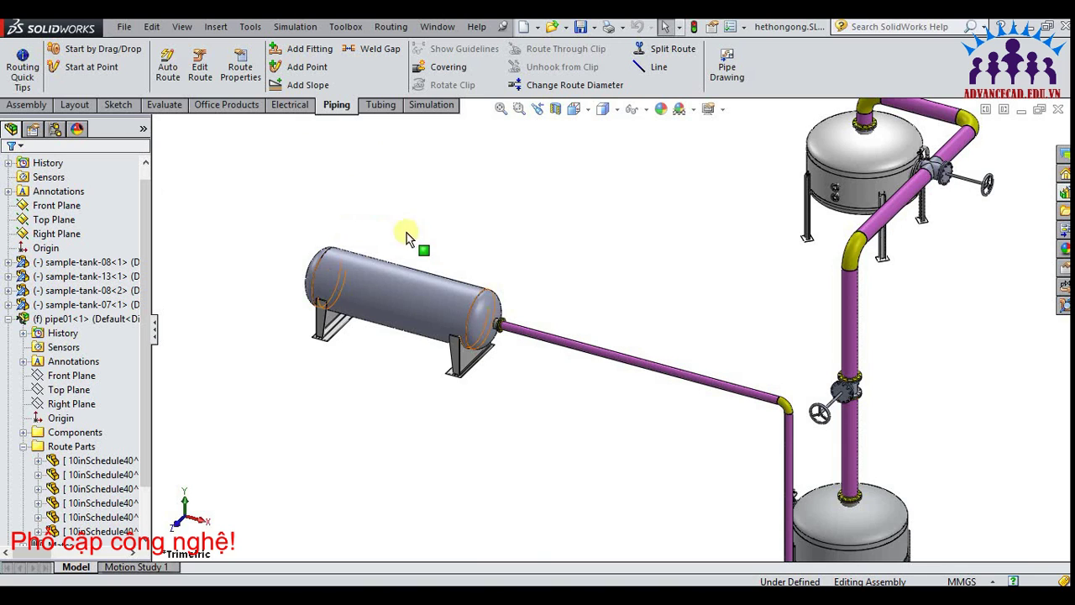
scroll(537, 375, "down", 1)
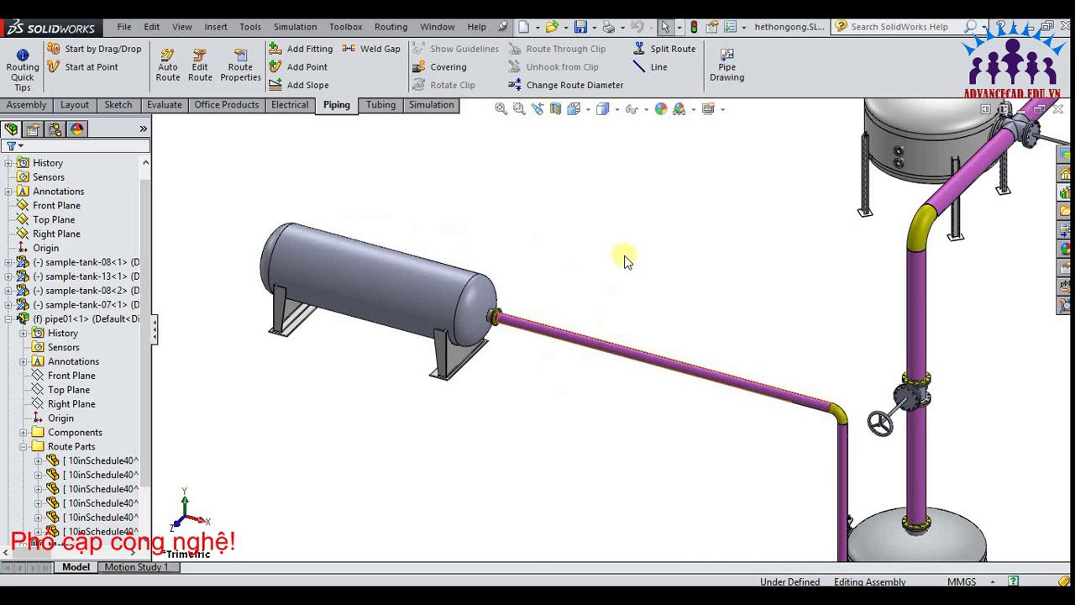
key("f")
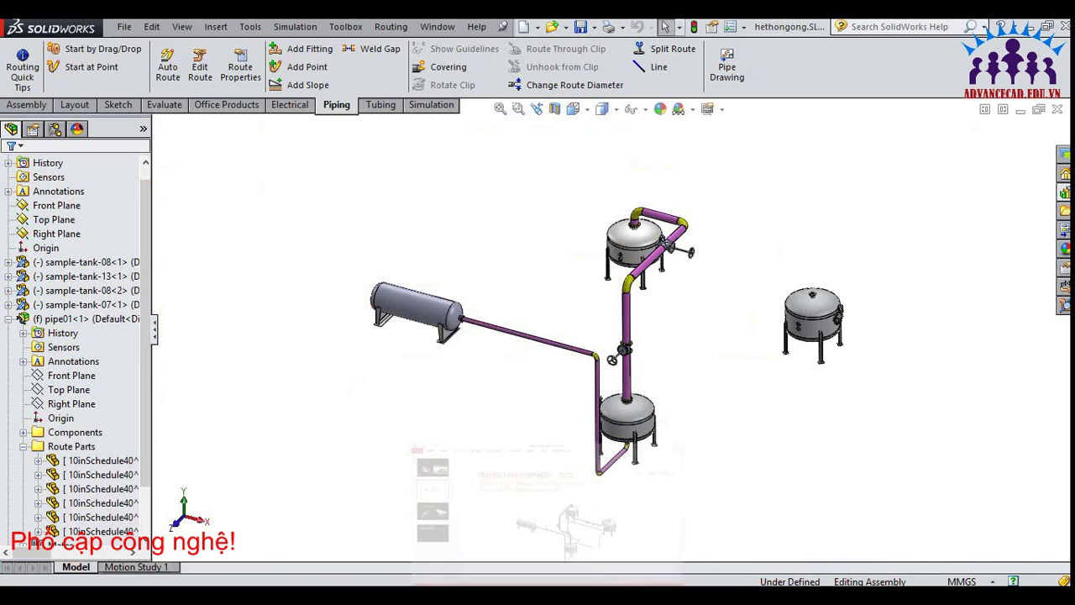
scroll(678, 339, "down", 3)
scroll(374, 328, "down", 3)
scroll(378, 302, "down", 1)
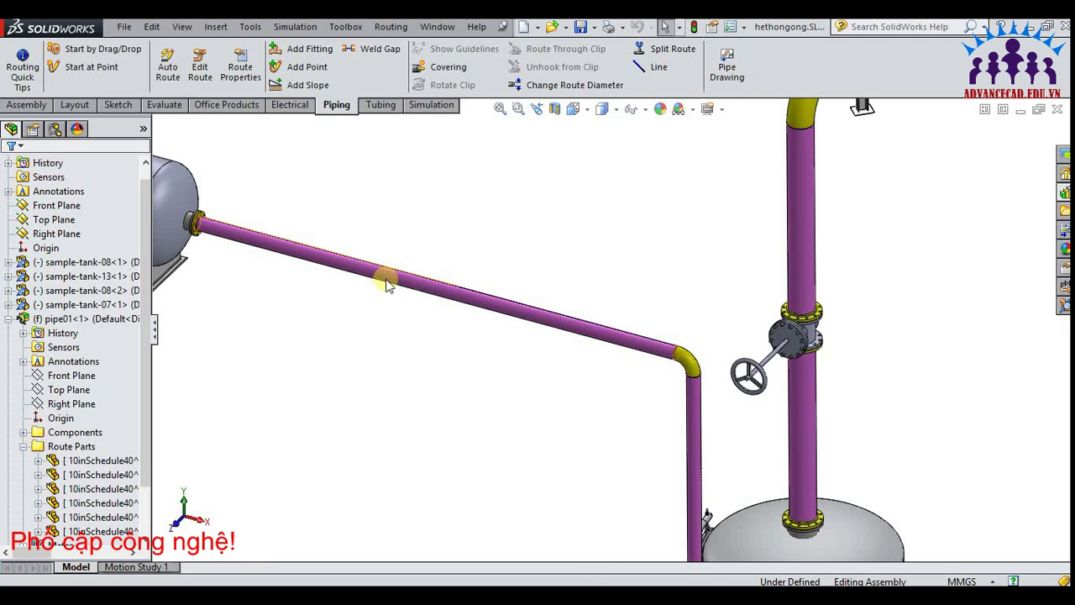
left_click(384, 278)
Edit the sloping pipe's route and place a globe valve on it with its configuration
right_click(391, 278)
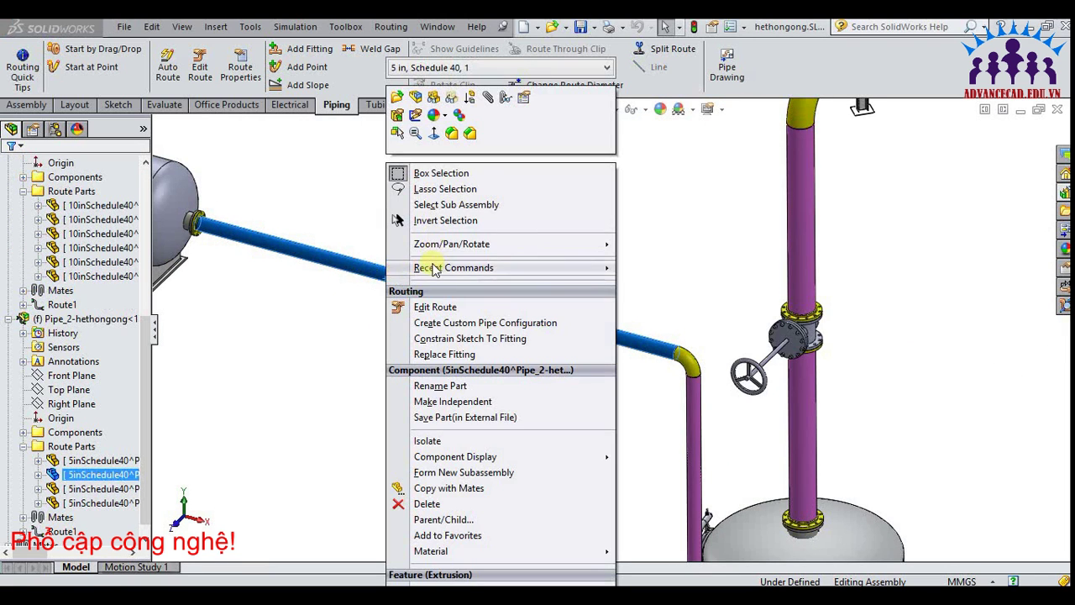
left_click(421, 307)
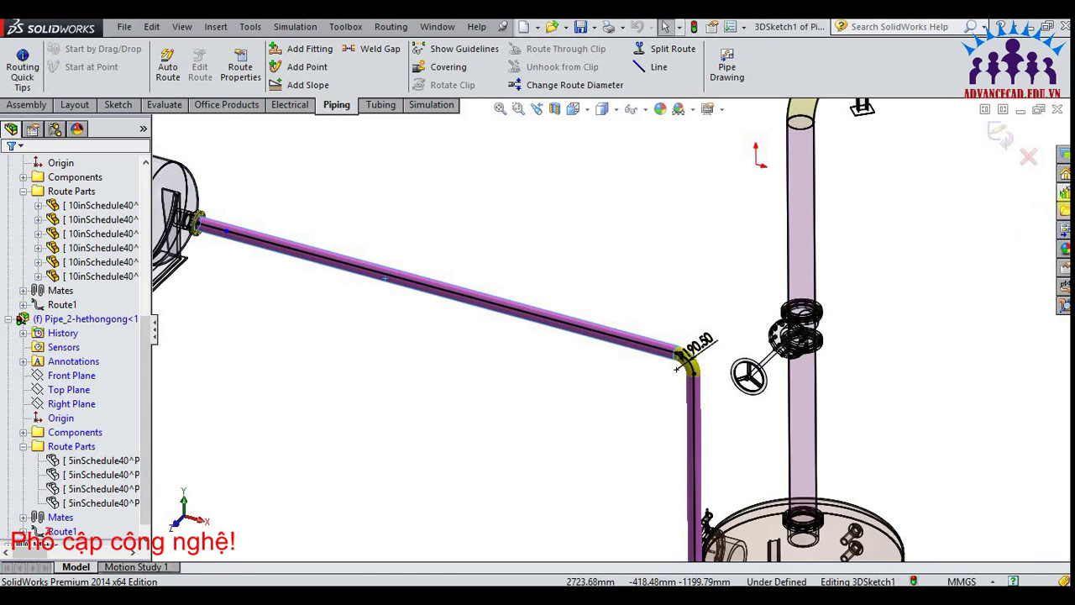
left_click(1064, 198)
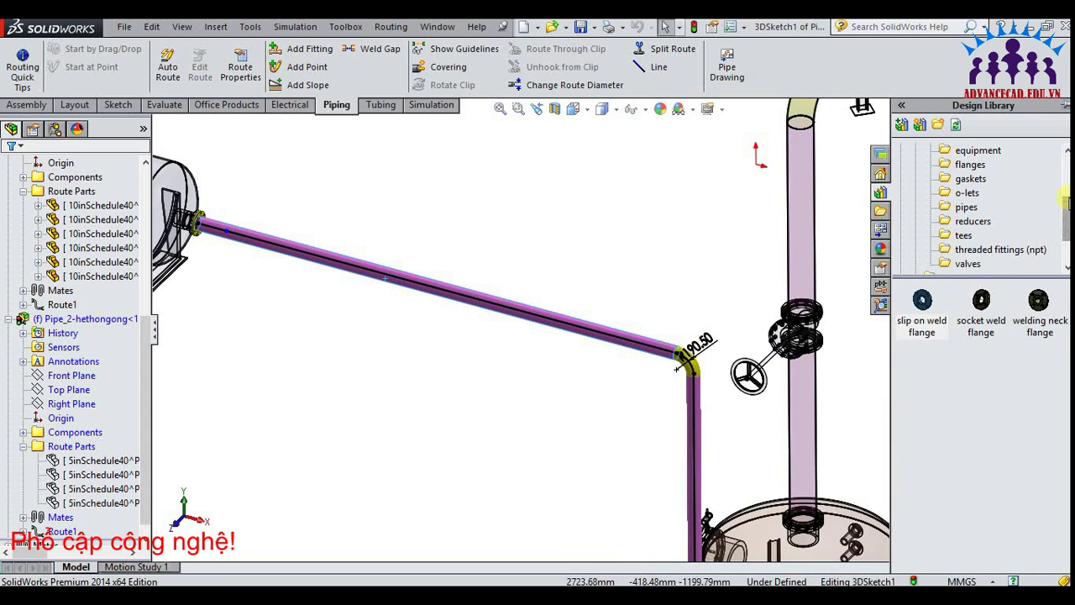
left_click(968, 264)
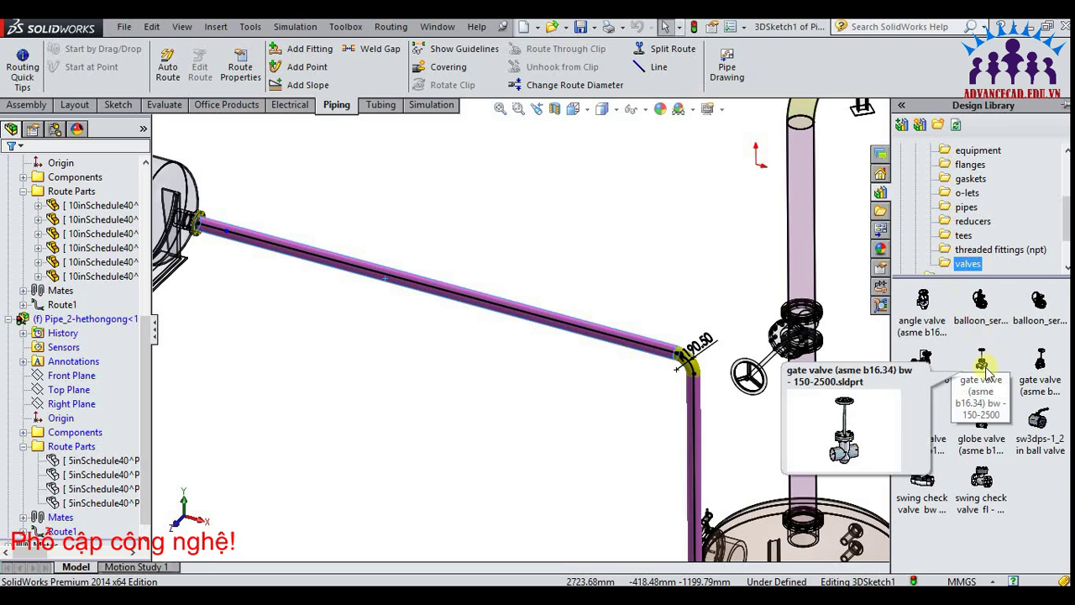
mouse_move(982, 418)
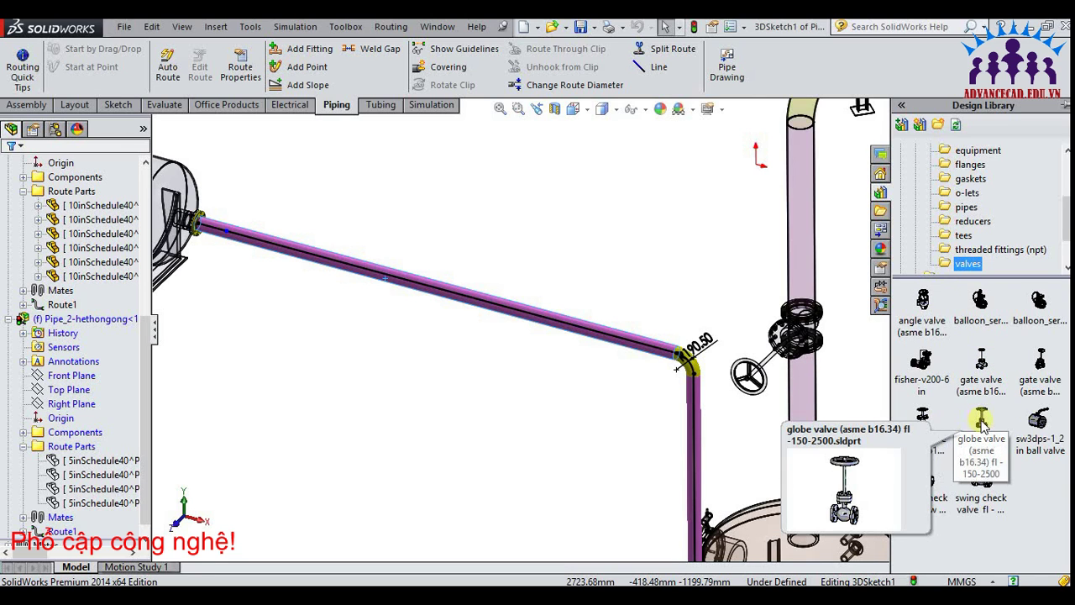
mouse_move(982, 420)
left_mouse_down()
mouse_move(653, 374)
mouse_move(473, 308)
mouse_move(458, 277)
mouse_move(436, 284)
left_mouse_up()
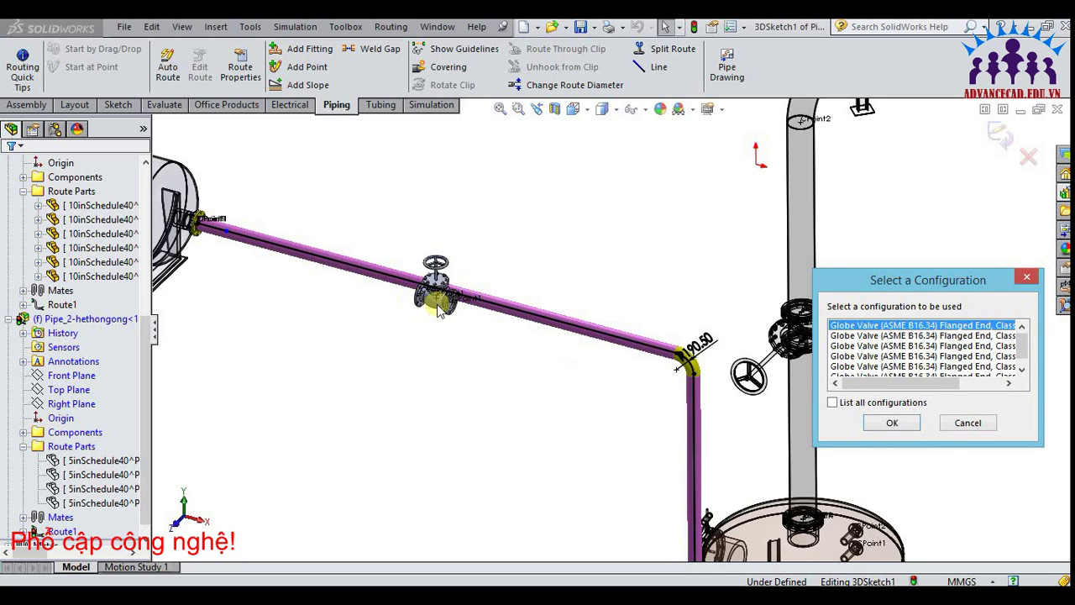
left_click(888, 426)
scroll(561, 290, "down", 2)
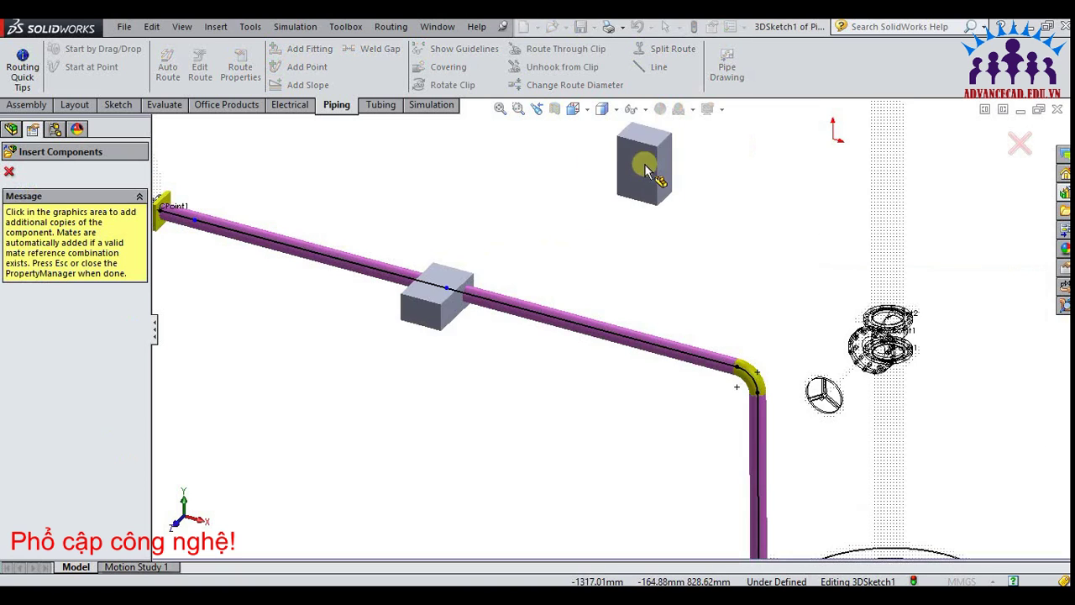
Attach a Slip On Flange 150-NPS5 to the globe valve's left face
left_click(9, 172)
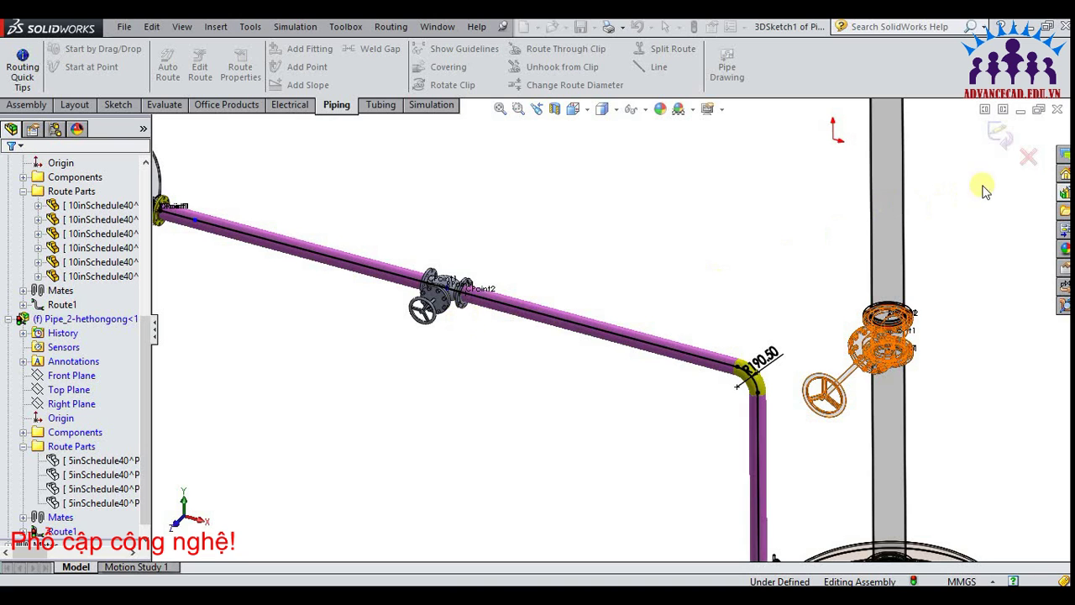
left_click(1066, 198)
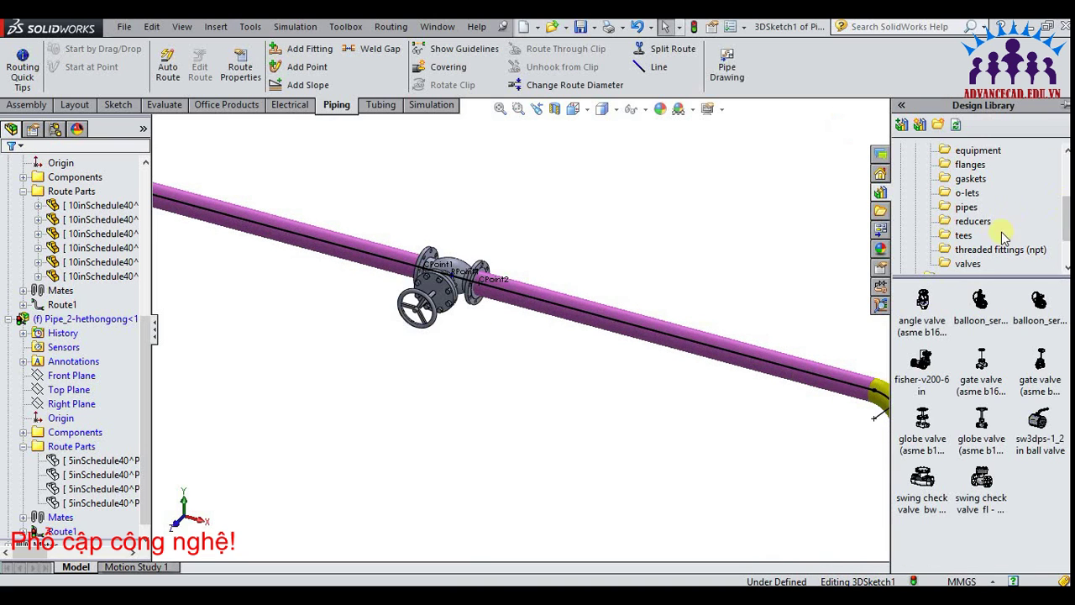
left_click(970, 165)
left_click_drag(921, 300, 484, 288)
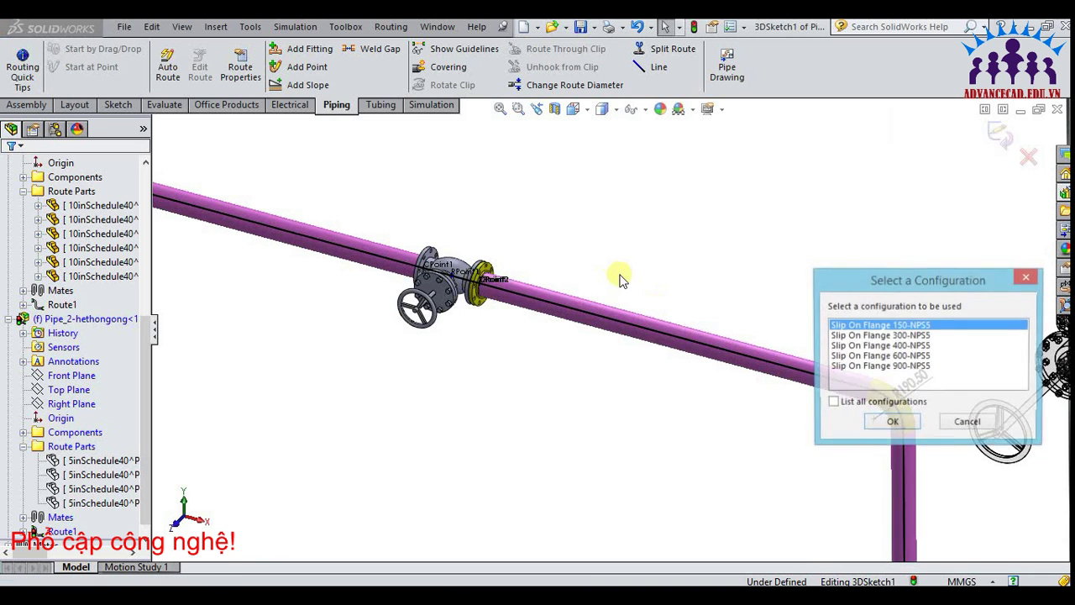
left_click(893, 423)
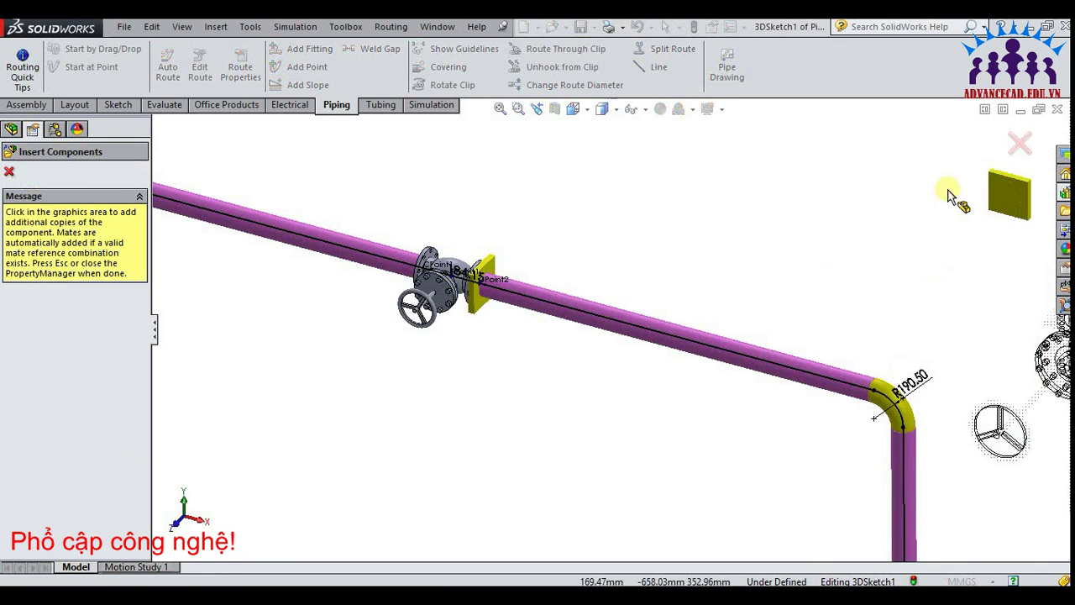
scroll(429, 248, "down", 3)
scroll(428, 247, "down", 2)
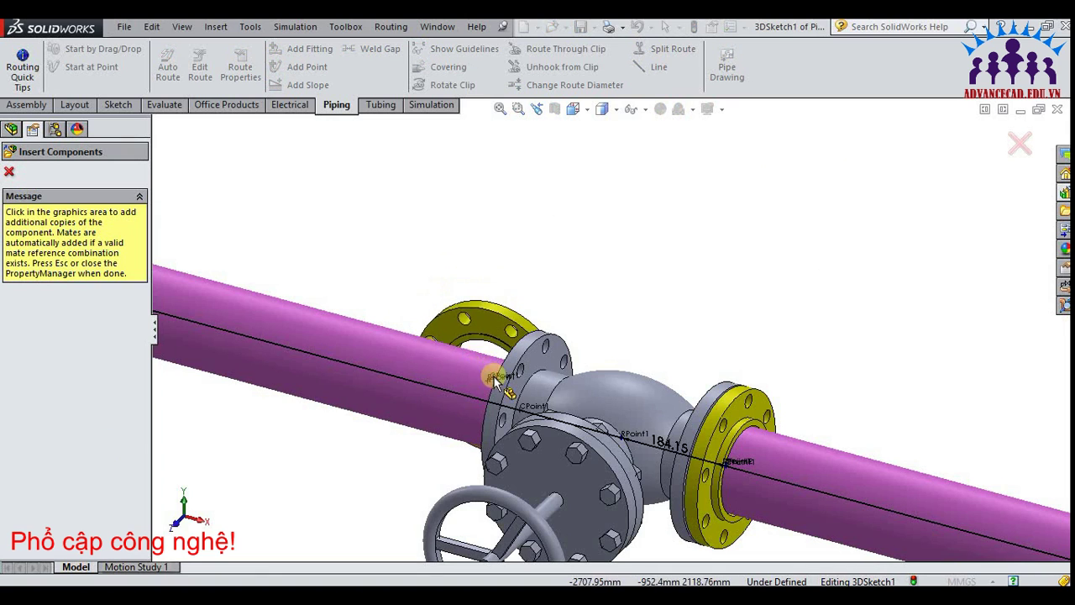
left_click(479, 408)
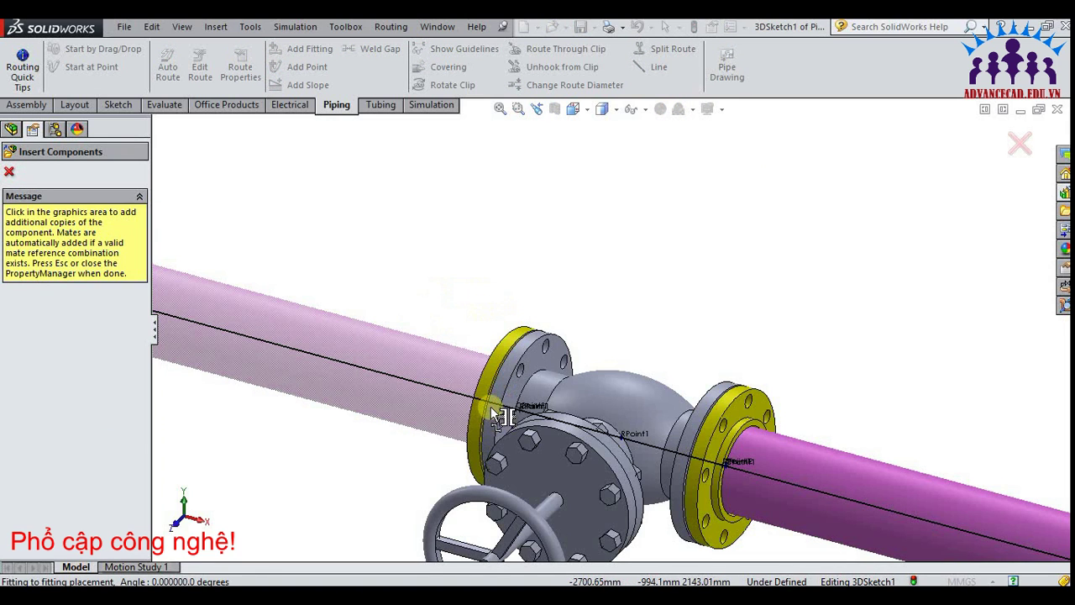
left_click(9, 174)
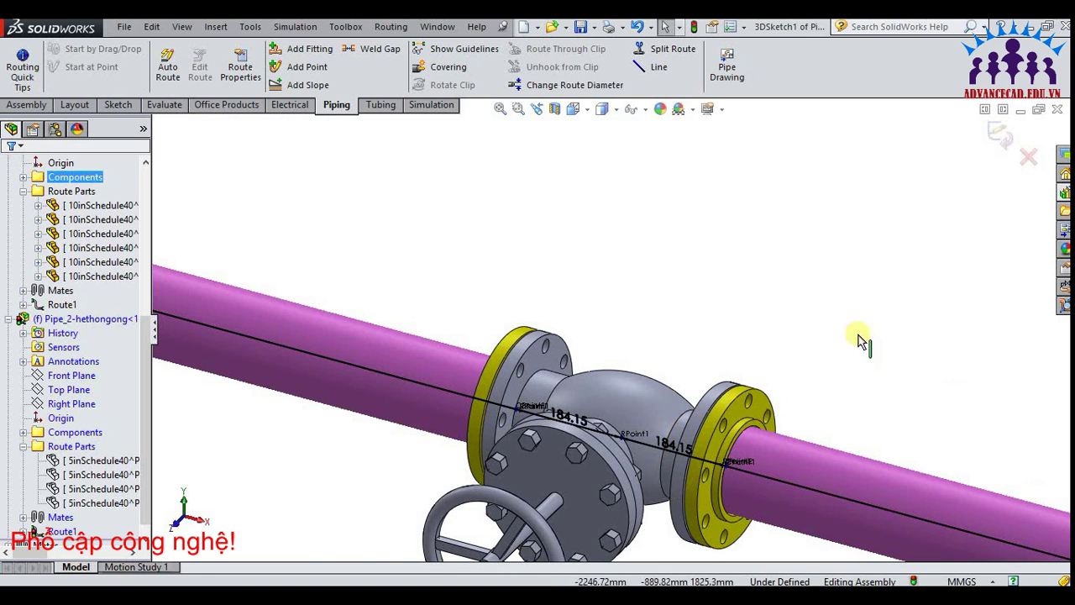
Exit the route sketch so Pipe_2 rebuilds as 5 in pipe with the valve
key("f")
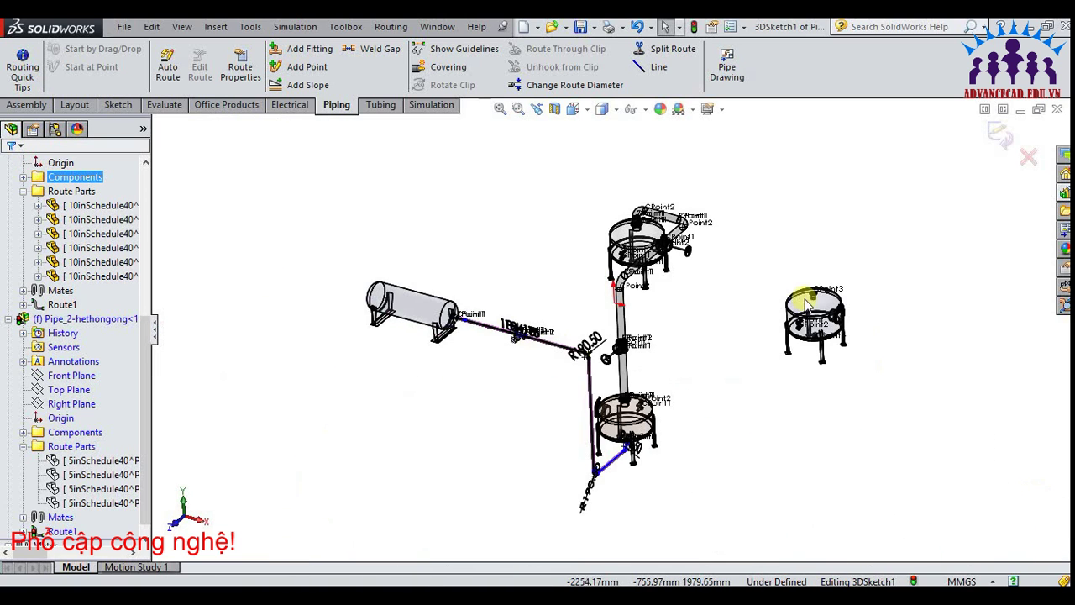
scroll(508, 363, "down", 2)
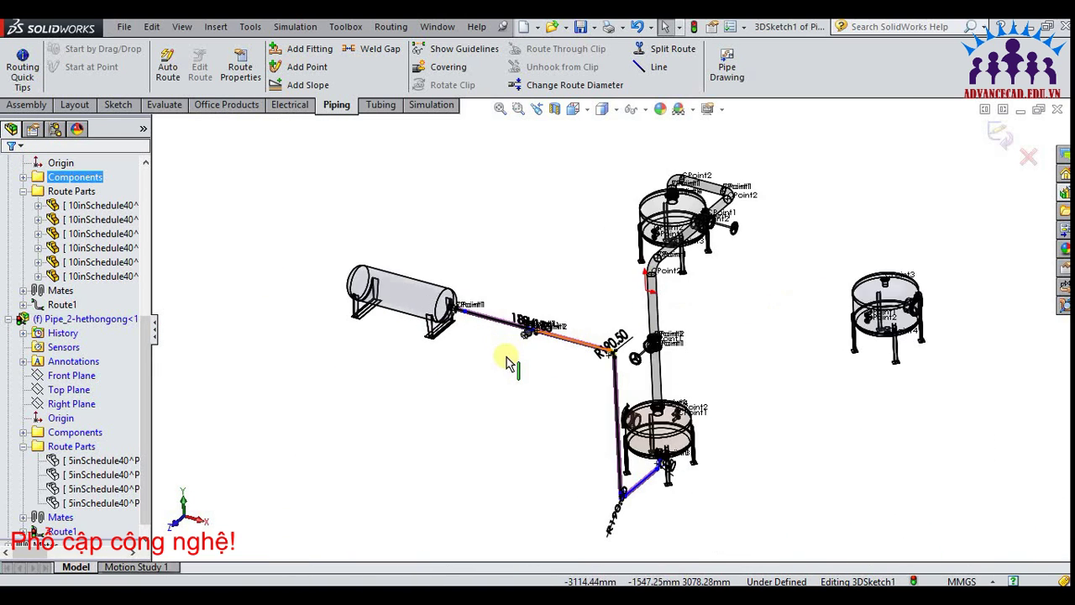
left_click(990, 149)
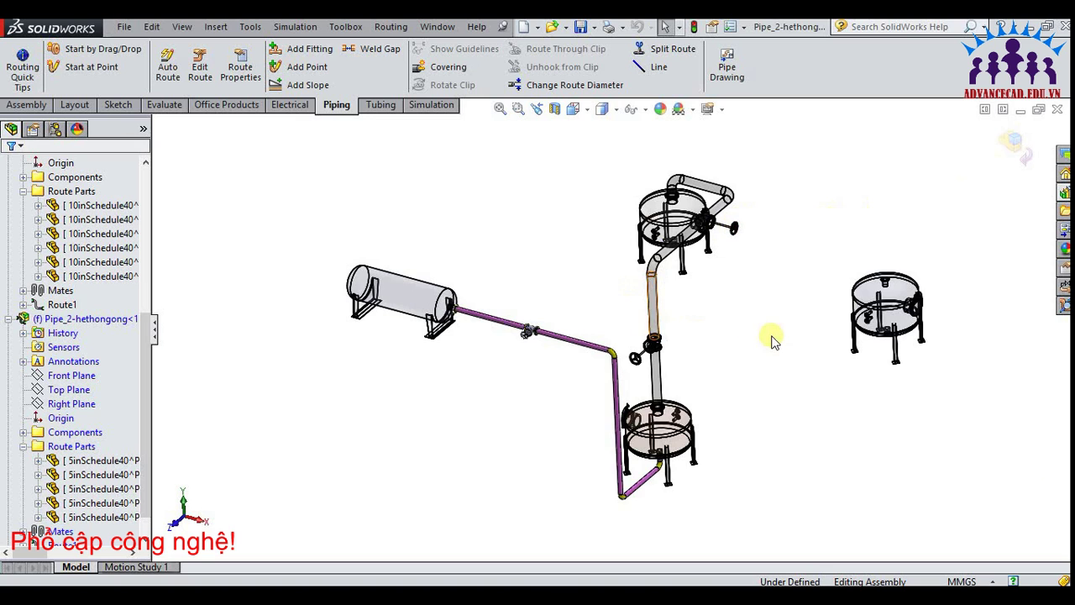
key("f")
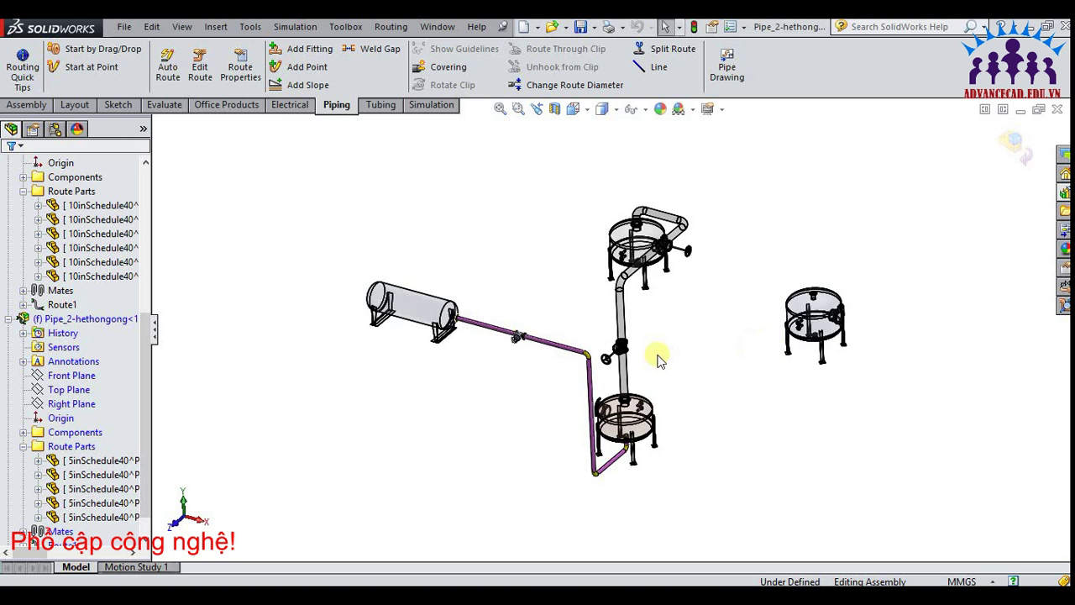
scroll(658, 359, "down", 2)
left_click(1017, 145)
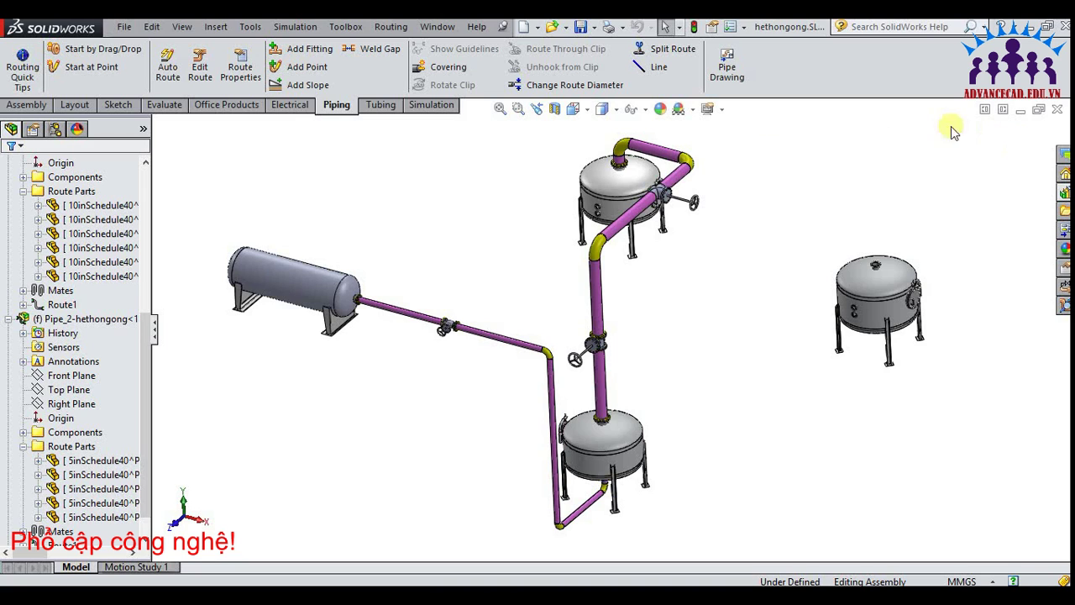
scroll(750, 202, "down", 1)
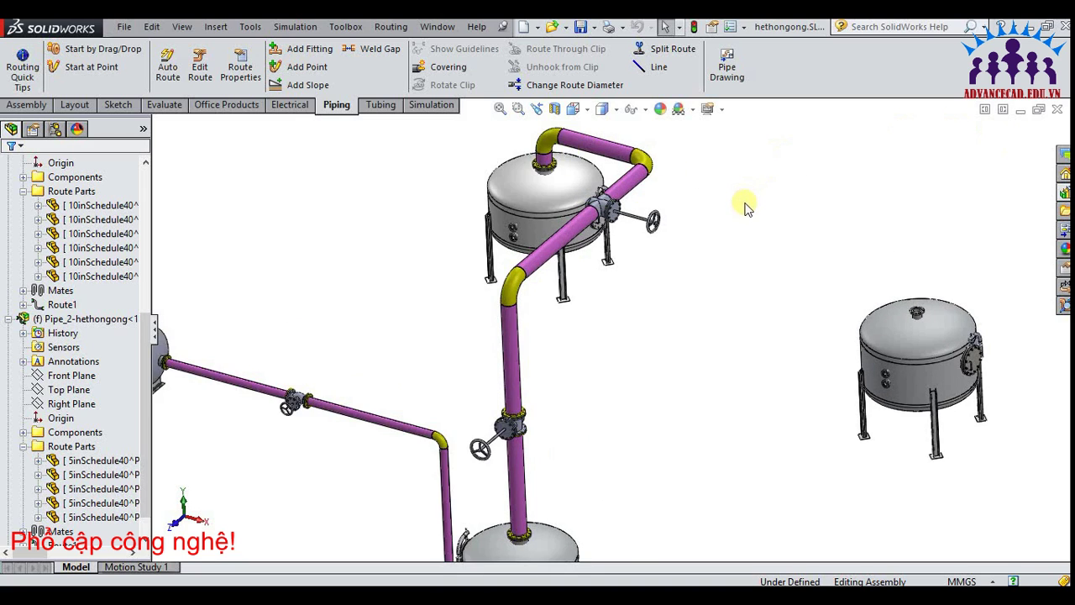
scroll(748, 204, "up", 2)
scroll(743, 212, "up", 1)
scroll(743, 211, "up", 1)
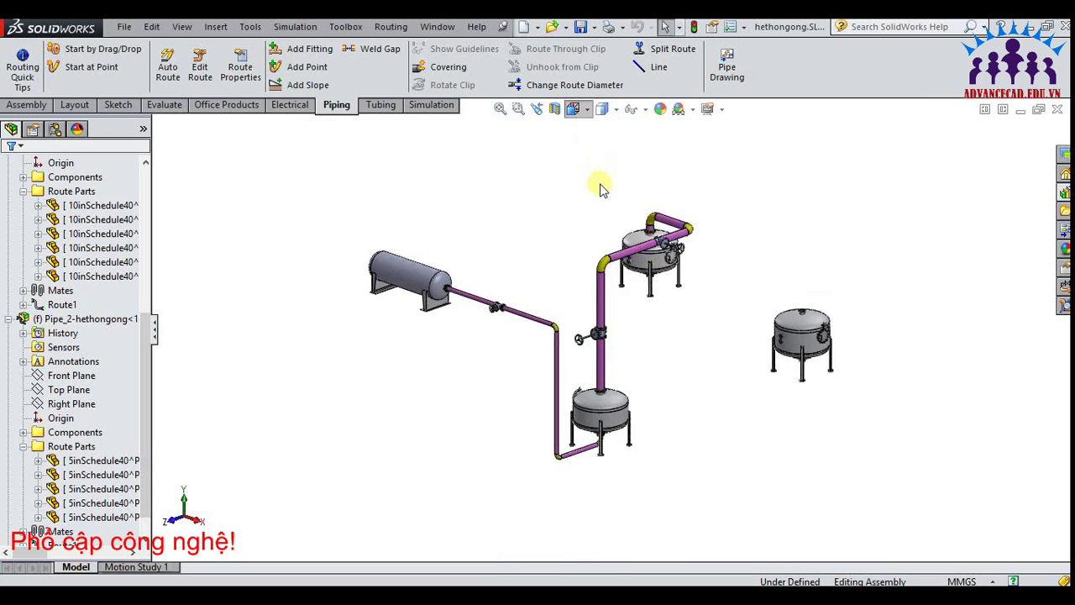
left_click(574, 109)
left_click(612, 271)
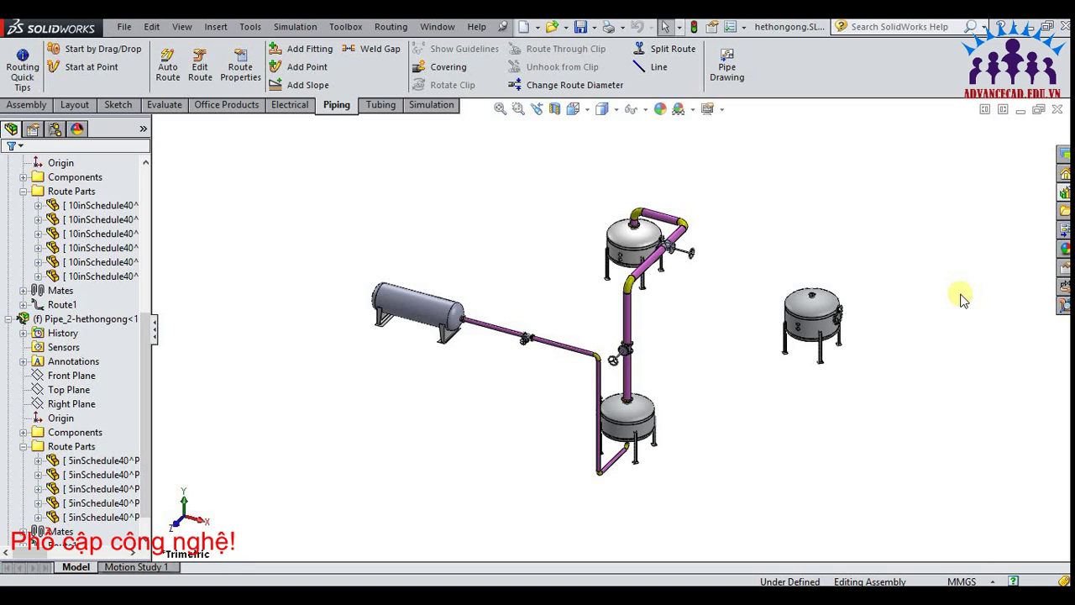
scroll(751, 250, "down", 1)
scroll(750, 249, "down", 2)
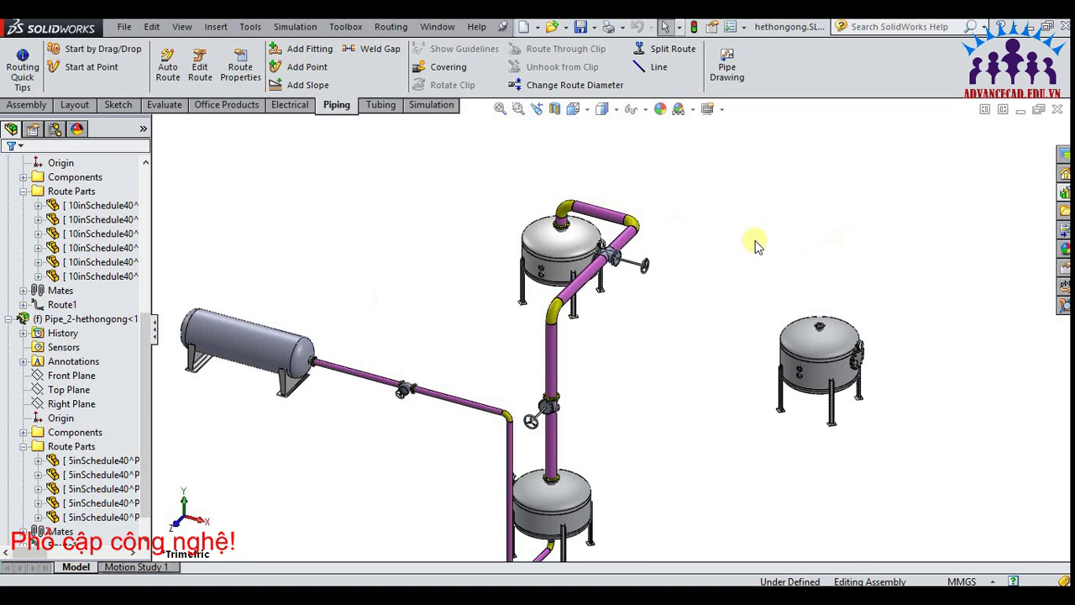
scroll(754, 244, "up", 1)
scroll(761, 235, "up", 1)
scroll(773, 234, "up", 1)
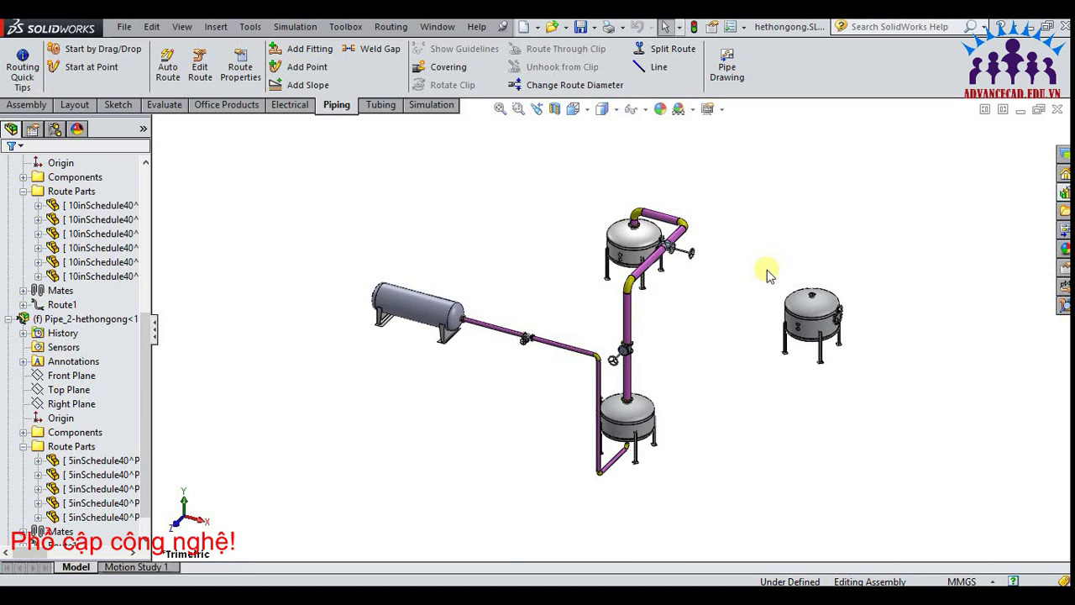
scroll(767, 274, "down", 1)
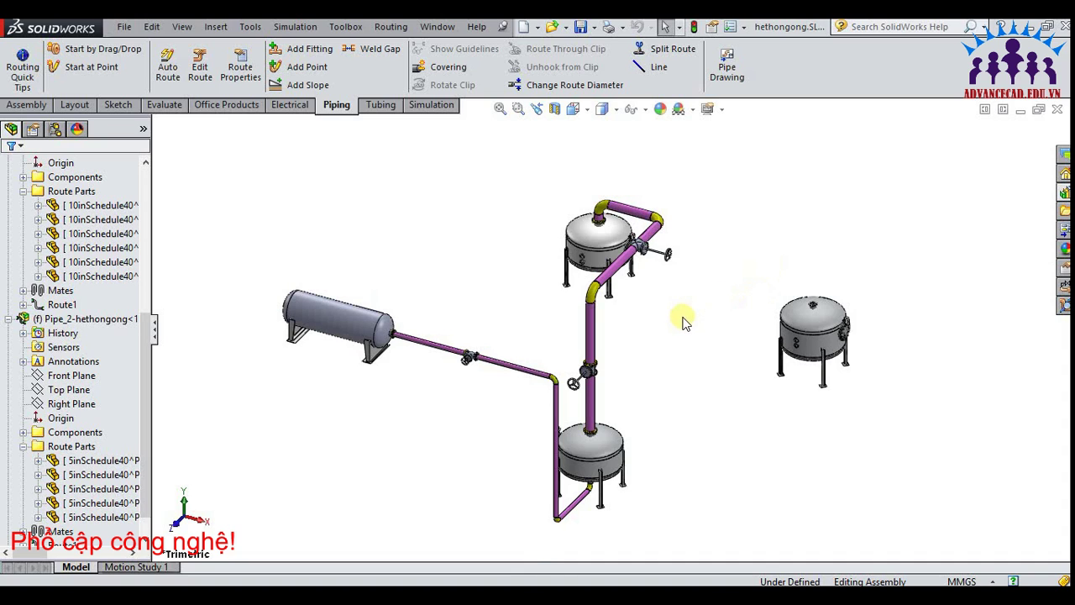
scroll(680, 326, "down", 1)
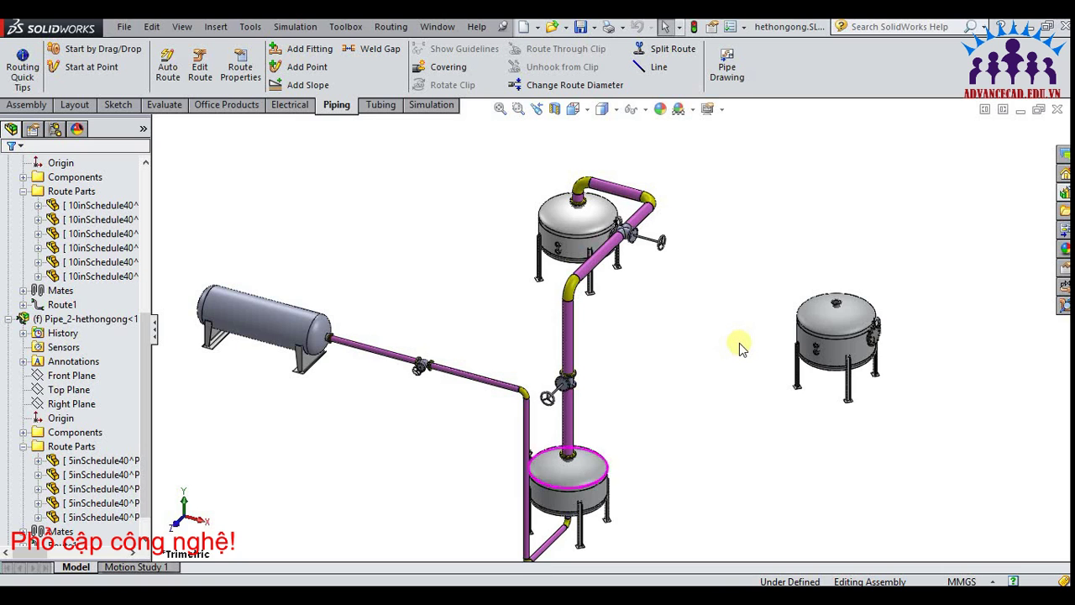
scroll(739, 343, "up", 2)
scroll(740, 343, "up", 1)
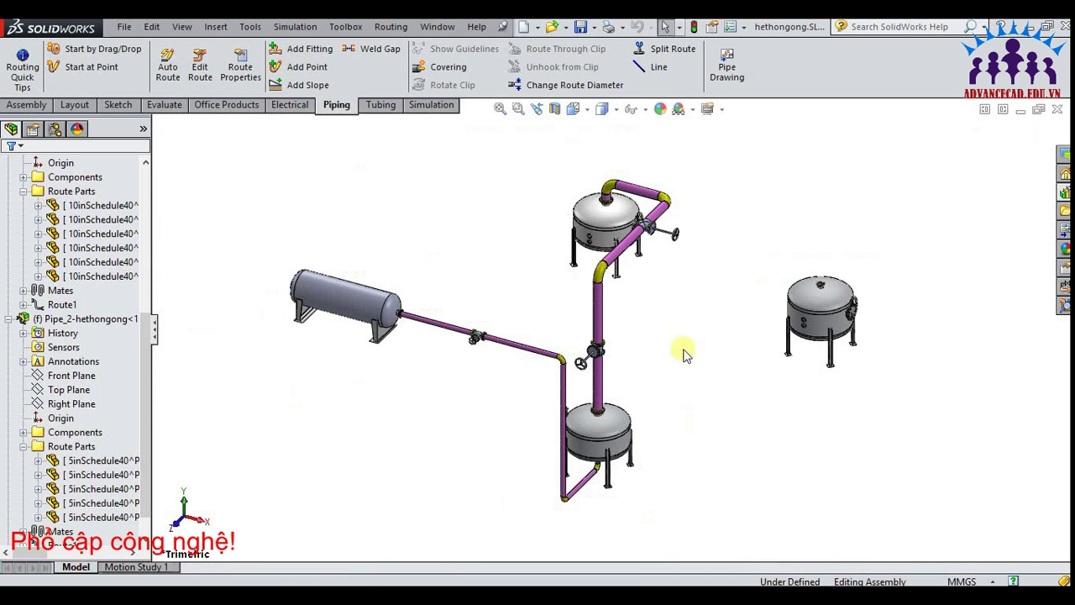
scroll(756, 281, "down", 1)
scroll(874, 264, "down", 1)
scroll(899, 243, "down", 2)
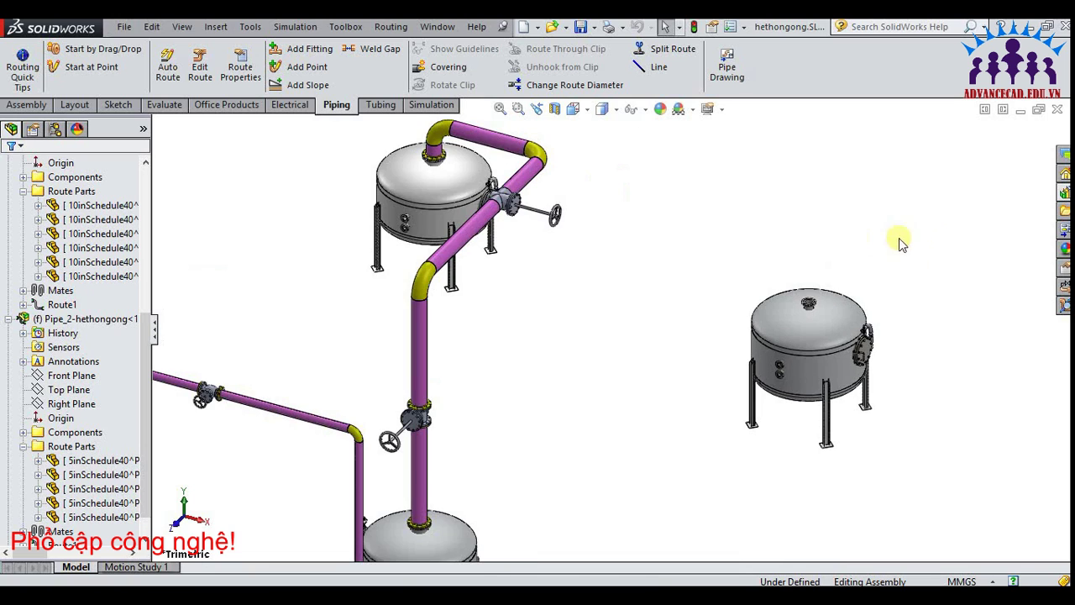
Place a slip on weld flange on the third tank's top nozzle and accept the route properties
left_click(1064, 192)
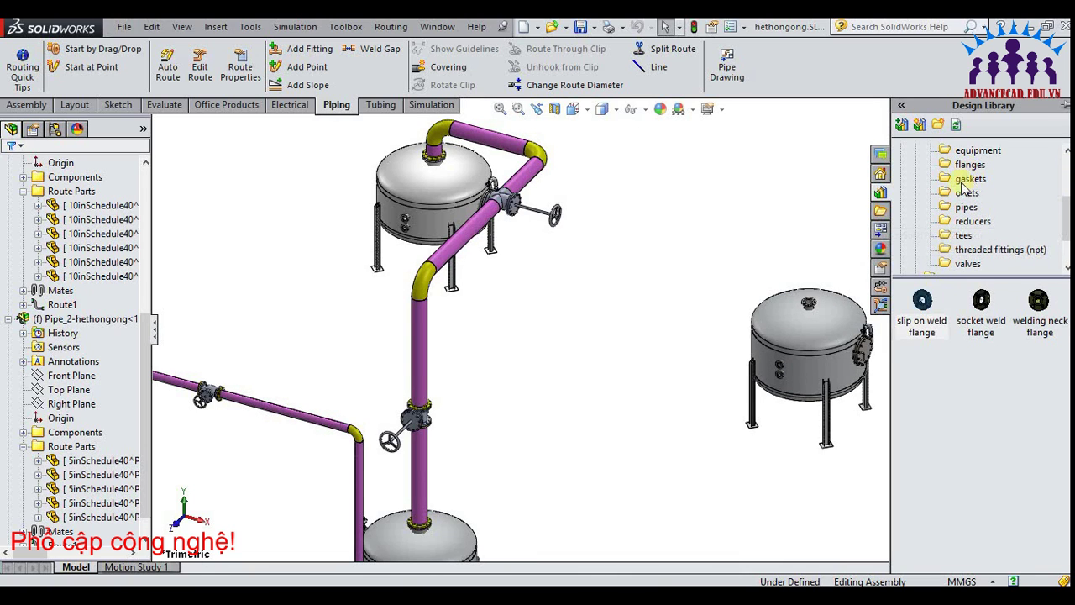
mouse_move(922, 300)
left_mouse_down()
mouse_move(831, 315)
mouse_move(807, 303)
left_mouse_up()
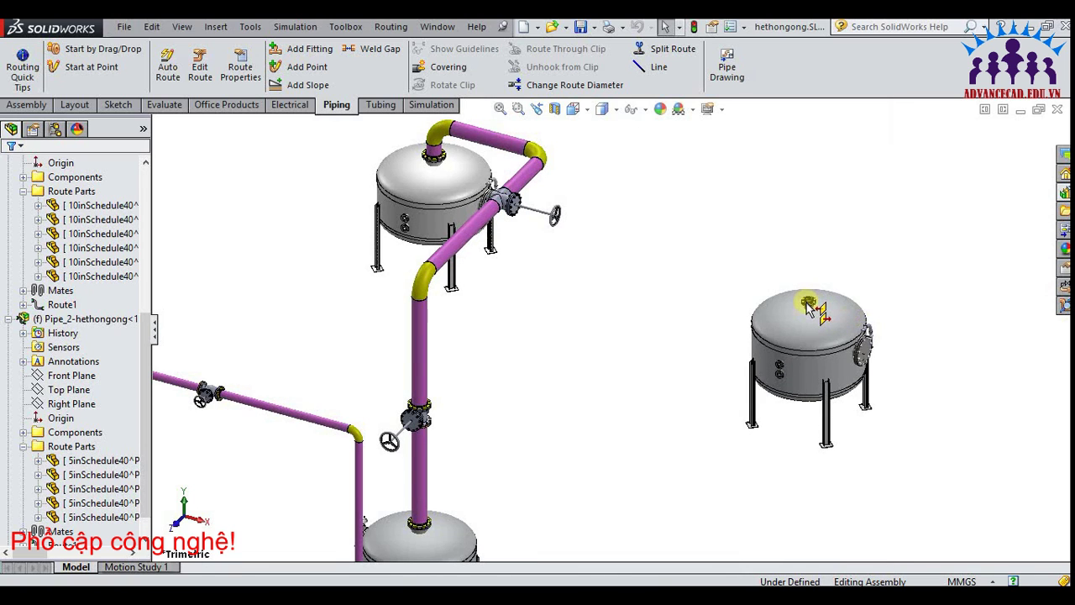
left_click(885, 423)
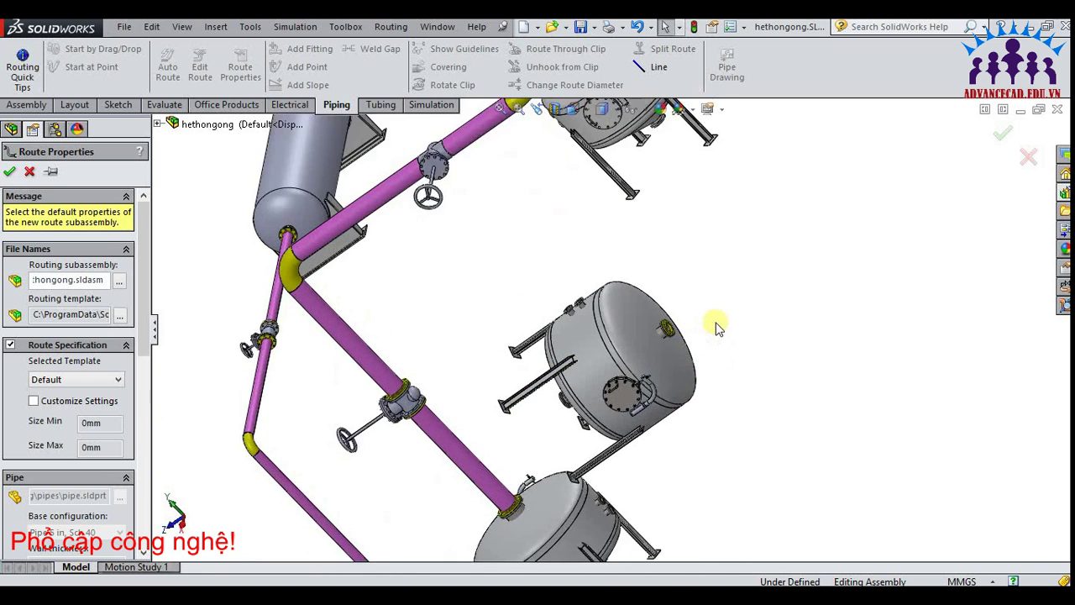
left_click(540, 344)
left_click(9, 172)
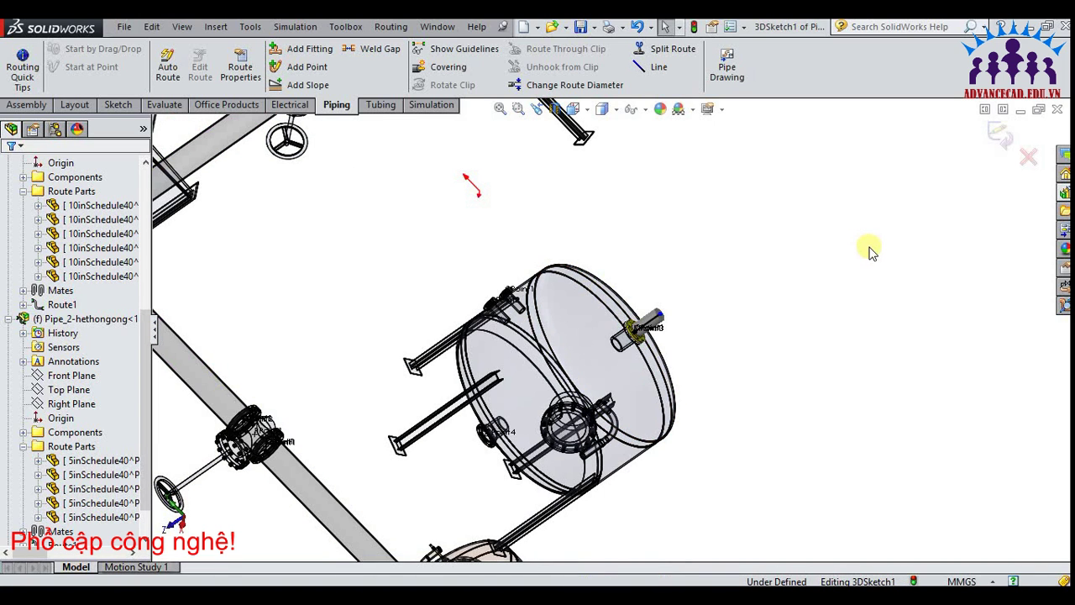
Exit the route sketch and route editing to return to the assembly
key("f")
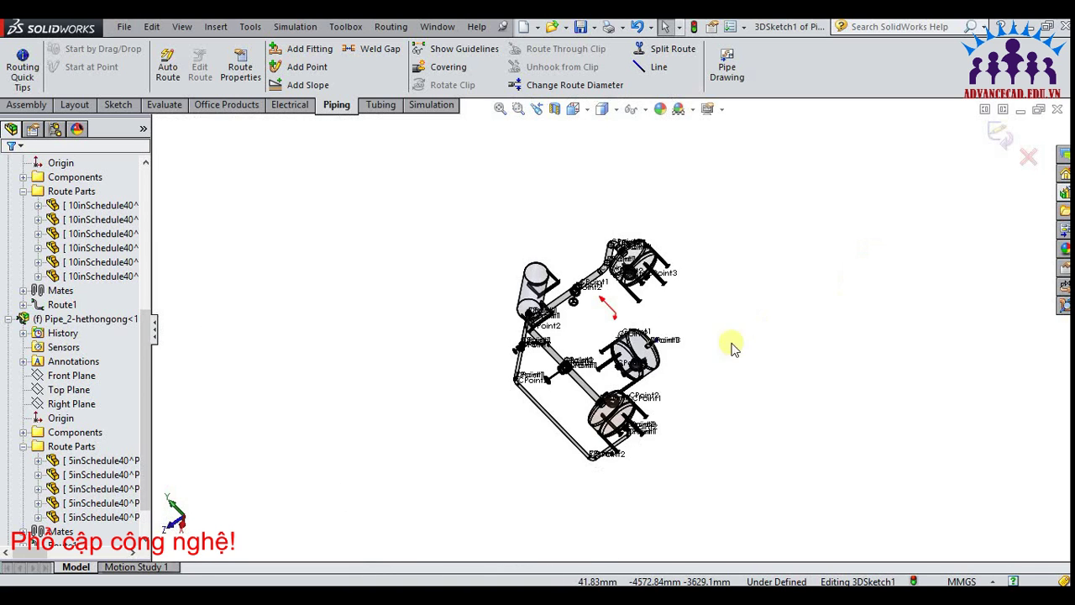
scroll(731, 347, "down", 2)
scroll(731, 347, "down", 2)
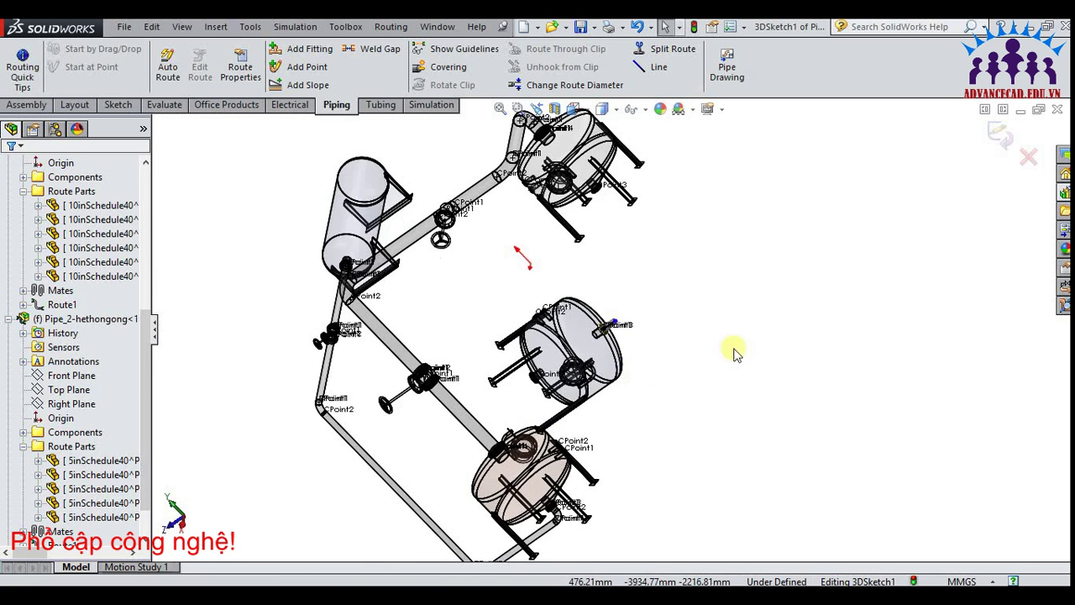
left_click(1000, 136)
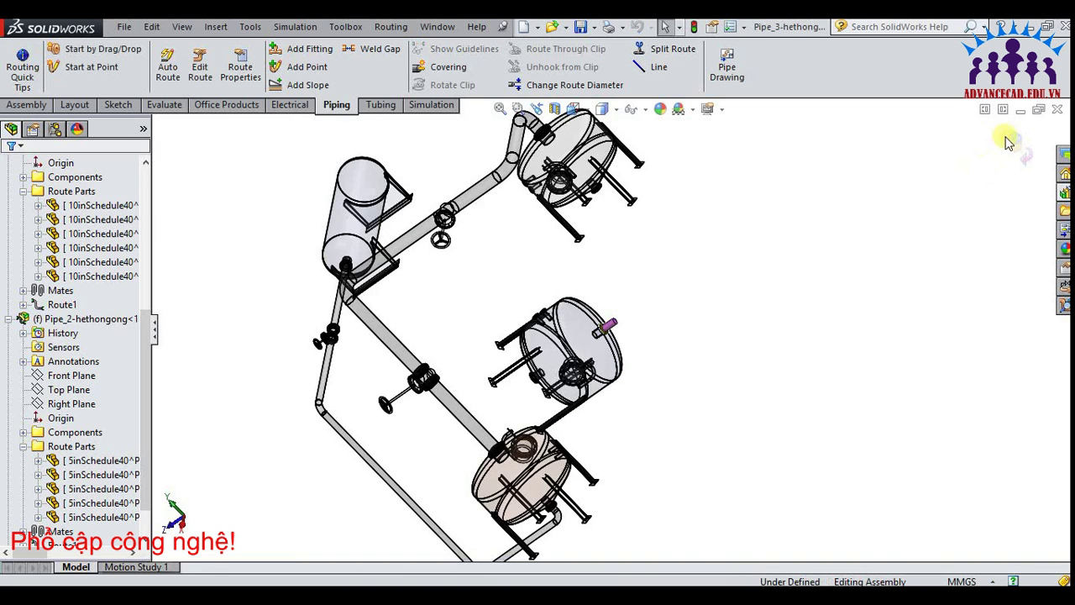
left_click(1006, 143)
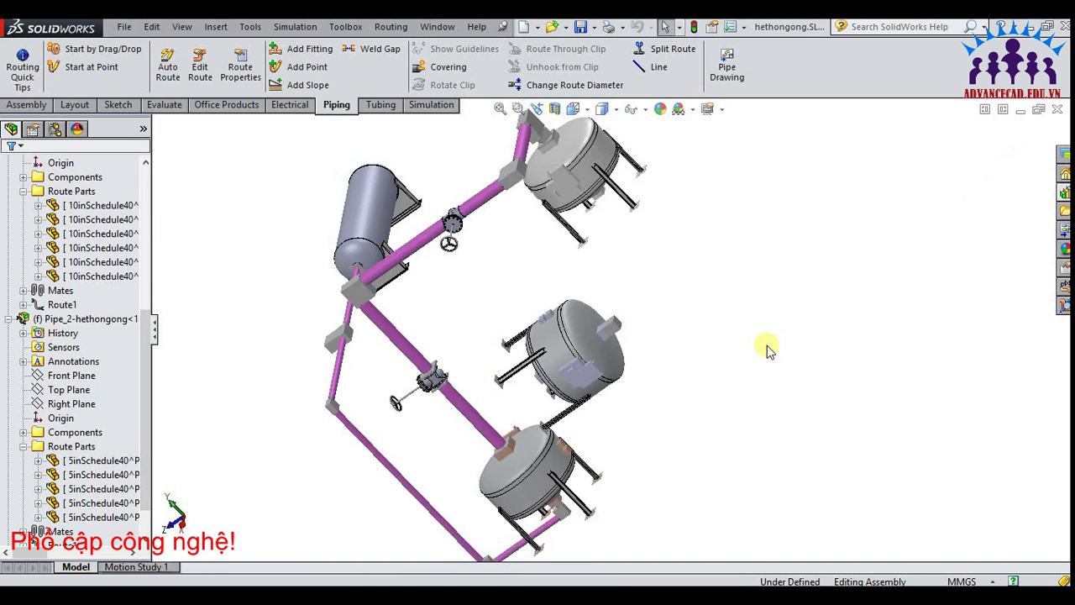
Collapse the FeatureManager tree and delete the Pipe_3-hethongong route, confirming with Yes
scroll(744, 287, "up", 3)
left_click(572, 110)
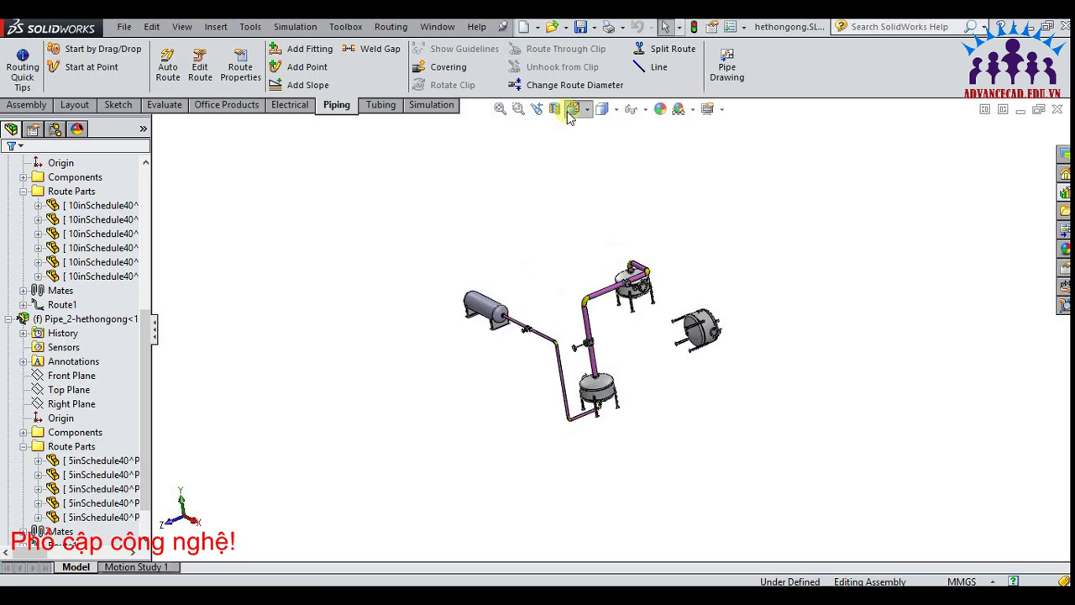
left_click(996, 401)
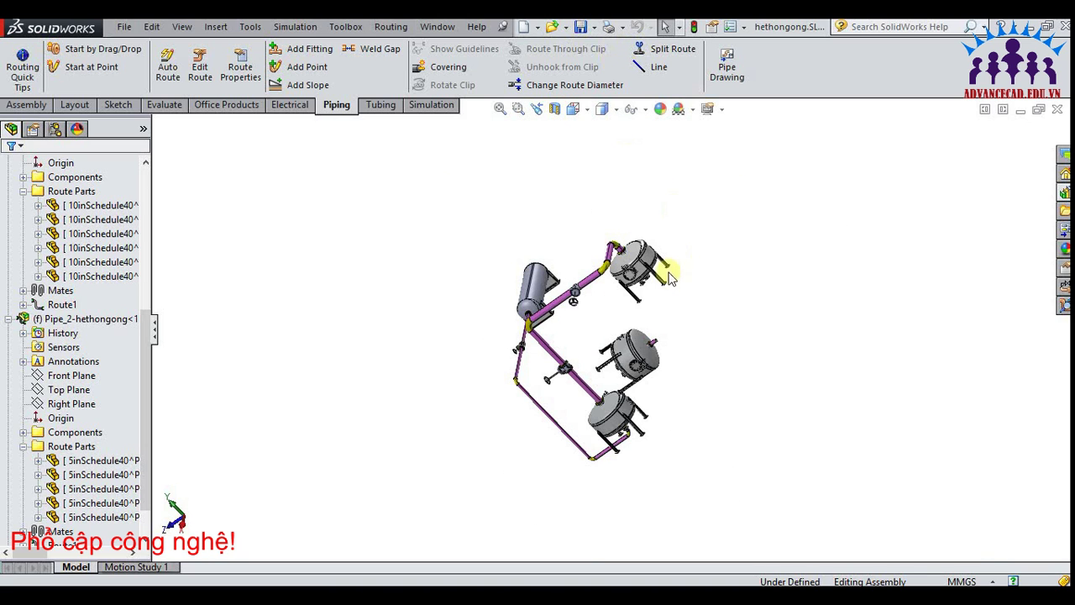
left_click(94, 516)
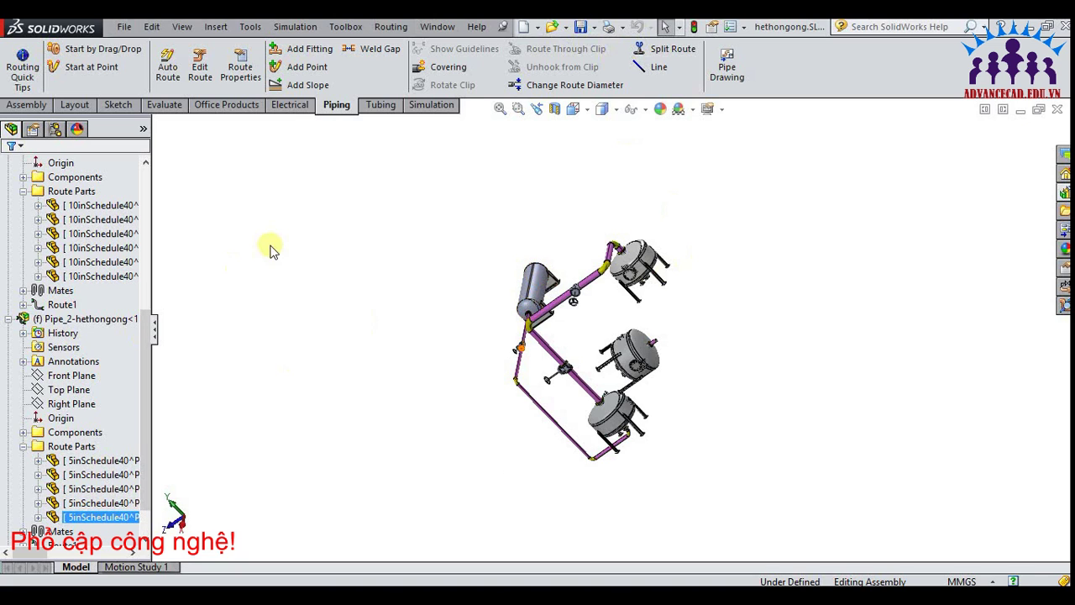
right_click(108, 304)
left_click(160, 307)
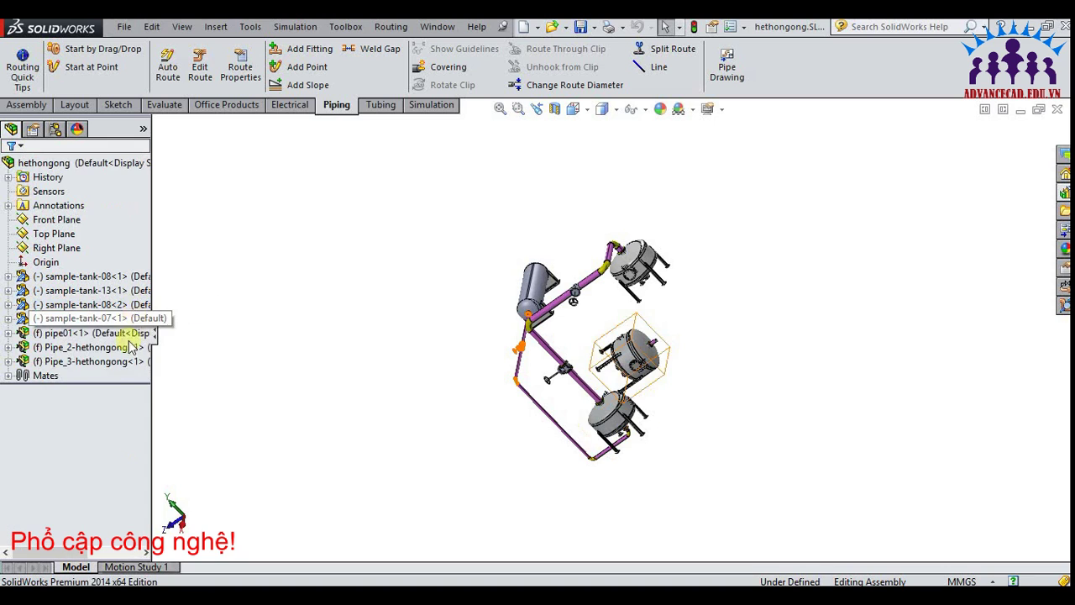
left_click(103, 363)
right_click(104, 363)
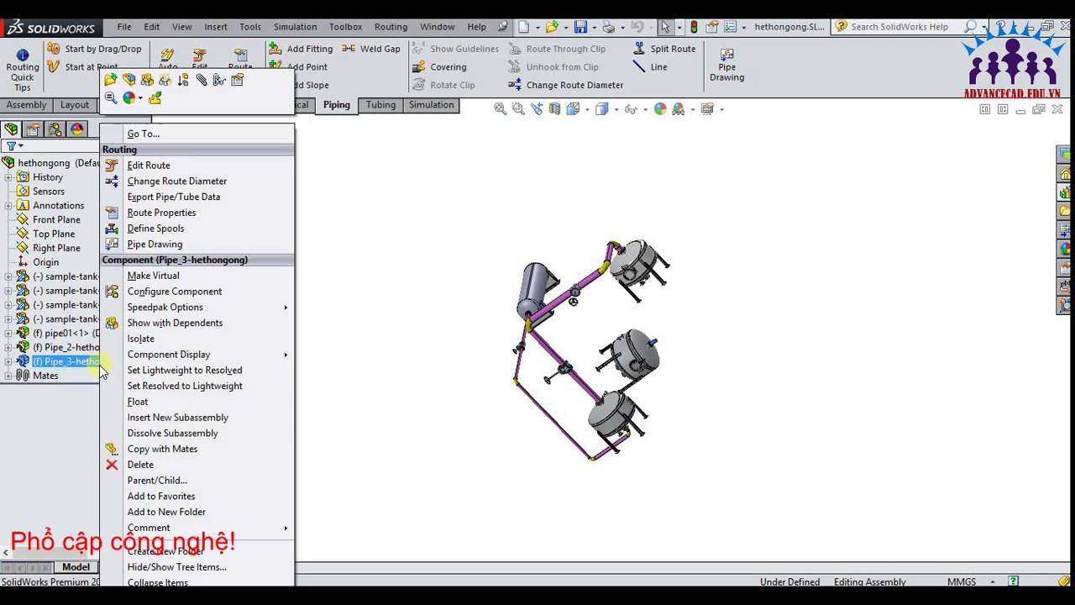
left_click(147, 465)
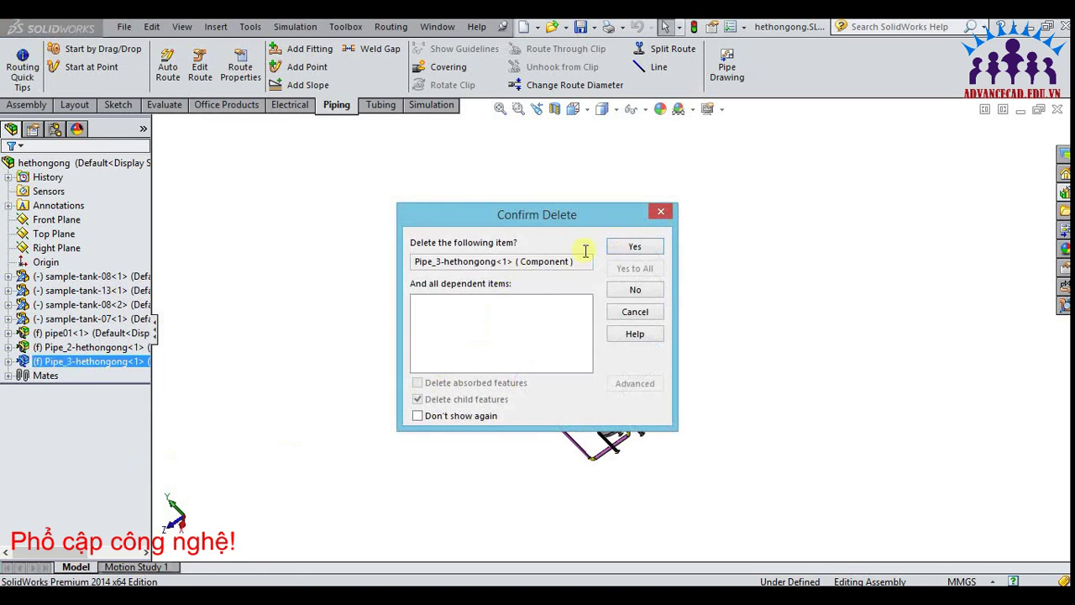
left_click(632, 246)
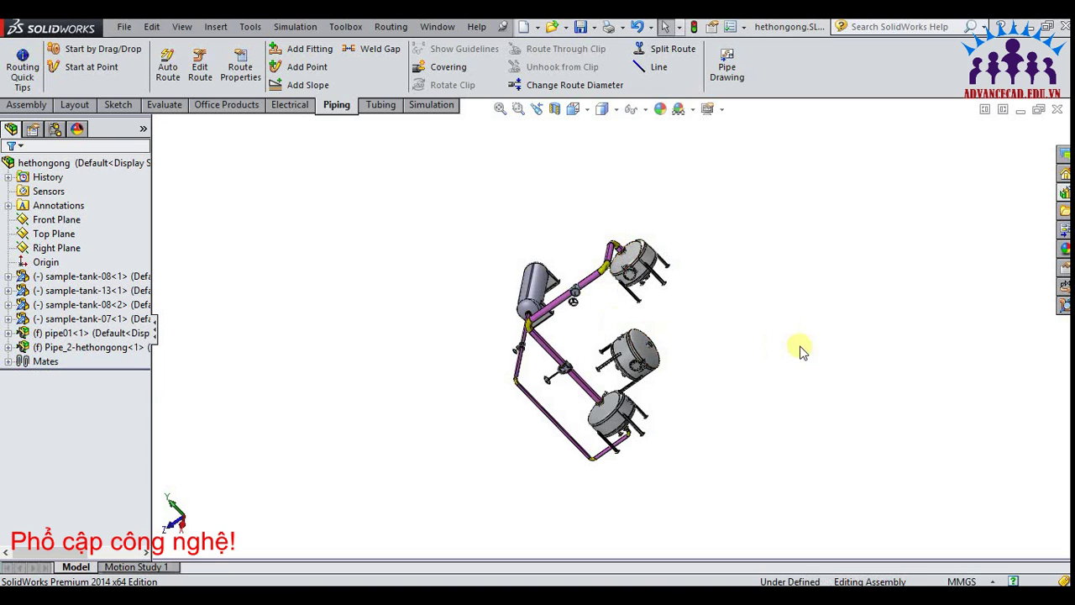
mouse_move(799, 349)
middle_mouse_down()
mouse_move(905, 278)
mouse_move(847, 245)
mouse_move(871, 228)
mouse_move(920, 233)
mouse_move(890, 213)
mouse_move(781, 221)
mouse_move(782, 278)
mouse_move(839, 287)
middle_mouse_up()
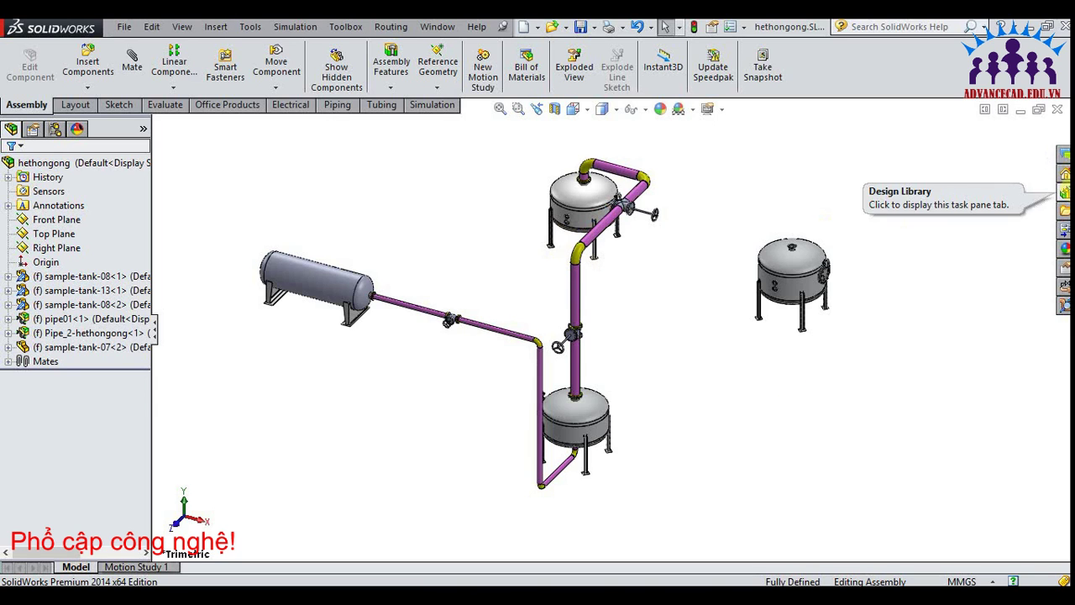
Drop a Slip On Flange 150-NPS5 on the right tank's top nozzle, accept route properties, and save
left_click(1065, 193)
left_click_drag(931, 285, 794, 245)
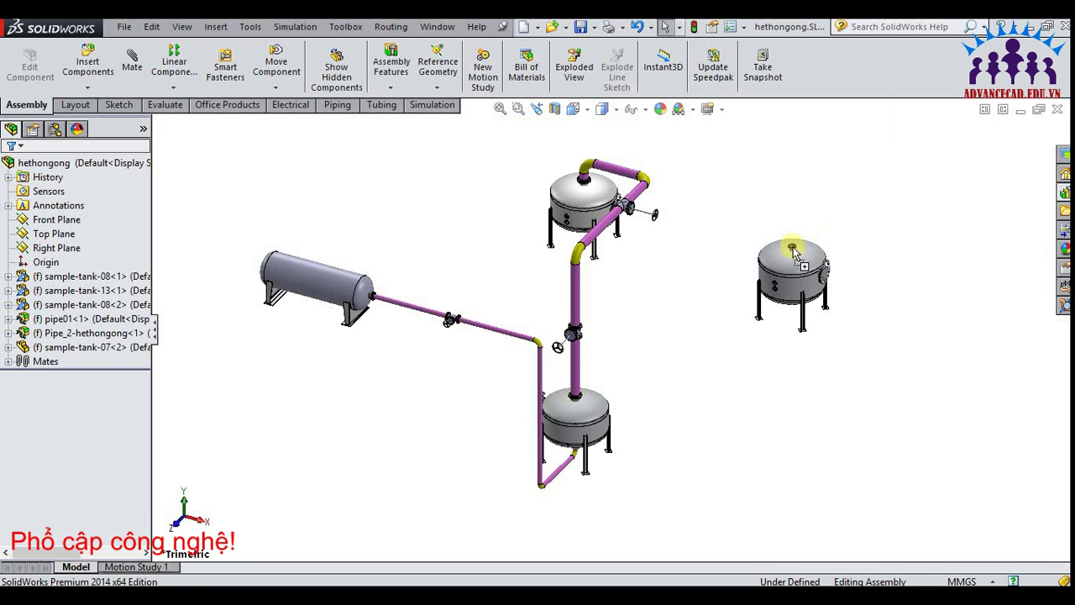
left_click_drag(794, 249, 807, 243)
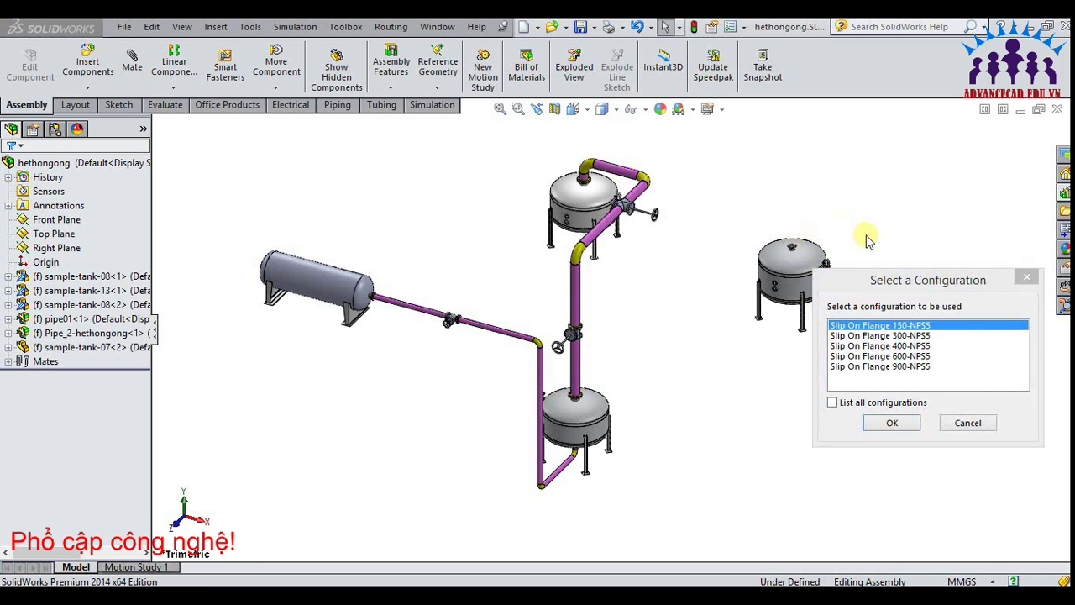
left_click(889, 423)
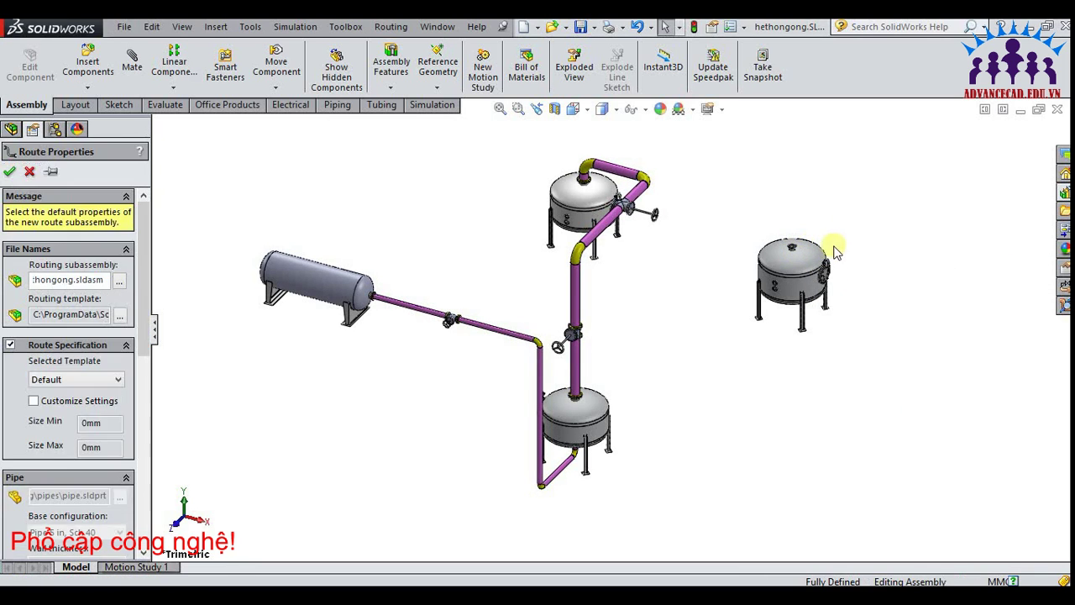
scroll(835, 247, "down", 3)
scroll(727, 279, "down", 3)
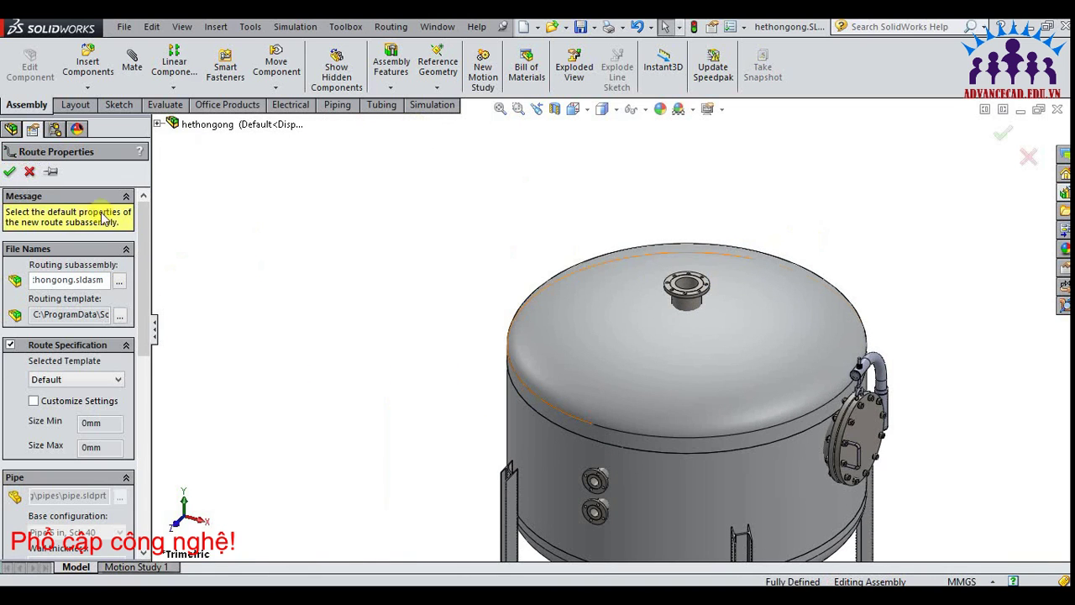
left_click(9, 172)
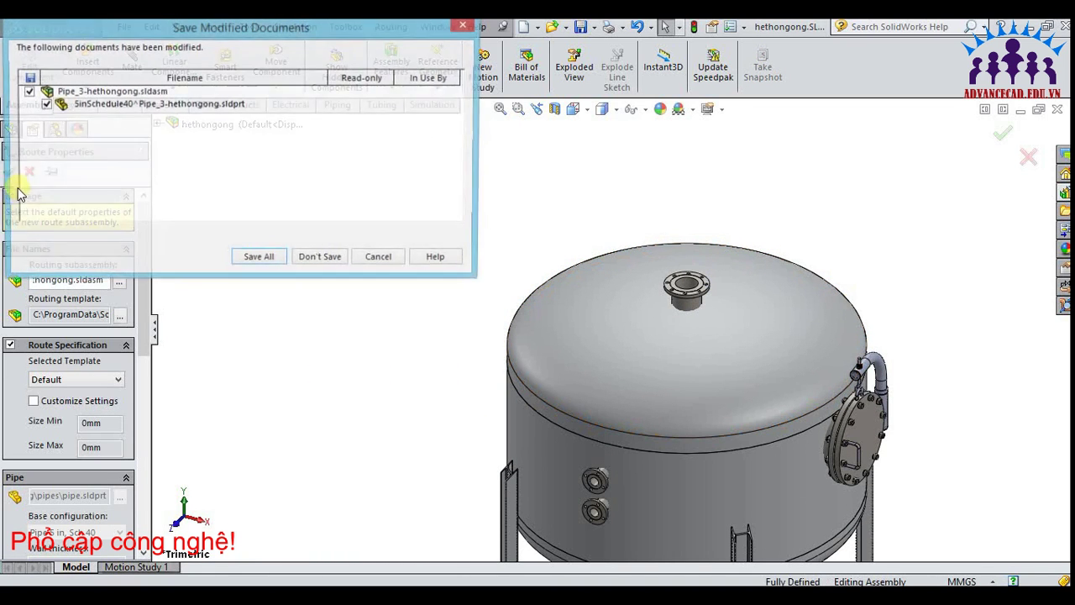
left_click(380, 259)
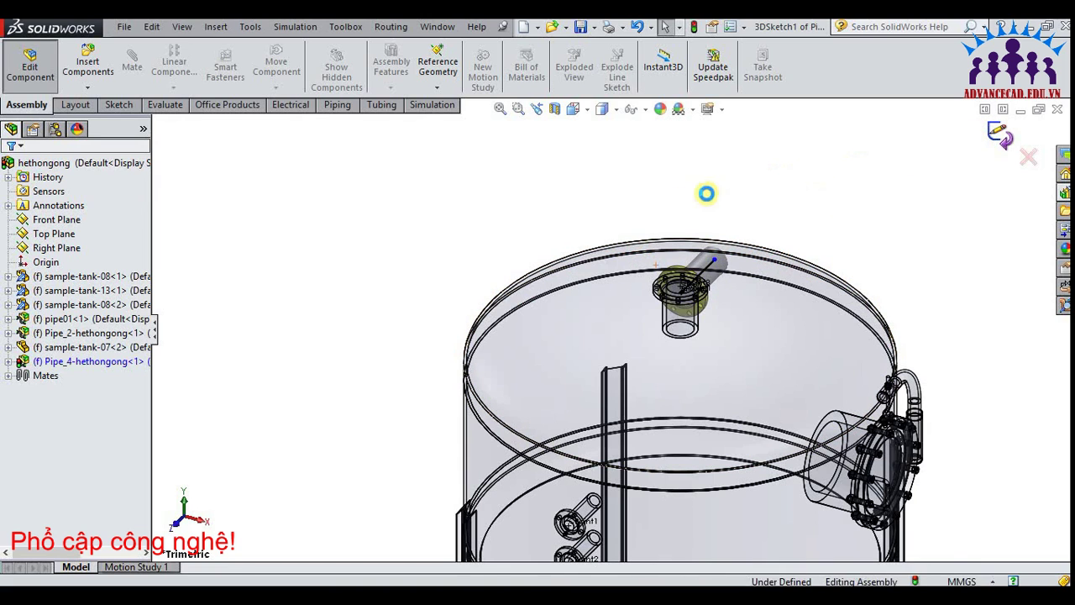
Exit route editing and delete the Pipe_4-hethongong route
left_click(1011, 143)
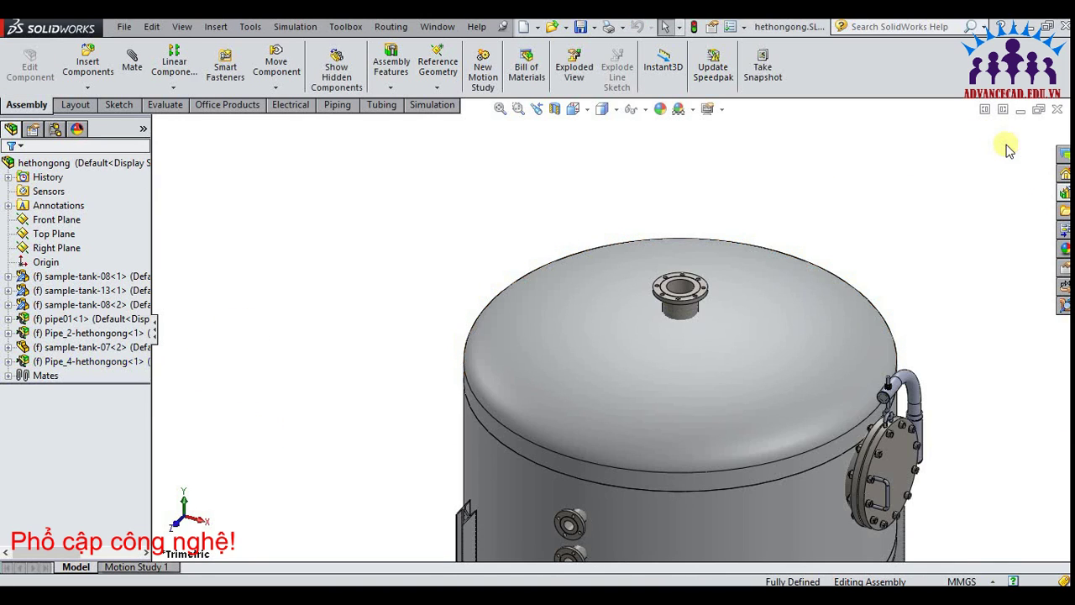
right_click(25, 361)
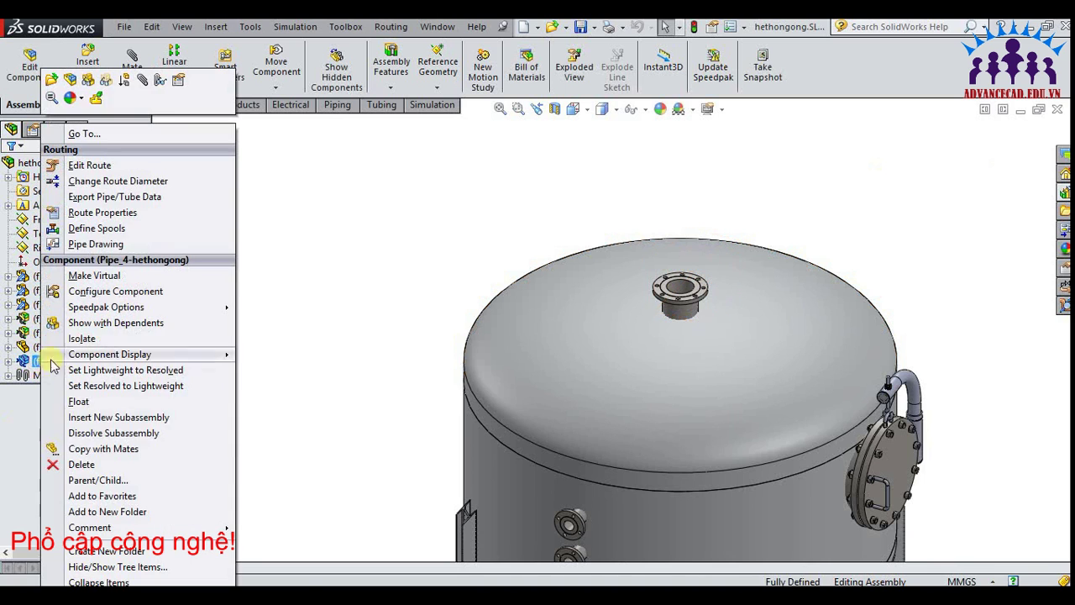
left_click(82, 464)
left_click(630, 246)
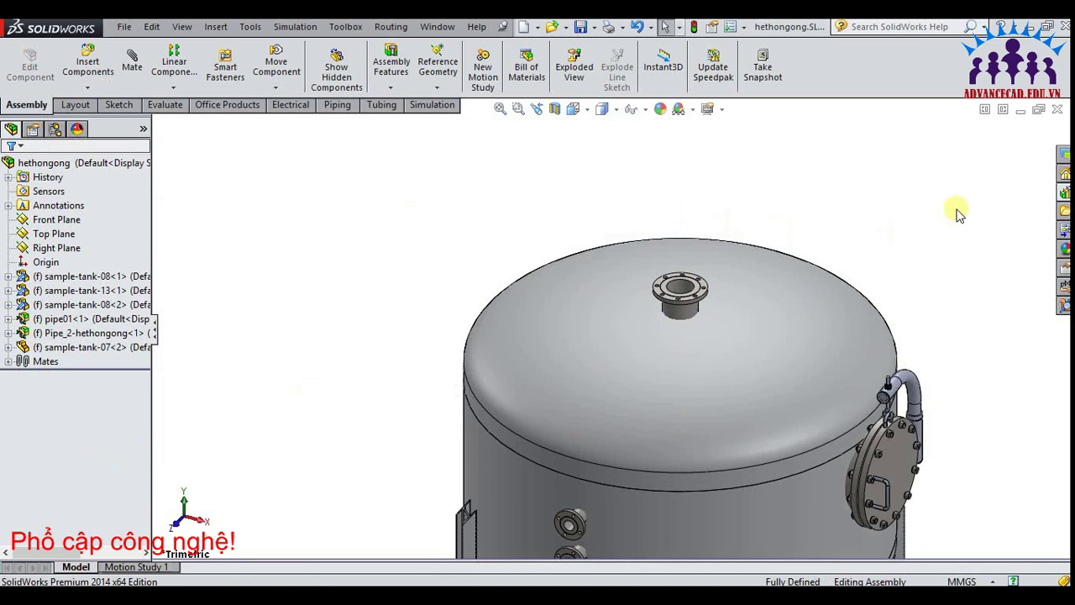
Place a Slip On Flange 150-NPS5 on the tank's top nozzle, creating Pipe_5-hethongong, and save all
left_click(1064, 198)
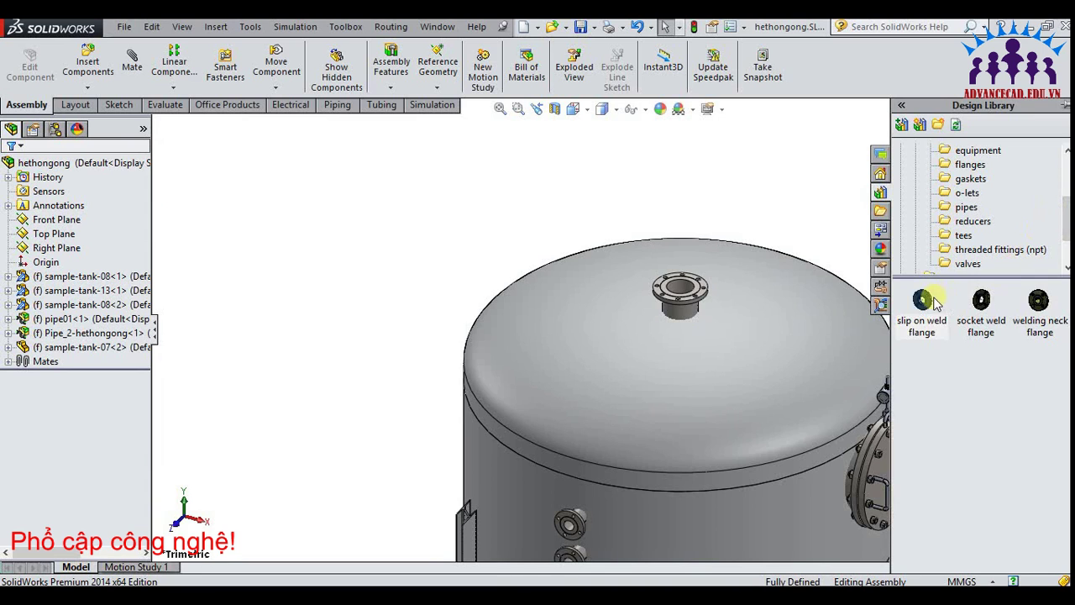
left_click_drag(935, 301, 711, 281)
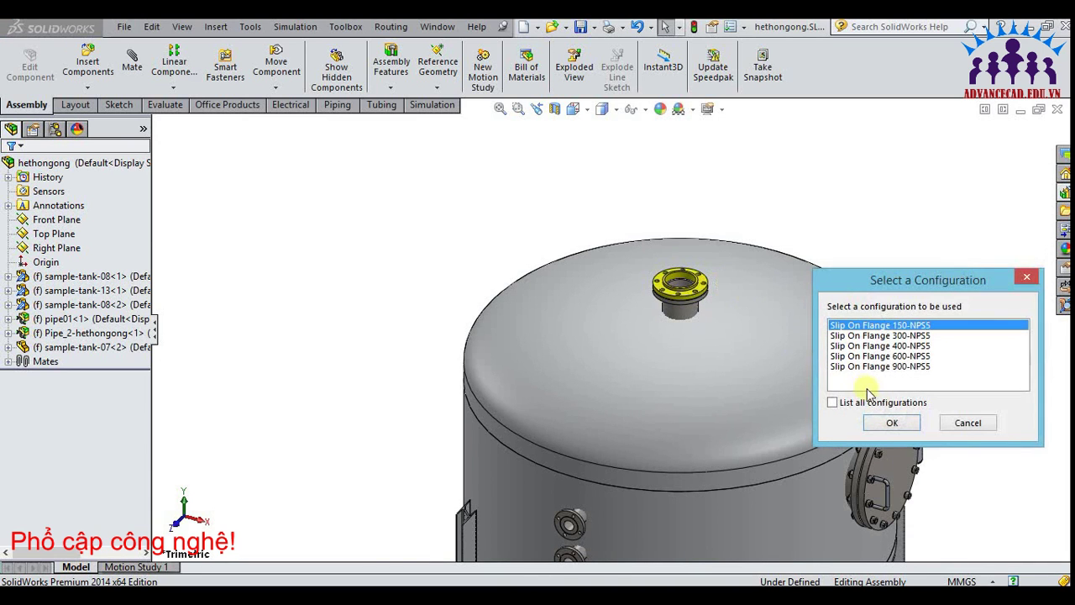
left_click(890, 421)
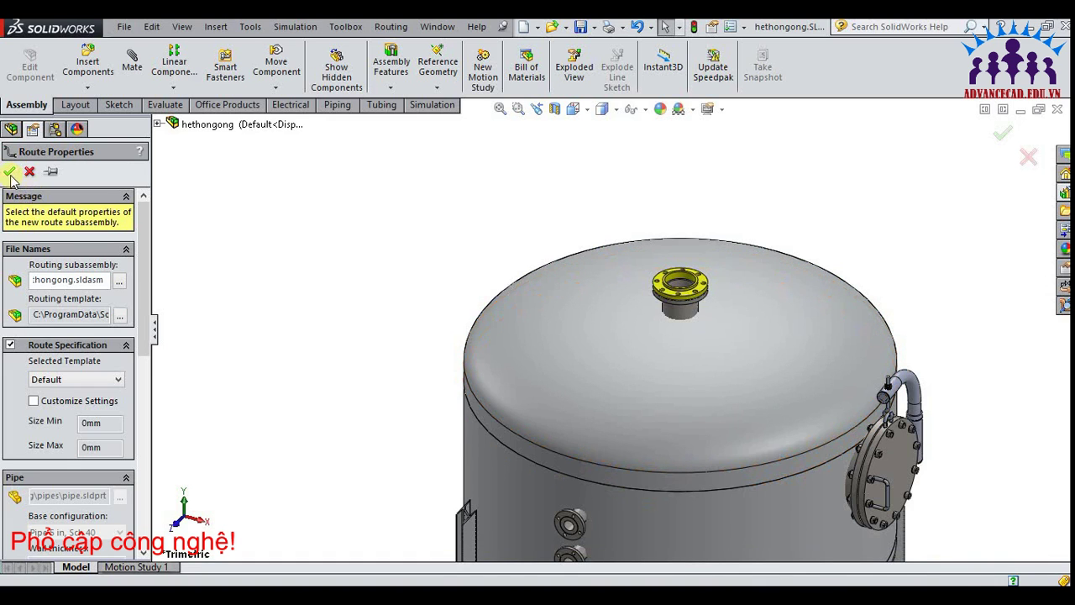
left_click(9, 172)
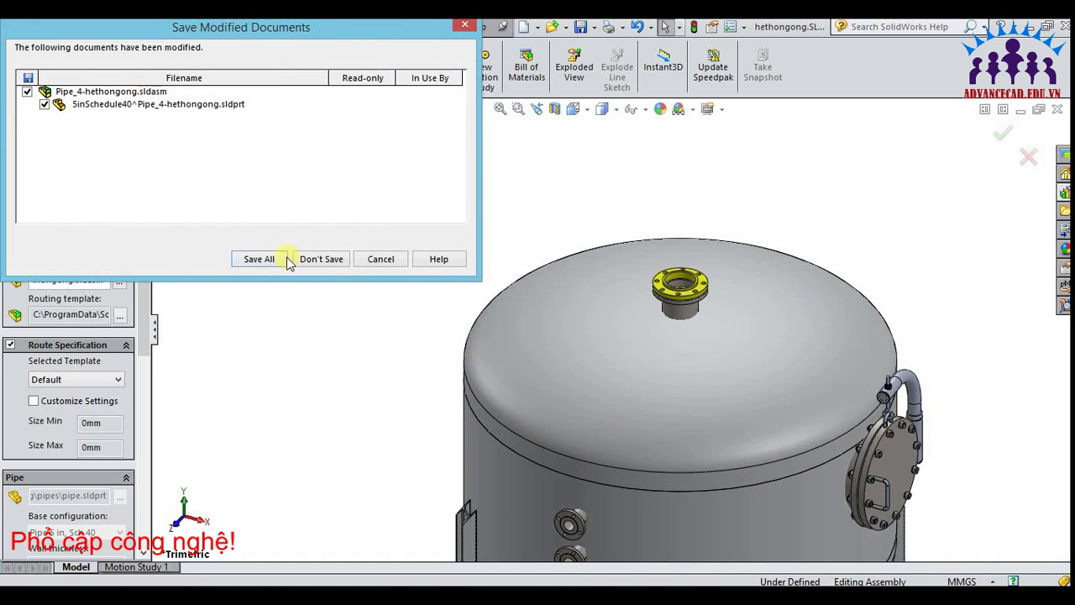
left_click(273, 260)
left_click(544, 269)
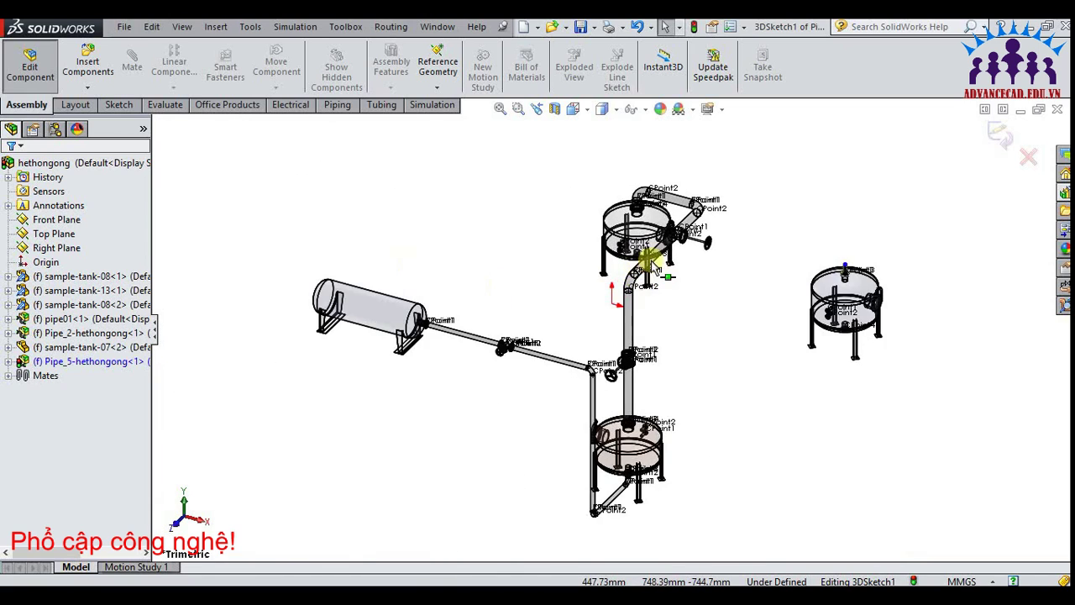
Orbit and zoom the view to expose the underside nozzle of the fourth tank
scroll(652, 262, "down", 2)
scroll(639, 257, "down", 3)
scroll(613, 244, "down", 3)
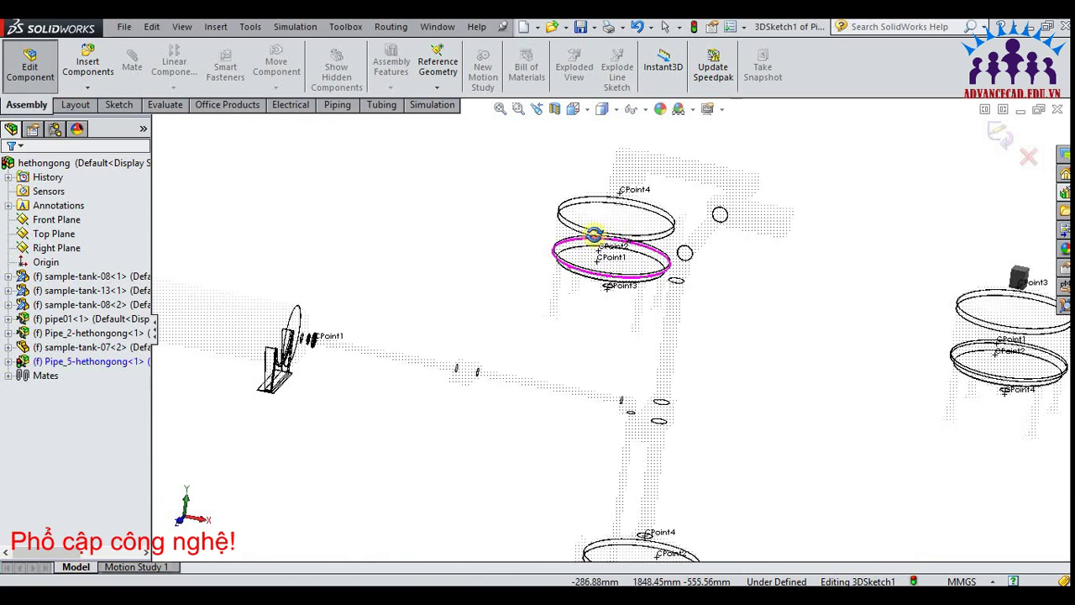
mouse_move(593, 234)
middle_mouse_down()
mouse_move(620, 190)
mouse_move(581, 288)
mouse_move(589, 341)
middle_mouse_up()
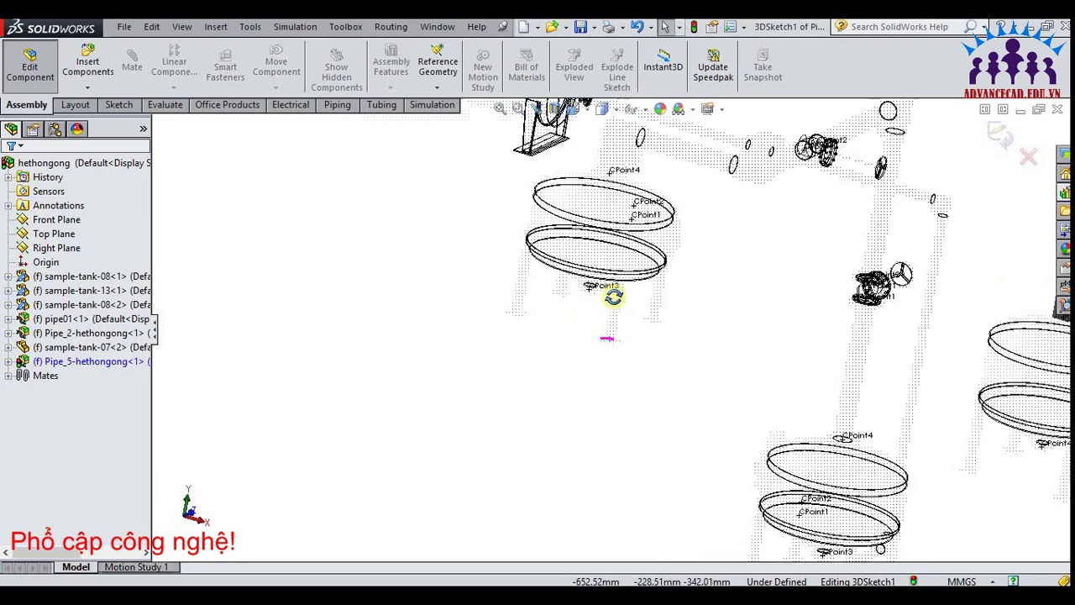
middle_click_drag(613, 297, 624, 269)
scroll(626, 267, "down", 2)
scroll(594, 323, "down", 3)
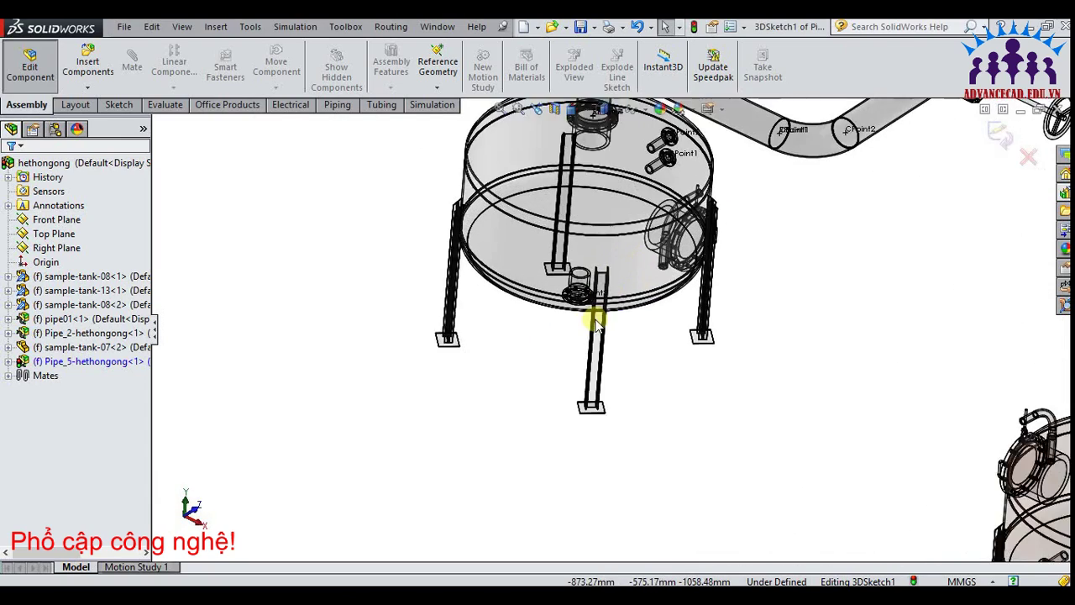
scroll(594, 324, "down", 3)
scroll(538, 336, "up", 2)
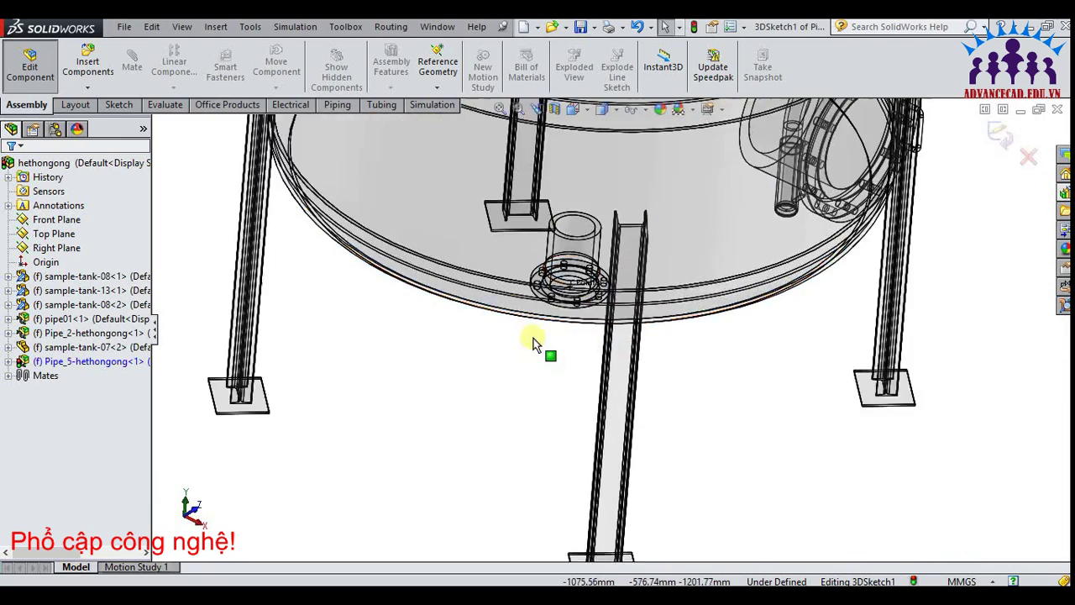
middle_click_drag(534, 343, 500, 367)
right_click(463, 384)
key("Escape")
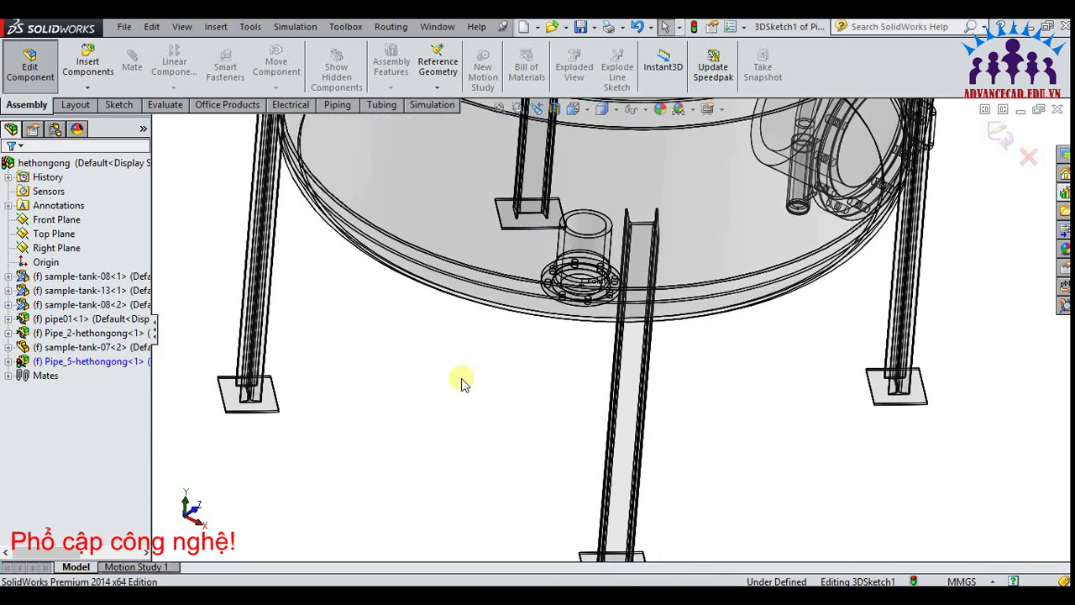
Place a Slip On Flange 150-NPS5 from the Design Library on the tank's bottom nozzle
left_click(1064, 193)
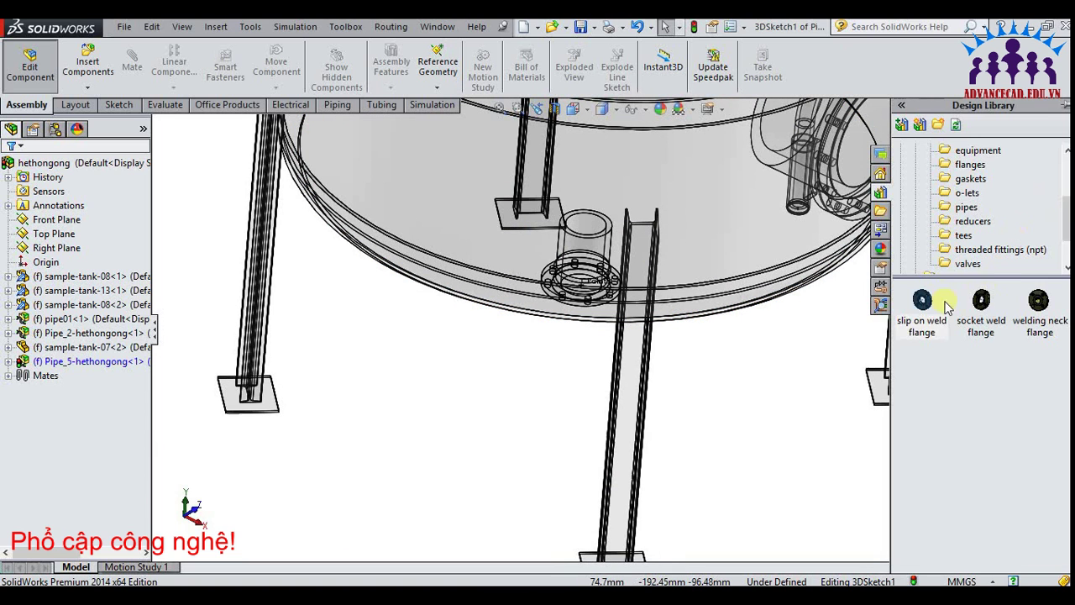
left_click_drag(923, 311, 600, 300)
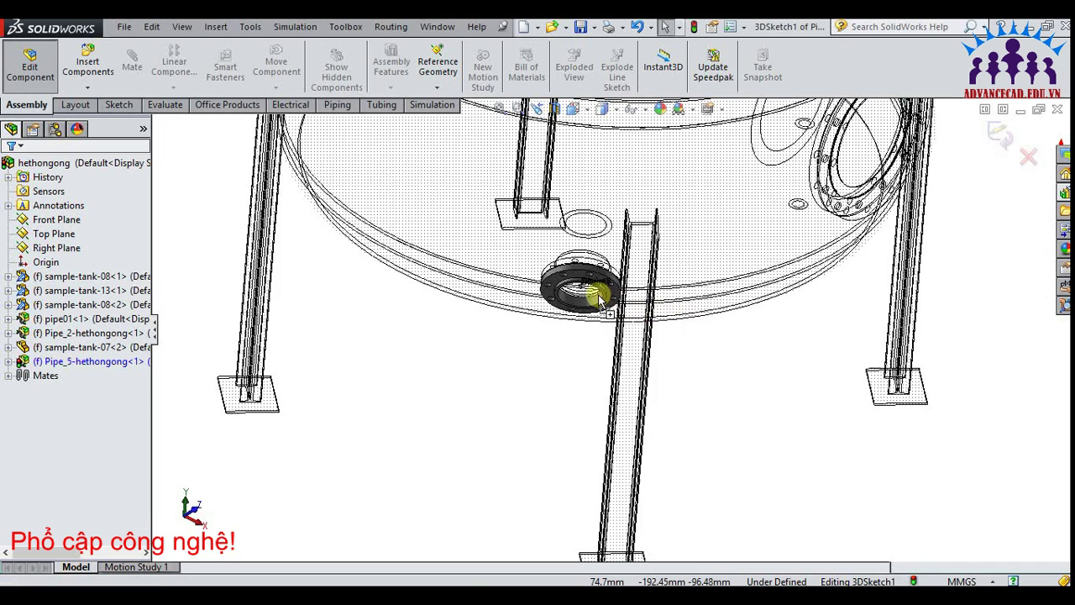
left_click(895, 419)
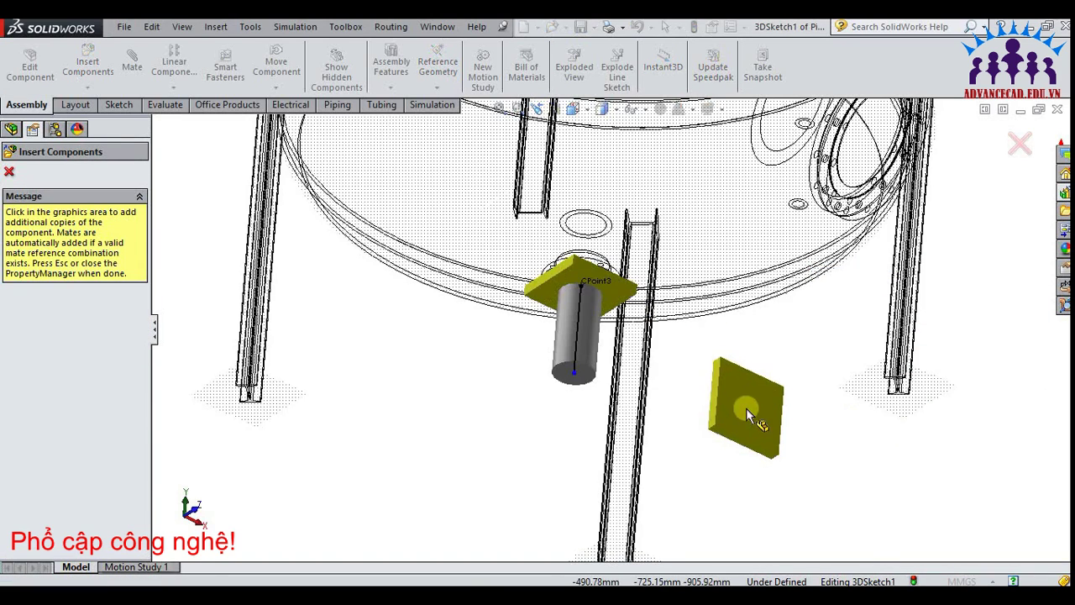
middle_click_drag(746, 408, 732, 443)
scroll(732, 442, "up", 3)
scroll(732, 443, "up", 4)
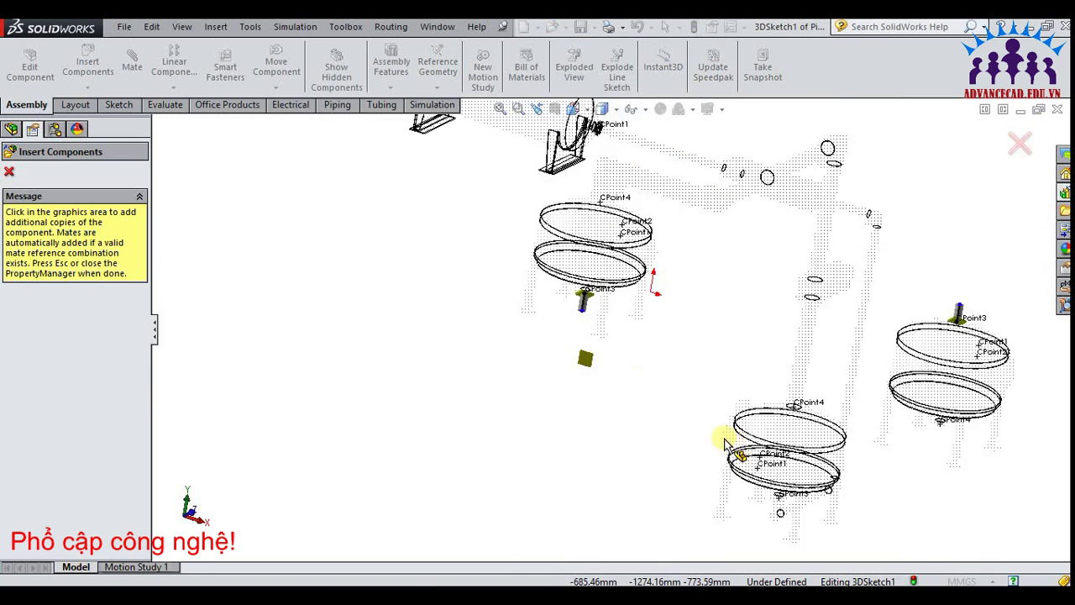
Close Insert Components and auto-route from the fourth tank's top flange to the new bottom flange
left_click(11, 174)
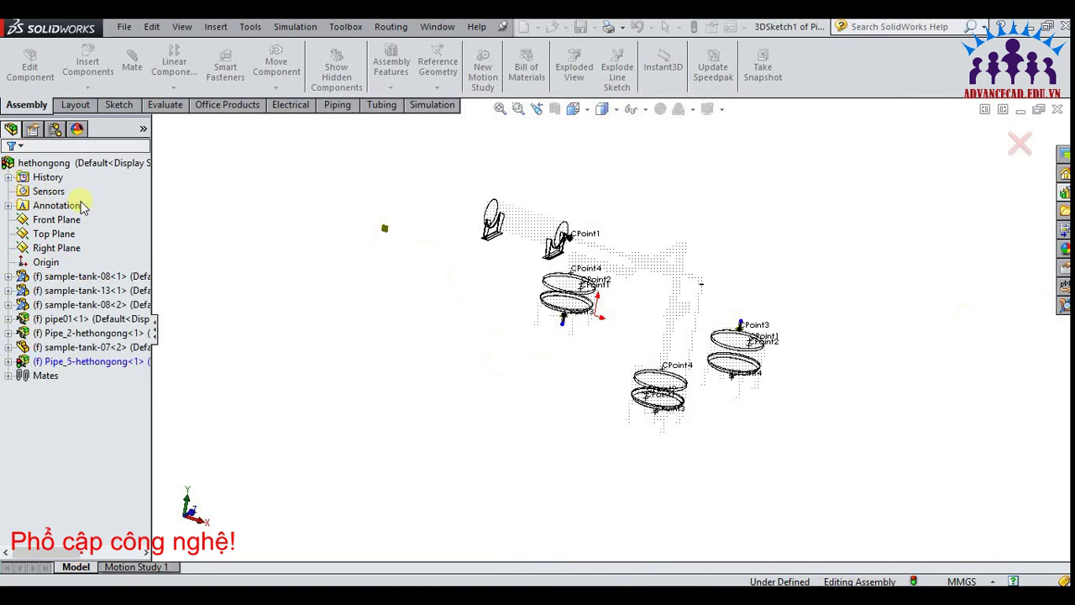
scroll(636, 274, "down", 1)
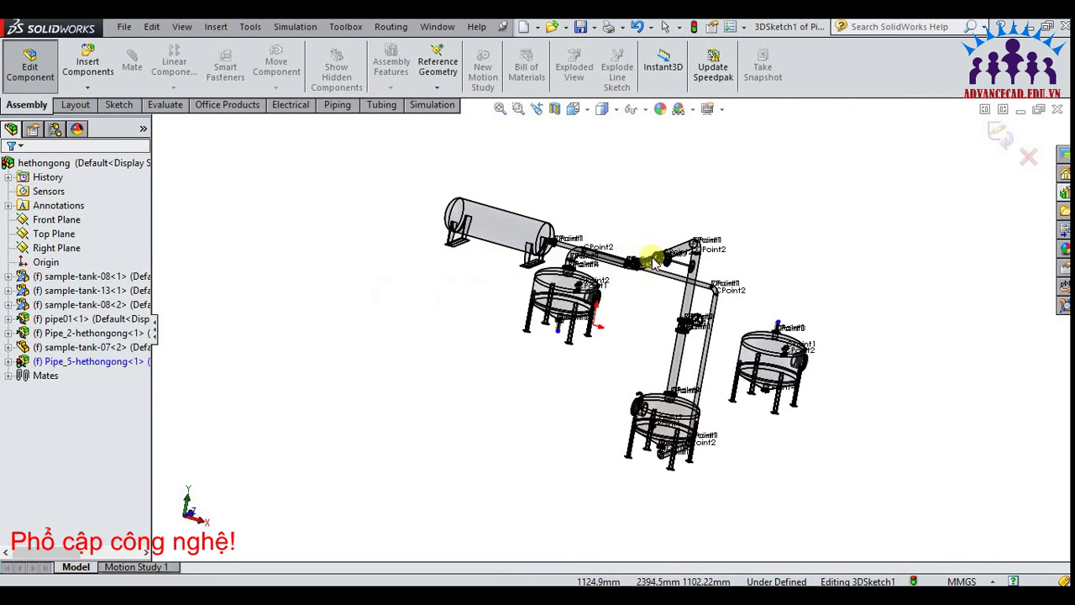
scroll(636, 274, "down", 1)
left_click(337, 104)
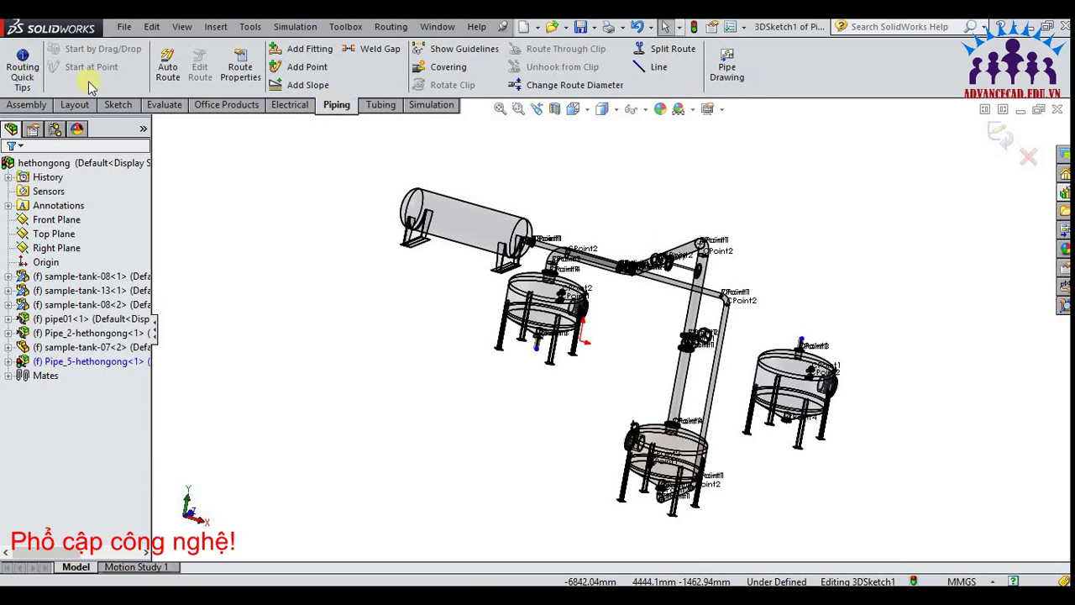
left_click(167, 67)
scroll(538, 357, "down", 1)
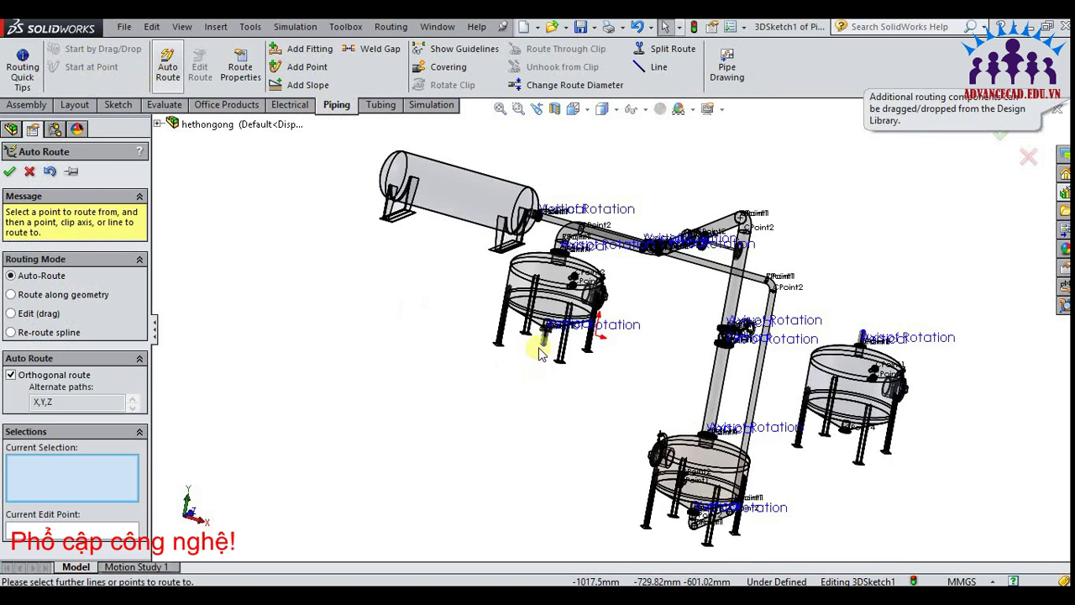
scroll(542, 346, "down", 1)
left_click(547, 344)
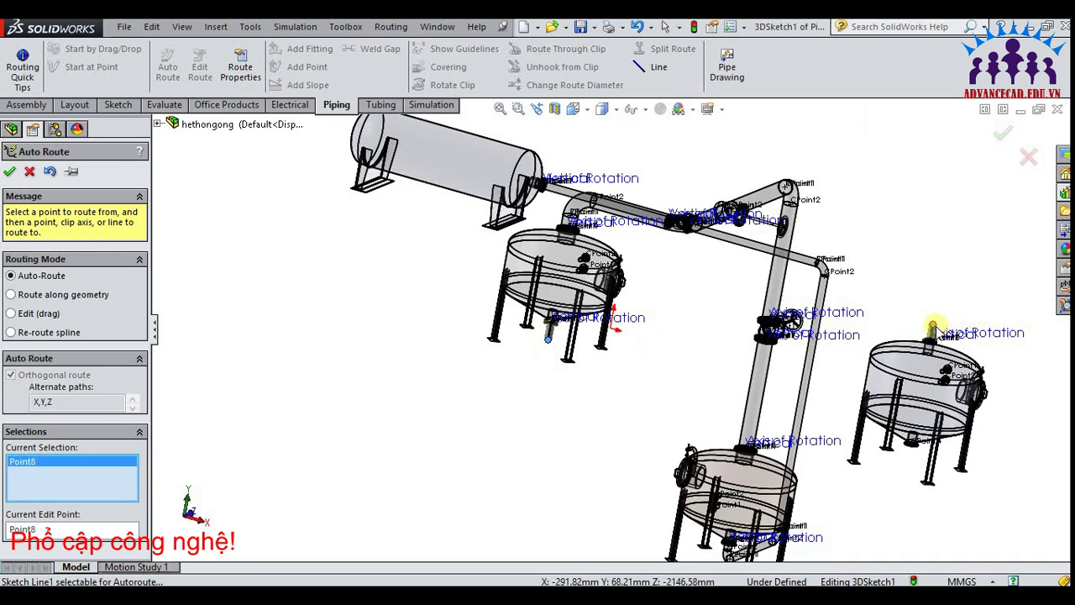
left_click(932, 327)
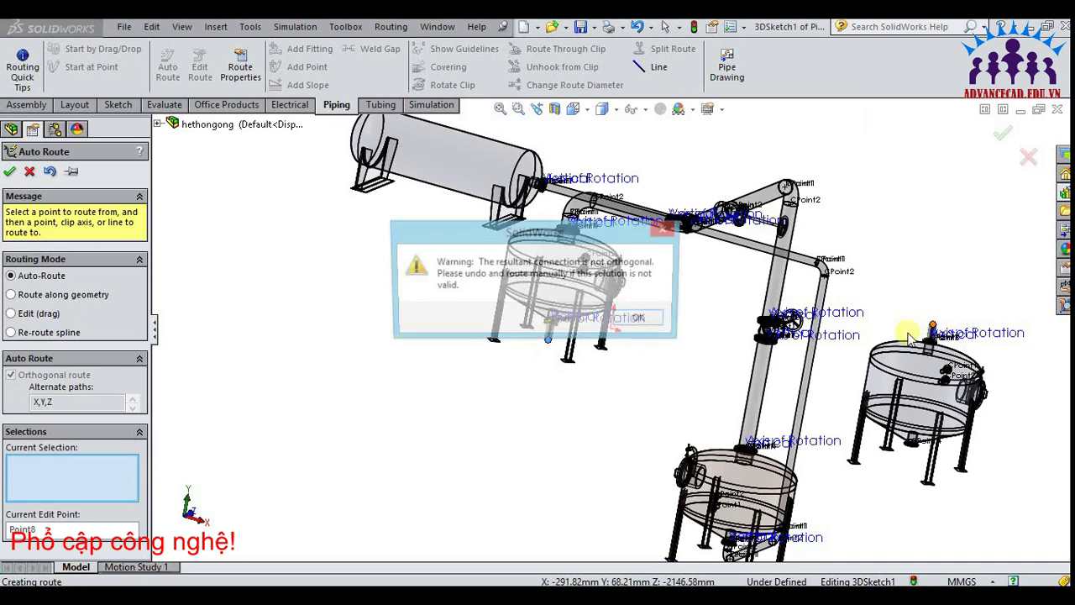
Accept the direct non-orthogonal Pipe_5 route with R90.50 bends and finish auto routing
left_click(653, 322)
left_click(585, 311)
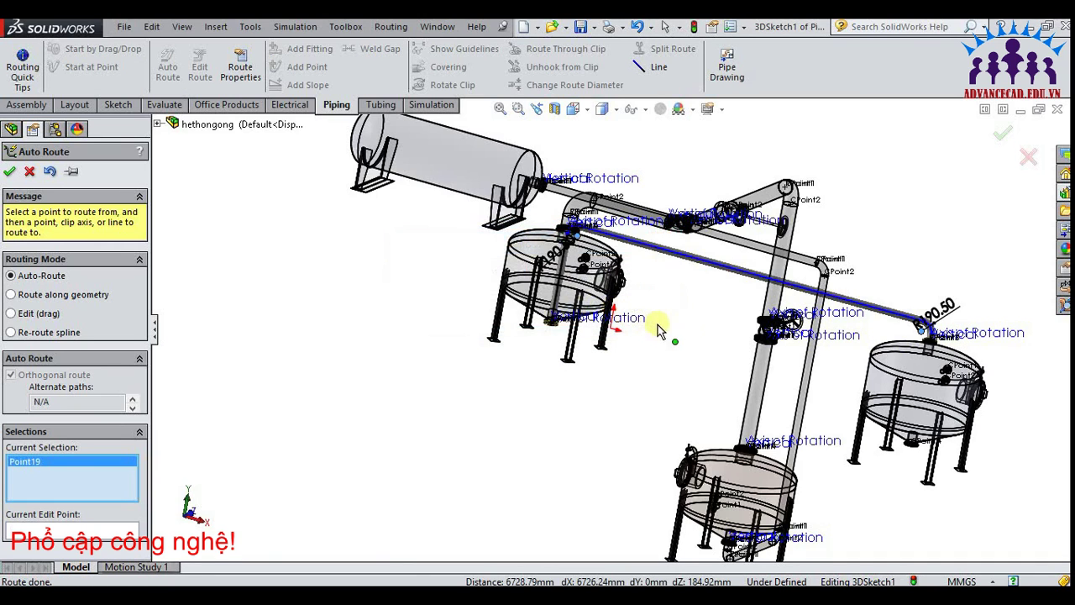
middle_click_drag(694, 347, 679, 351)
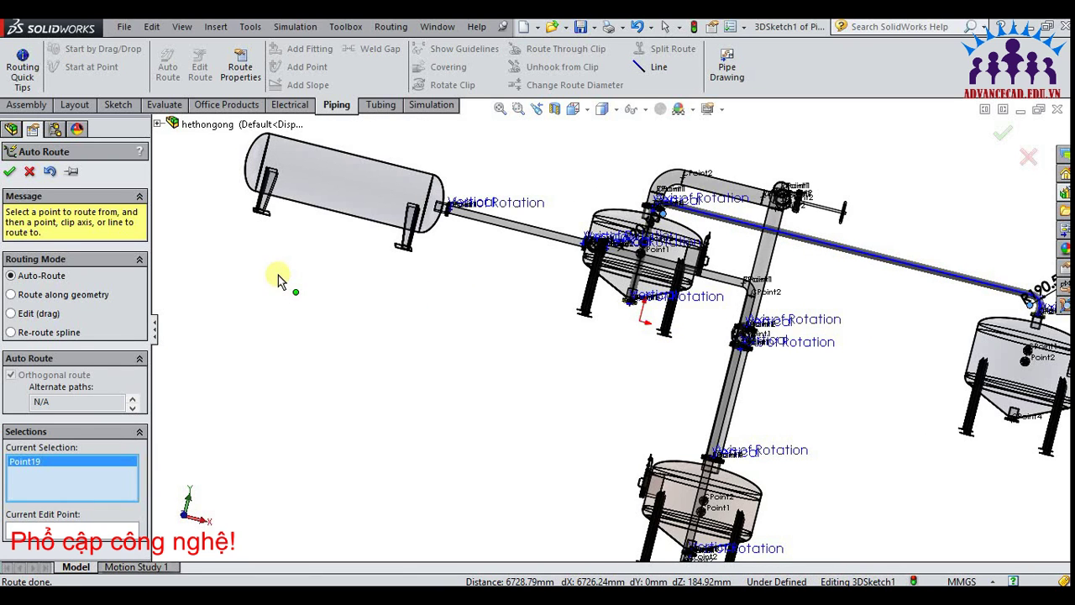
key("Return")
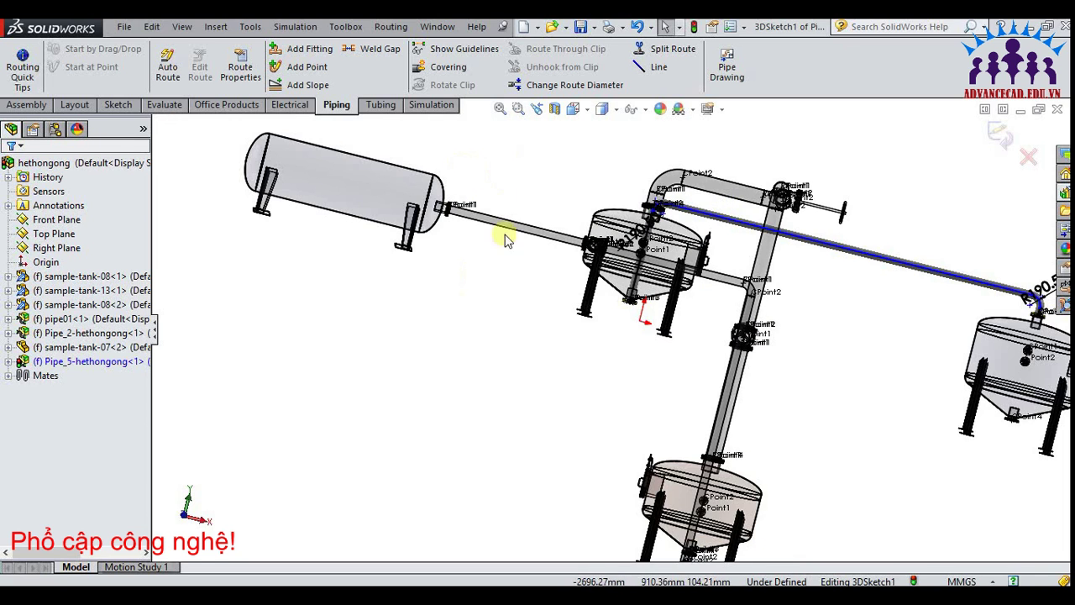
middle_click_drag(456, 312, 463, 311)
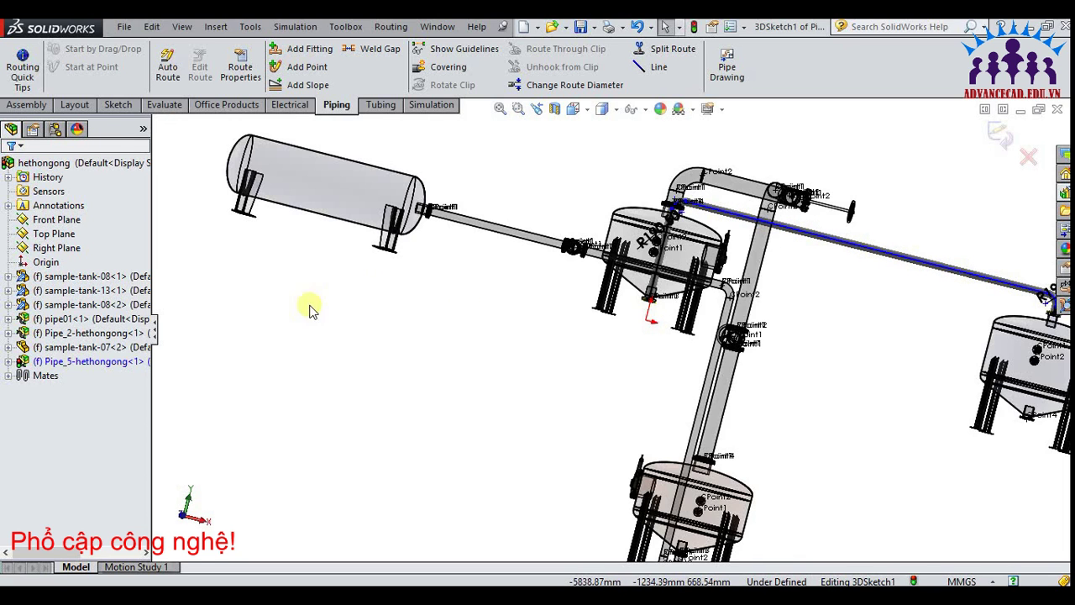
right_click(70, 361)
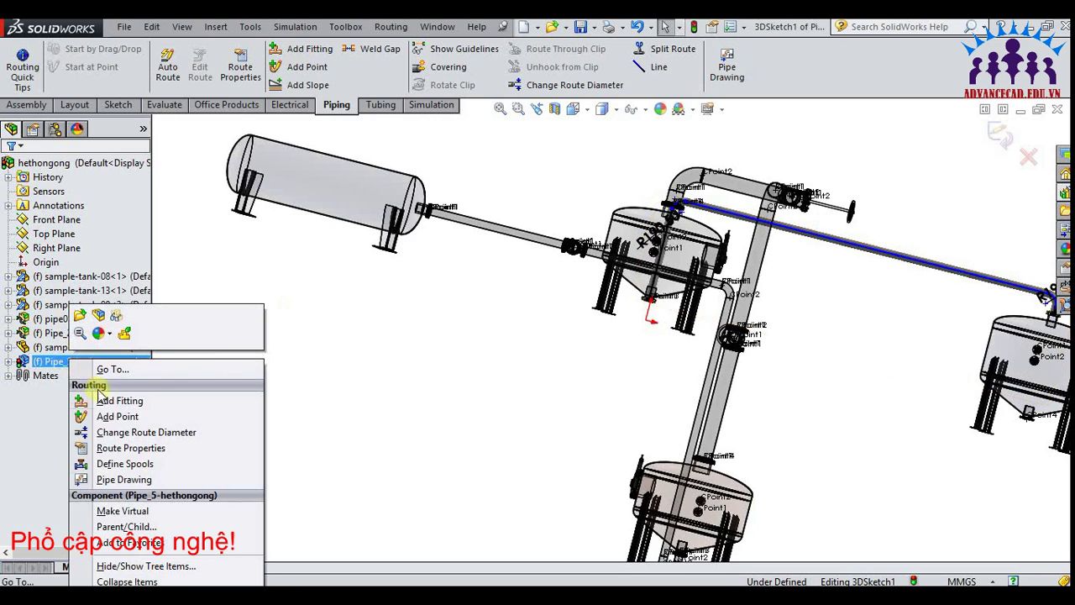
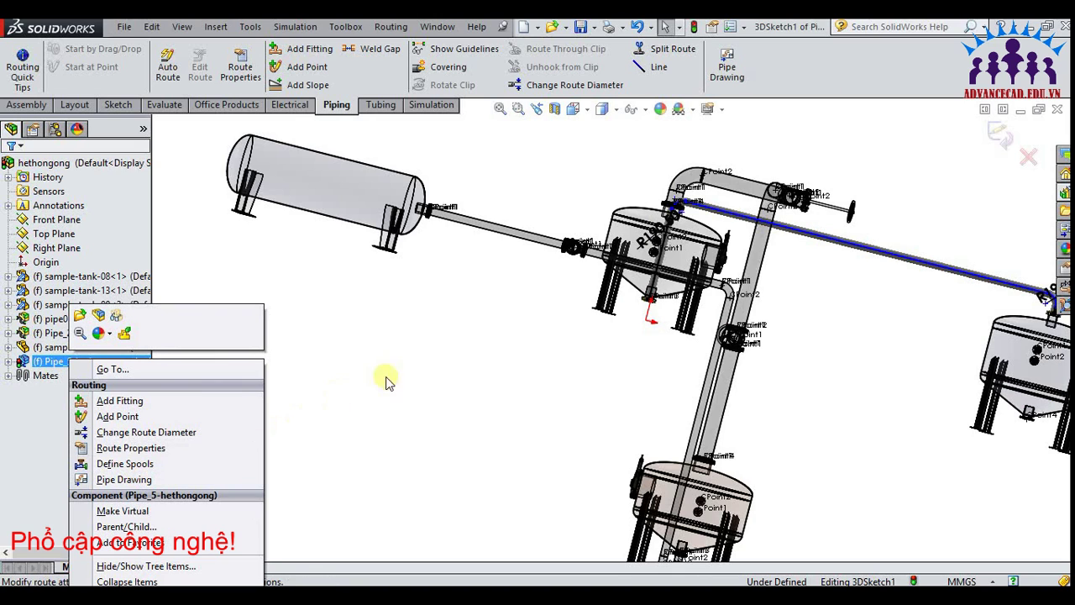
Drag the blue branch line down below the tanks, from the upper tank's bottom to the right tank
left_click(420, 357)
middle_click_drag(420, 357, 457, 330)
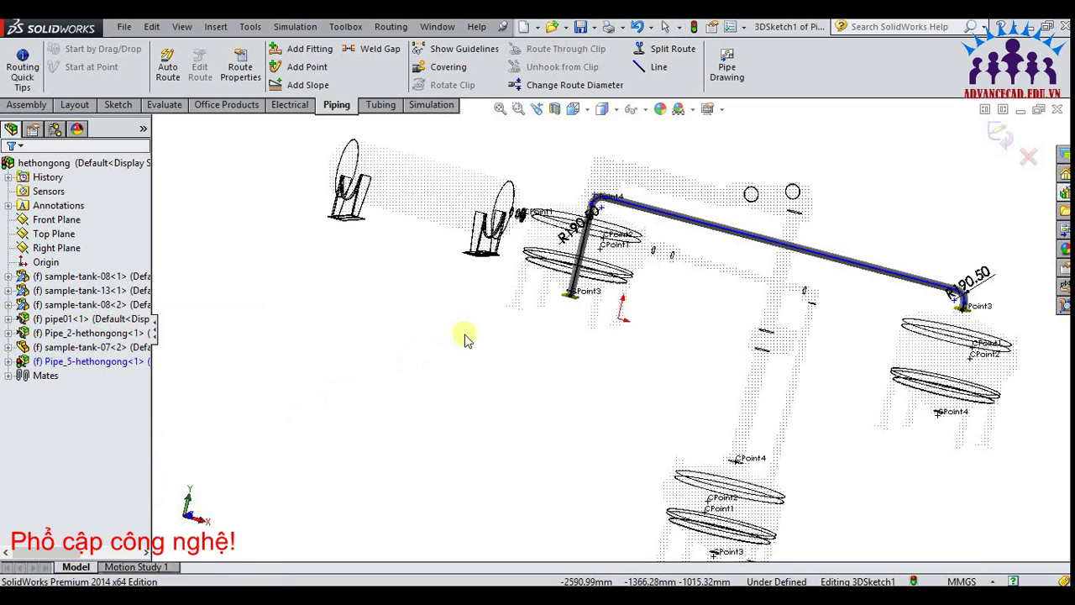
left_click_drag(694, 236, 642, 367)
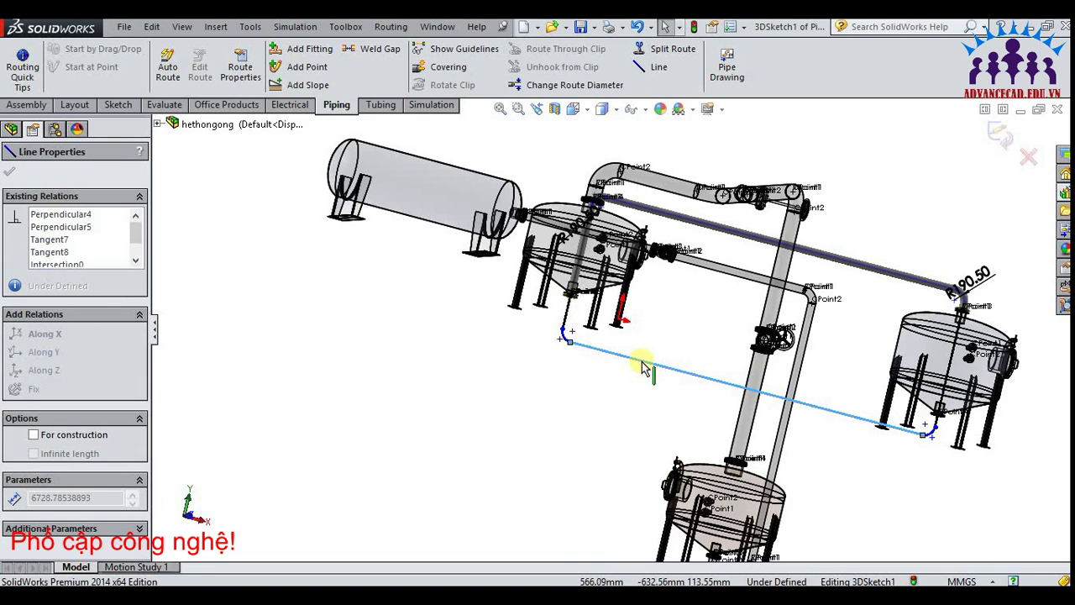
left_click_drag(643, 367, 641, 368)
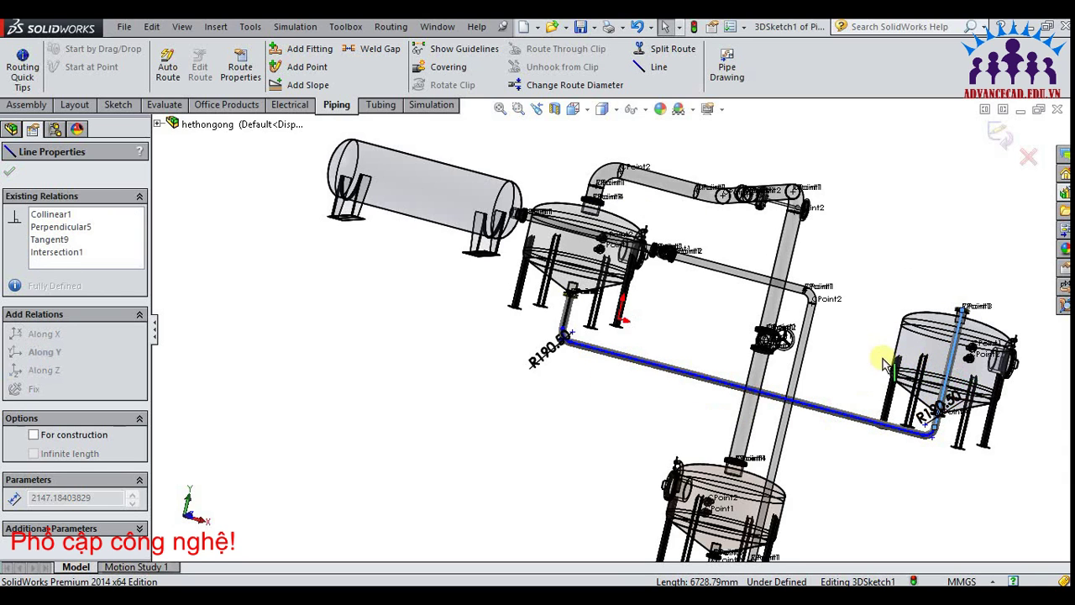
left_click(11, 173)
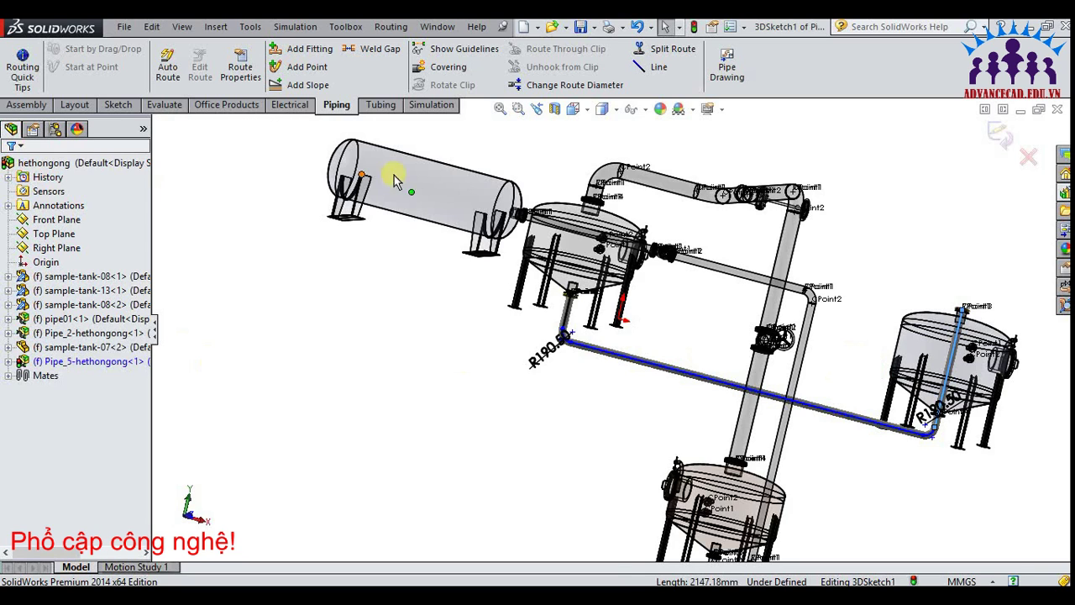
Exit route editing so the lowered branch rebuilds as purple pipe, and inspect it in isometric view
left_click(995, 139)
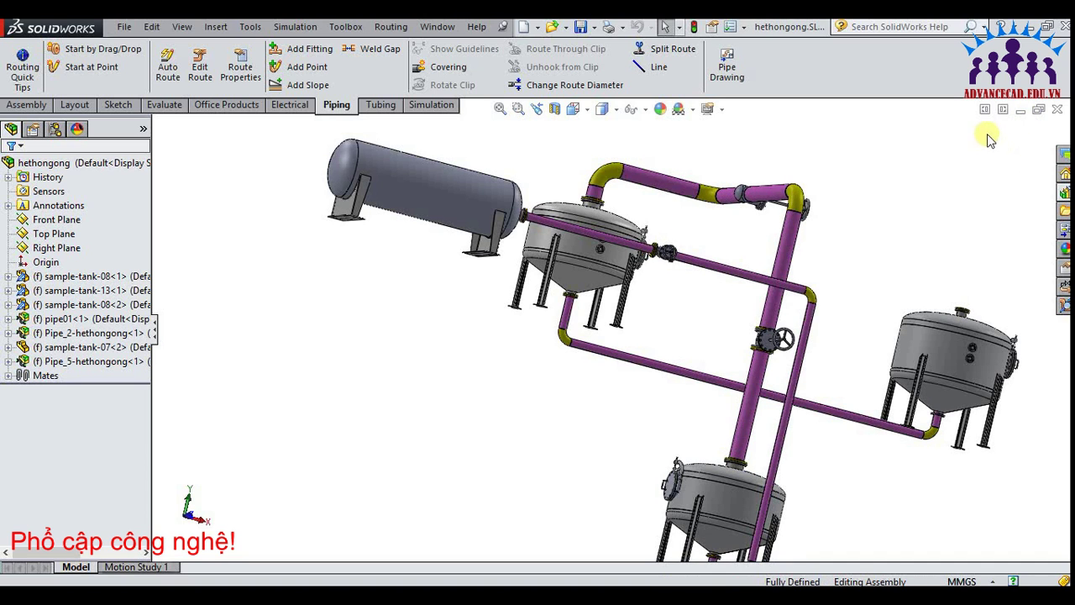
middle_click_drag(941, 176, 923, 197)
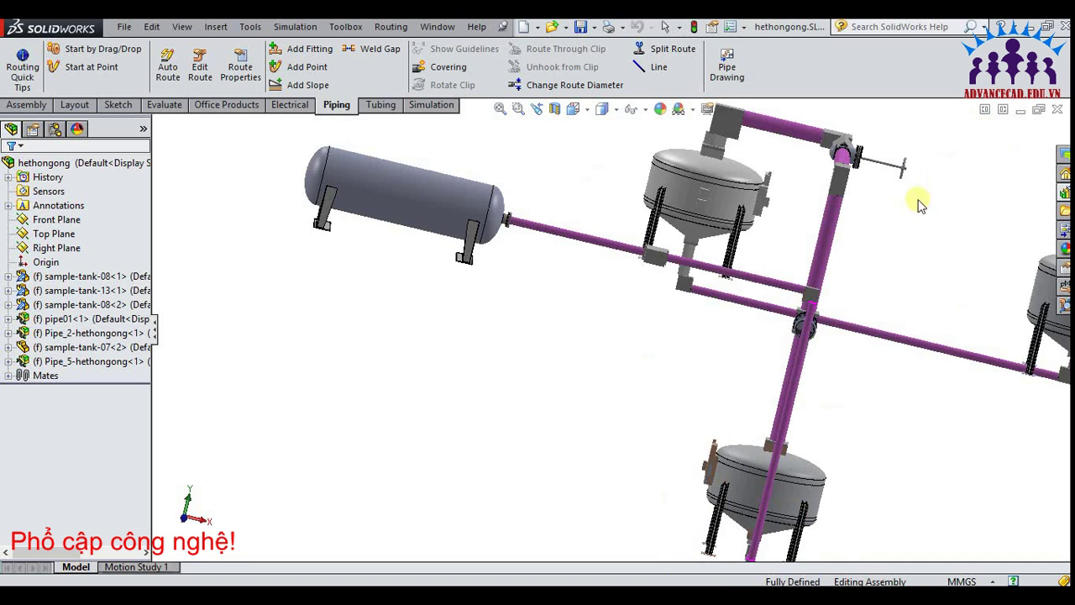
left_click(573, 109)
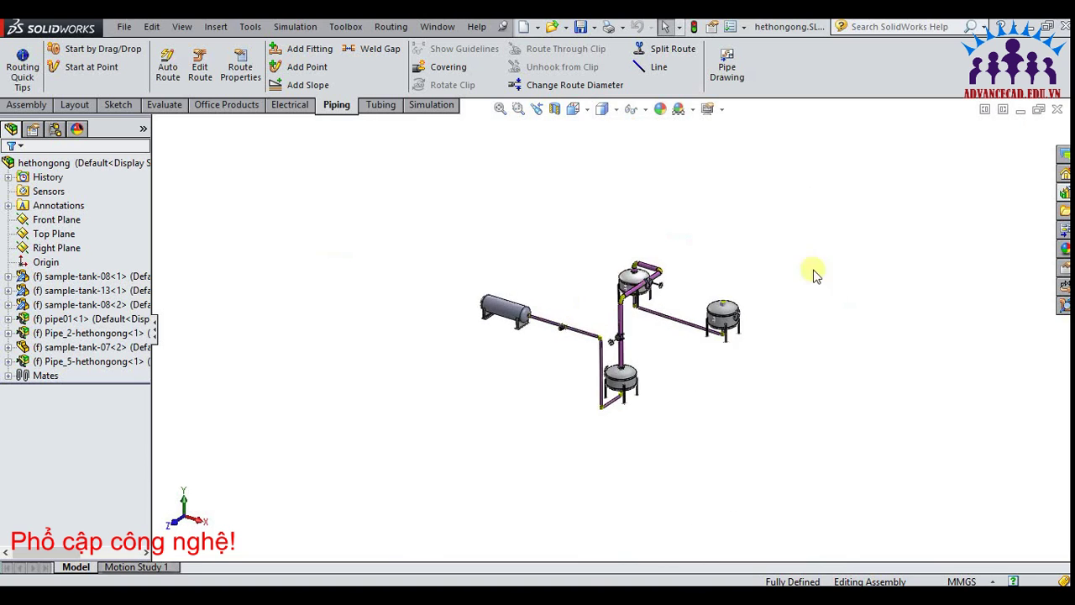
scroll(813, 273, "down", 2)
scroll(891, 303, "down", 2)
scroll(882, 307, "down", 3)
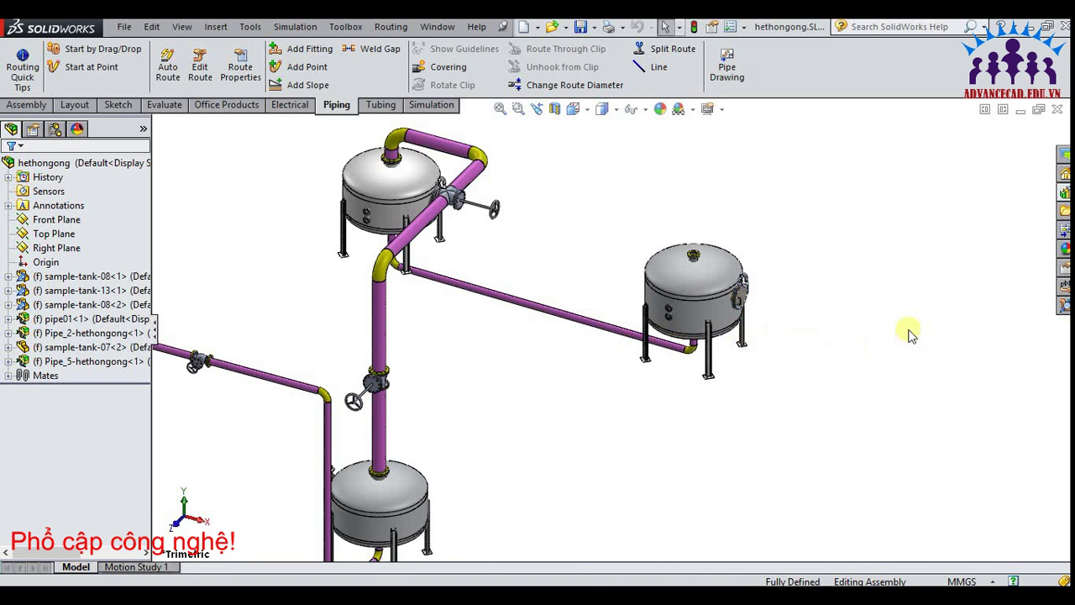
mouse_move(470, 250)
middle_mouse_down()
mouse_move(428, 235)
mouse_move(515, 284)
mouse_move(557, 274)
middle_mouse_up()
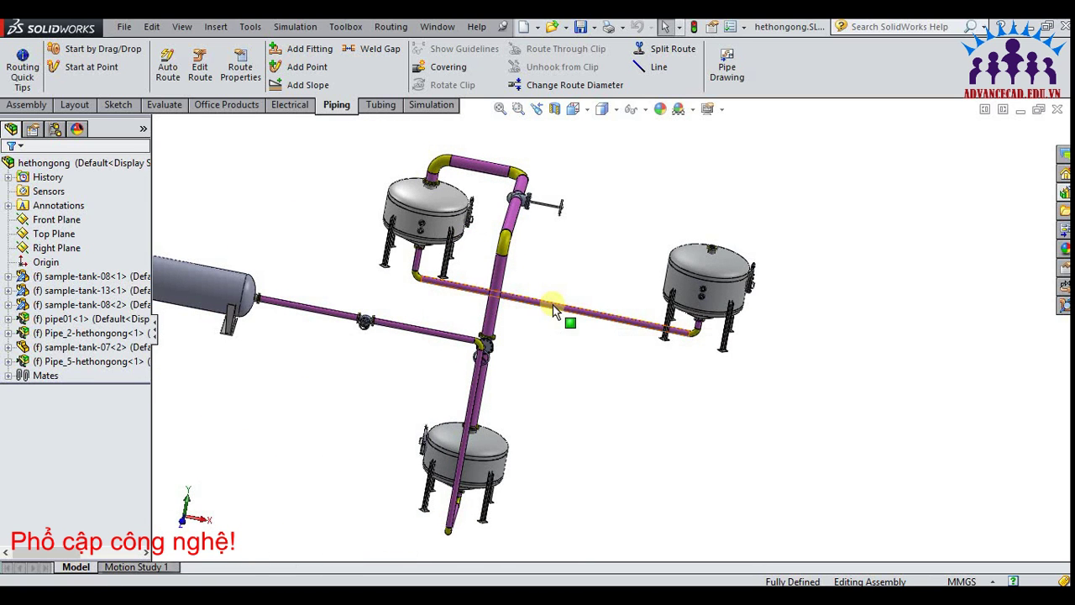
right_click(562, 302)
Edit the branch route and delete the elbow arc and long horizontal line into the right tank
left_click(571, 306)
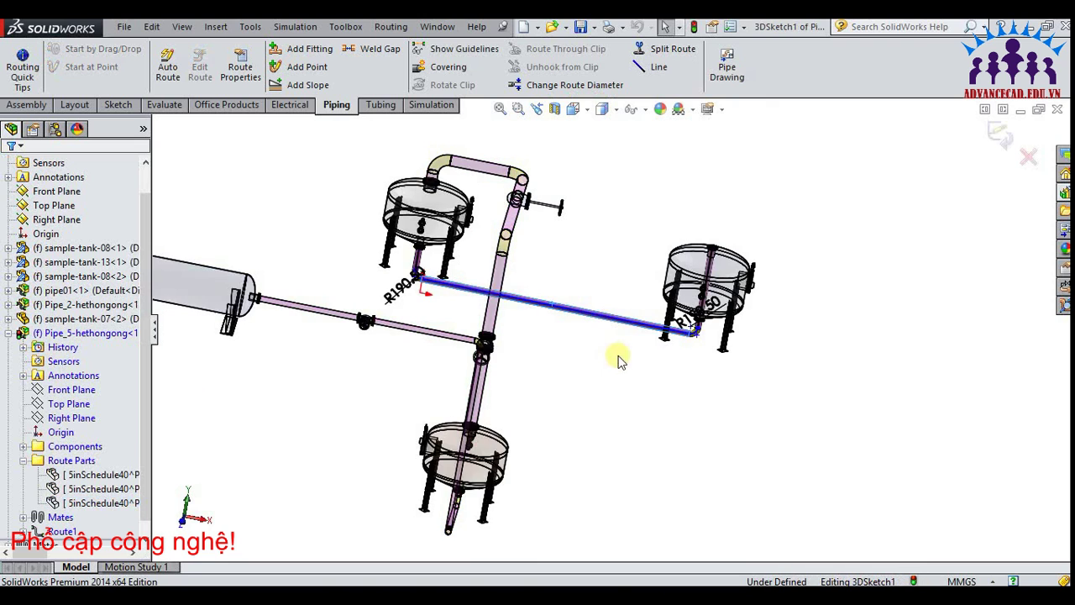
scroll(689, 319, "down", 1)
scroll(710, 285, "down", 1)
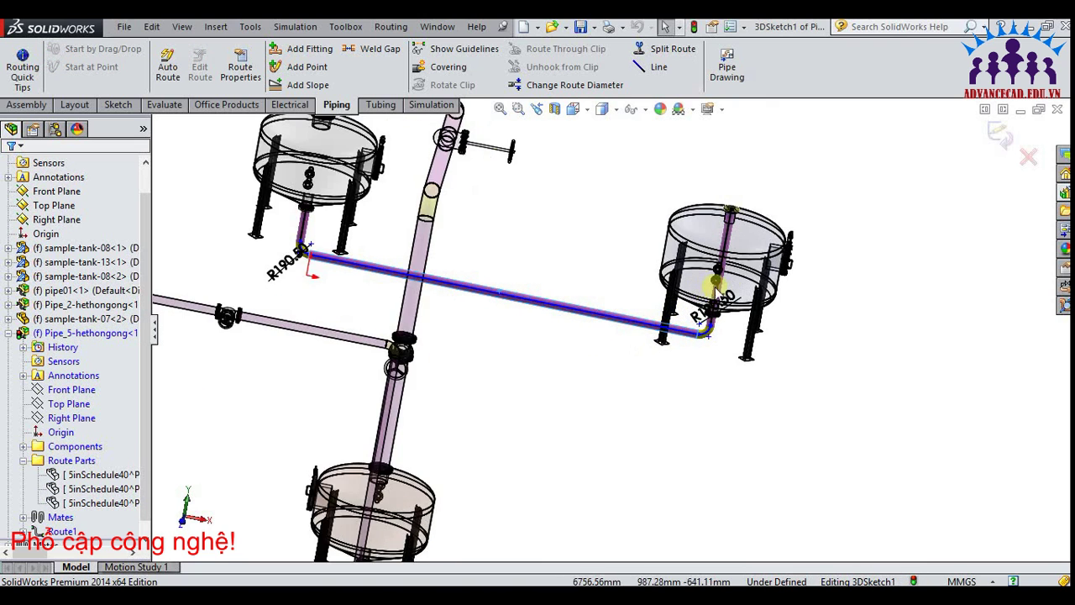
scroll(718, 277, "down", 1)
scroll(726, 273, "down", 2)
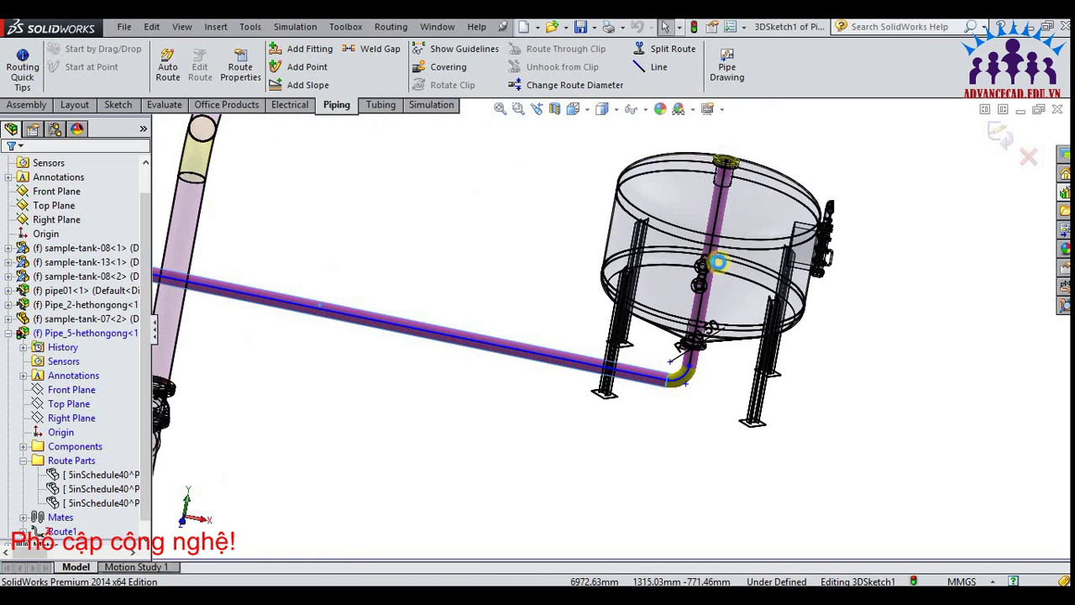
left_click(679, 382)
key("Delete")
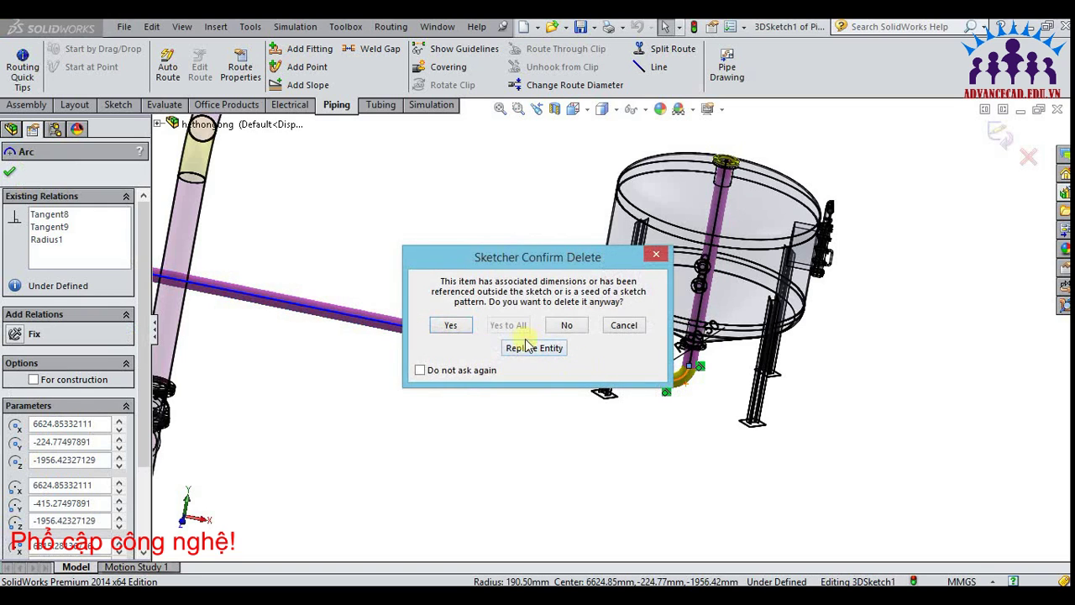
left_click(447, 326)
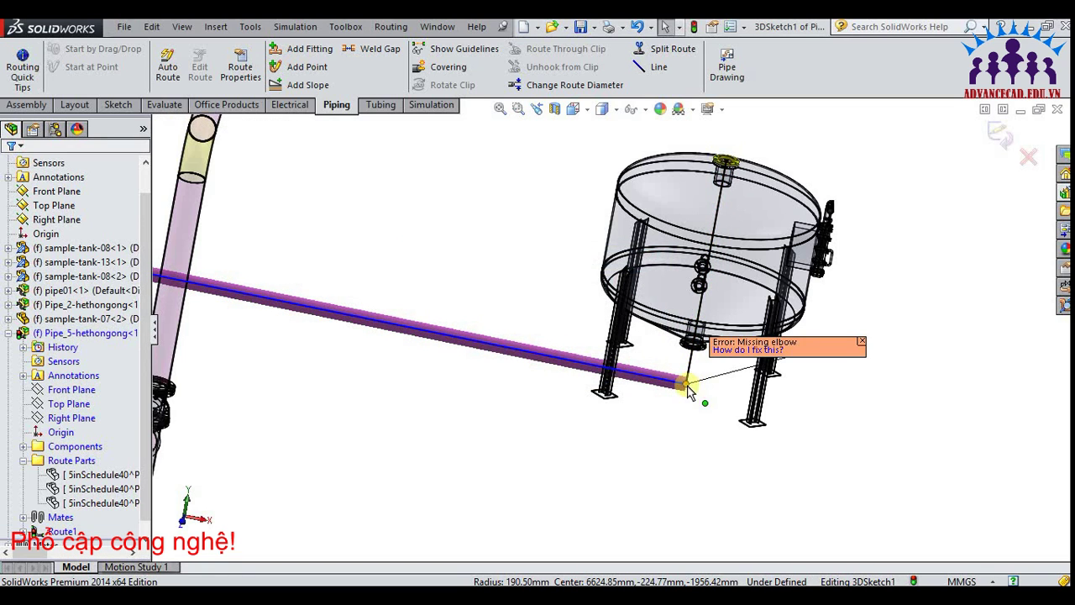
left_click_drag(687, 388, 689, 363)
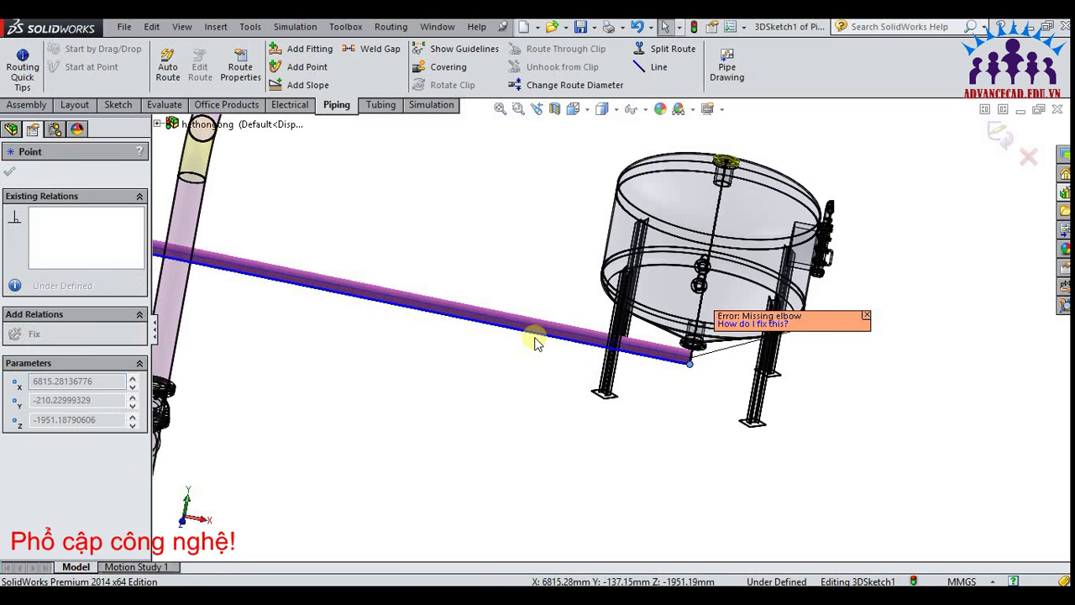
left_click(569, 350)
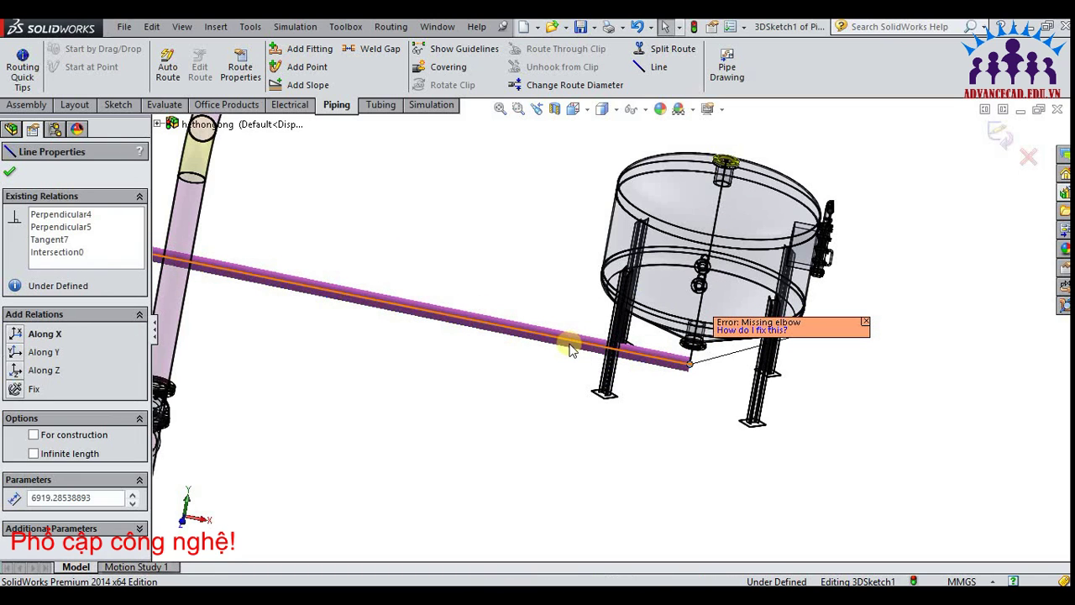
key("Delete")
left_click(451, 325)
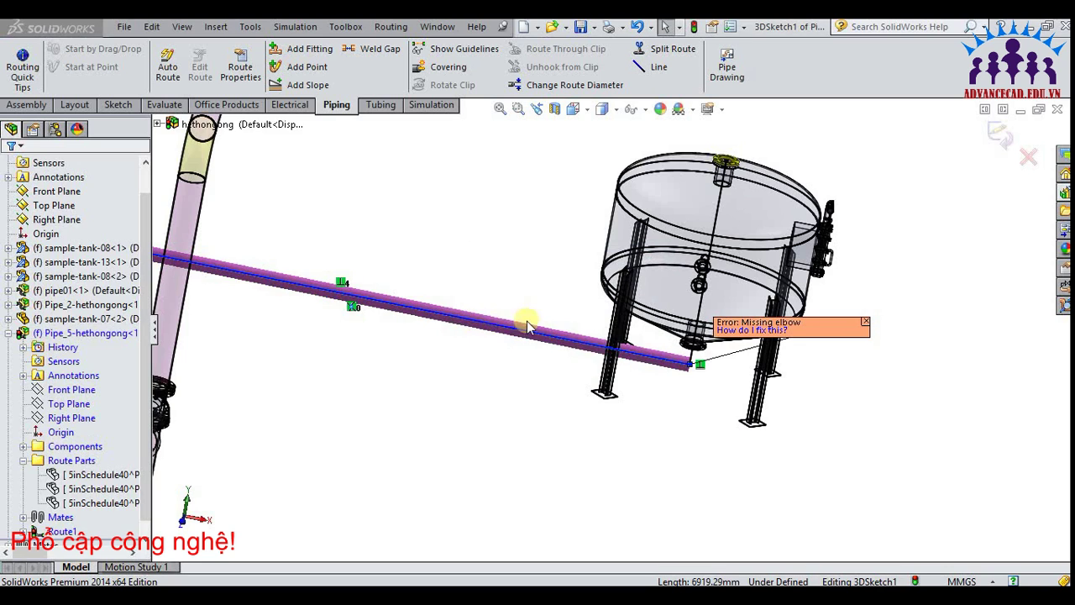
Reposition the loose route point at the right tank
middle_click_drag(568, 333, 657, 353)
scroll(672, 357, "up", 1)
scroll(701, 367, "up", 1)
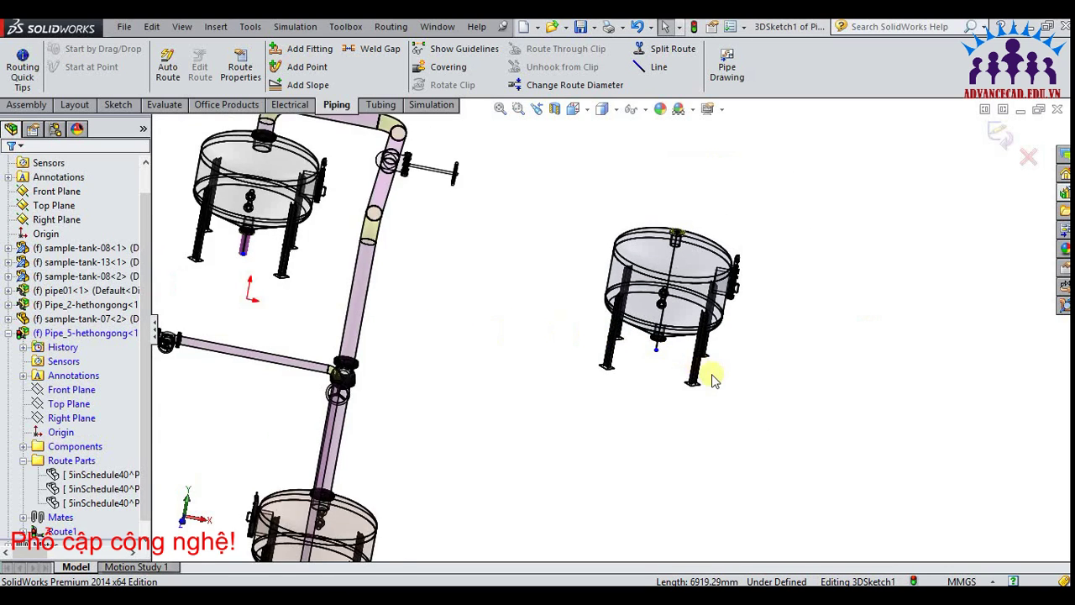
scroll(714, 373, "up", 1)
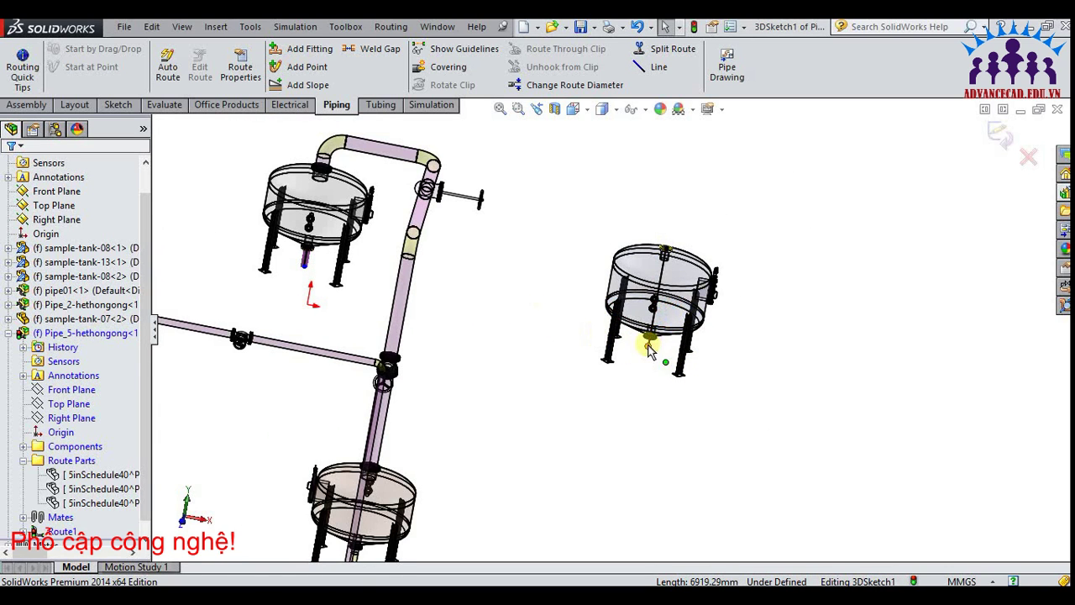
left_click(649, 345)
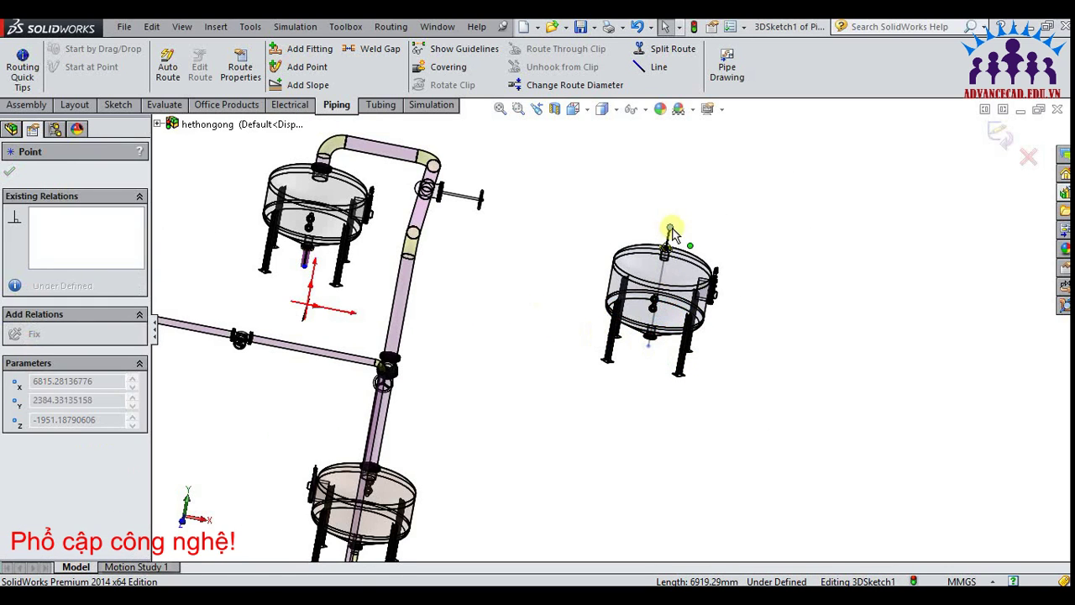
left_click(531, 260)
scroll(327, 268, "down", 1)
scroll(349, 267, "down", 1)
scroll(349, 267, "down", 1)
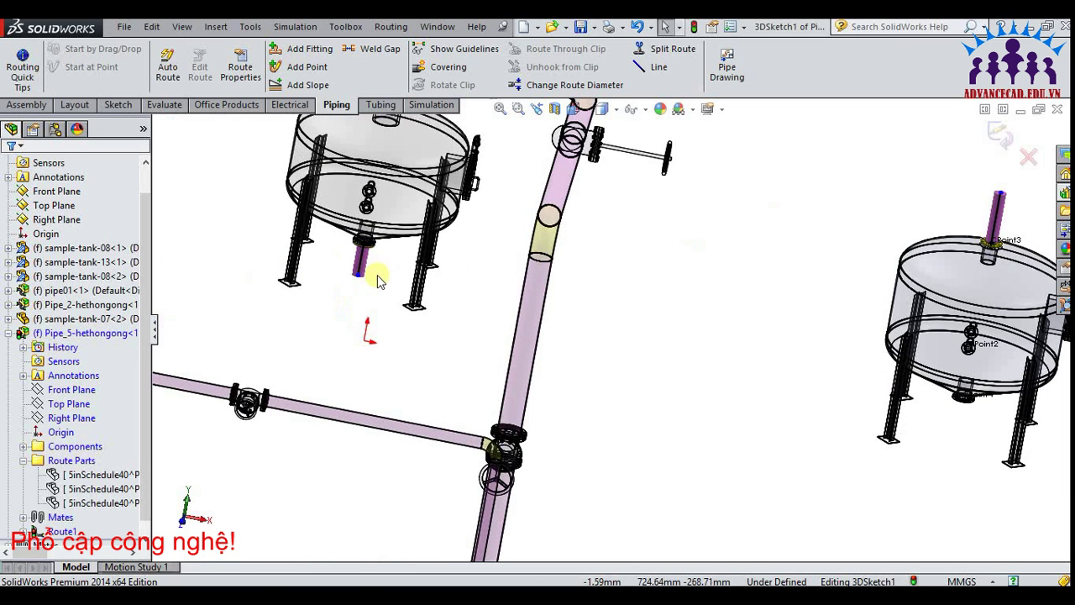
Sketch a new route line from the upper tank's gate valve outlet toward the right tank
left_click(659, 66)
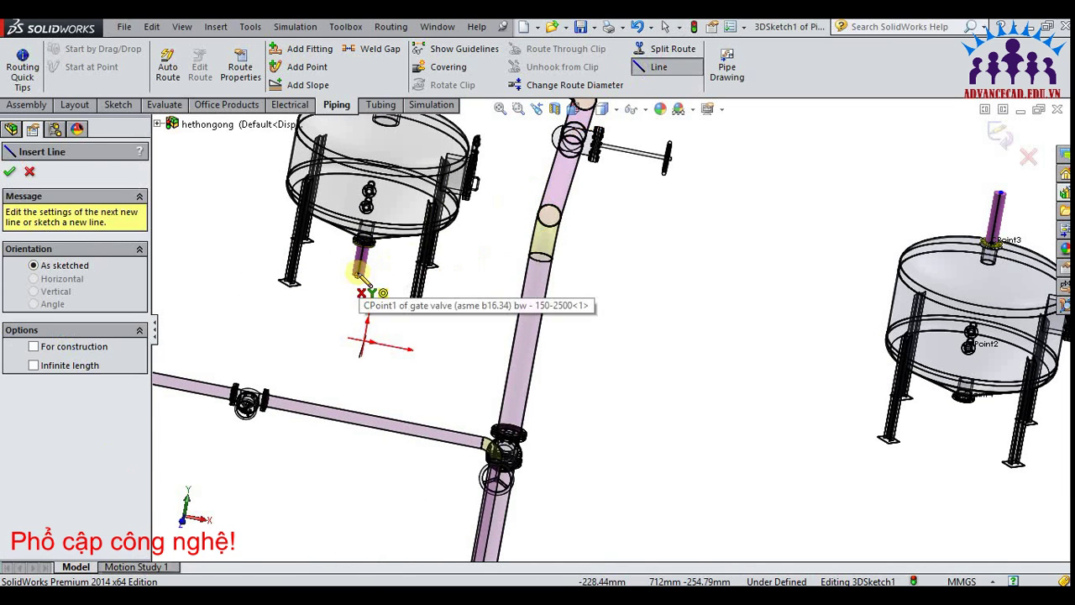
left_click(360, 273)
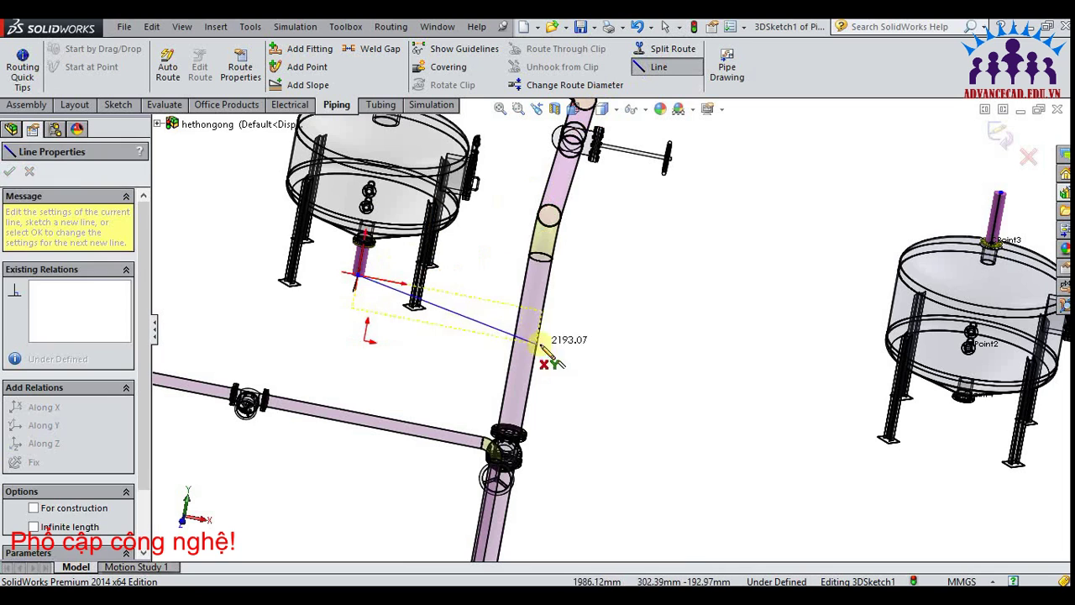
left_click(766, 355)
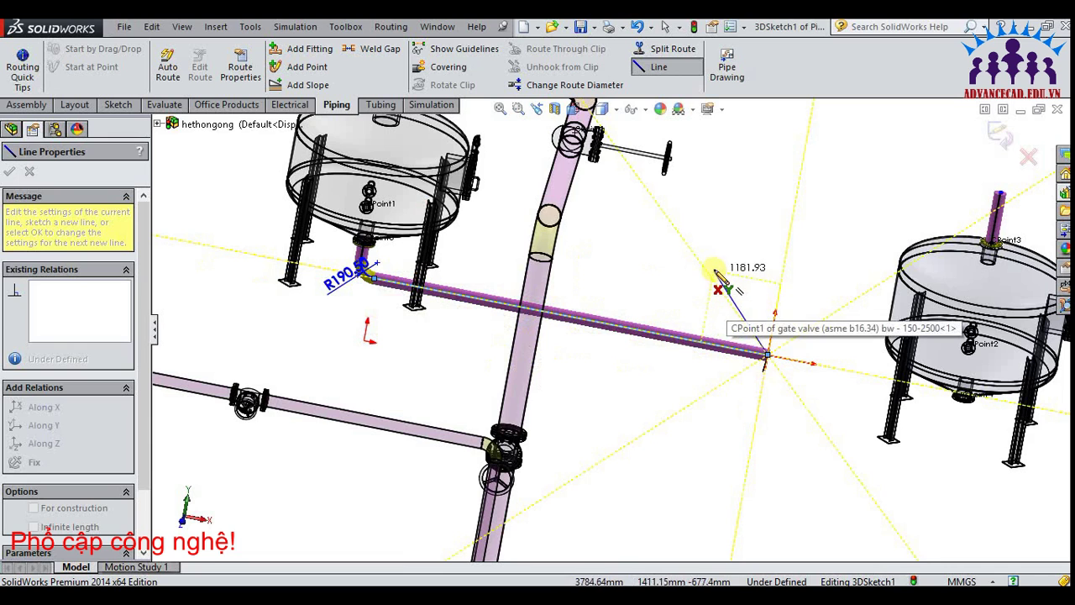
key("Escape")
key("Escape")
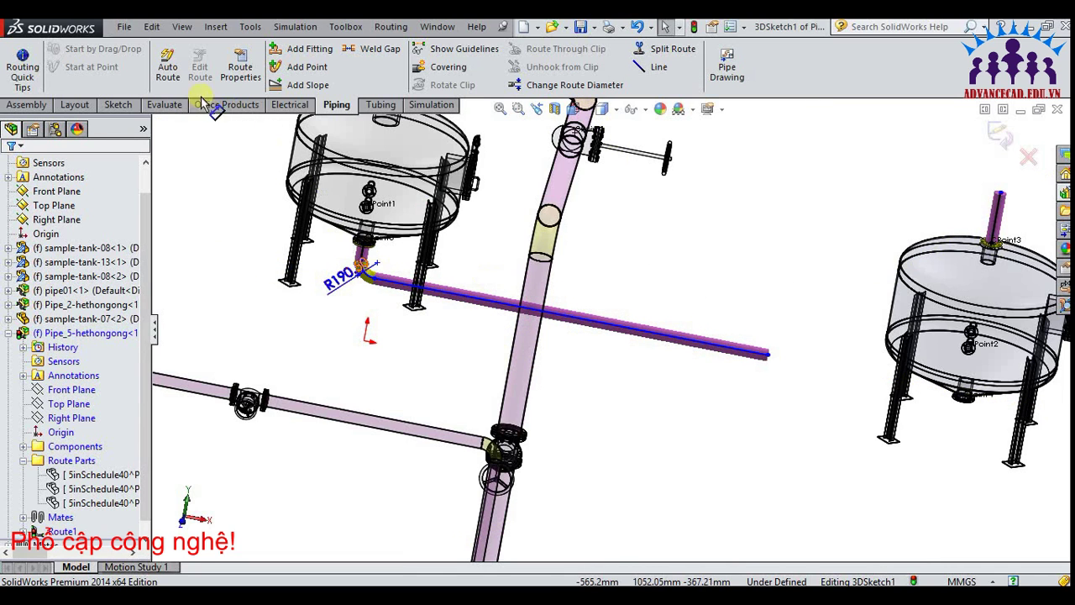
Attempt auto-routing the pipe end to the new line's end; bend creation fails twice, so cancel
left_click(168, 66)
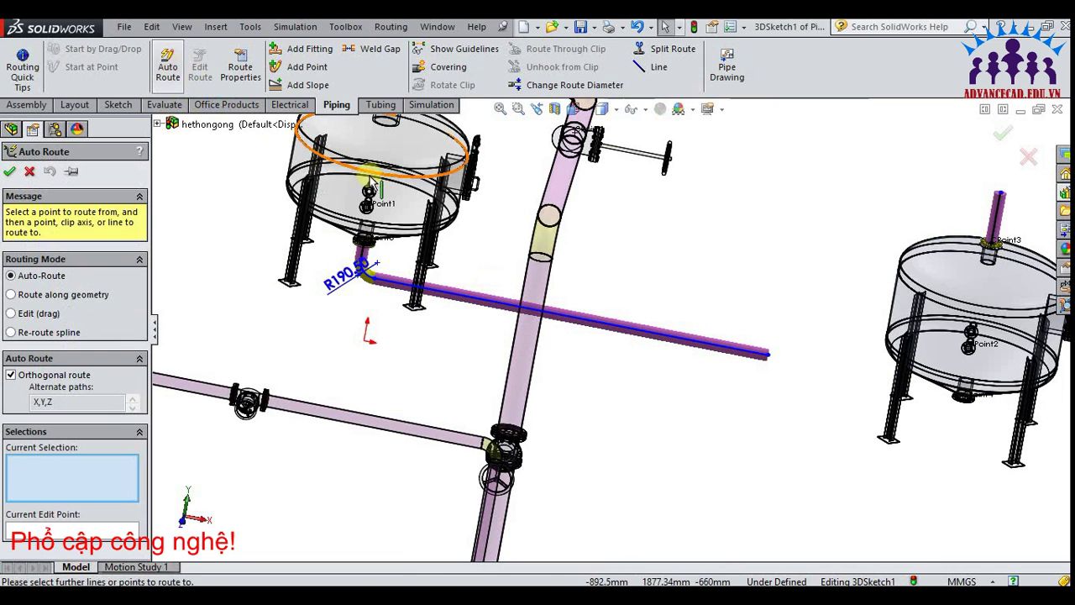
left_click(1000, 195)
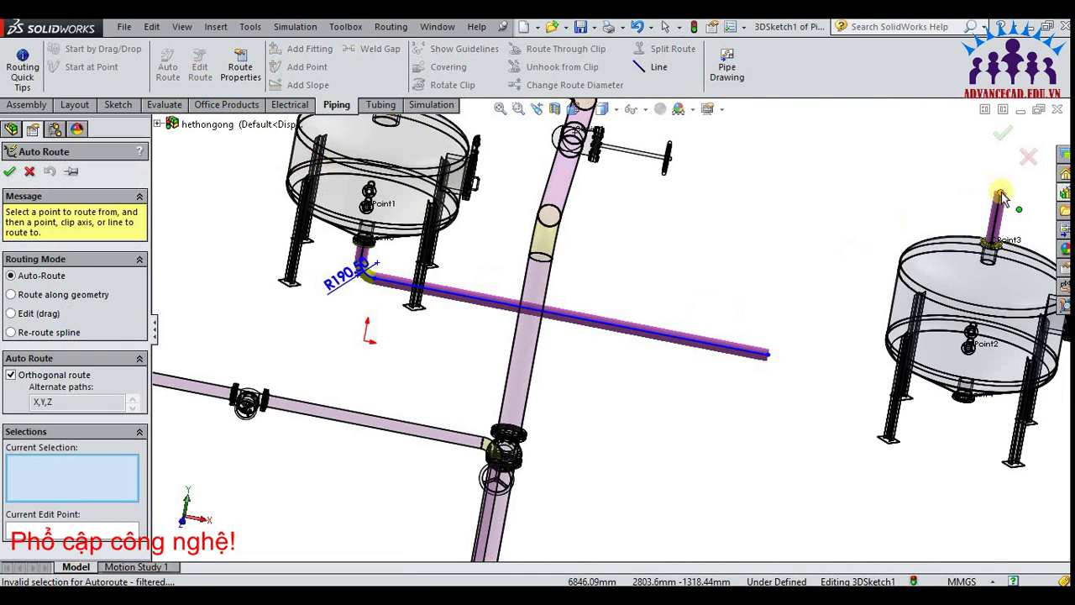
left_click(768, 353)
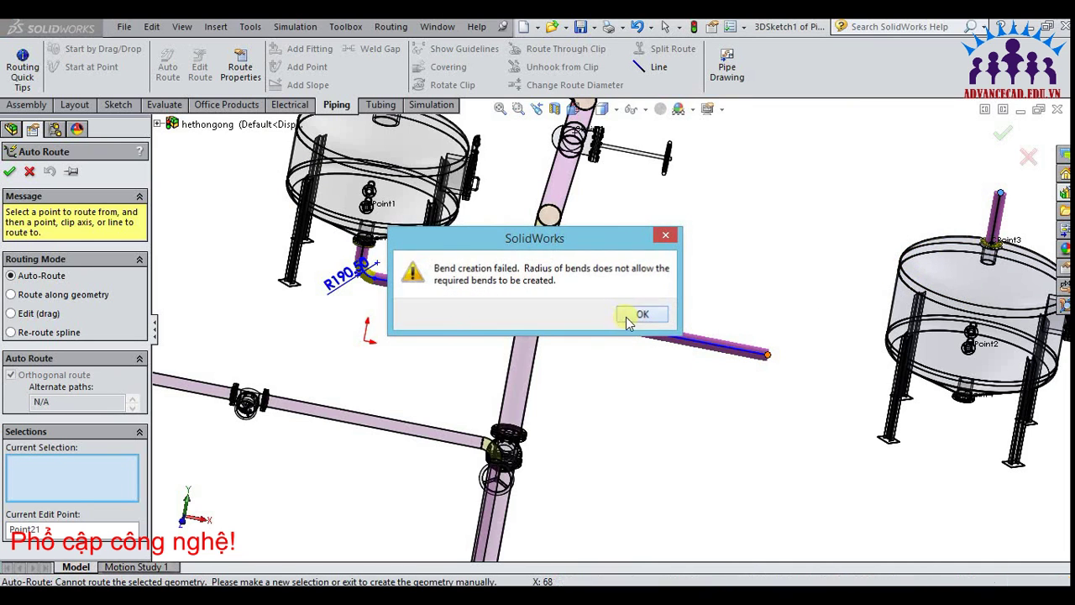
left_click(636, 313)
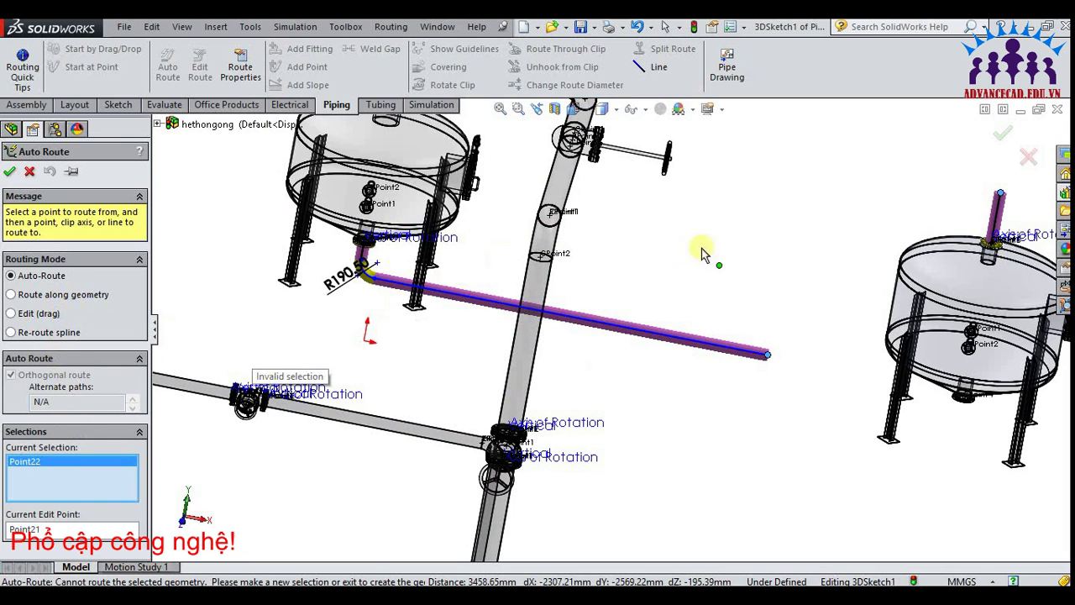
left_click(993, 194)
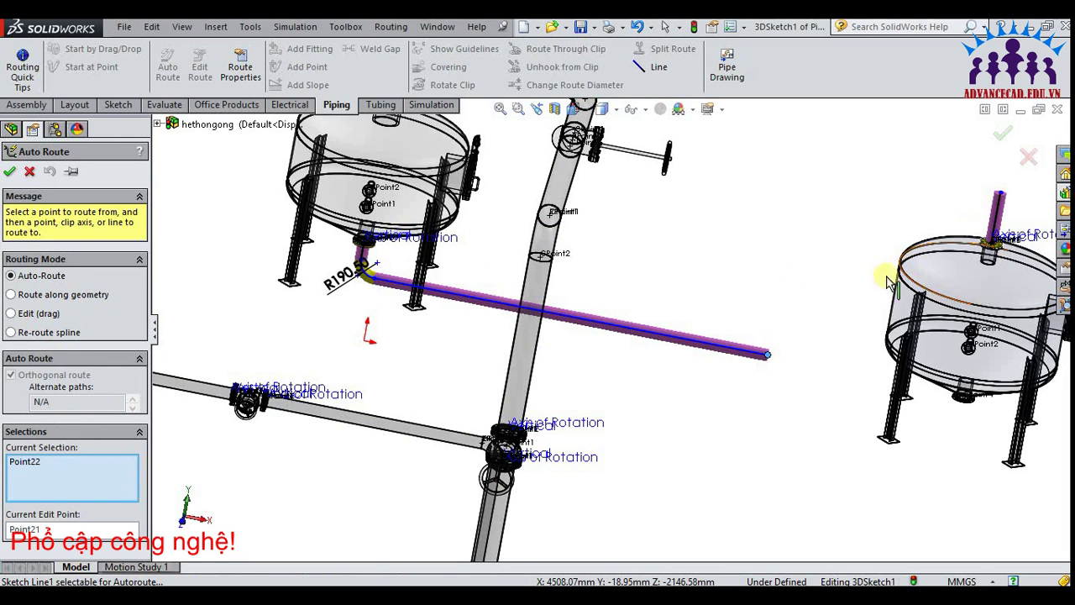
left_click(767, 356)
middle_click_drag(771, 364, 857, 340)
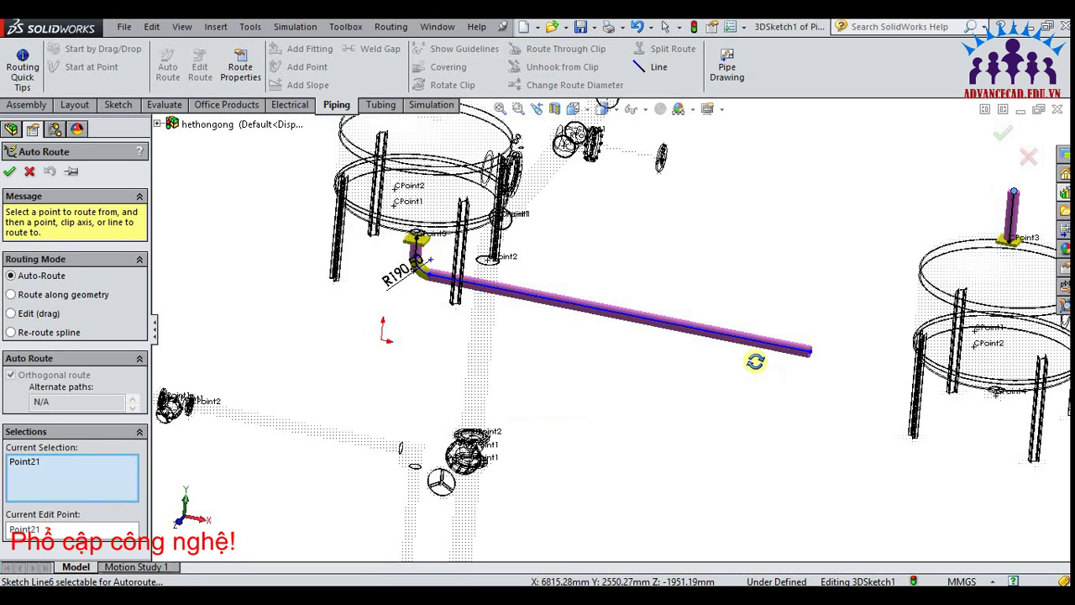
left_click(811, 351)
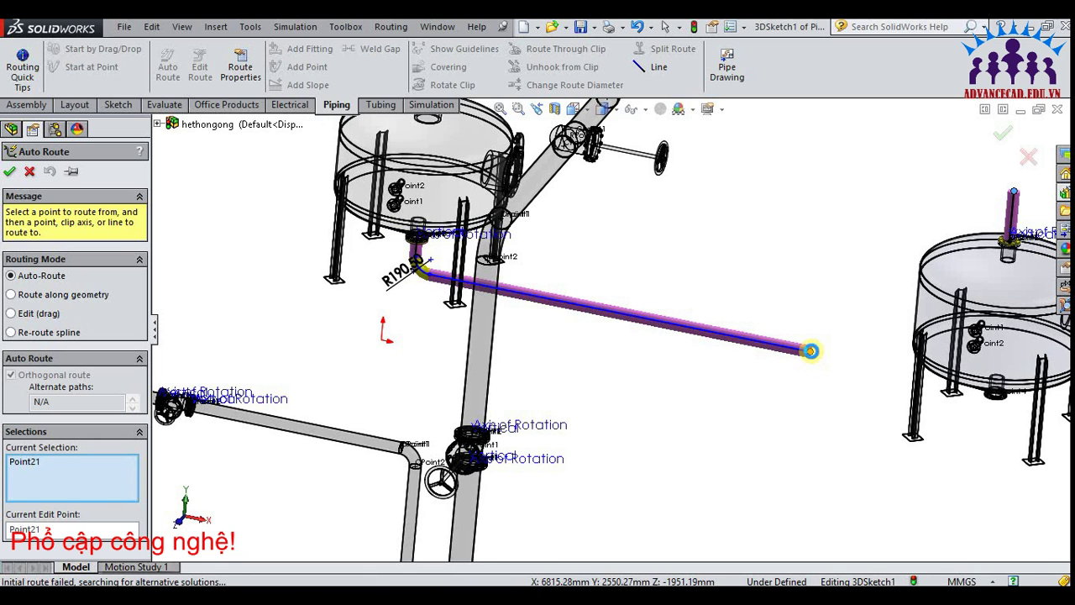
left_click(639, 312)
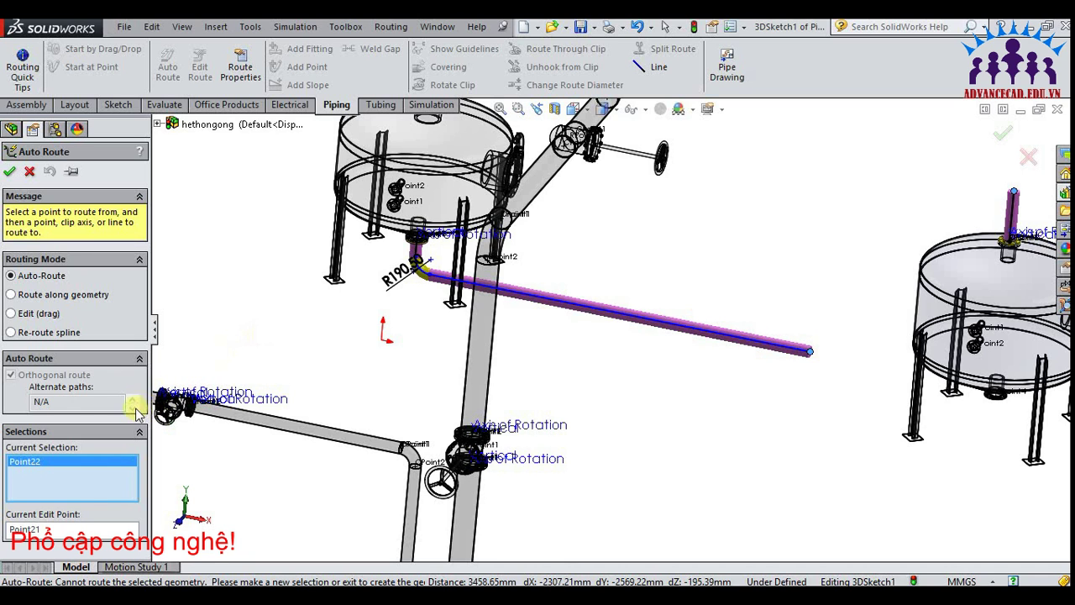
key("Escape")
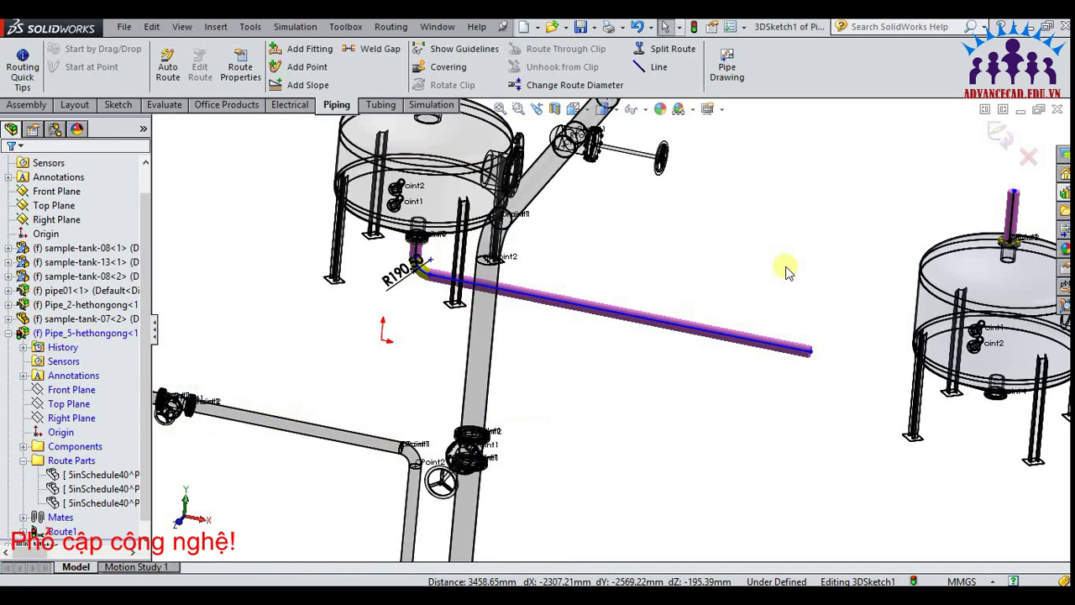
Zoom in and select the long pipe's free end point to check it
scroll(788, 270, "up", 3)
scroll(780, 264, "up", 3)
middle_click_drag(780, 264, 756, 268)
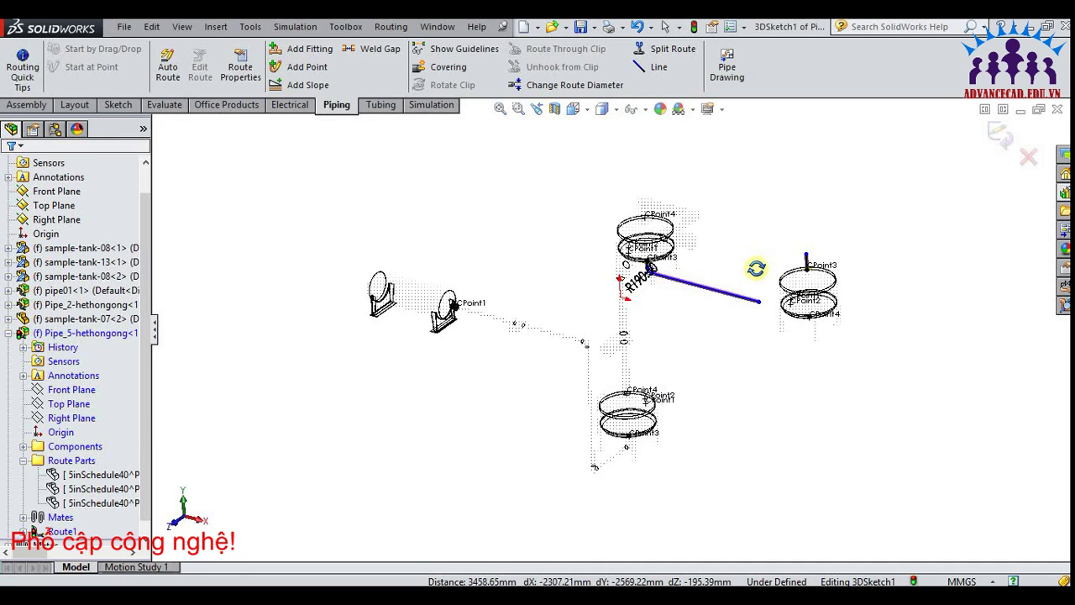
scroll(764, 277, "down", 2)
scroll(765, 276, "down", 2)
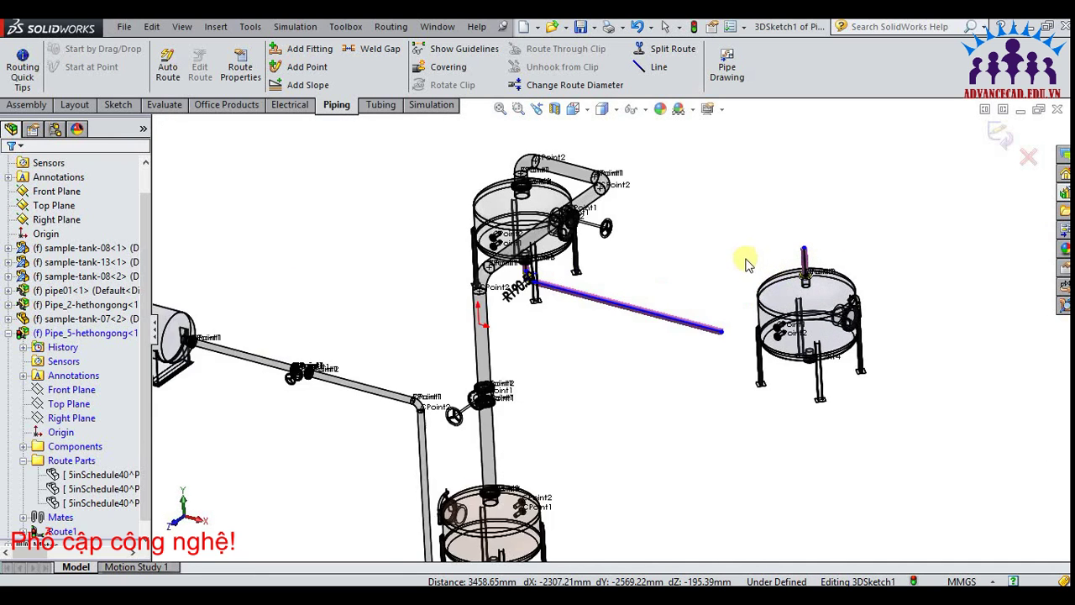
scroll(765, 274, "down", 2)
scroll(823, 265, "down", 2)
left_click(825, 259)
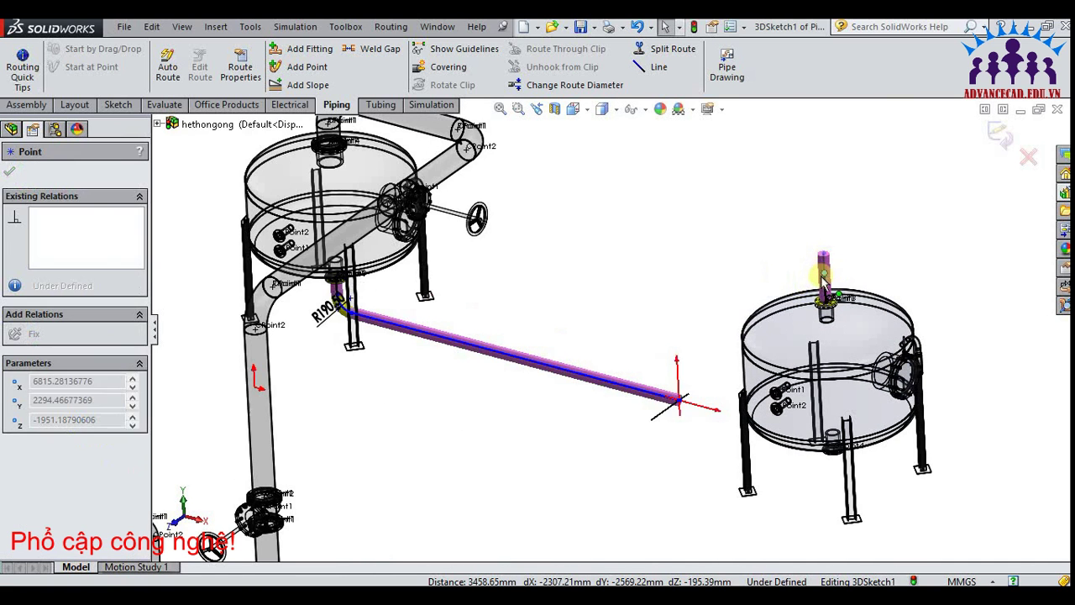
key("Escape")
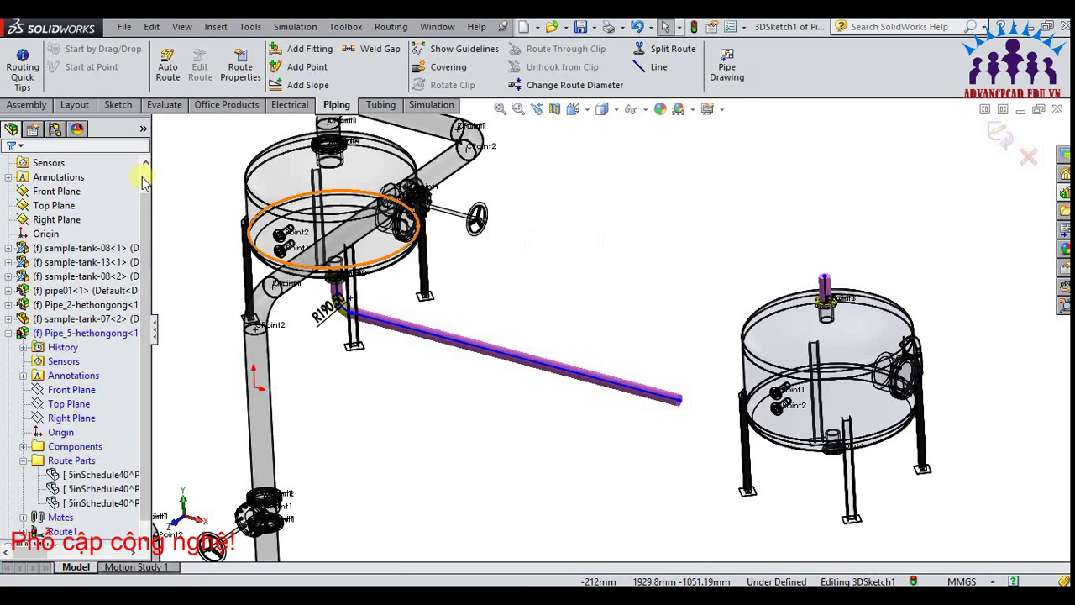
Auto-route the long pipe's free end to the right tank's top nozzle, accepting the direct non-orthogonal path
left_click(167, 66)
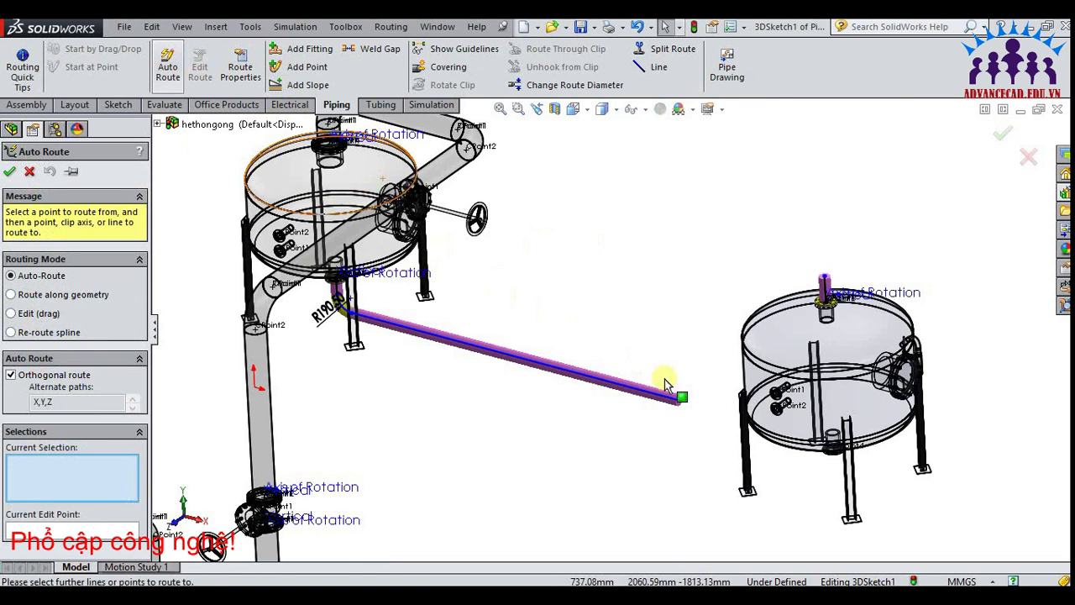
left_click(680, 402)
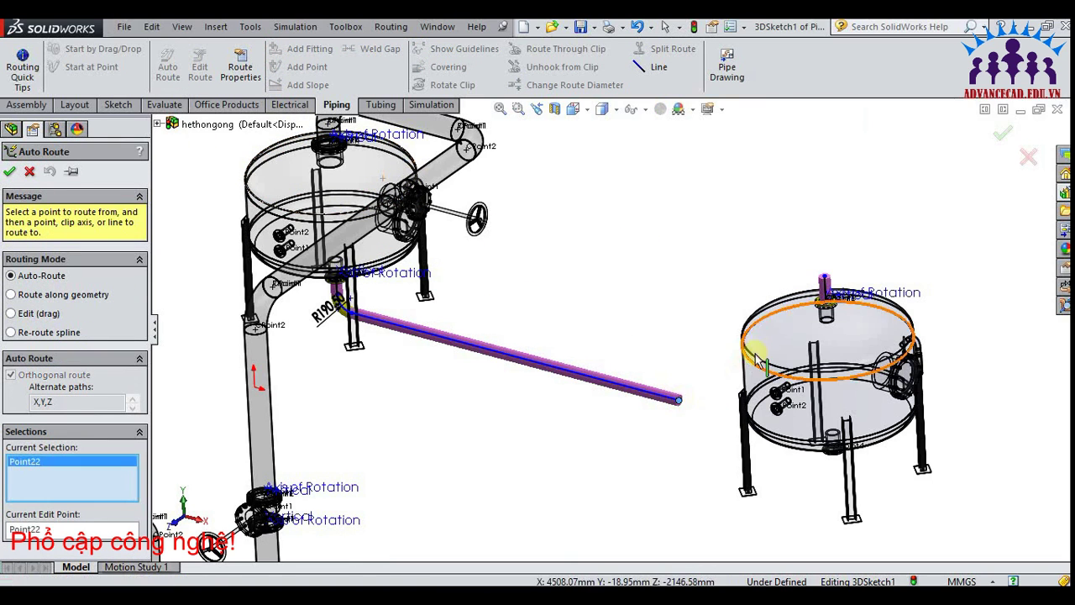
left_click(818, 281)
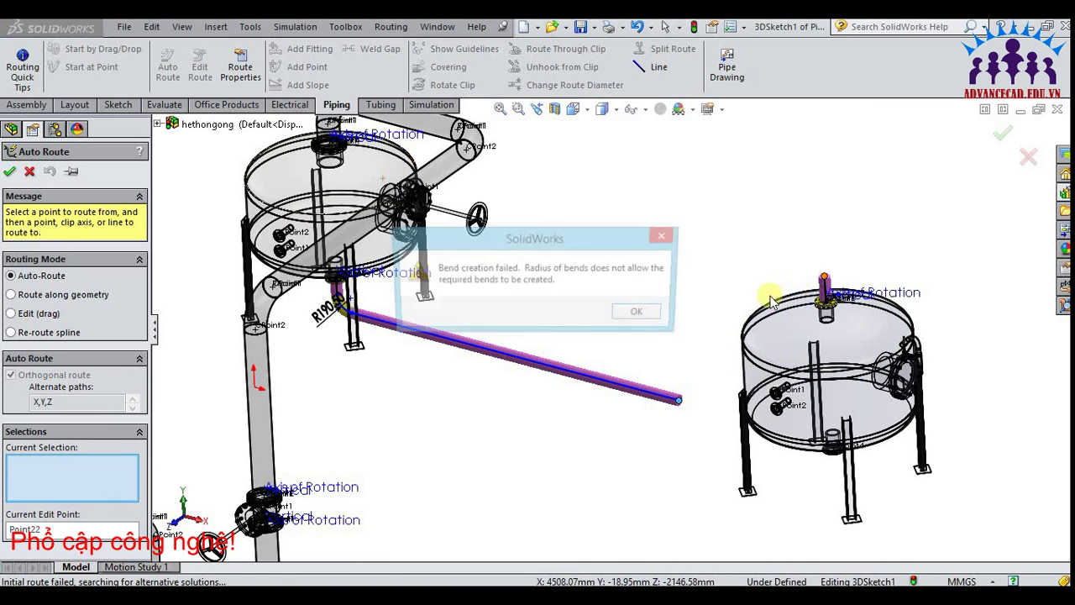
left_click(643, 314)
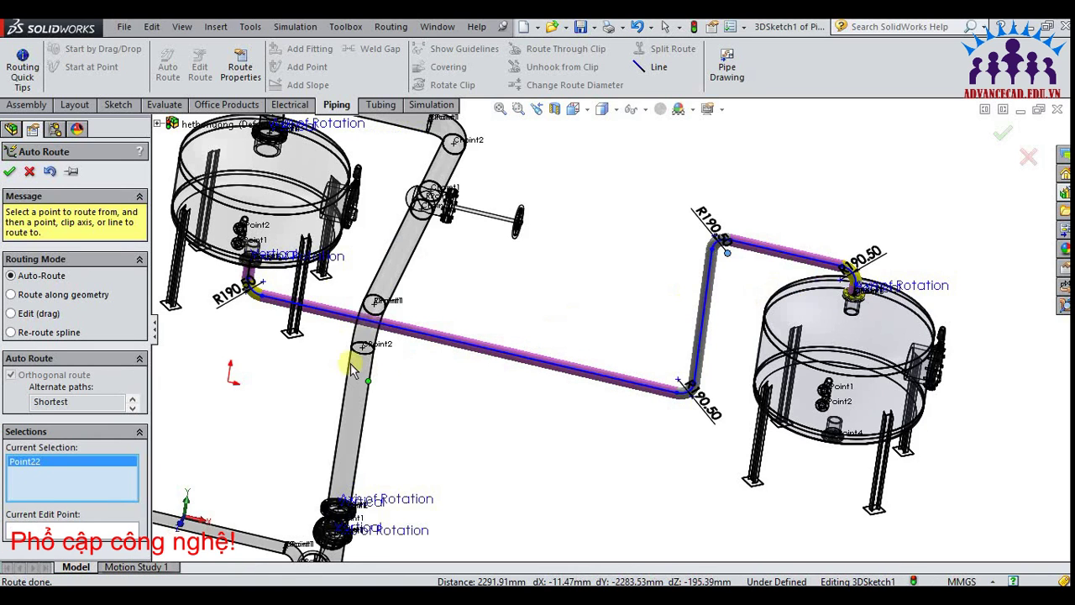
left_click(133, 408)
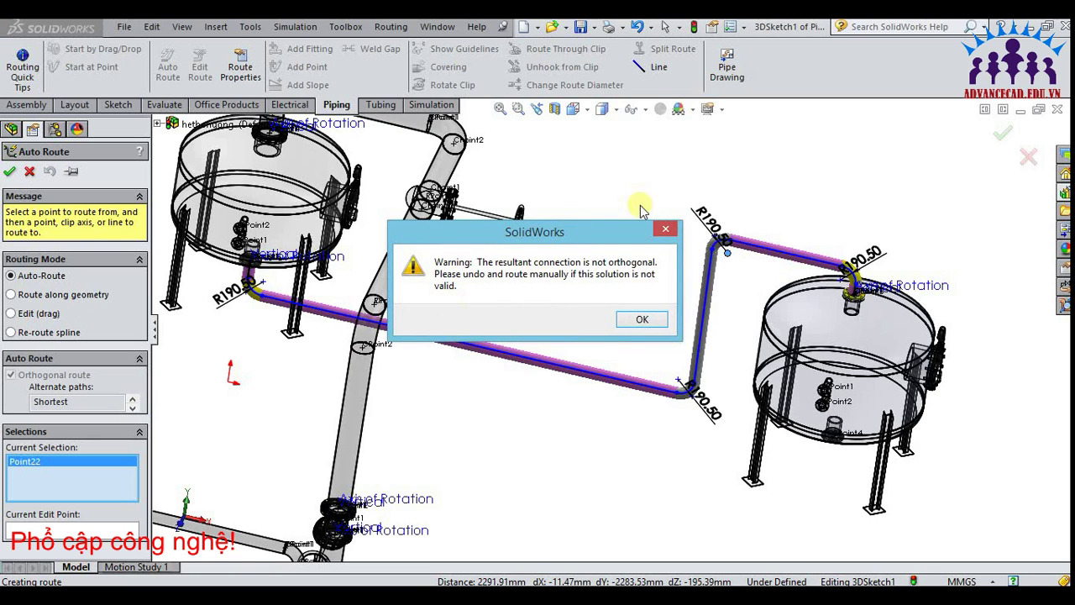
key("Return")
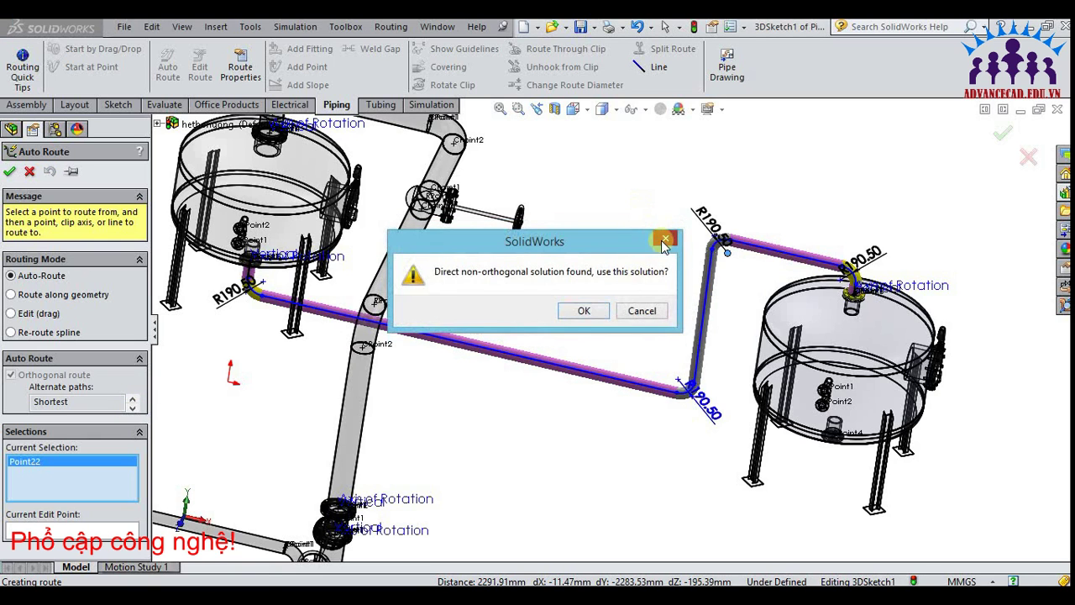
left_click(664, 242)
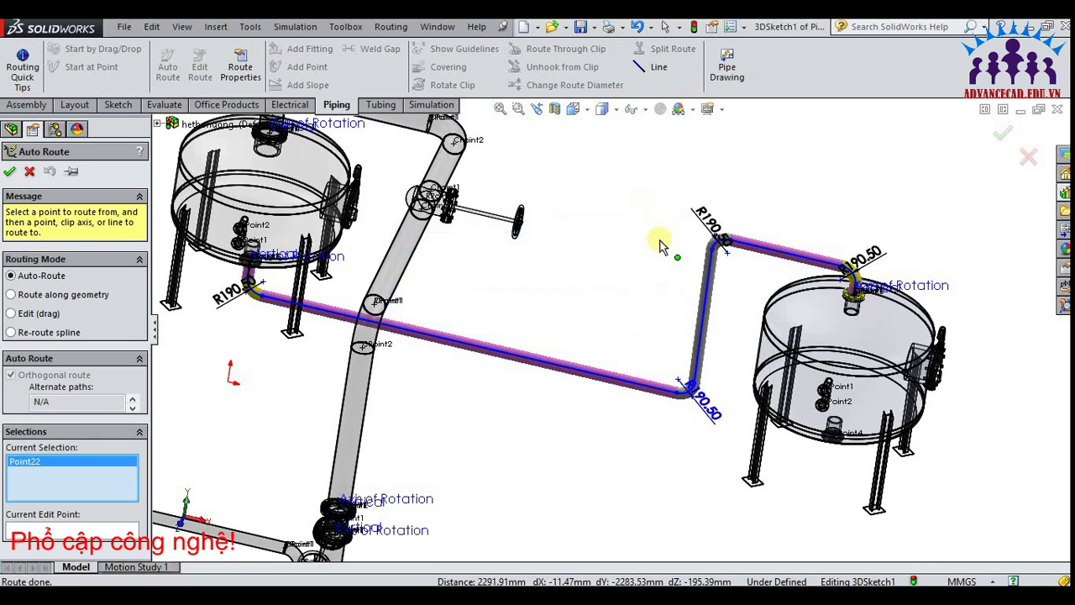
left_click(132, 401)
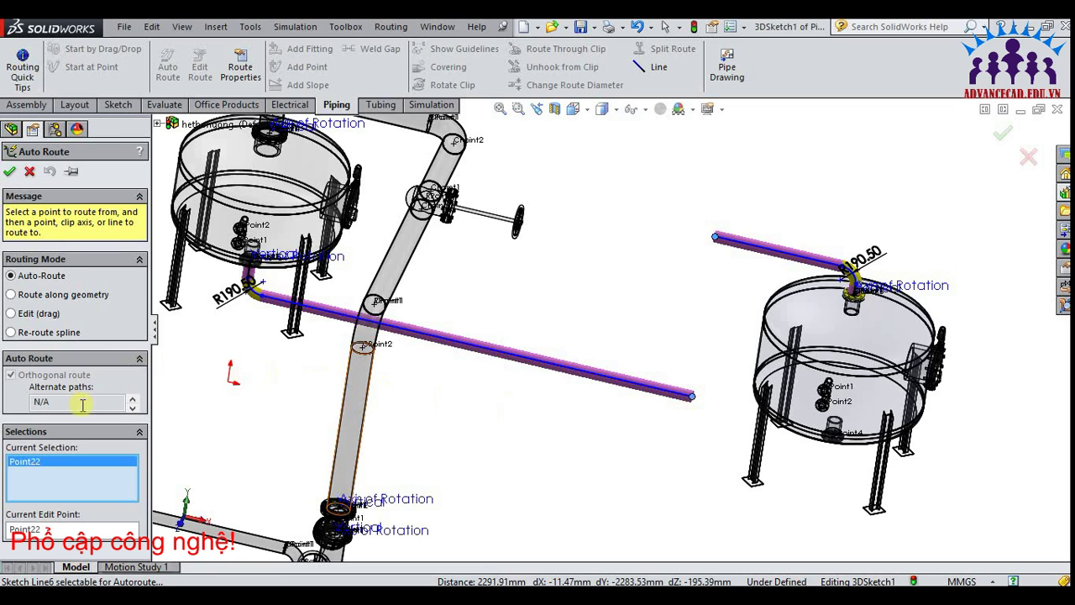
left_click(716, 242)
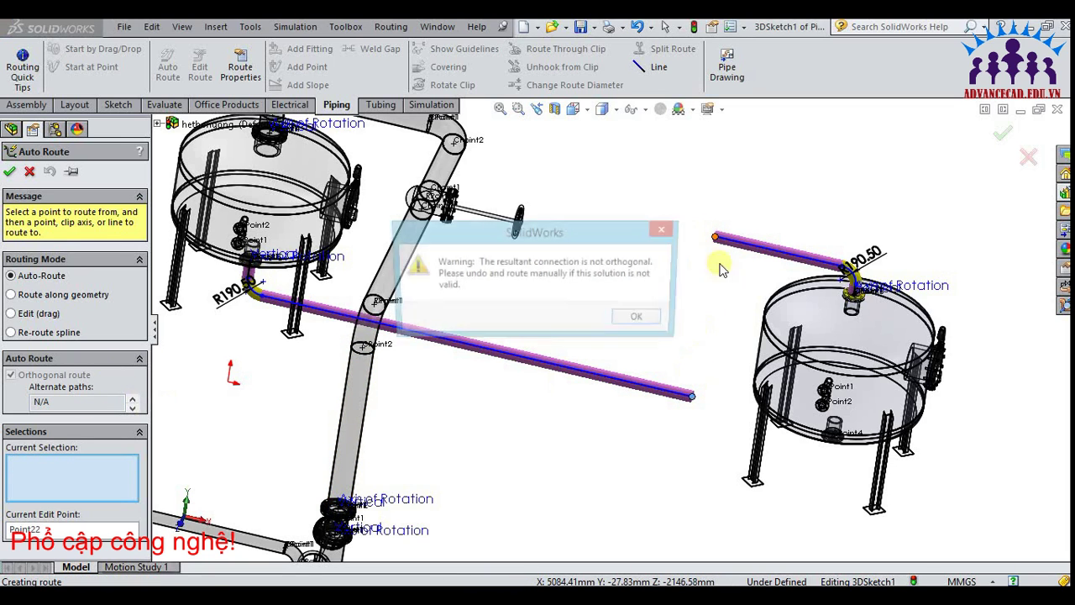
left_click(650, 330)
left_click(593, 311)
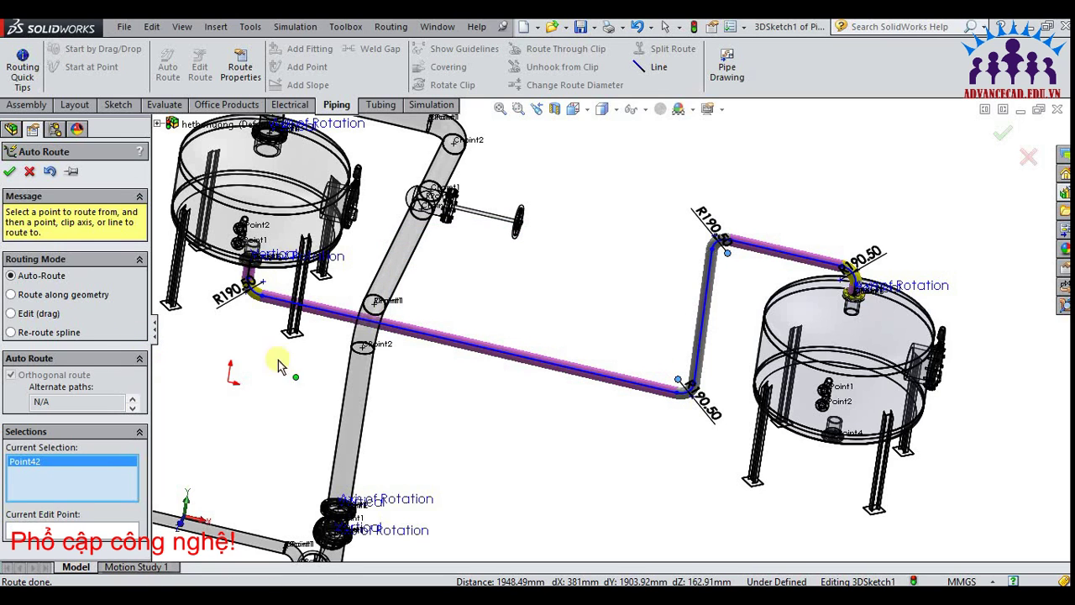
middle_click_drag(644, 305, 619, 300)
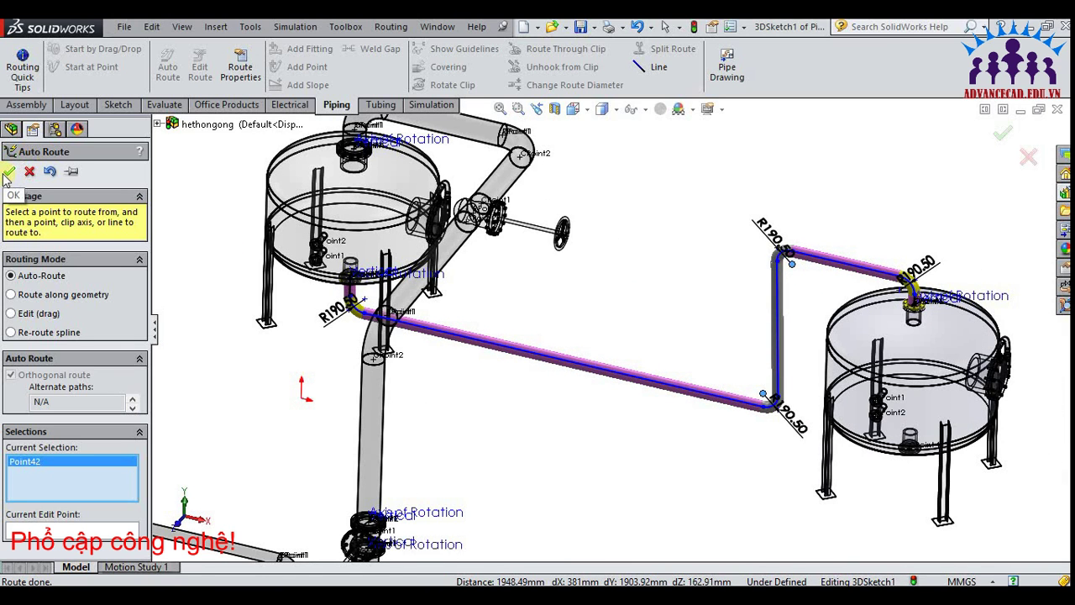
Drag the vertical route segment to the right and raise the top horizontal run
left_click(11, 313)
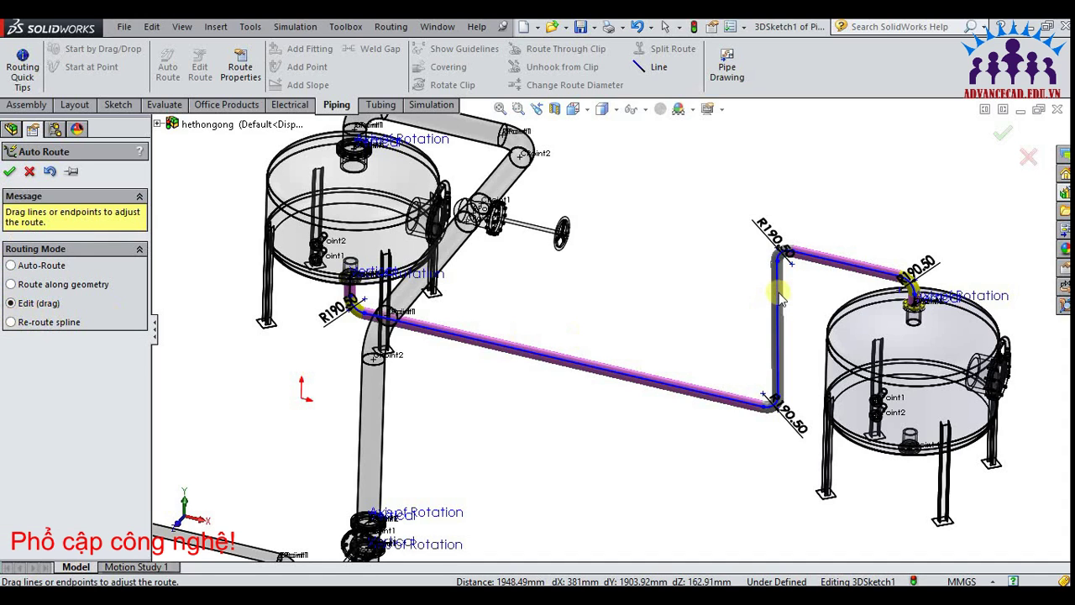
left_click_drag(780, 298, 813, 309)
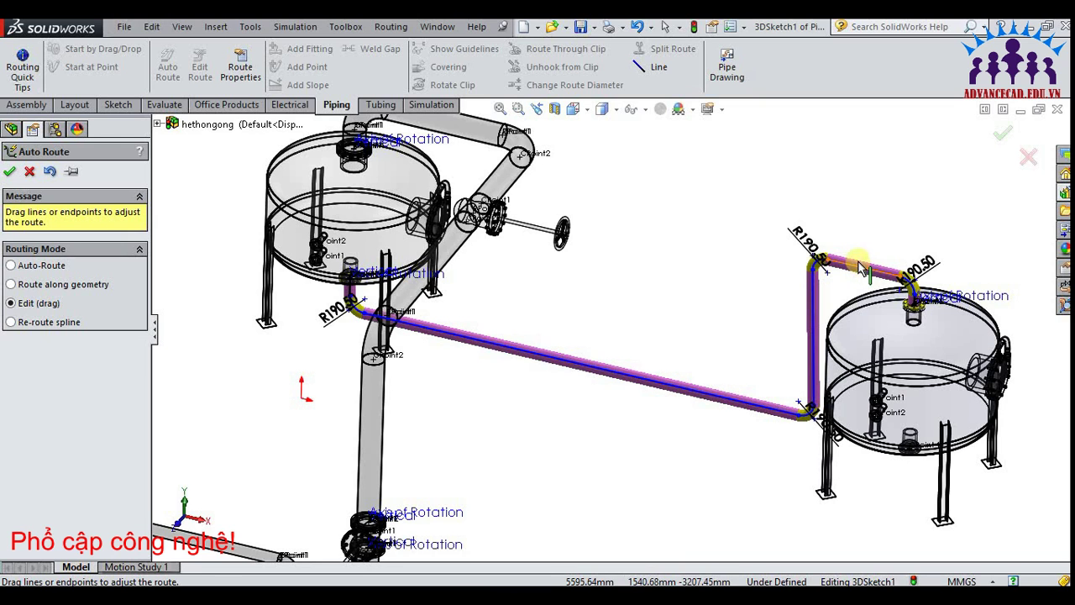
left_click_drag(859, 261, 858, 244)
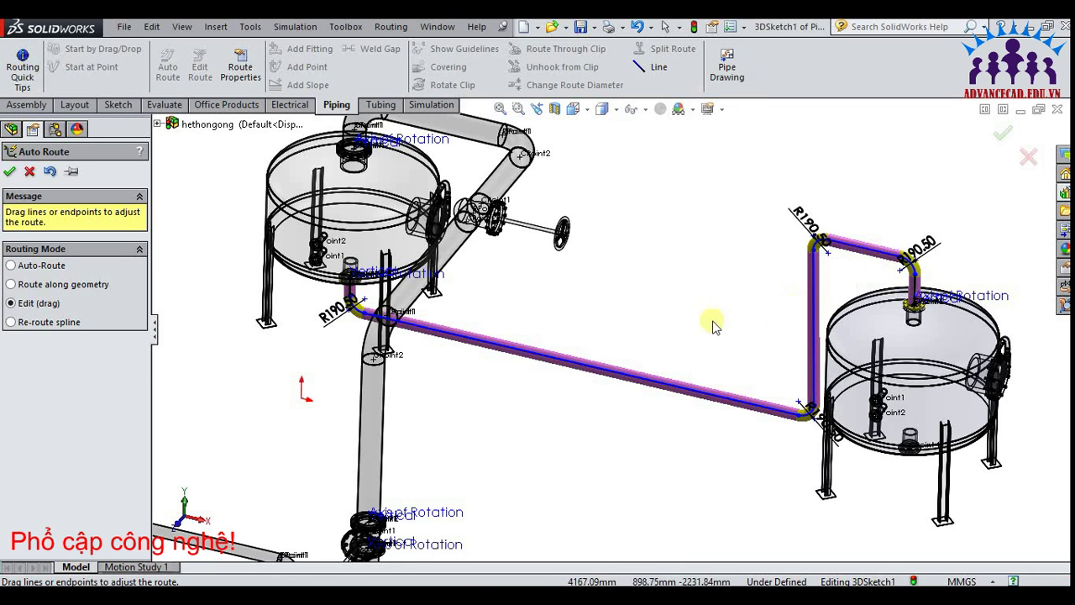
middle_click_drag(708, 325, 696, 245)
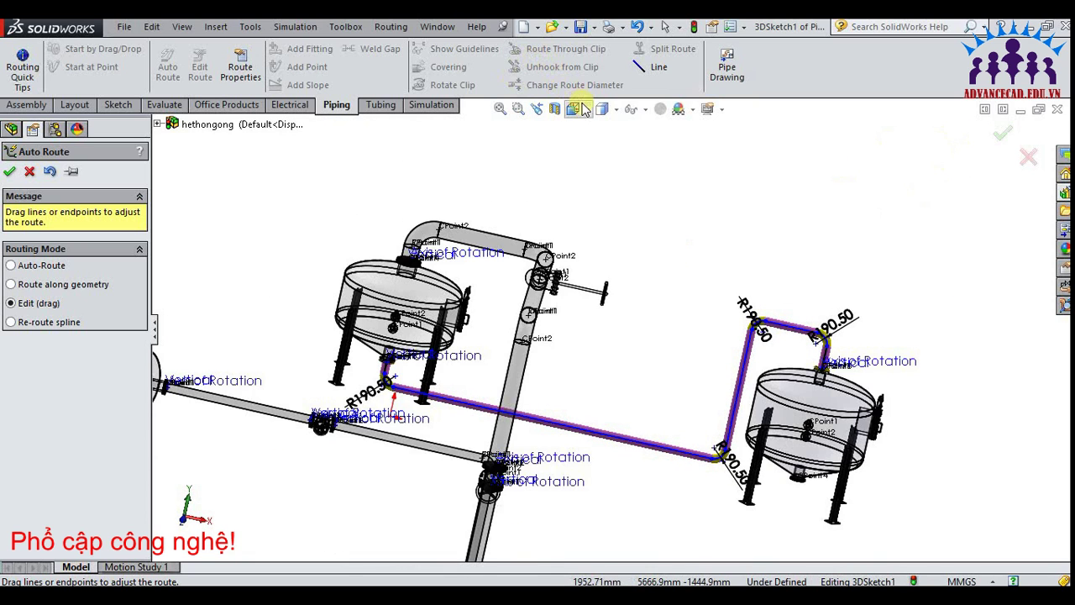
In trimetric view, shift the vertical segment slightly left and accept the edited route
key("space")
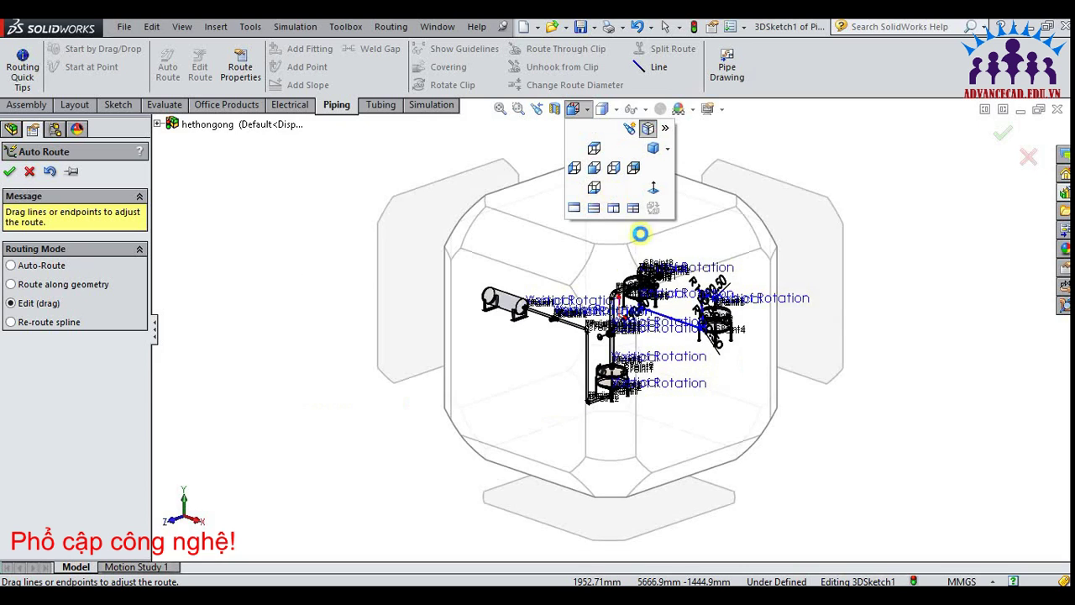
left_click(620, 271)
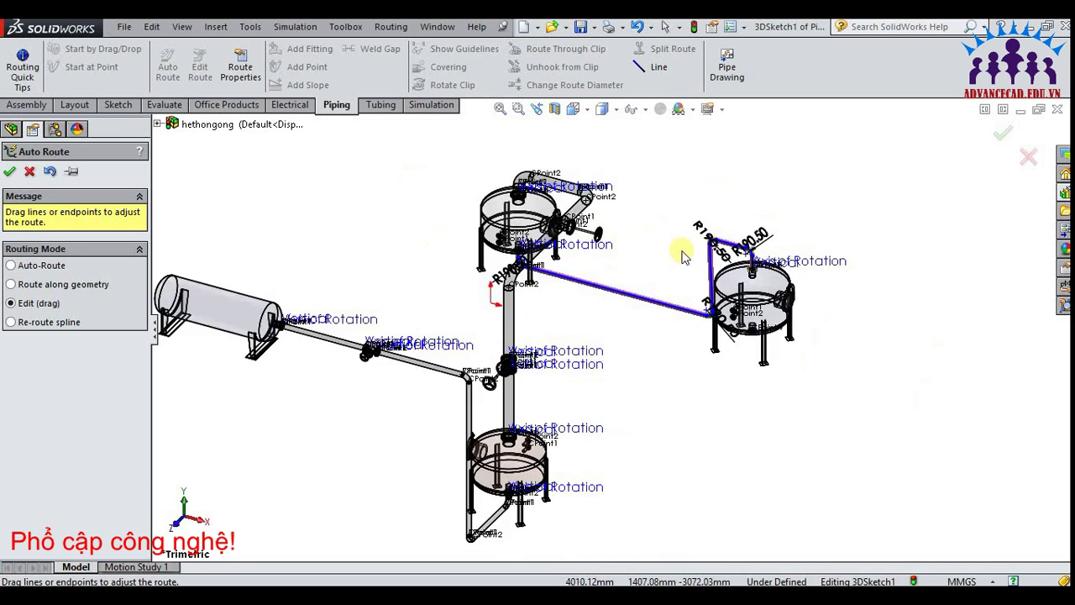
scroll(680, 247, "down", 2)
scroll(691, 264, "down", 2)
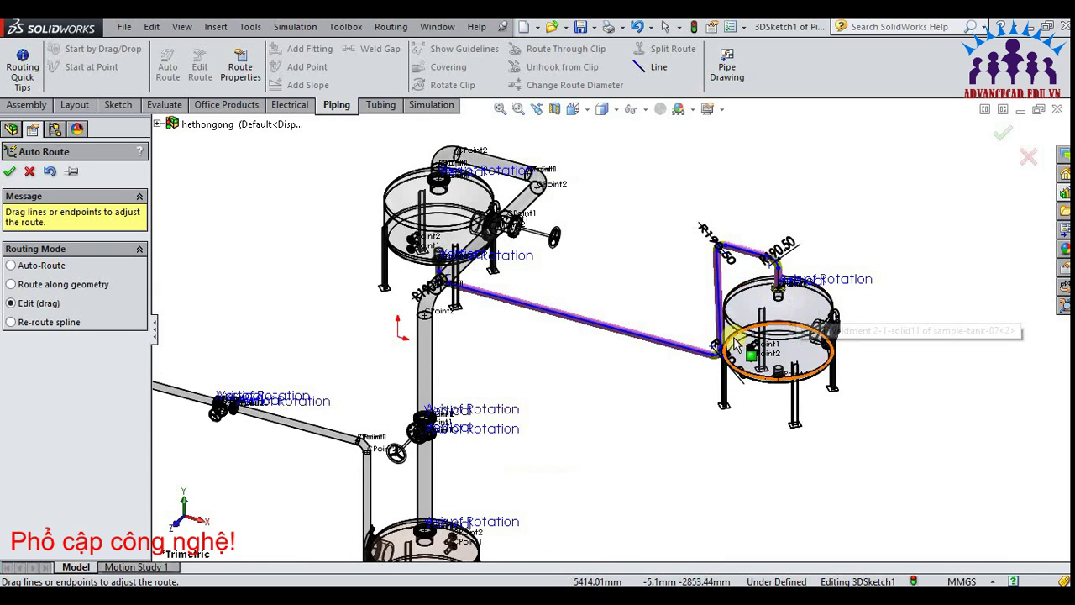
scroll(722, 332, "down", 2)
scroll(710, 336, "down", 1)
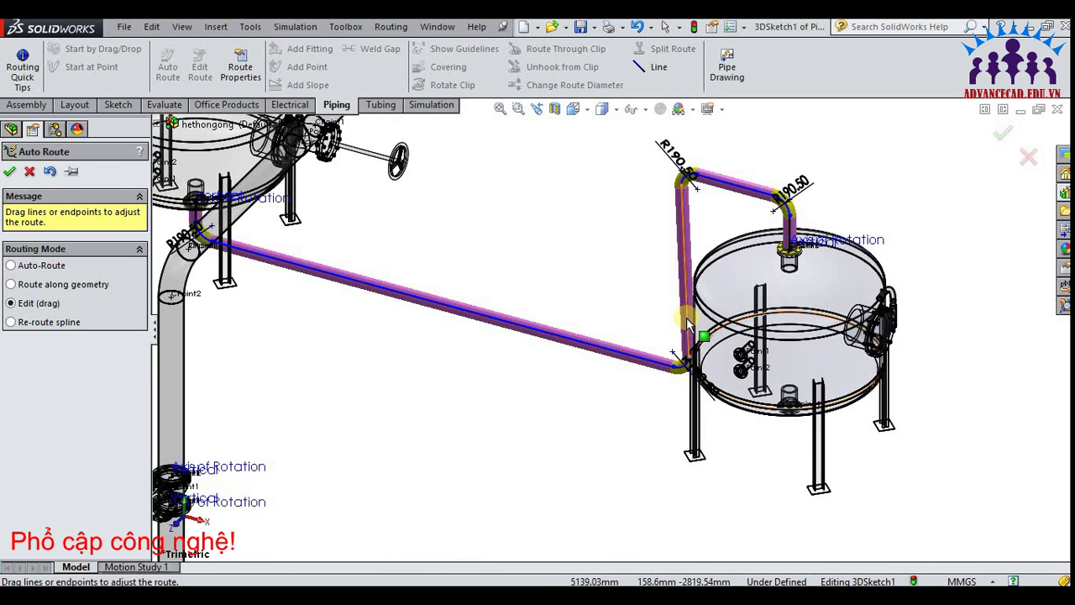
left_click_drag(674, 317, 664, 315)
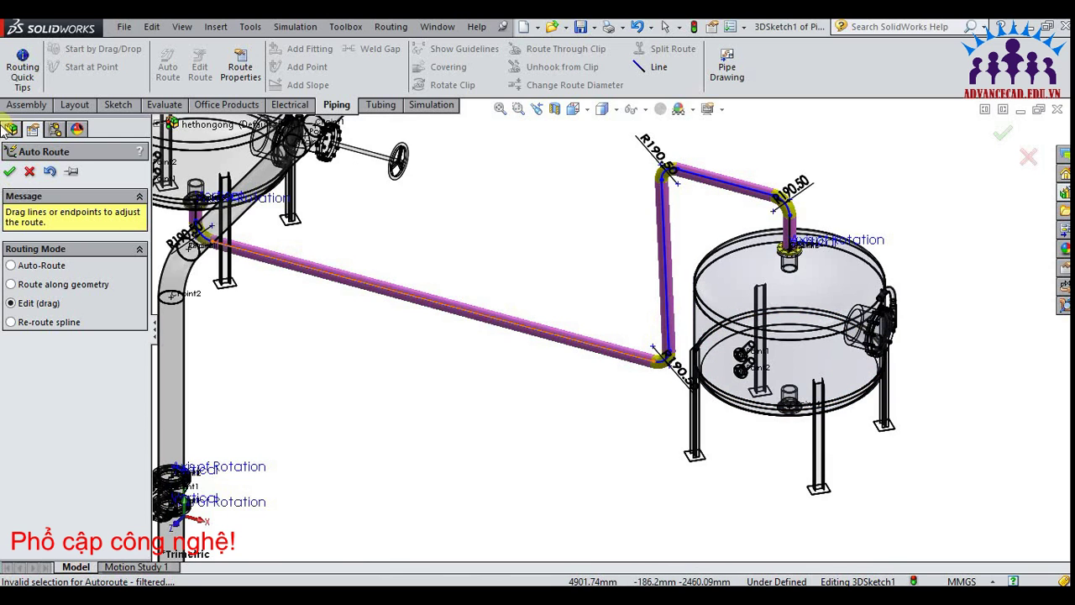
scroll(643, 308, "down", 1)
scroll(756, 260, "down", 1)
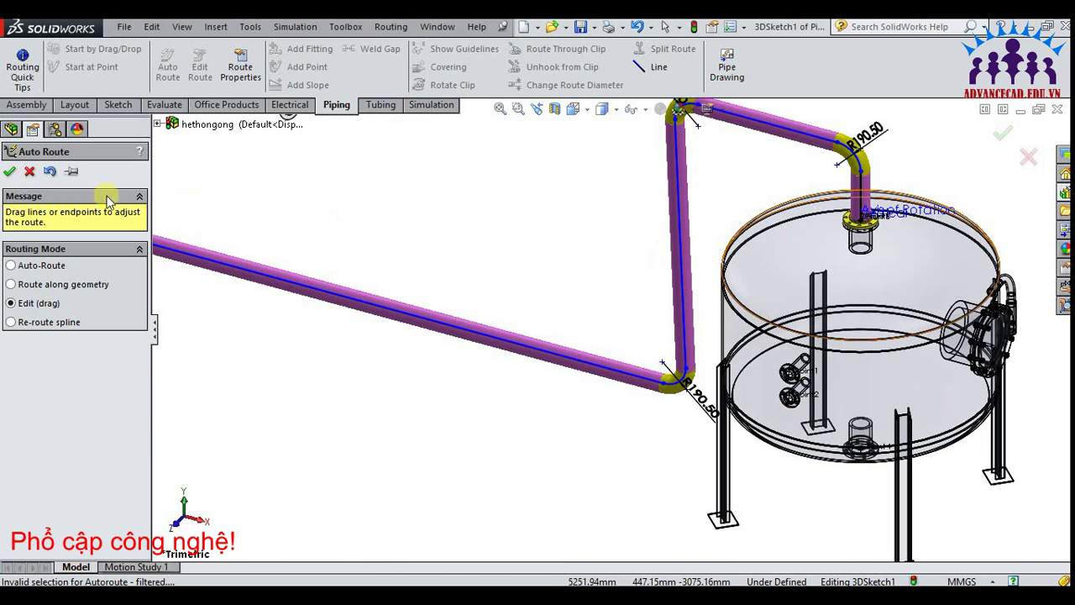
left_click(12, 170)
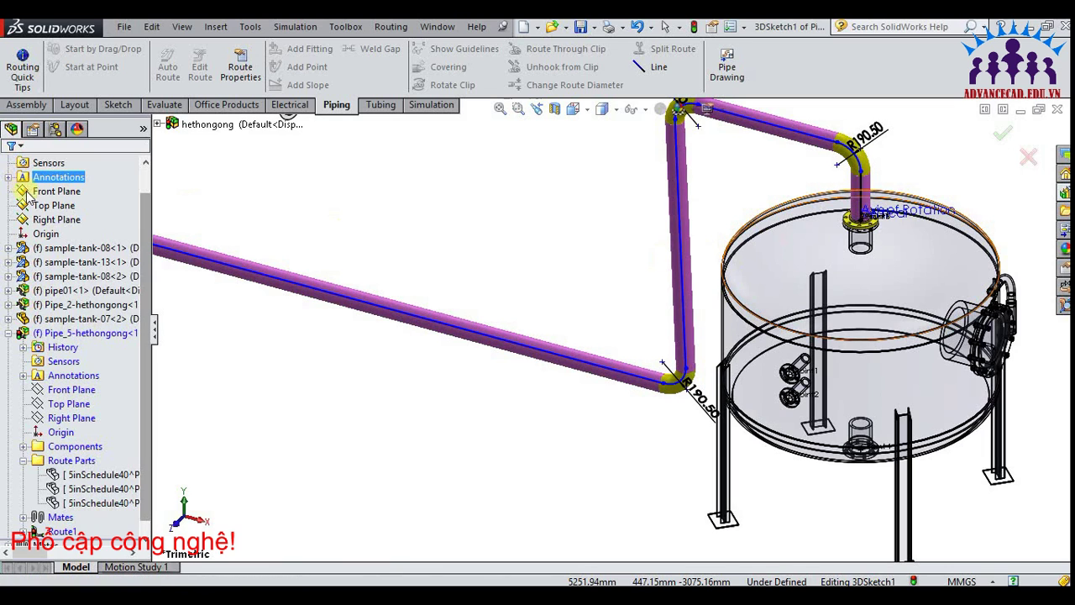
Exit the route 3D sketch to rebuild pipes and elbows, then zoom to fit the assembly
left_click(1000, 137)
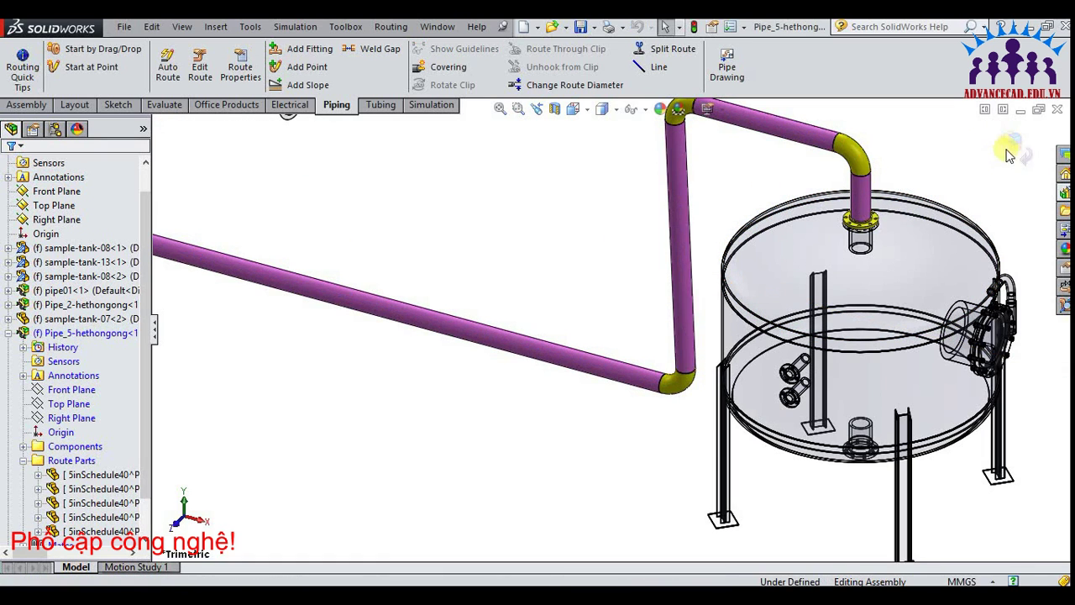
key("f")
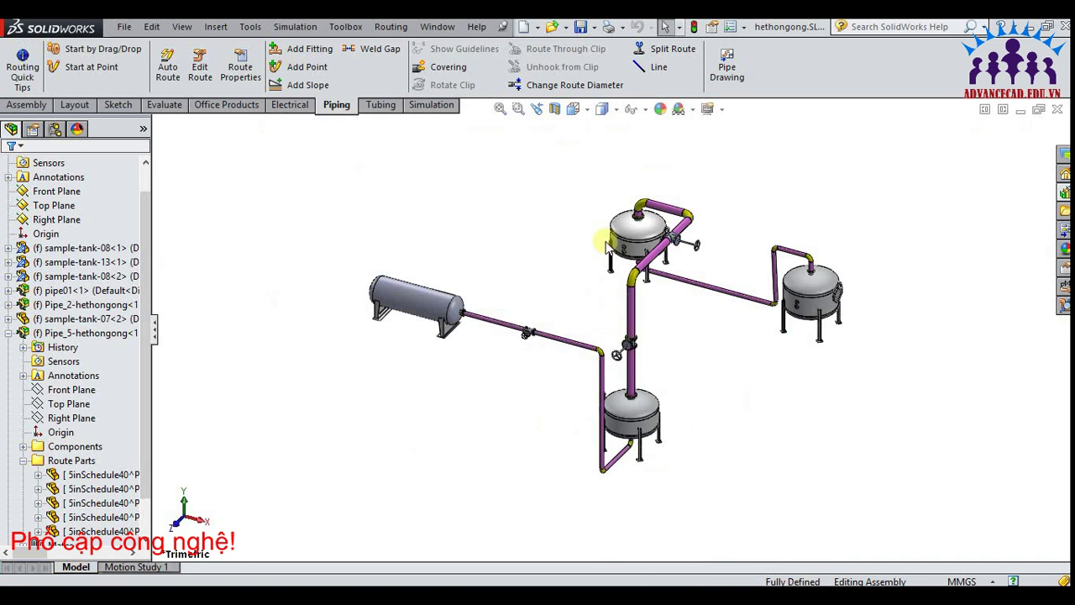
scroll(605, 244, "down", 2)
scroll(632, 277, "down", 1)
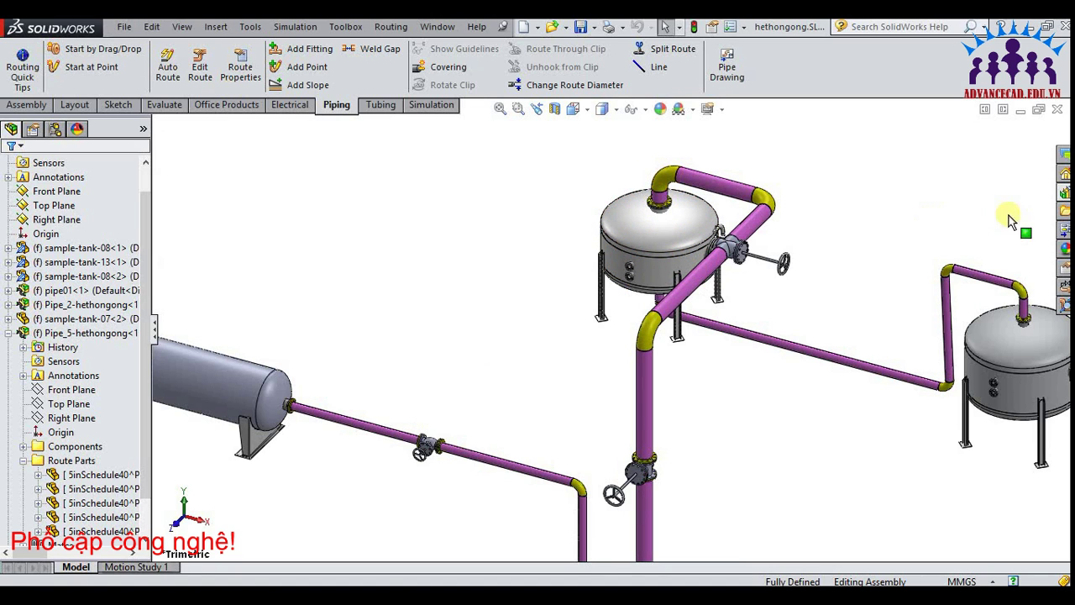
Place a Slip On Flange 150-NPS2 from the Design Library on the upper tank's side nozzle, accepting route properties
left_click(1065, 193)
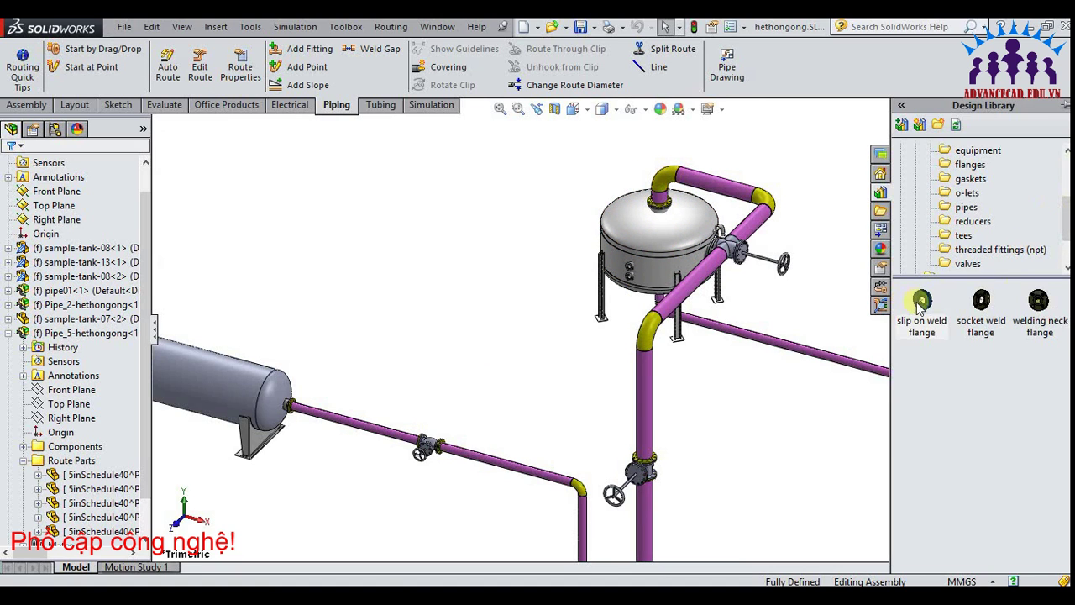
left_click_drag(920, 306, 645, 287)
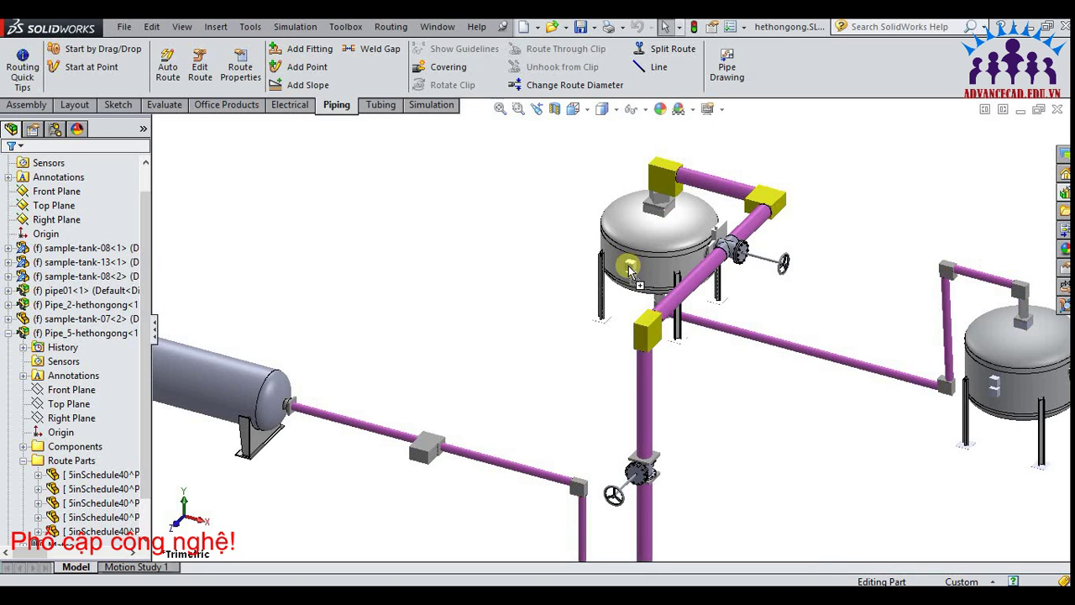
left_click(630, 269)
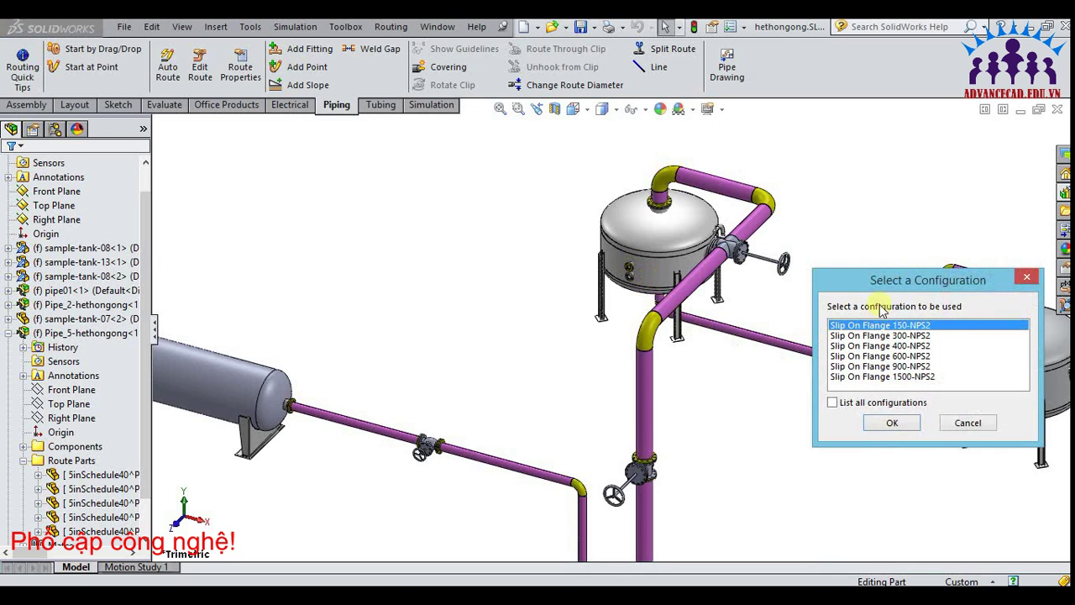
left_click(1028, 280)
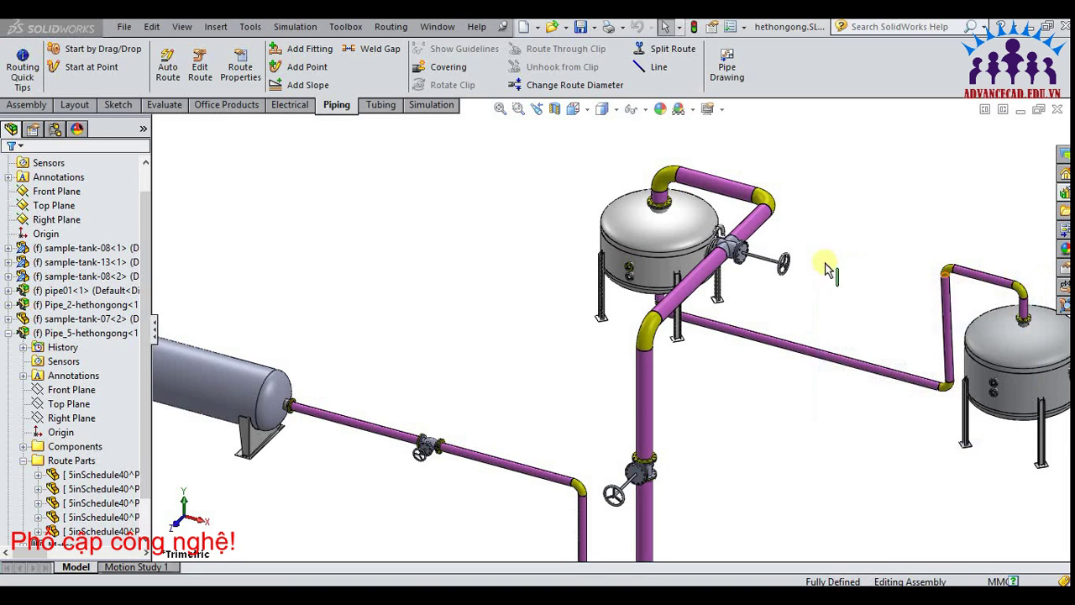
scroll(603, 256, "down", 4)
scroll(717, 282, "down", 4)
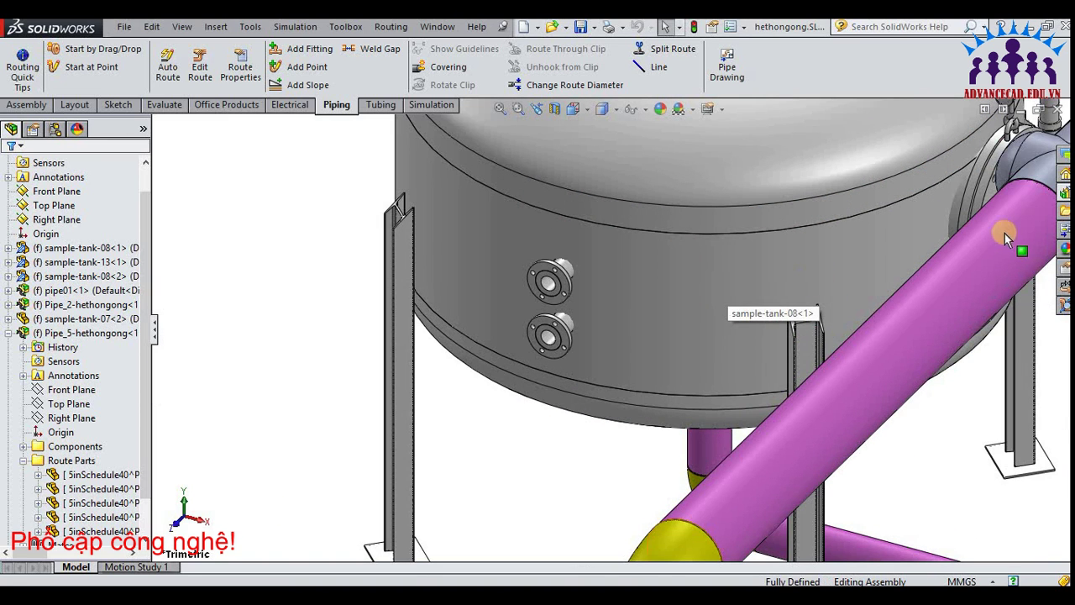
left_click(1065, 193)
left_click_drag(922, 300, 576, 281)
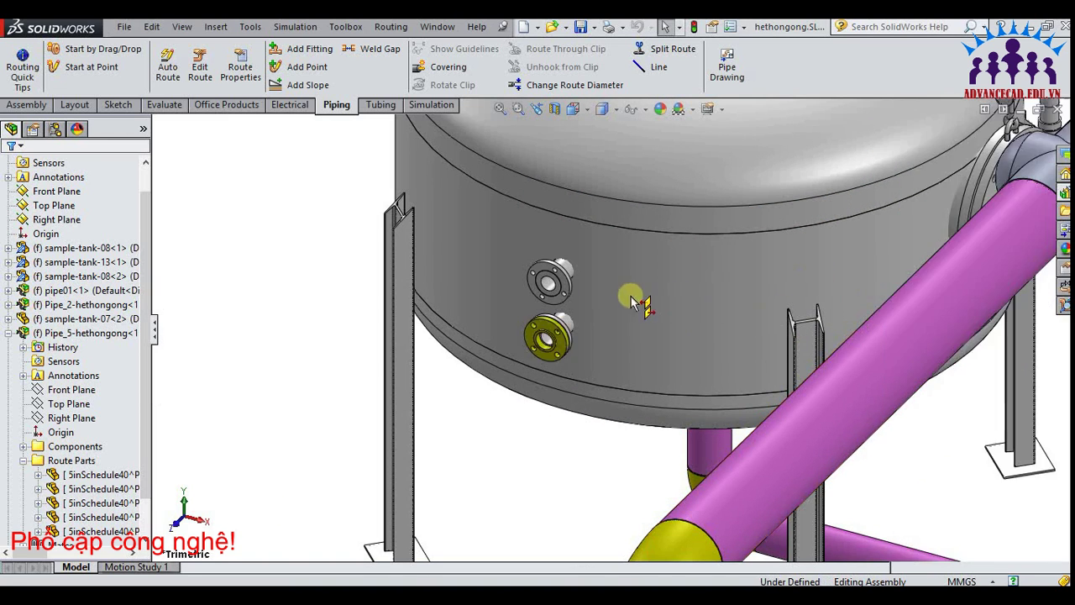
left_click(893, 421)
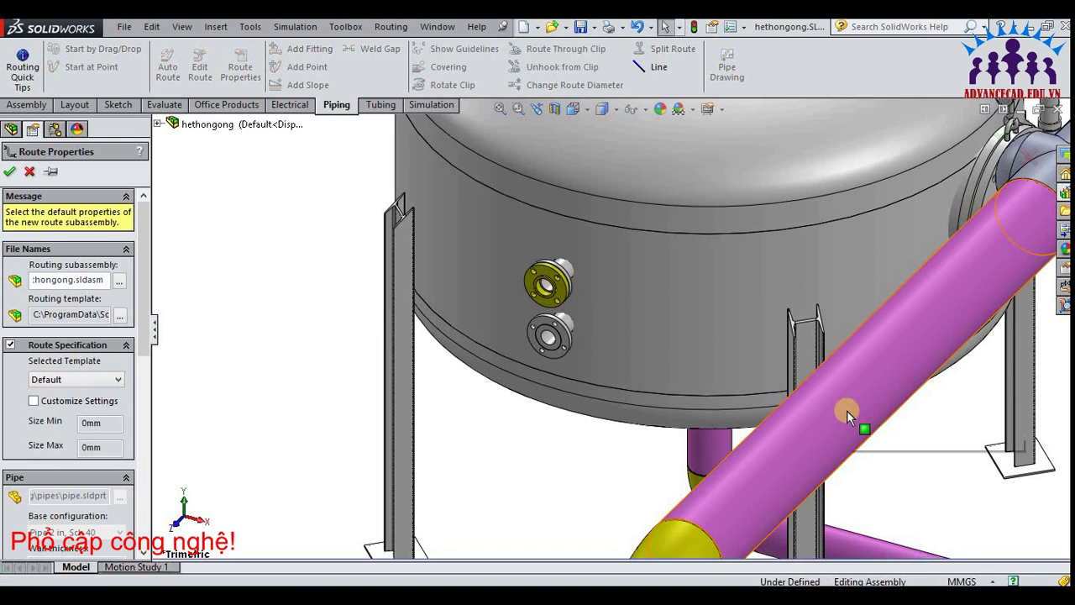
left_click(10, 173)
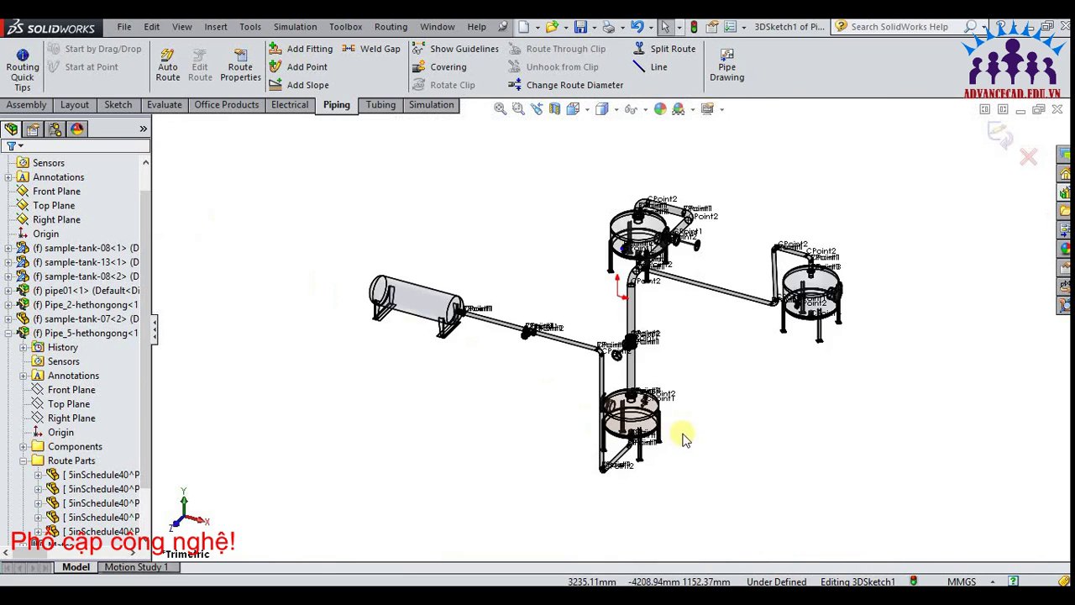
Orbit and zoom in on the lower tank's side nozzles
middle_click_drag(684, 434, 582, 439)
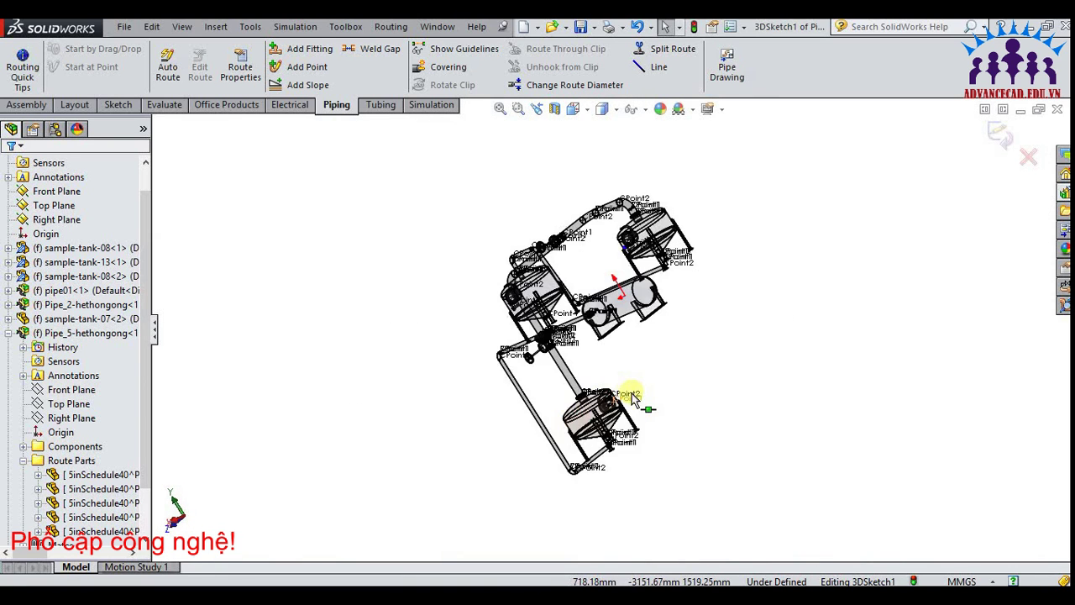
scroll(626, 405, "down", 3)
scroll(625, 406, "down", 2)
scroll(628, 395, "down", 1)
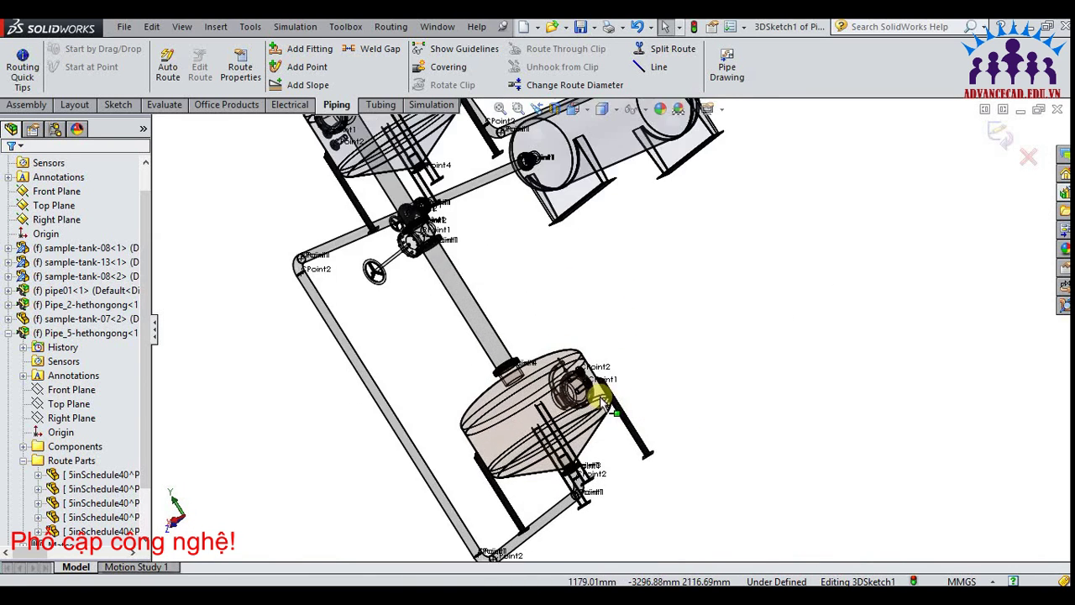
scroll(629, 382, "down", 2)
mouse_move(698, 370)
middle_mouse_down()
mouse_move(673, 360)
mouse_move(770, 371)
mouse_move(619, 403)
mouse_move(685, 401)
middle_mouse_up()
scroll(686, 401, "down", 2)
scroll(686, 401, "down", 2)
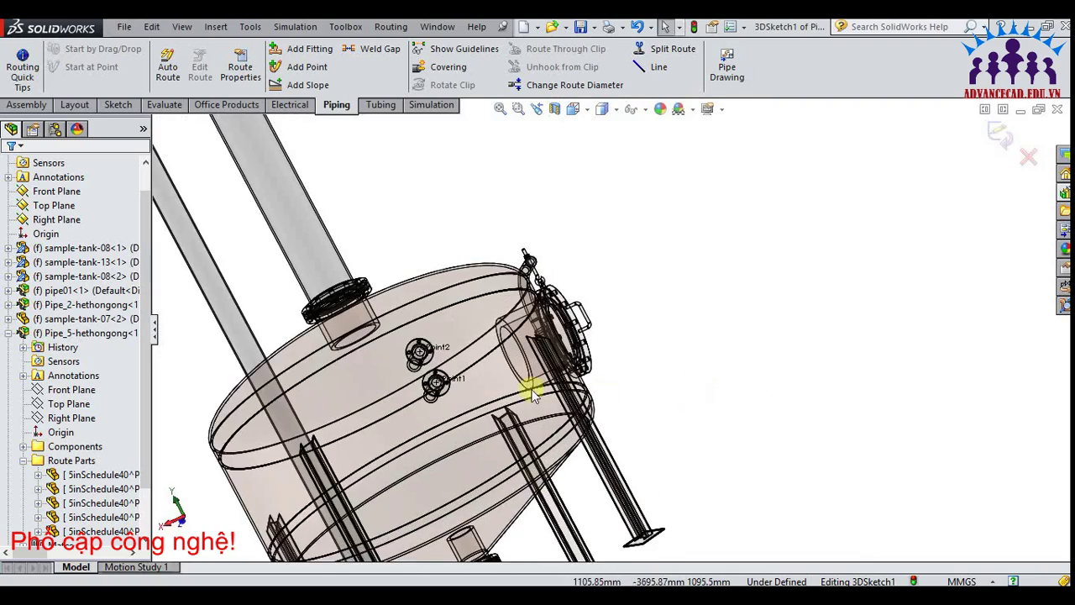
scroll(533, 384, "down", 3)
scroll(197, 312, "down", 1)
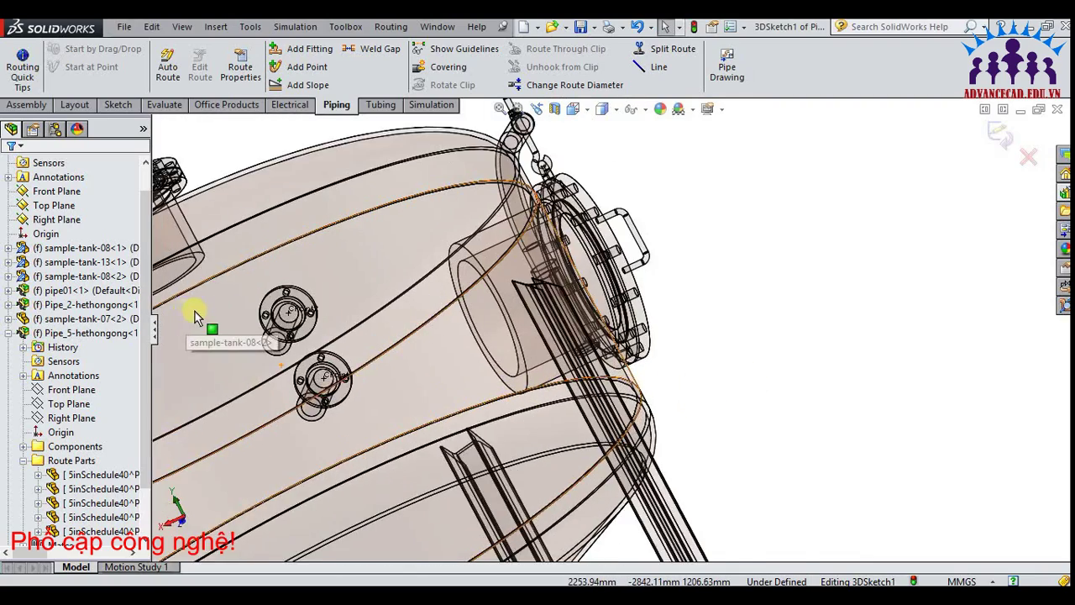
scroll(613, 336, "down", 2)
scroll(840, 305, "down", 2)
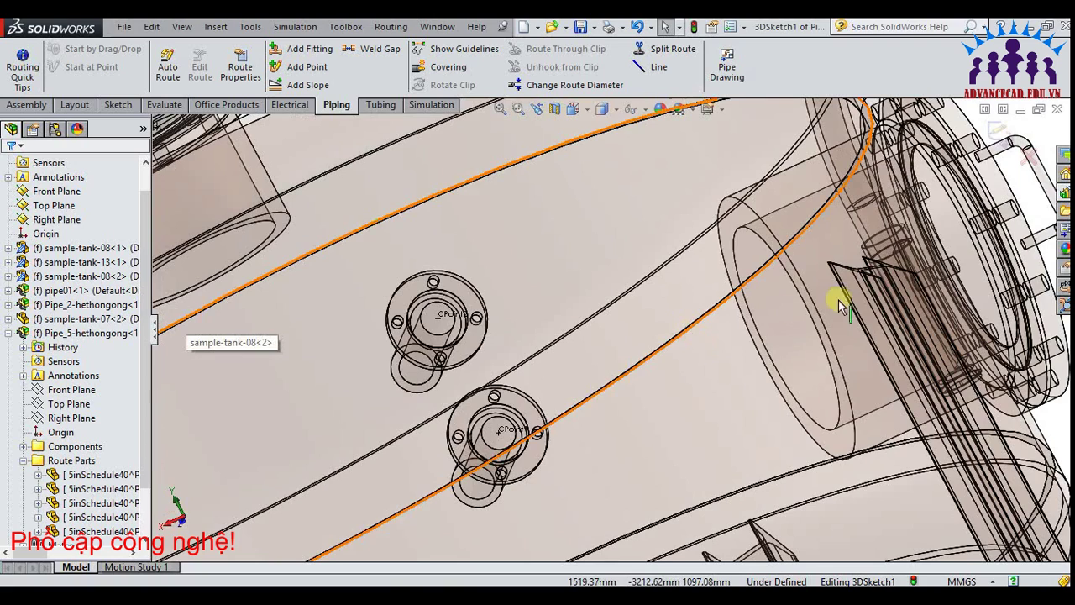
Drop a Slip On Flange 150-NPS2 onto the lower tank's nozzle, then close Insert Components
left_click(1064, 192)
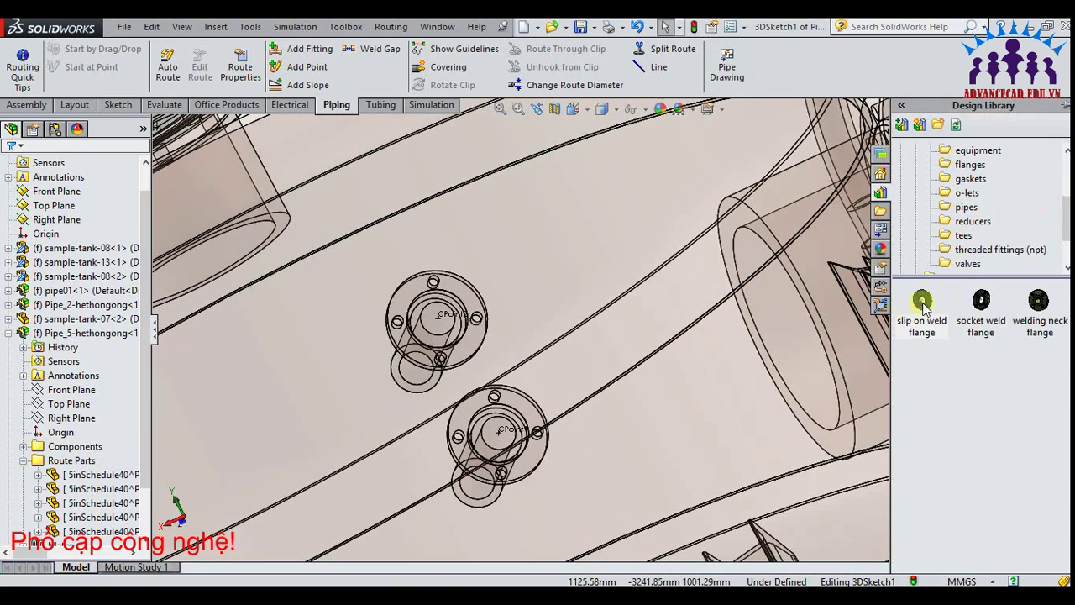
mouse_move(922, 306)
left_mouse_down()
mouse_move(452, 329)
mouse_move(460, 360)
left_mouse_up()
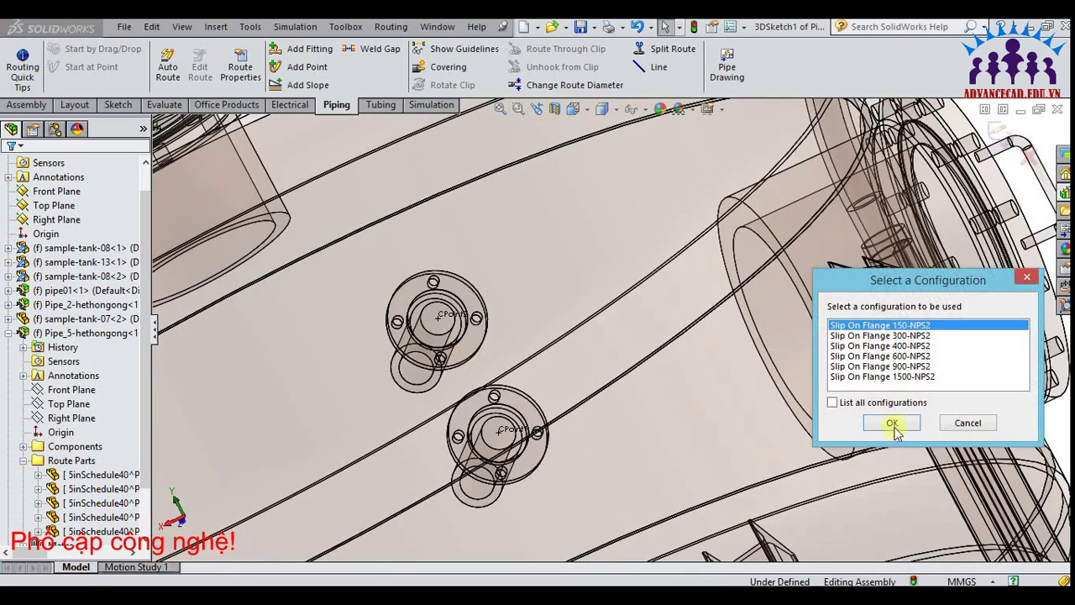
left_click(893, 425)
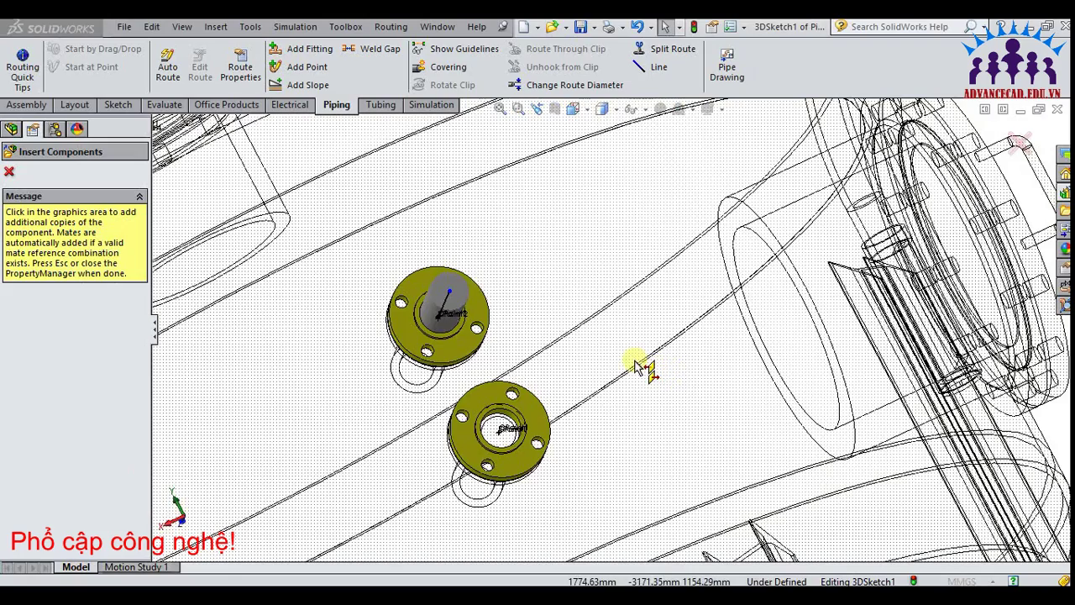
scroll(636, 366, "up", 3)
scroll(630, 364, "up", 2)
scroll(839, 347, "up", 2)
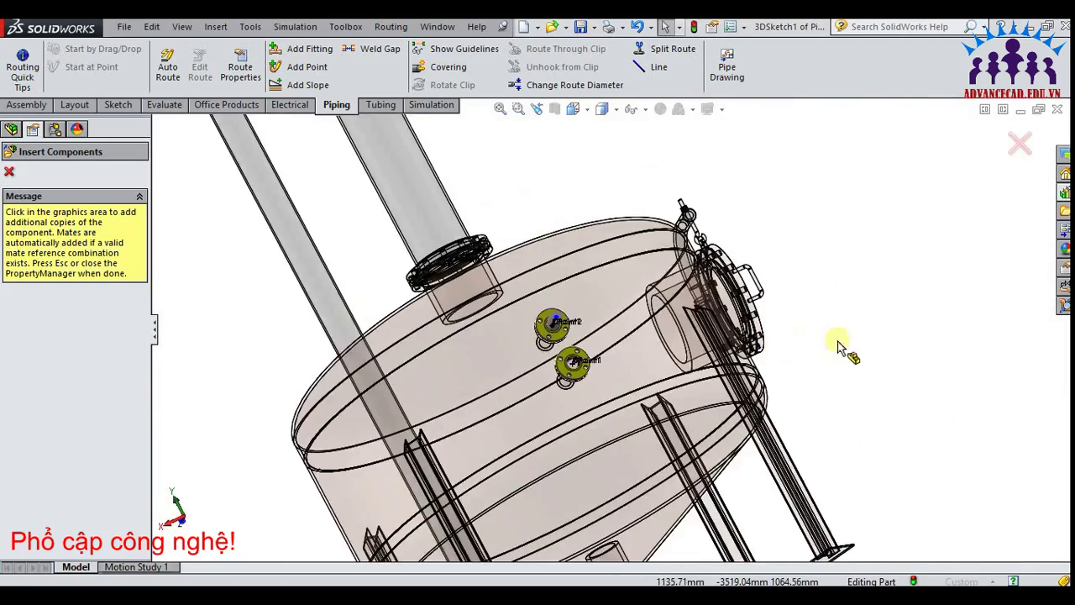
mouse_move(839, 346)
middle_mouse_down()
mouse_move(896, 384)
mouse_move(844, 391)
mouse_move(813, 378)
middle_mouse_up()
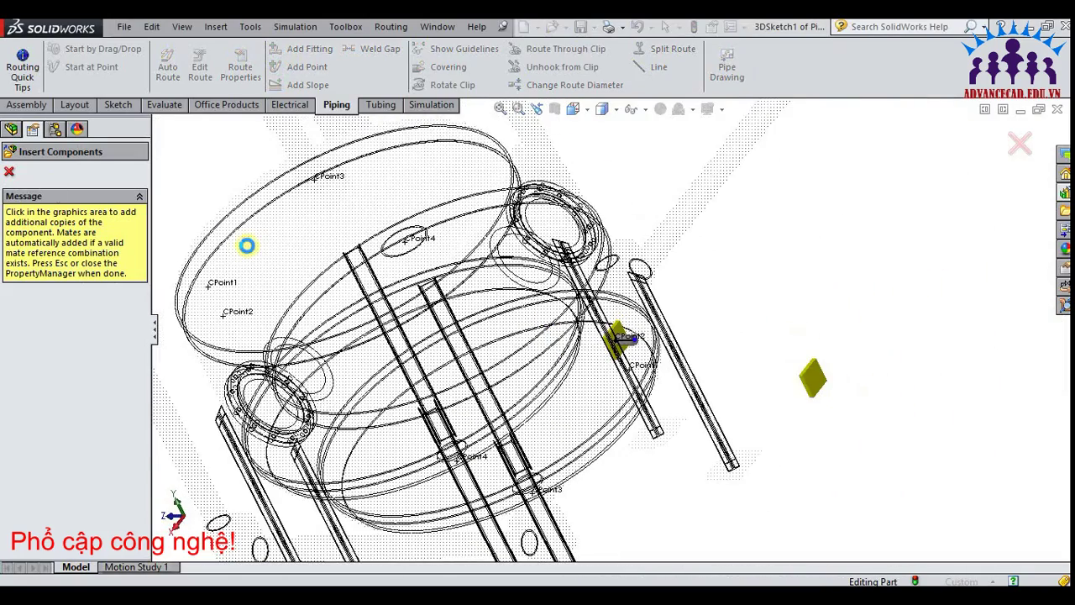
left_click(12, 173)
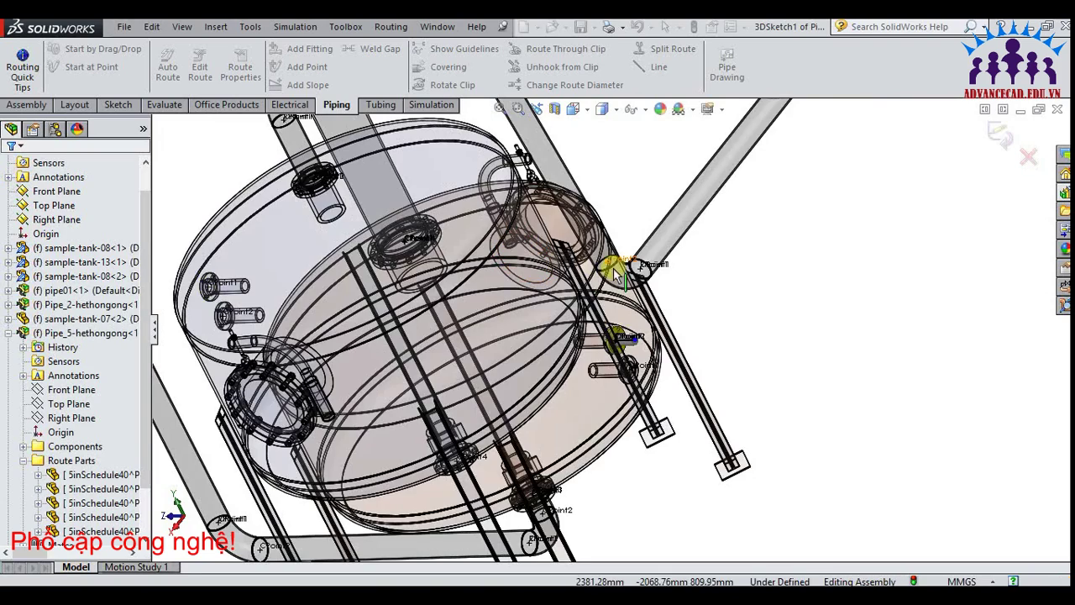
scroll(760, 281, "up", 3)
scroll(759, 283, "up", 3)
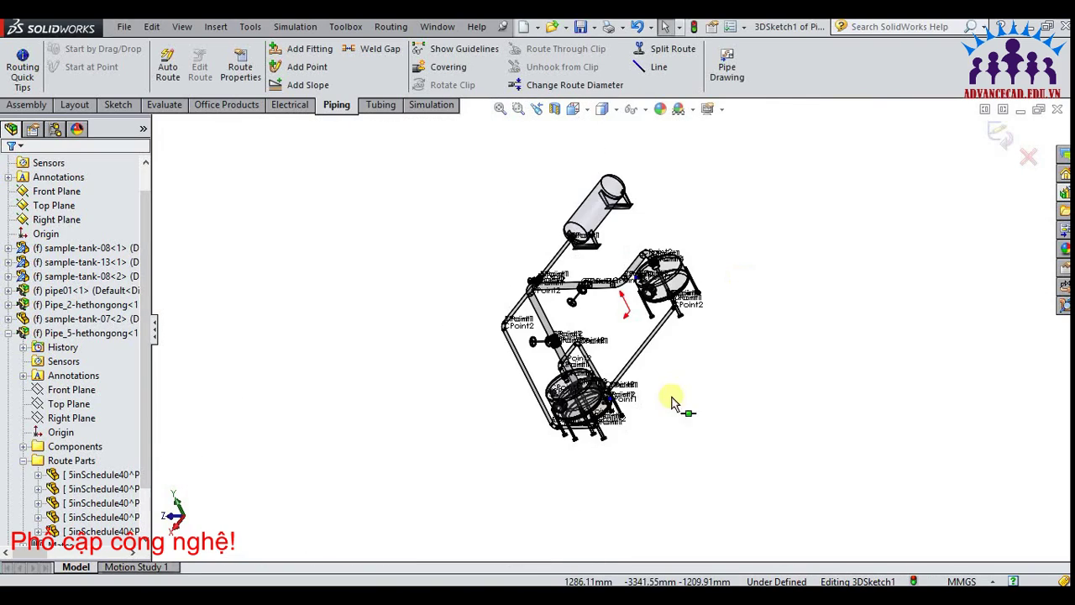
Auto-route from Point3 at the open branch end to Point8 on the upper tank's nozzle
scroll(668, 388, "down", 2)
scroll(579, 180, "down", 2)
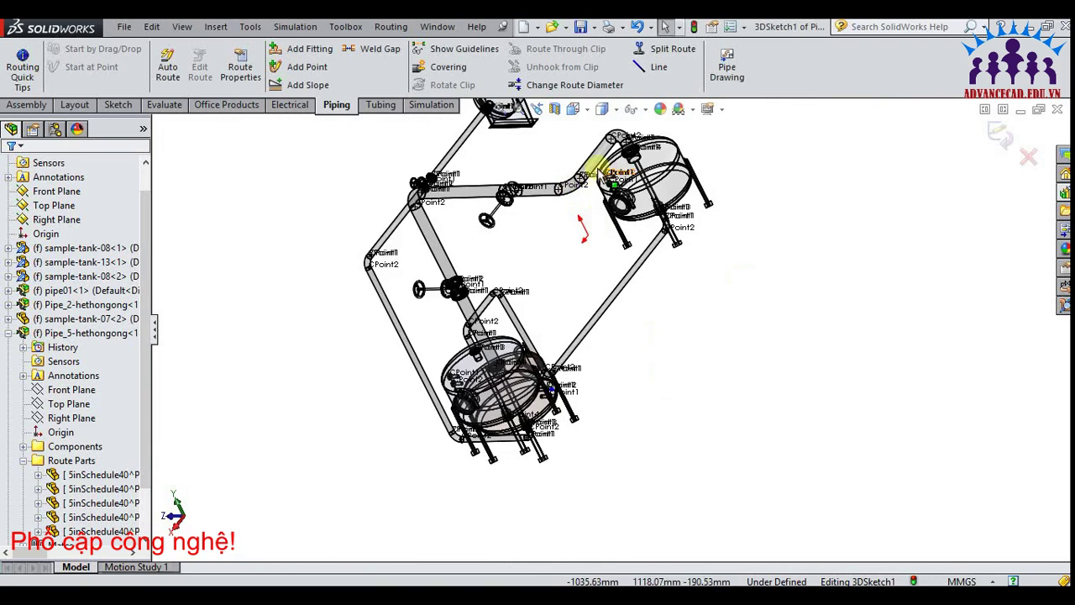
scroll(610, 176, "down", 2)
scroll(396, 135, "down", 2)
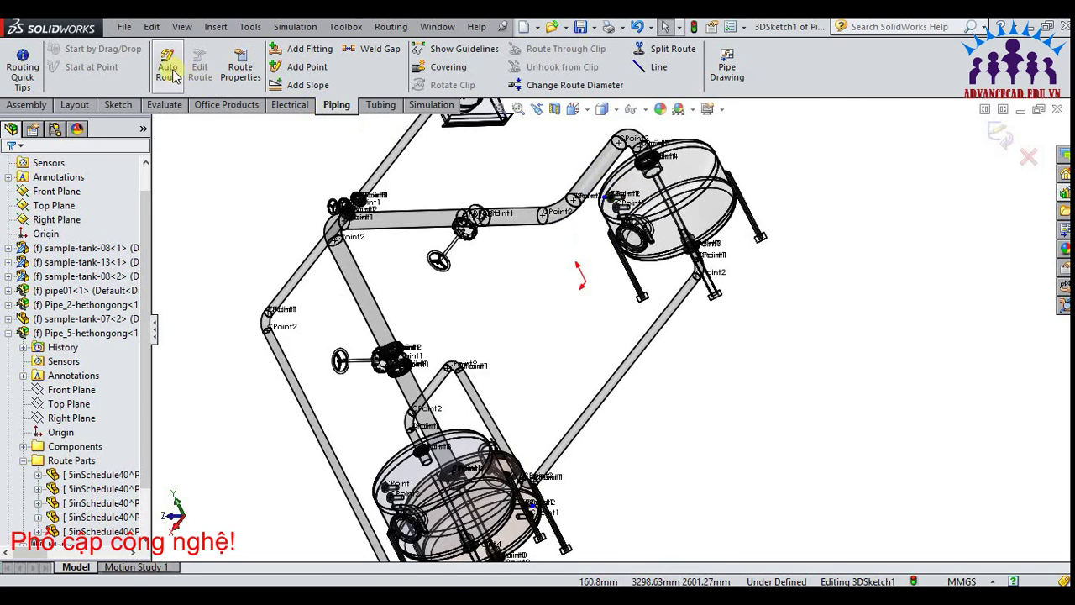
left_click(168, 69)
scroll(605, 207, "down", 1)
scroll(603, 209, "down", 1)
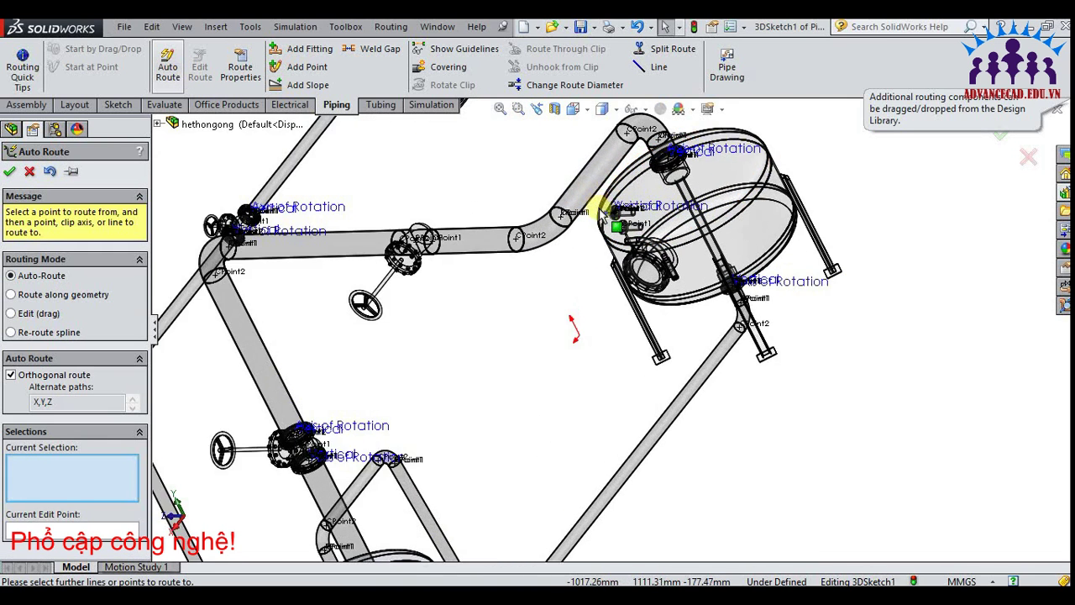
scroll(602, 211, "down", 1)
left_click(610, 222)
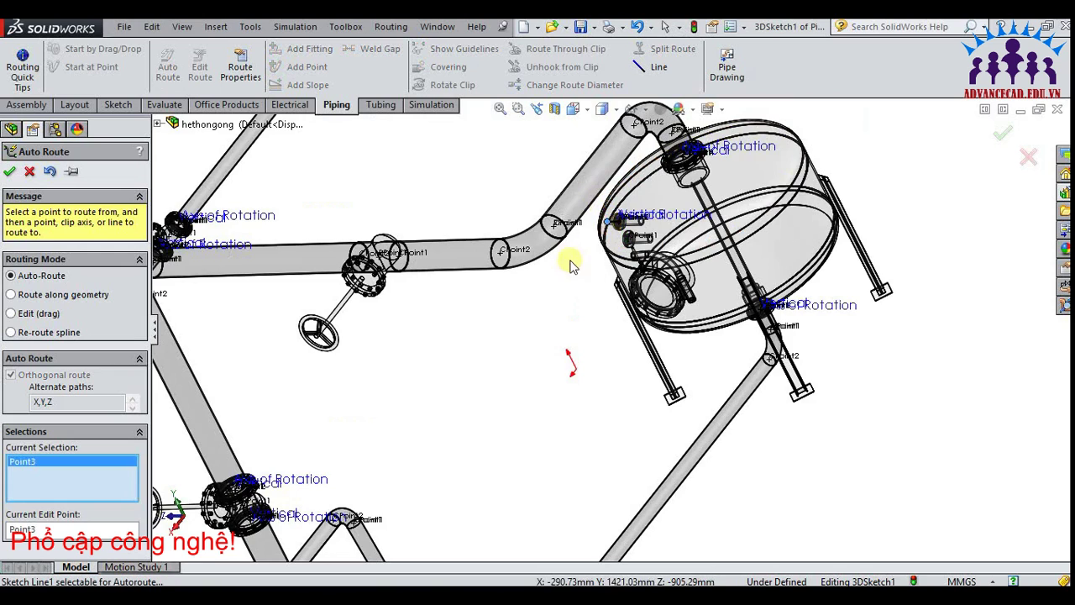
scroll(559, 261, "up", 1)
scroll(504, 403, "up", 1)
scroll(494, 416, "up", 1)
scroll(494, 419, "up", 1)
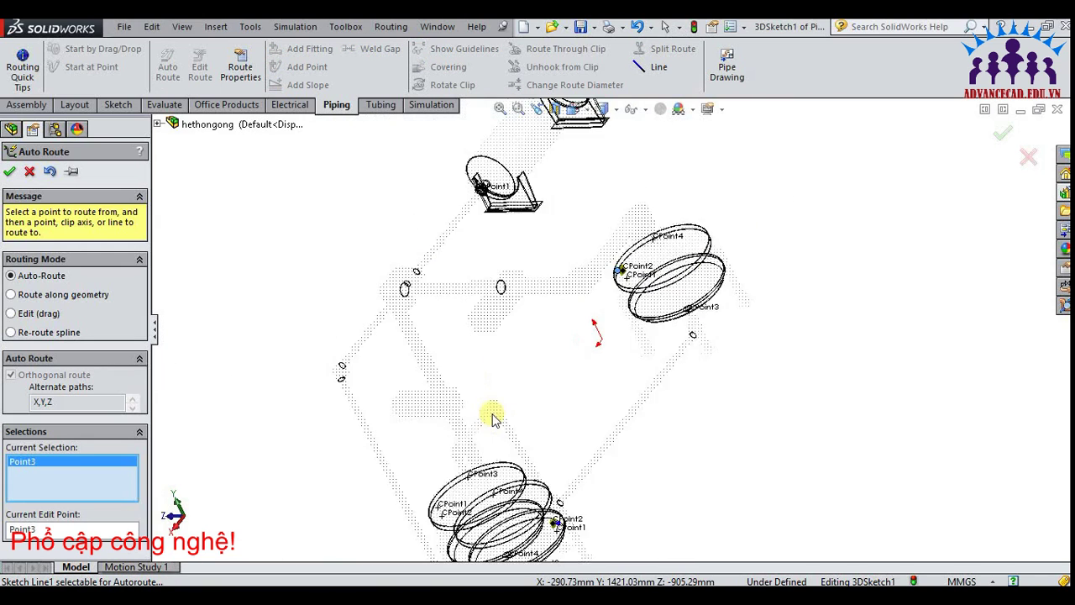
scroll(598, 407, "up", 1)
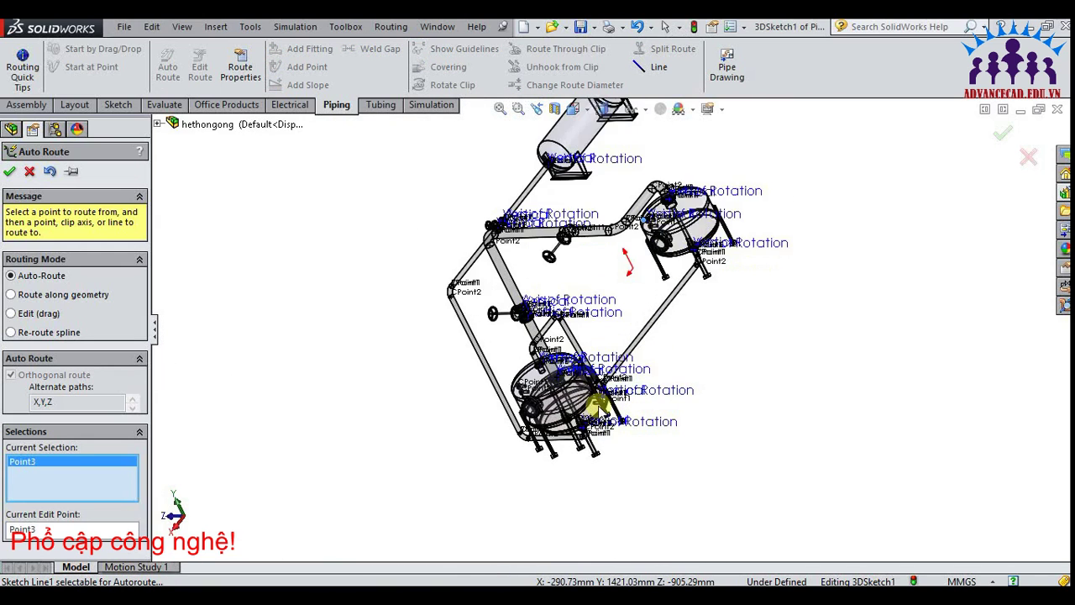
scroll(598, 406, "down", 1)
scroll(613, 395, "down", 1)
scroll(634, 382, "down", 1)
scroll(651, 370, "down", 1)
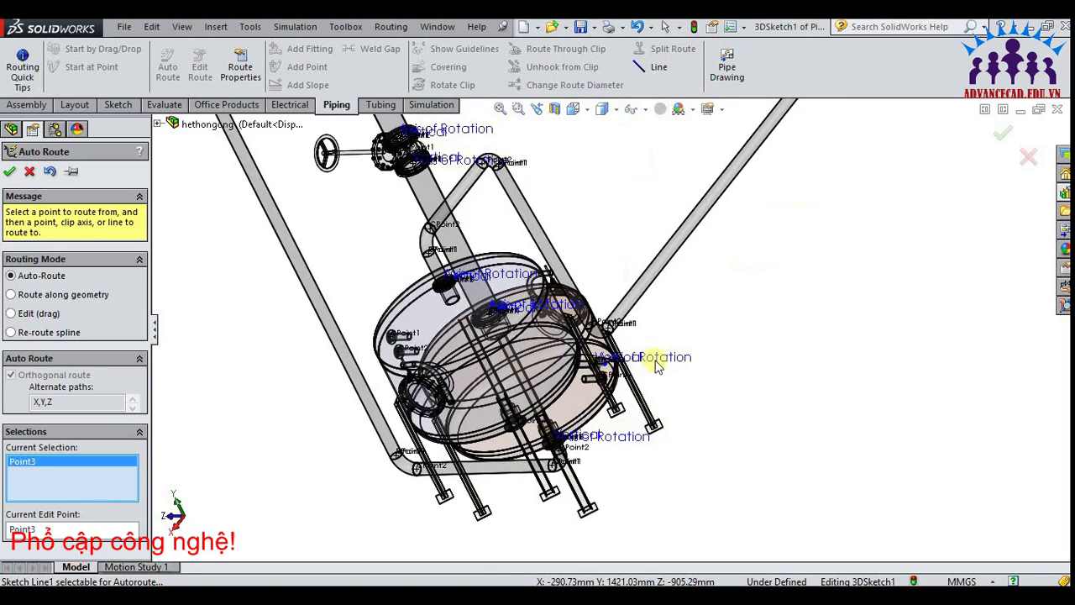
scroll(656, 365, "down", 1)
scroll(639, 361, "down", 1)
scroll(618, 360, "down", 1)
scroll(600, 357, "down", 1)
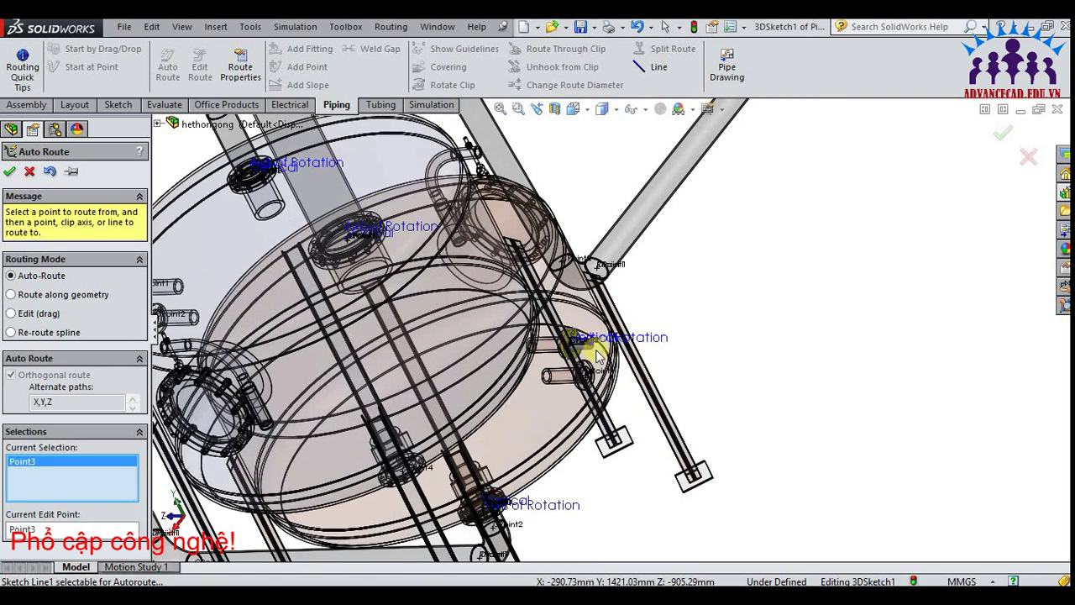
scroll(598, 357, "down", 1)
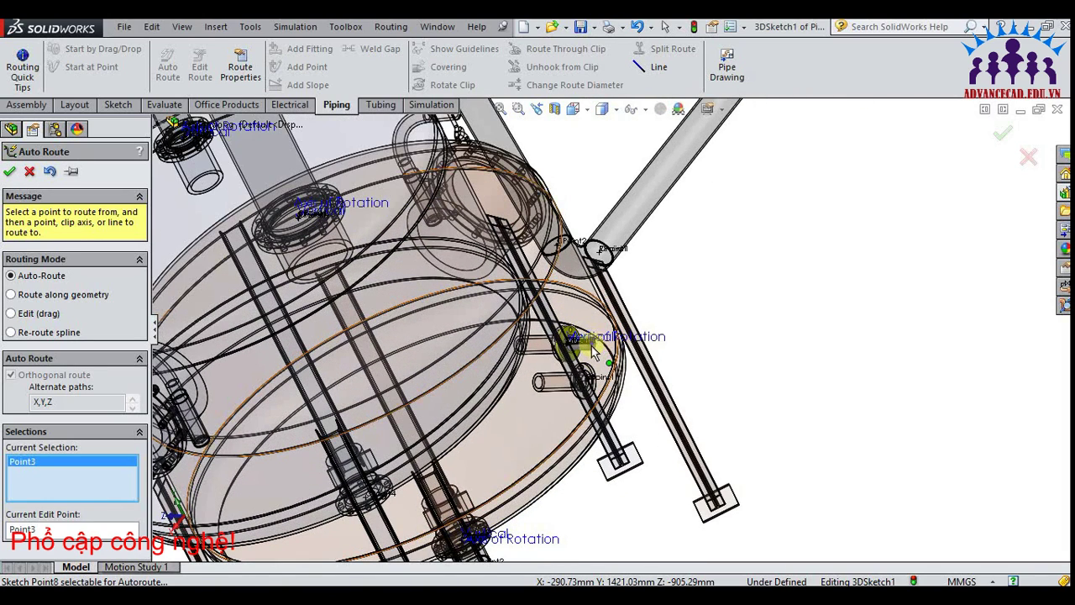
left_click(592, 346)
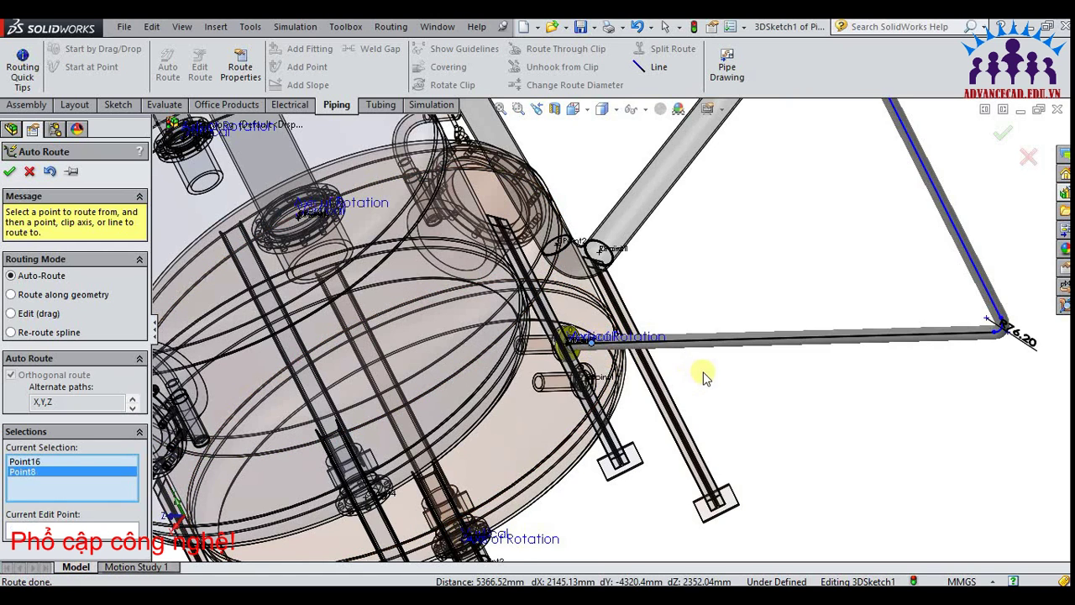
Switch to trimetric view, try an alternate path order, and accept the auto route
scroll(666, 371, "up", 1)
scroll(666, 372, "up", 1)
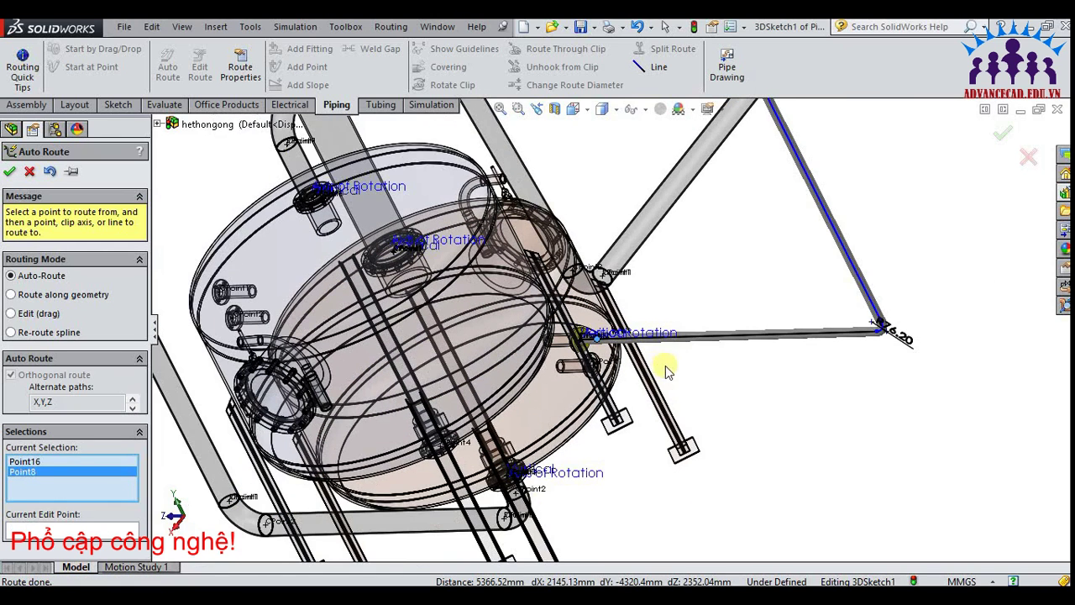
left_click(574, 110)
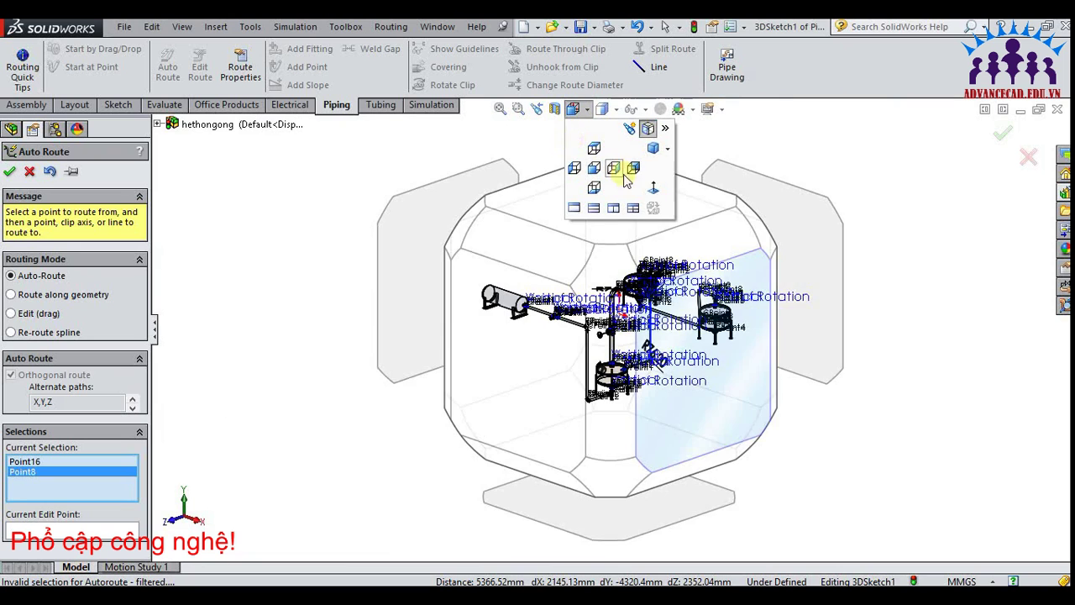
left_click(615, 253)
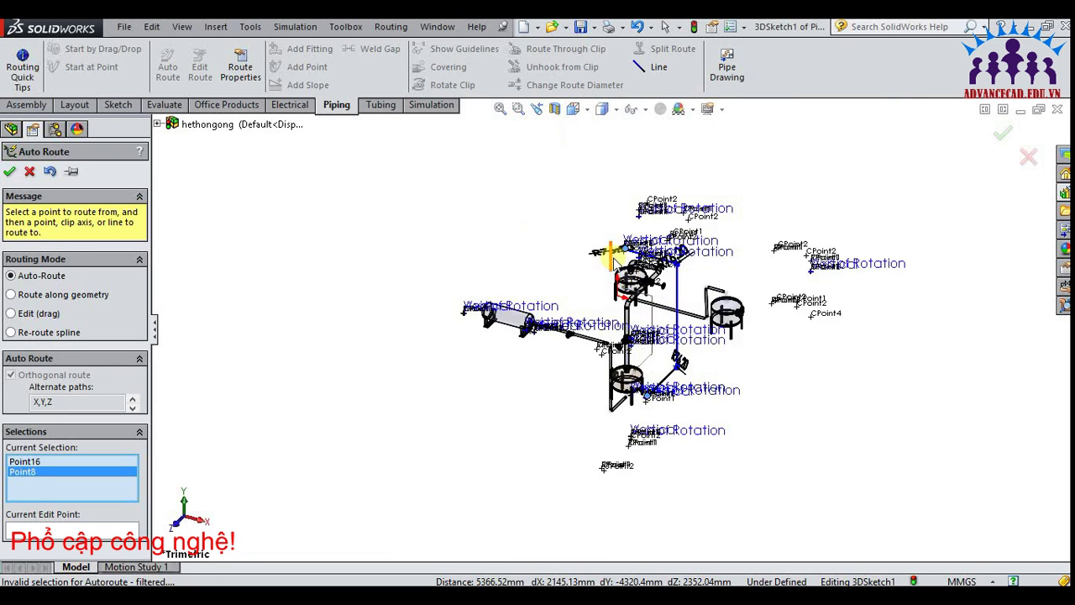
scroll(717, 290, "down", 2)
scroll(744, 307, "down", 2)
scroll(731, 309, "down", 2)
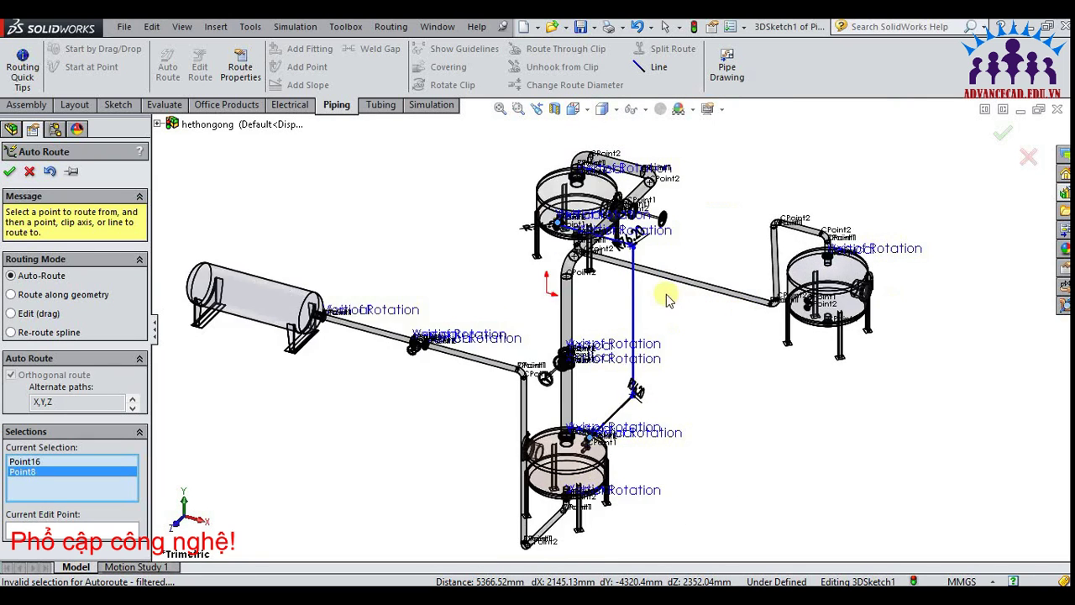
scroll(655, 294, "down", 2)
scroll(651, 293, "down", 1)
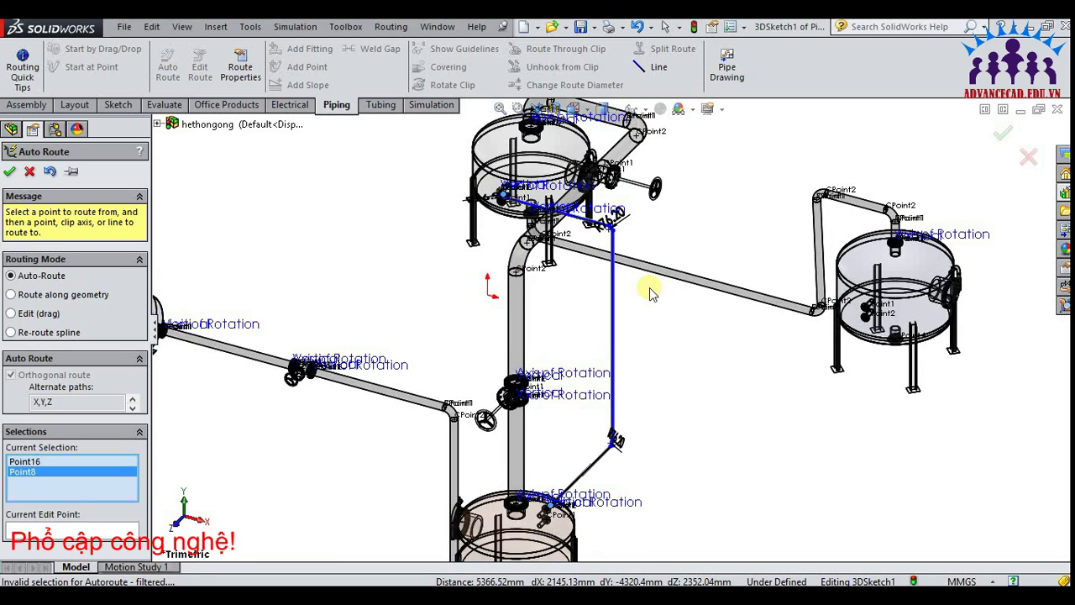
left_click(135, 404)
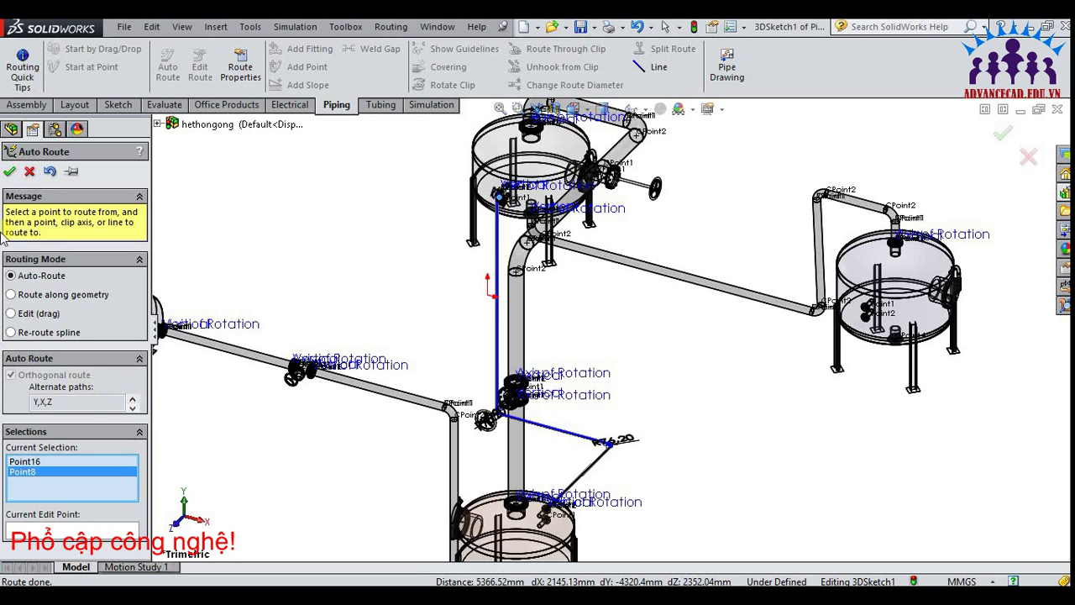
left_click(11, 173)
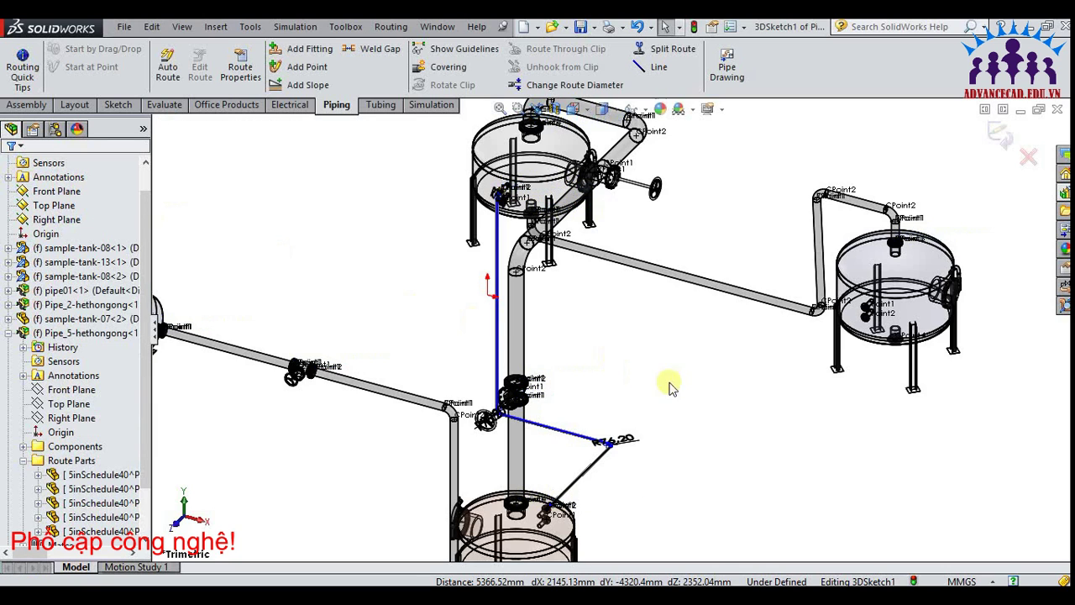
Exit the route sketch and route editing so the branch rebuilds as pipe
left_click(992, 135)
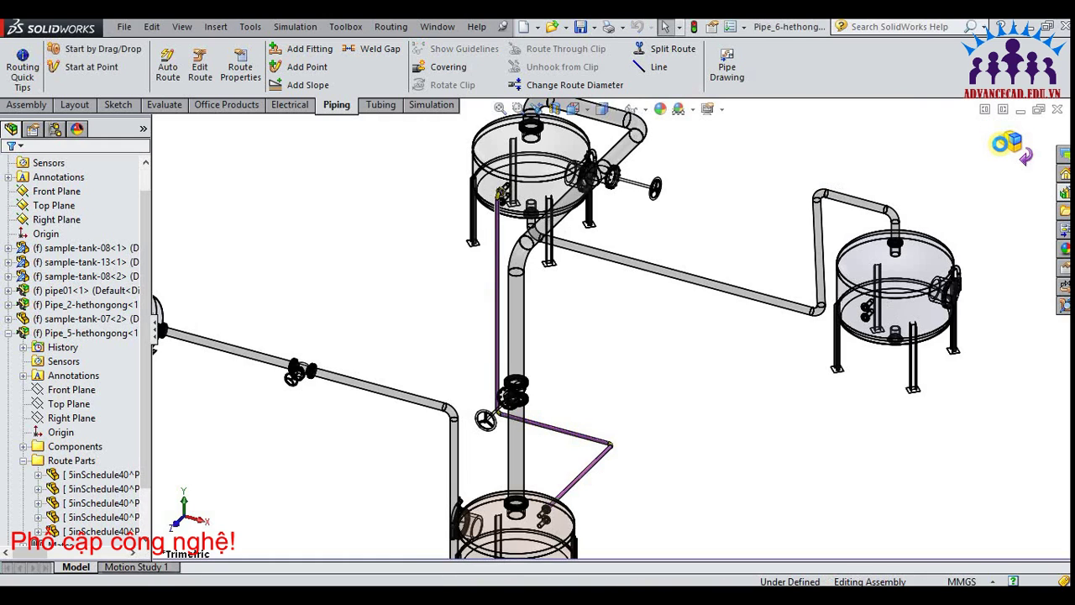
left_click(1008, 144)
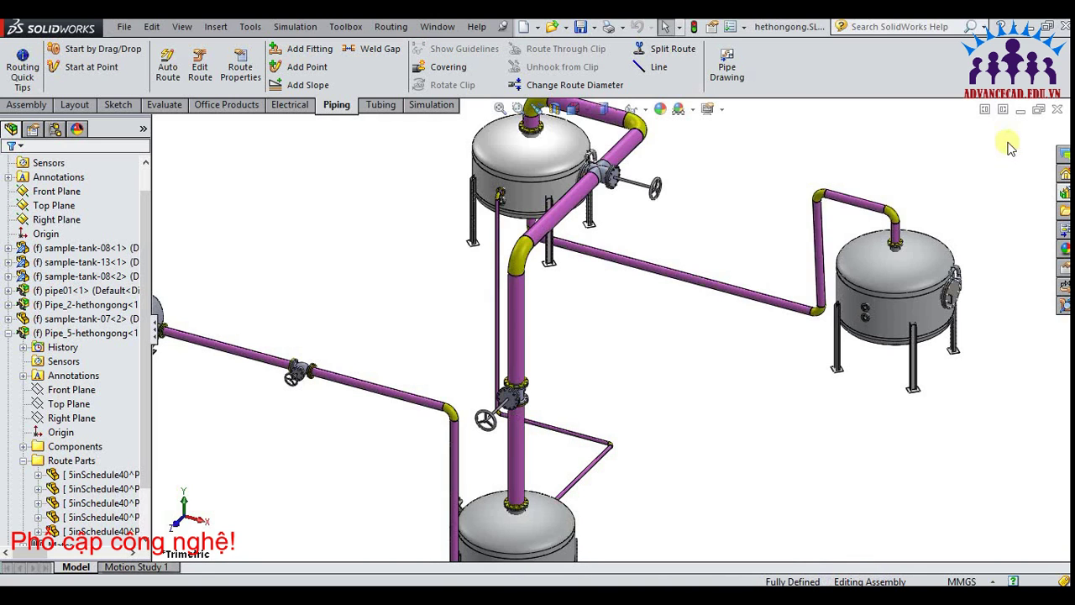
scroll(661, 353, "up", 3)
scroll(655, 355, "down", 2)
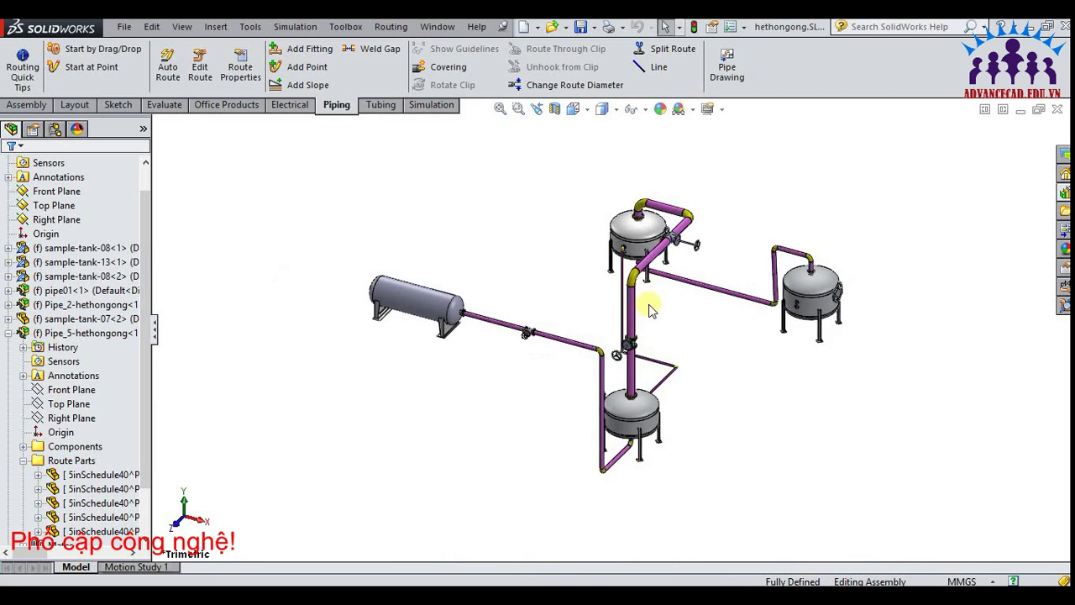
scroll(641, 300, "down", 3)
scroll(623, 254, "down", 2)
scroll(588, 219, "down", 2)
scroll(560, 211, "down", 1)
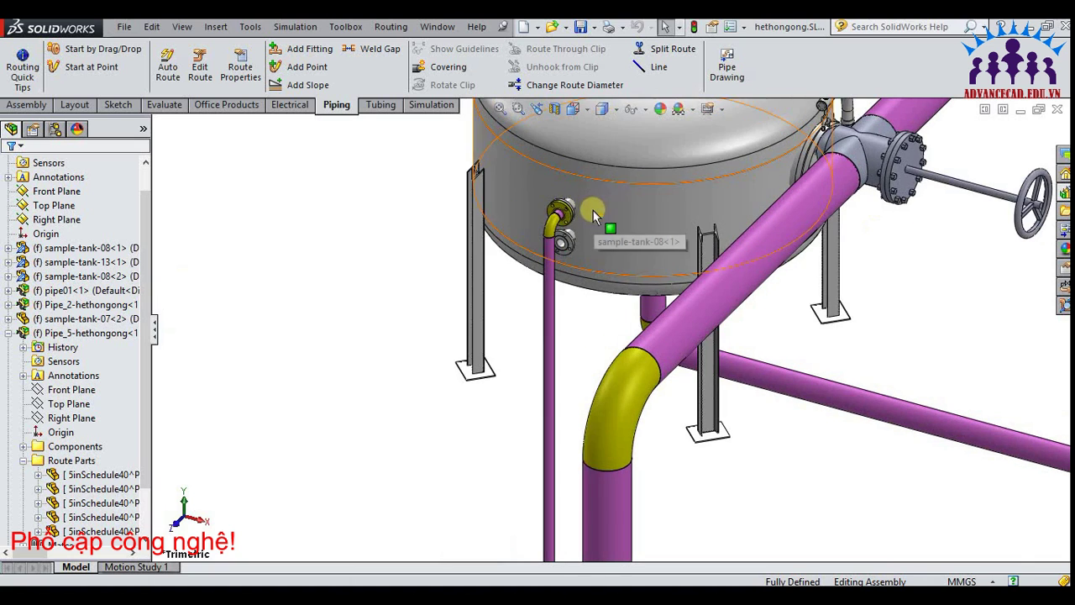
Zoom in to inspect the 90deg lr inch elbow at the tank flange
scroll(470, 320, "up", 2)
scroll(432, 319, "up", 3)
scroll(446, 319, "up", 2)
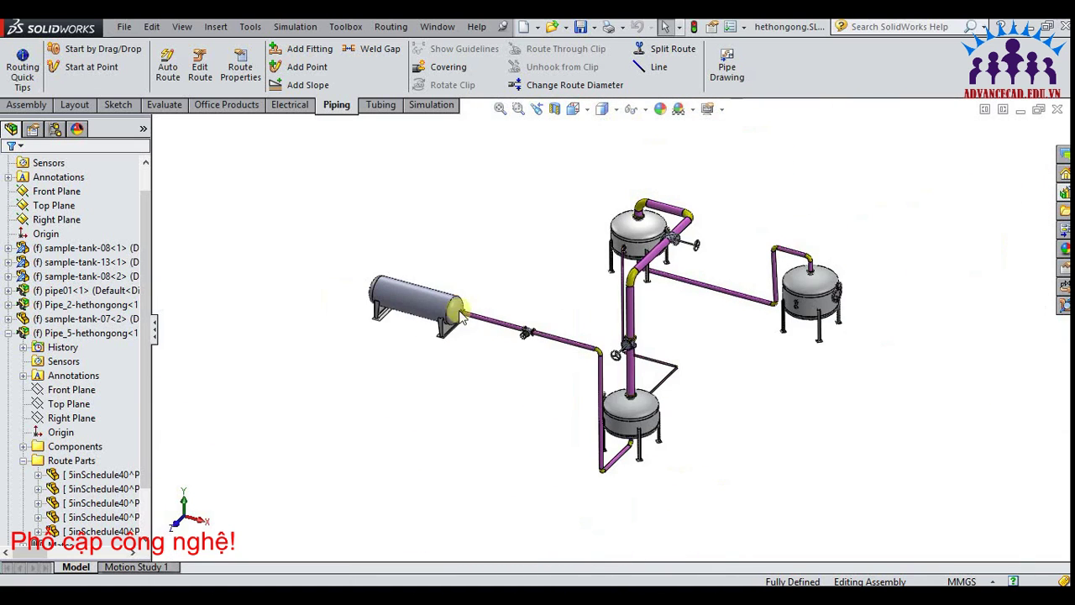
scroll(622, 340, "down", 2)
scroll(620, 320, "down", 2)
scroll(615, 268, "down", 3)
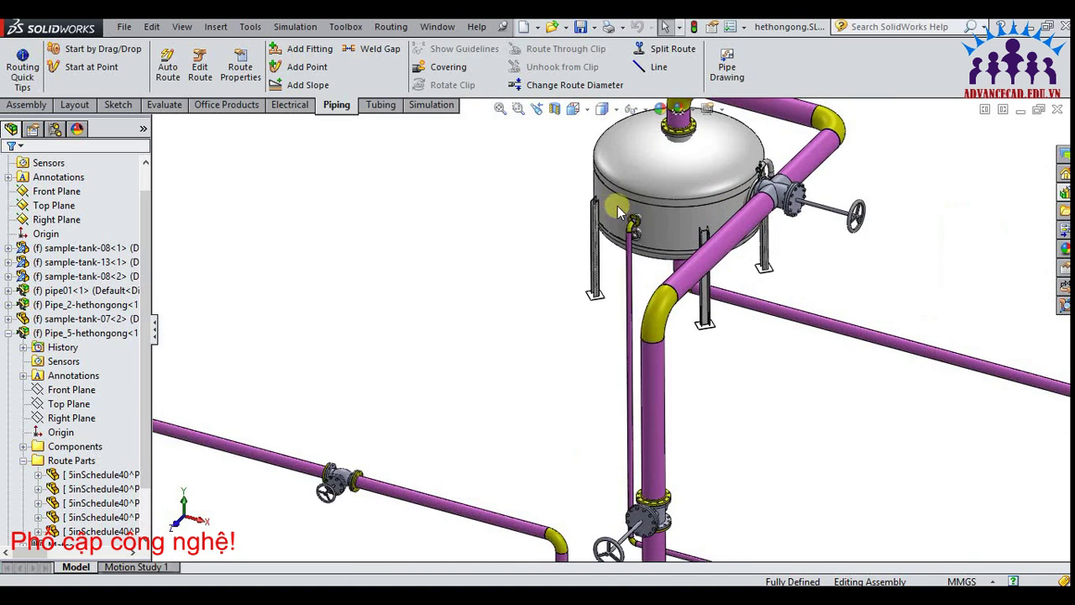
scroll(622, 252, "down", 2)
scroll(639, 261, "down", 2)
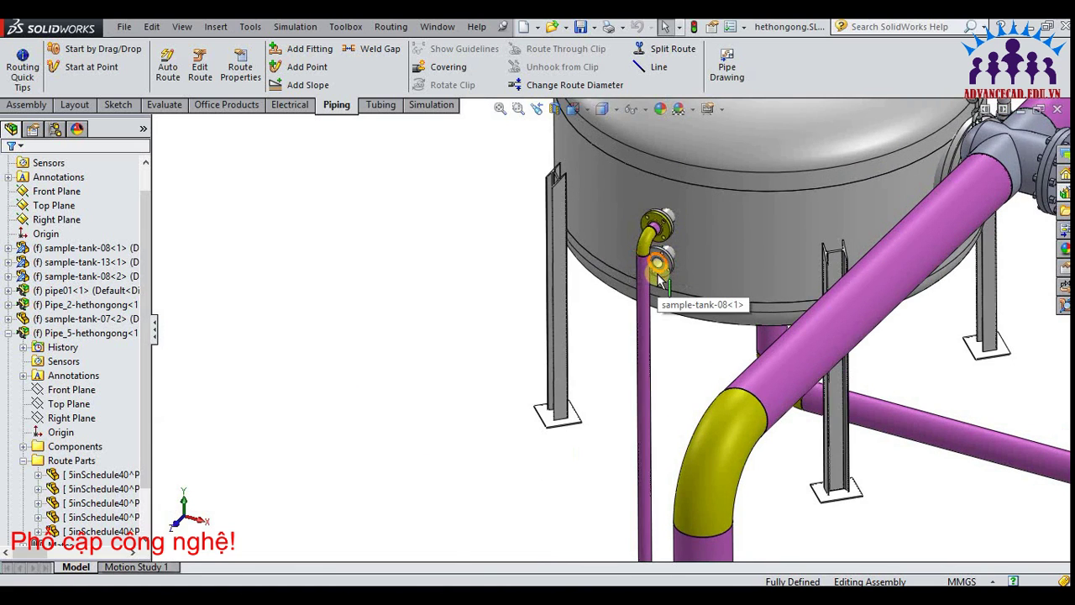
scroll(655, 277, "down", 2)
scroll(655, 279, "down", 2)
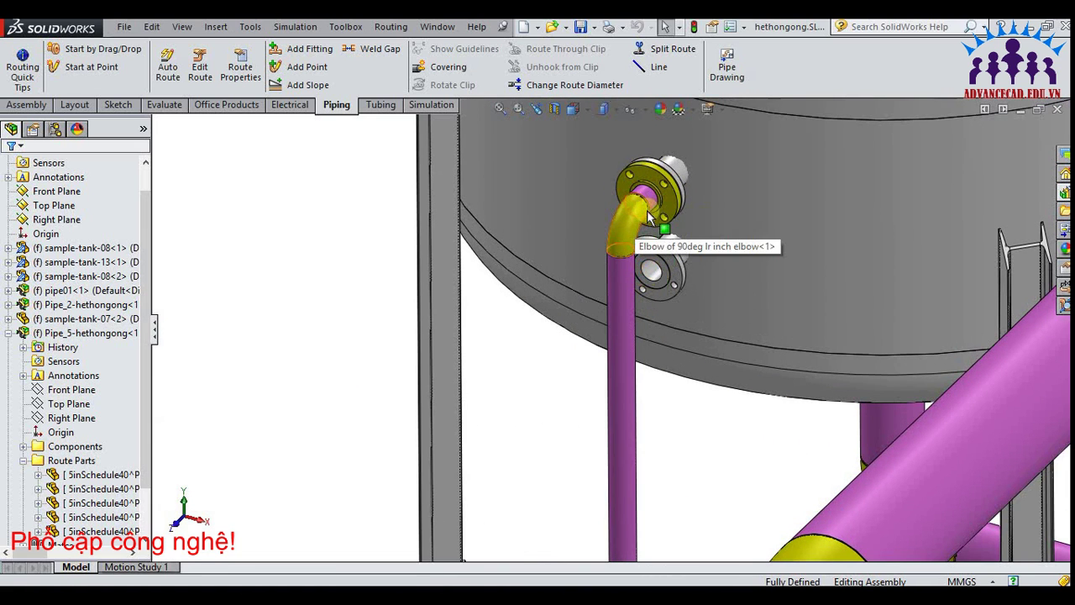
Edit the branch route, drag its vertical line away from the tank, and rebuild the pipe
right_click(621, 339)
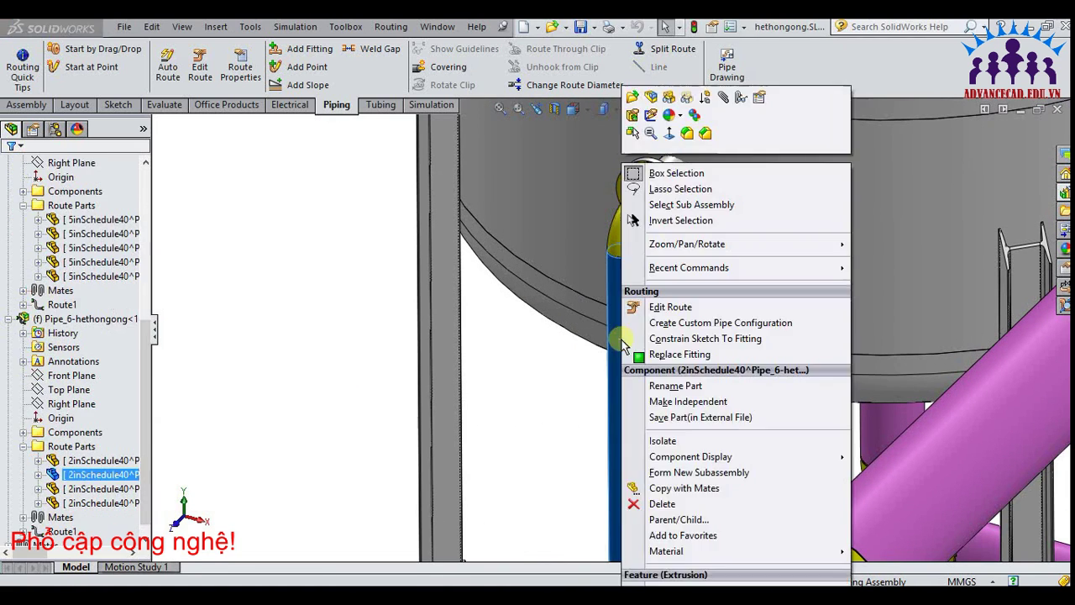
left_click(698, 308)
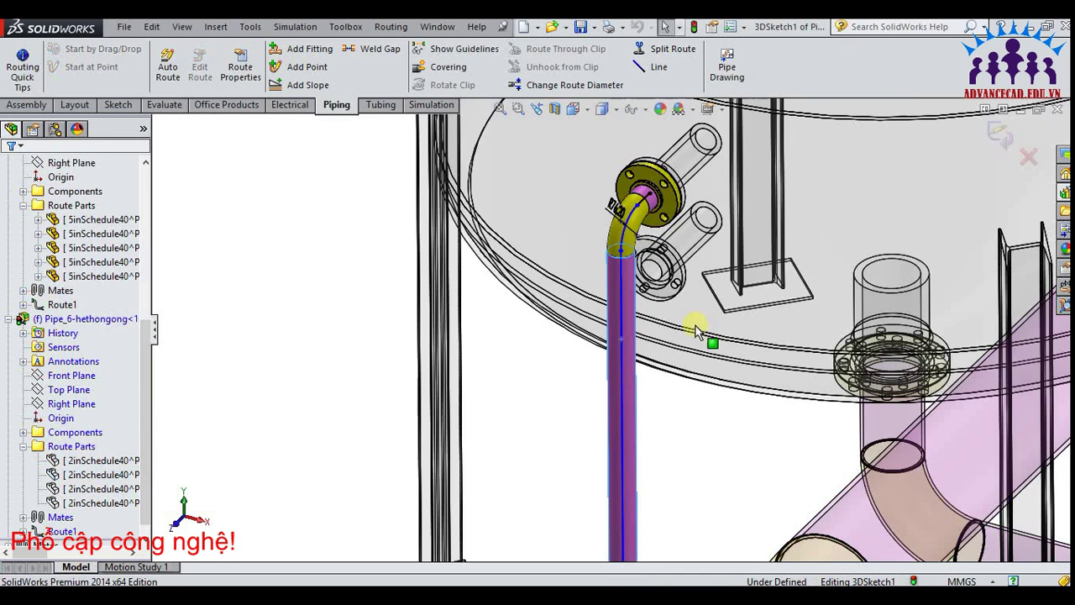
left_click(617, 369)
left_click_drag(600, 388, 566, 415)
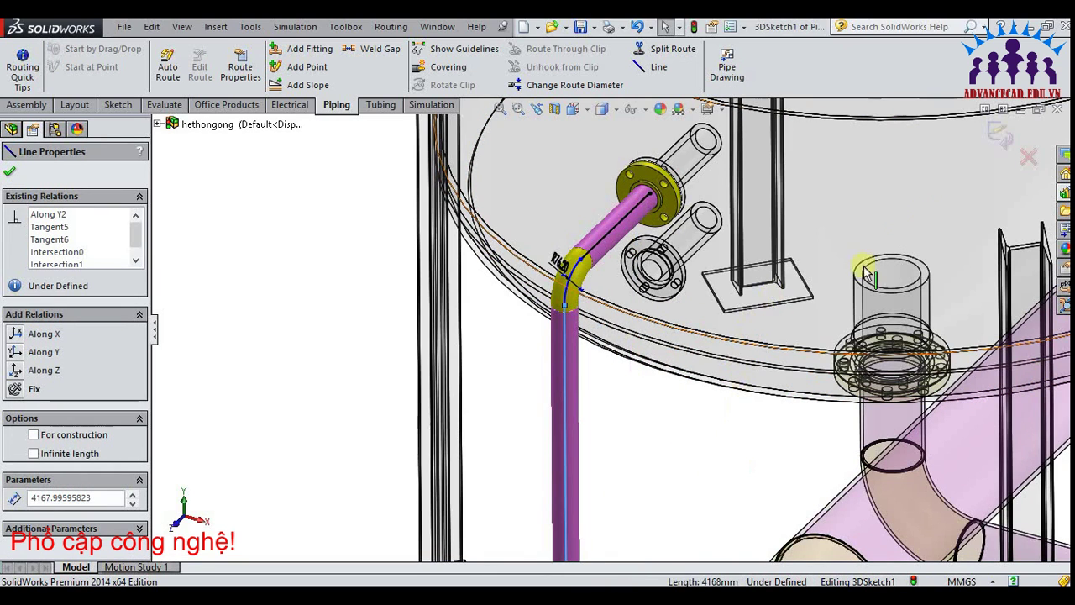
key("Escape")
left_click(991, 139)
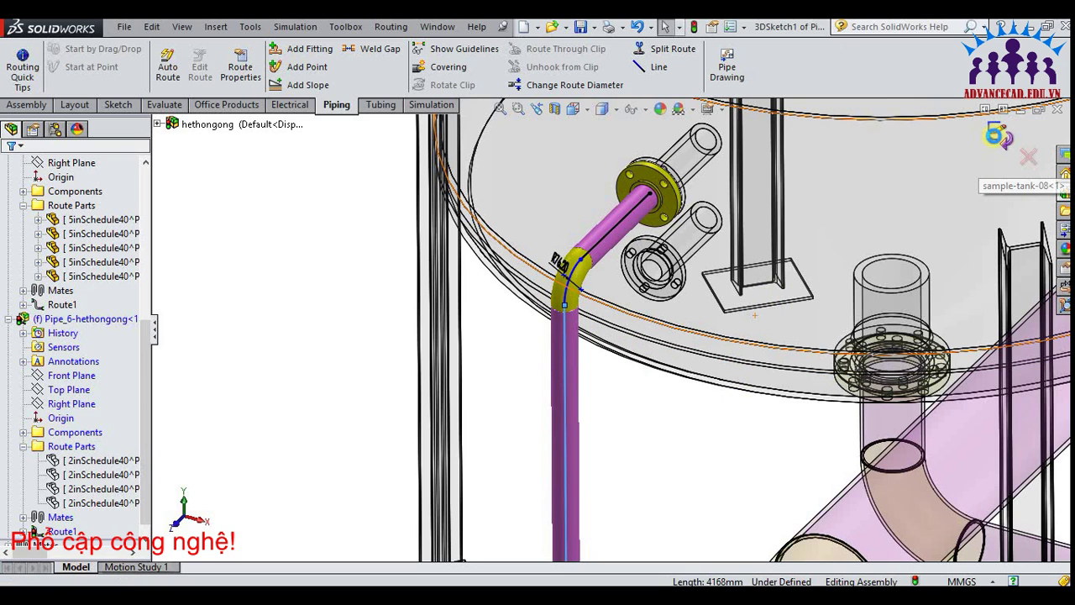
left_click(1005, 148)
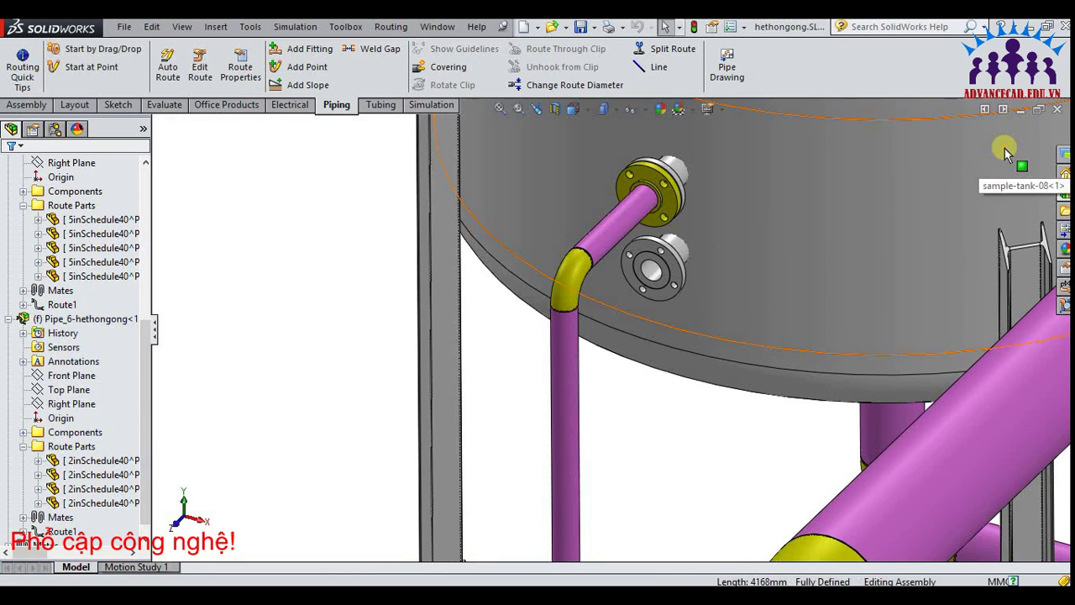
key("f")
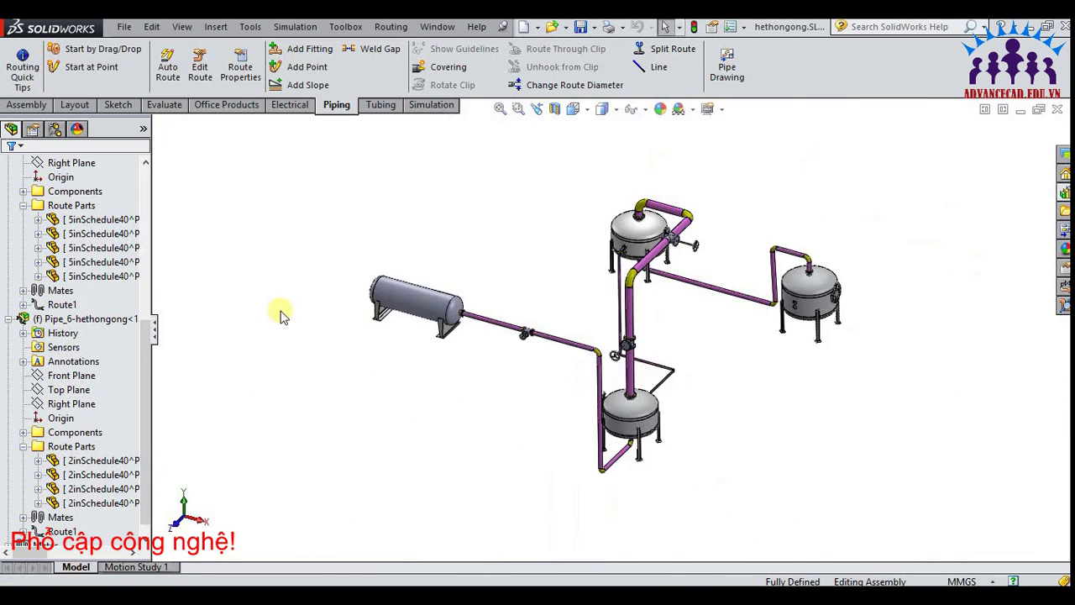
scroll(762, 377, "down", 2)
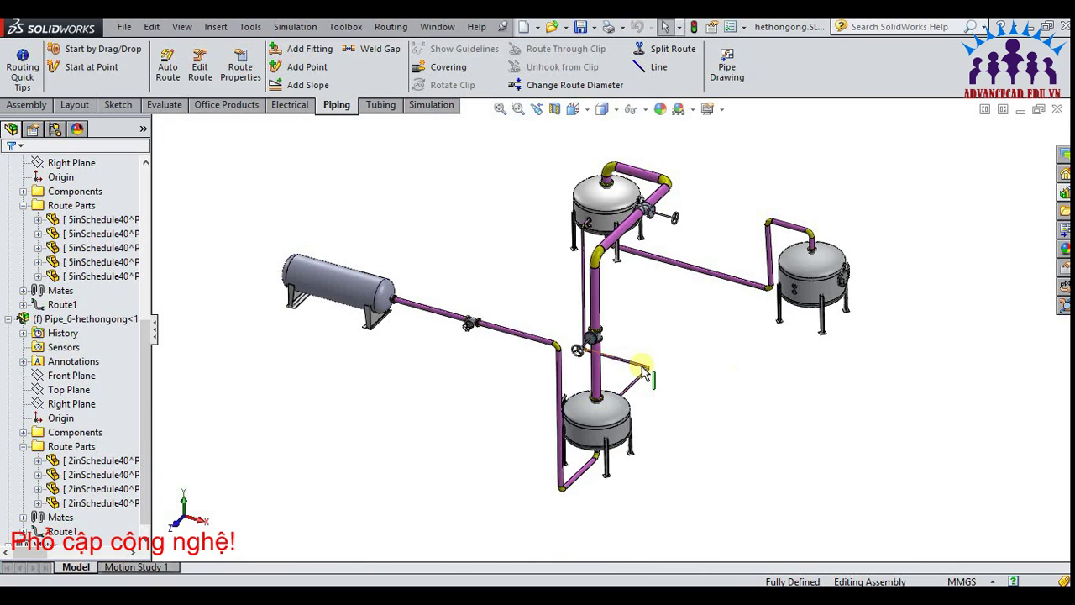
scroll(645, 373, "down", 3)
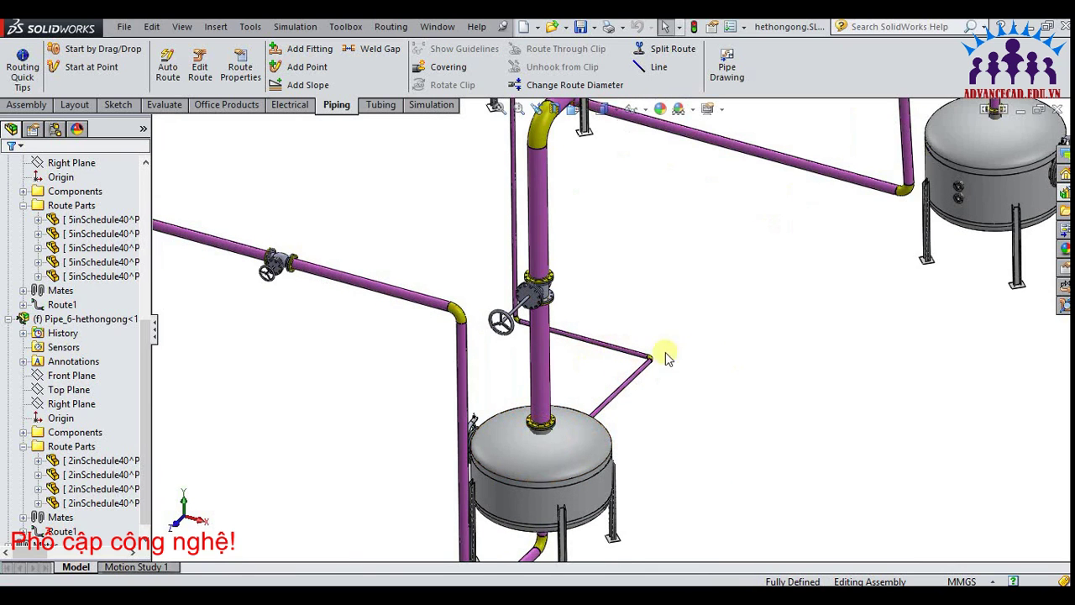
mouse_move(765, 376)
middle_mouse_down()
mouse_move(696, 372)
mouse_move(745, 364)
middle_mouse_up()
scroll(823, 311, "up", 2)
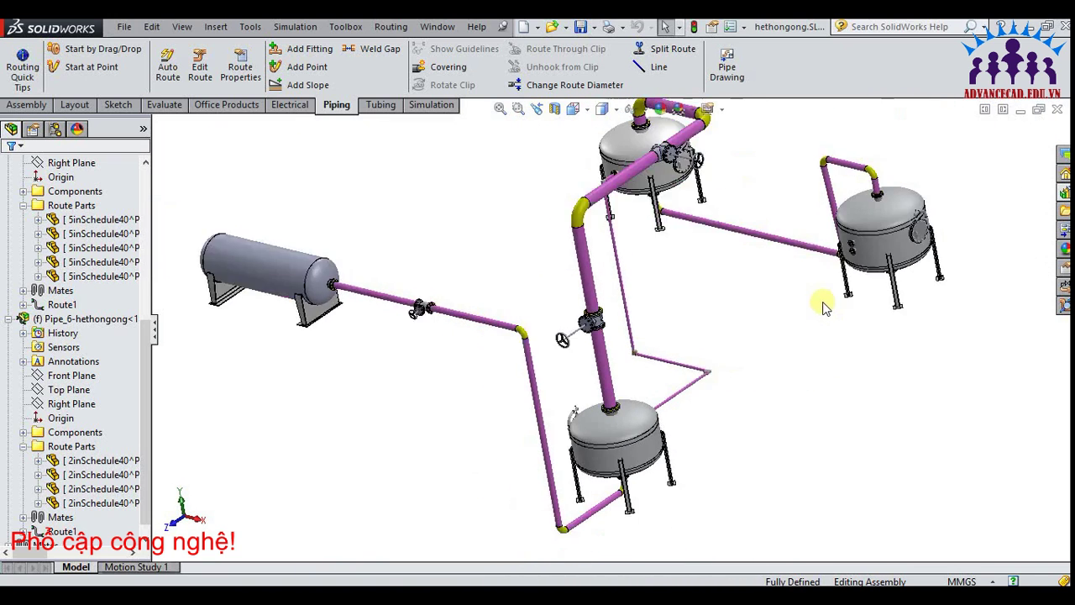
scroll(639, 162, "up", 3)
left_click(571, 112)
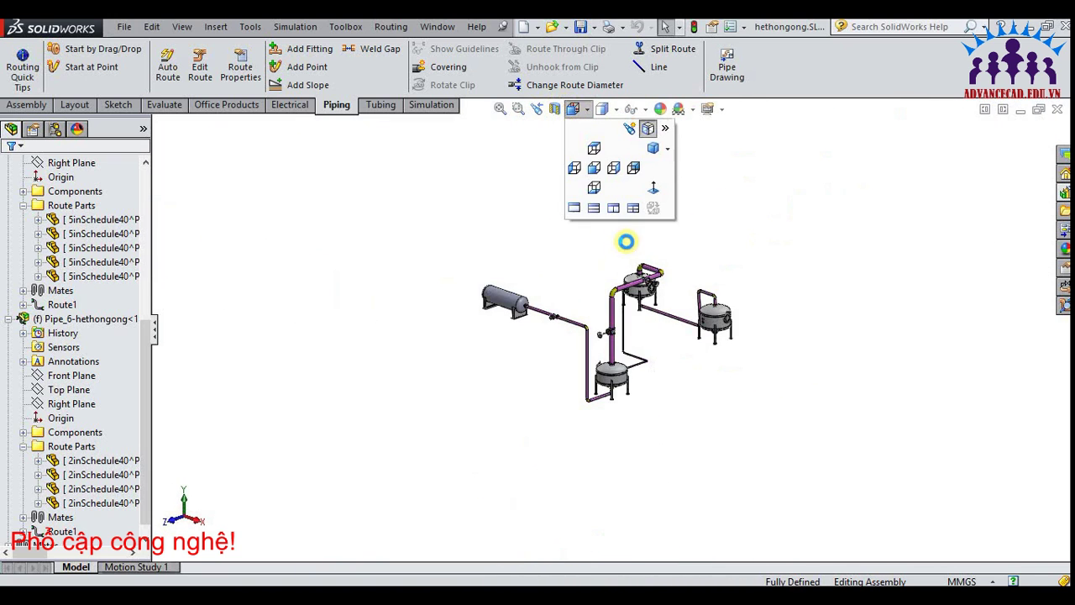
left_click(616, 283)
scroll(626, 294, "down", 2)
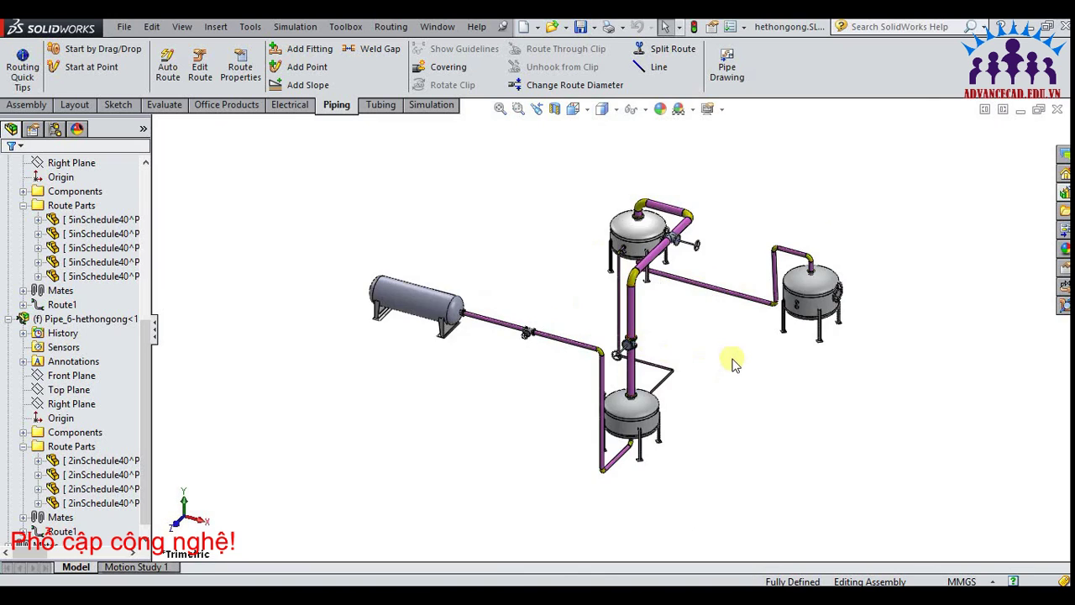
scroll(728, 363, "down", 3)
scroll(728, 363, "down", 2)
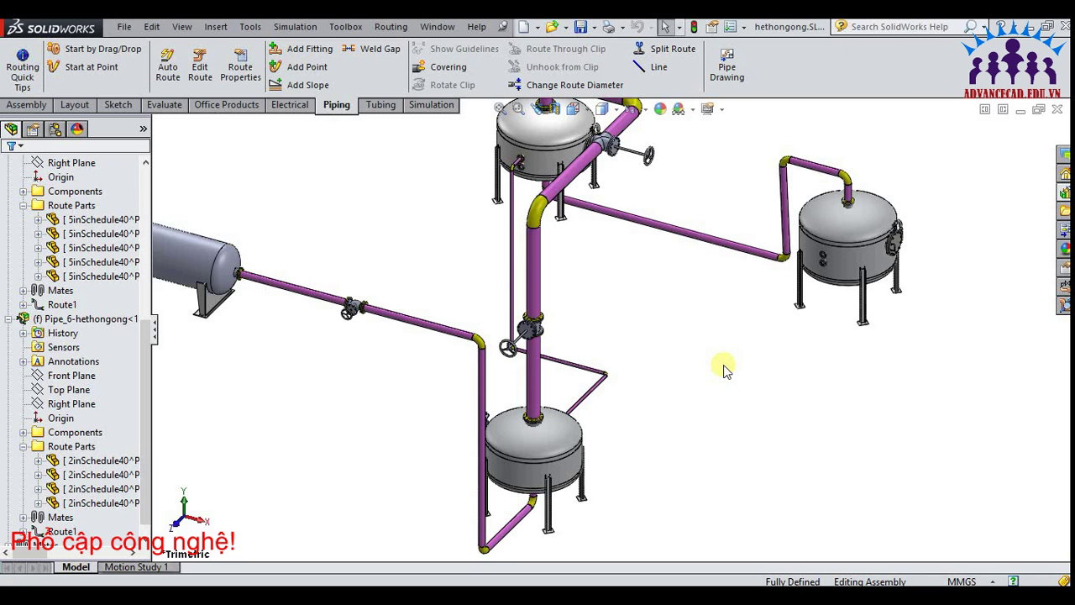
scroll(688, 220, "down", 2)
scroll(680, 269, "down", 2)
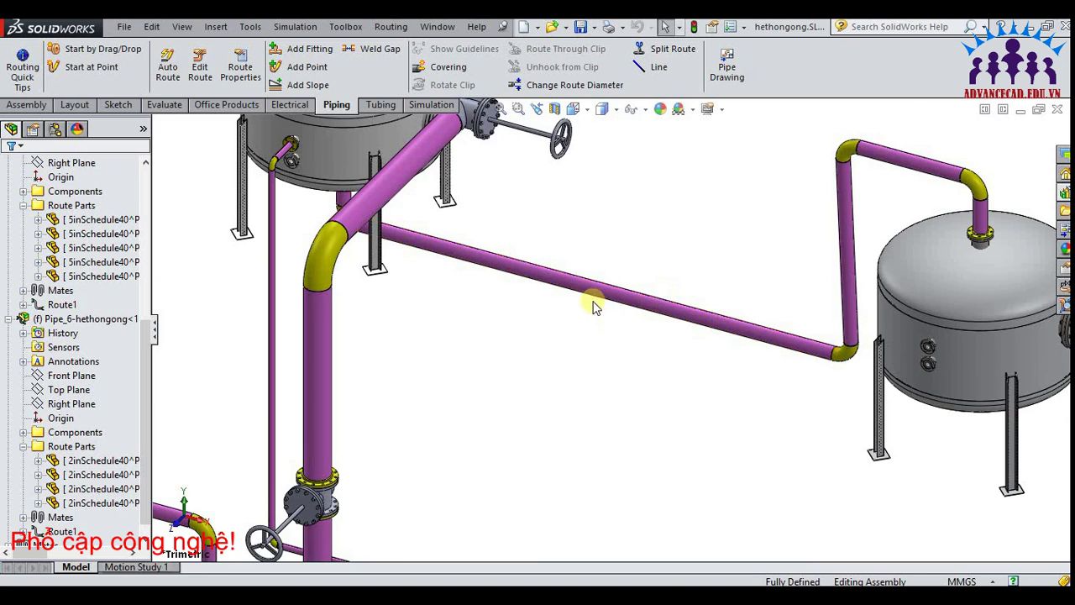
scroll(609, 309, "down", 1)
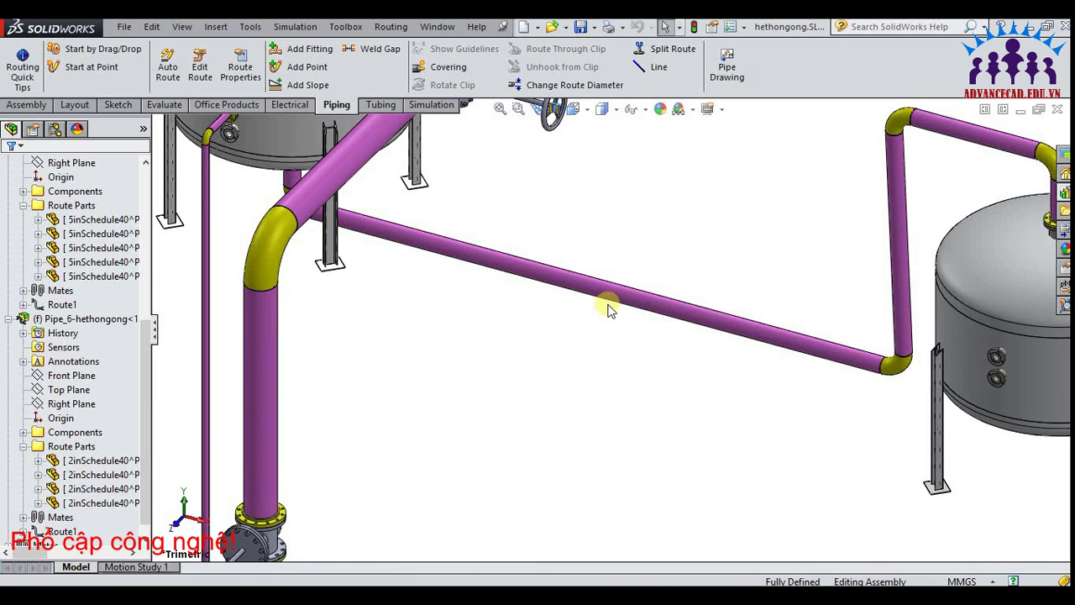
scroll(609, 309, "up", 1)
scroll(608, 305, "up", 2)
scroll(608, 305, "up", 1)
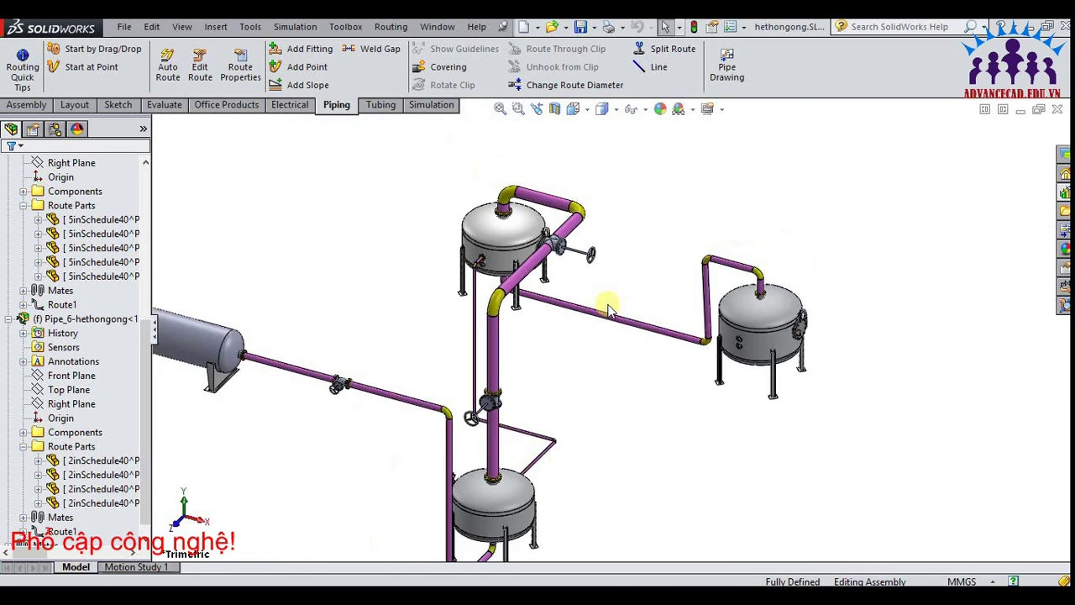
scroll(606, 315, "down", 2)
scroll(606, 321, "down", 1)
left_click(606, 323)
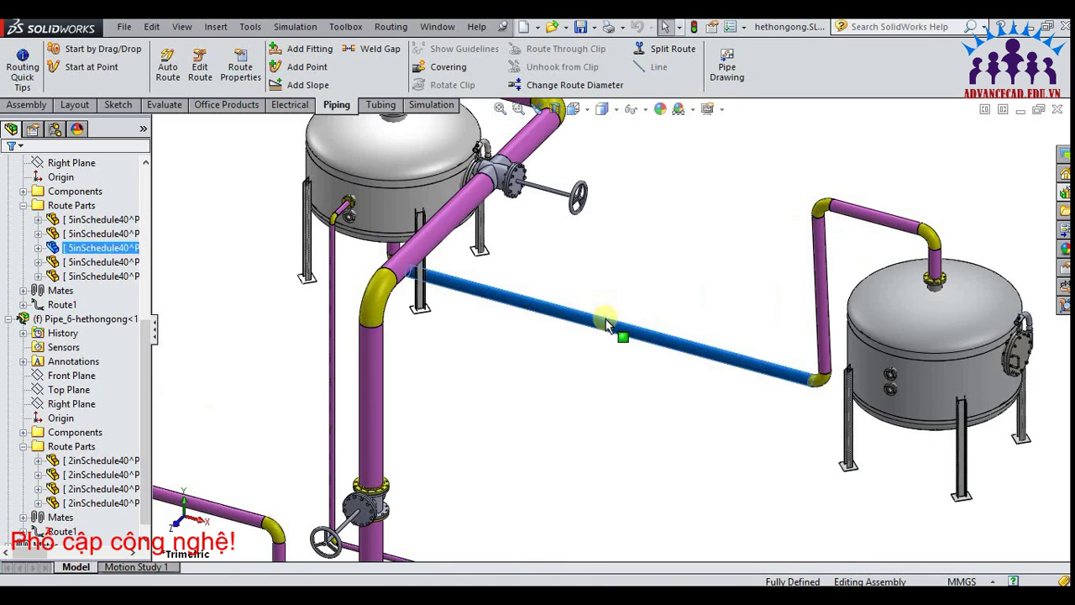
right_click(607, 324)
left_click(564, 336)
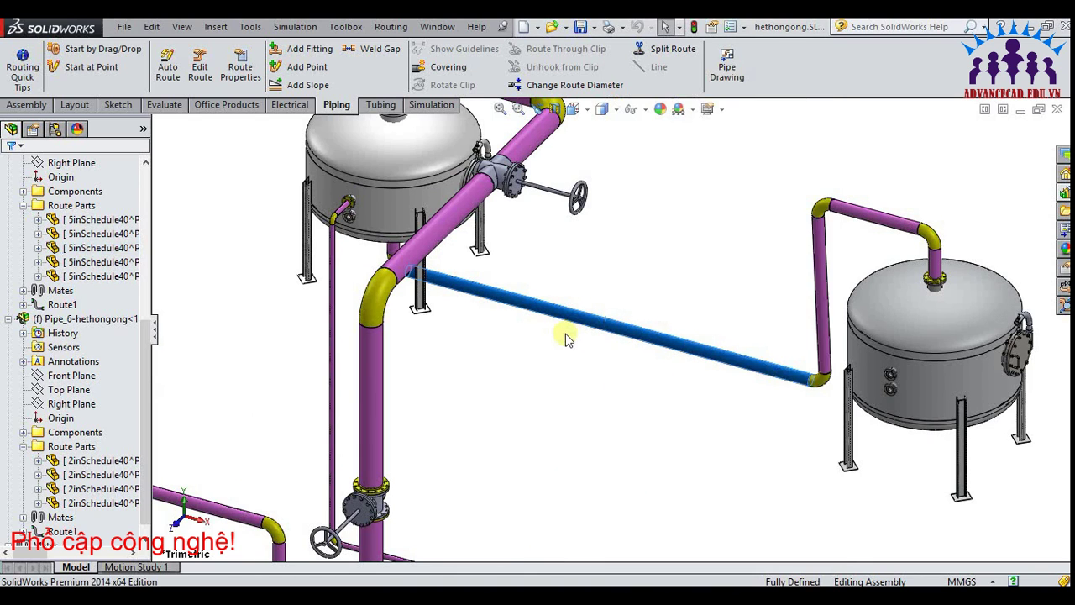
scroll(564, 336, "up", 1)
scroll(565, 339, "up", 2)
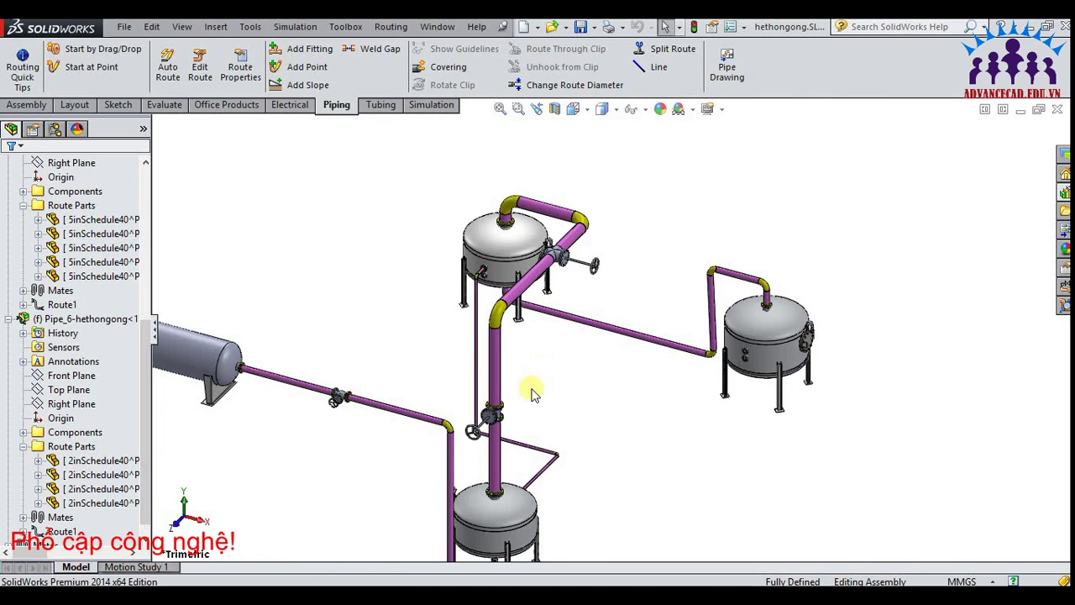
scroll(532, 392, "down", 1)
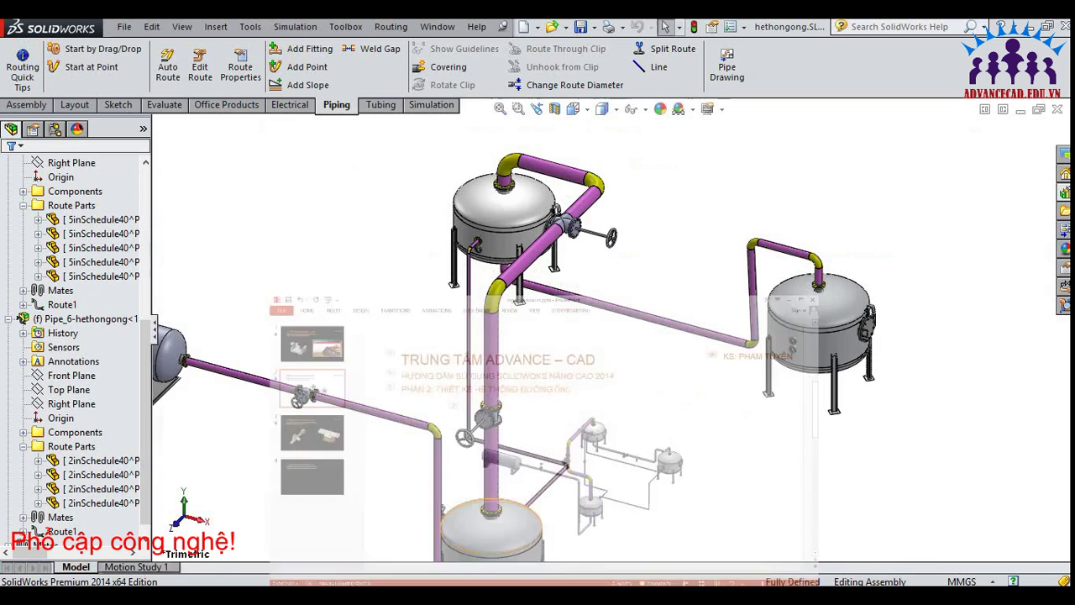
scroll(494, 253, "down", 3)
scroll(487, 252, "down", 2)
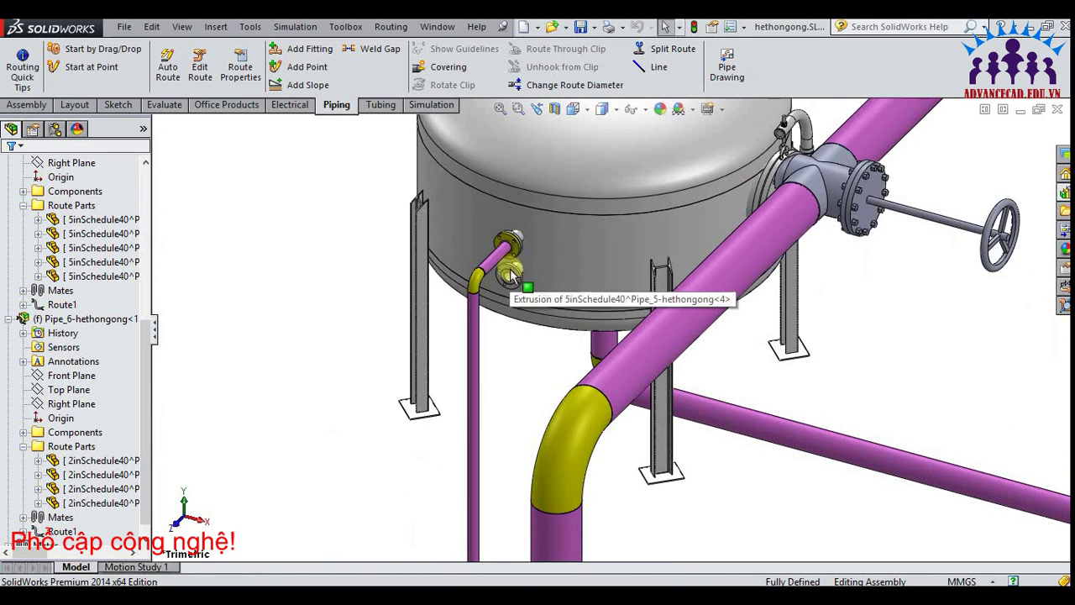
scroll(547, 281, "down", 2)
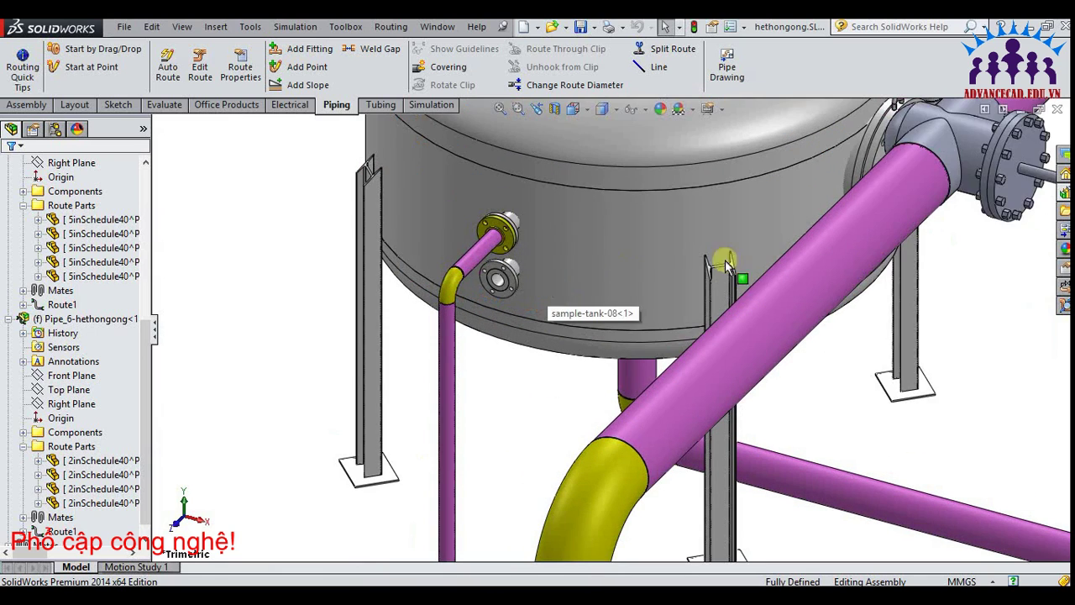
Place a Slip On Flange 150-NPS2 on the tank's empty lower nozzle, accepting default route properties
left_click(1065, 193)
left_click_drag(931, 307, 509, 286)
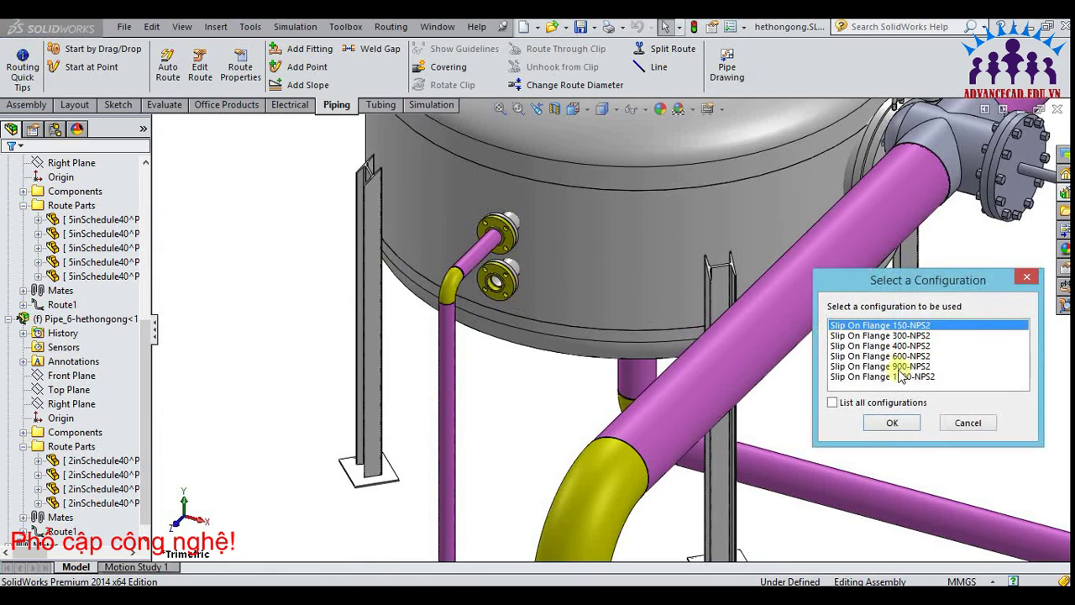
left_click(891, 423)
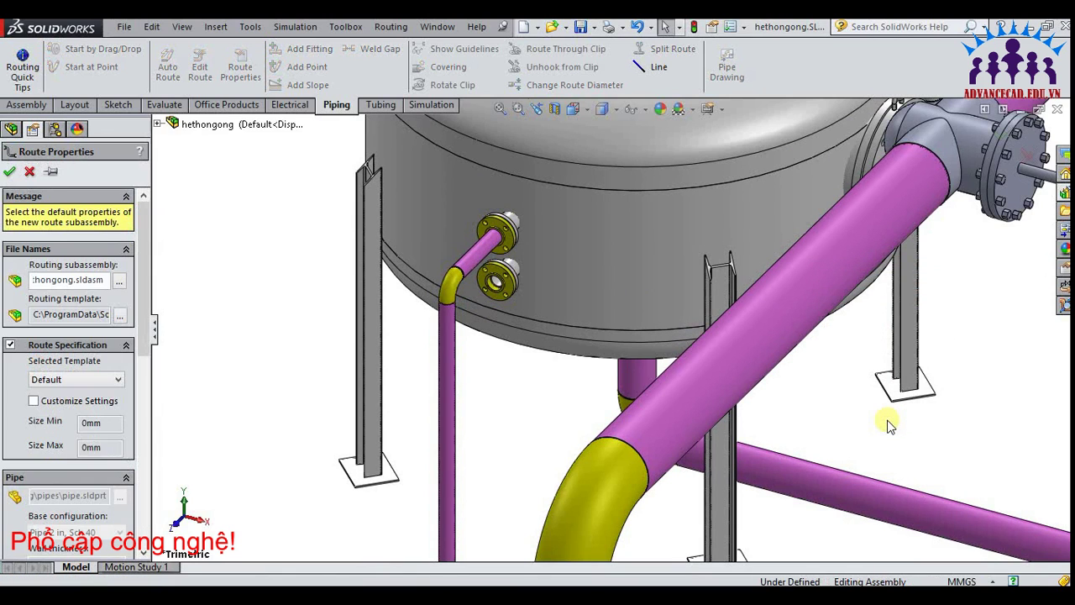
left_click(8, 171)
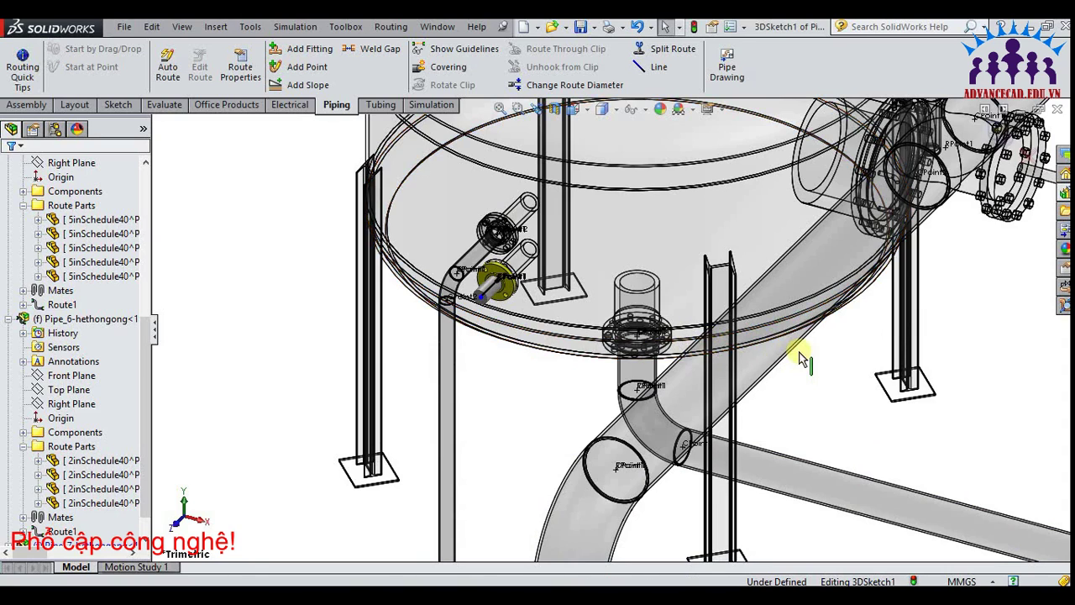
Place a slip-on weld flange on the right-hand tank's CPoint2 connection point
key("f")
scroll(827, 311, "down", 1)
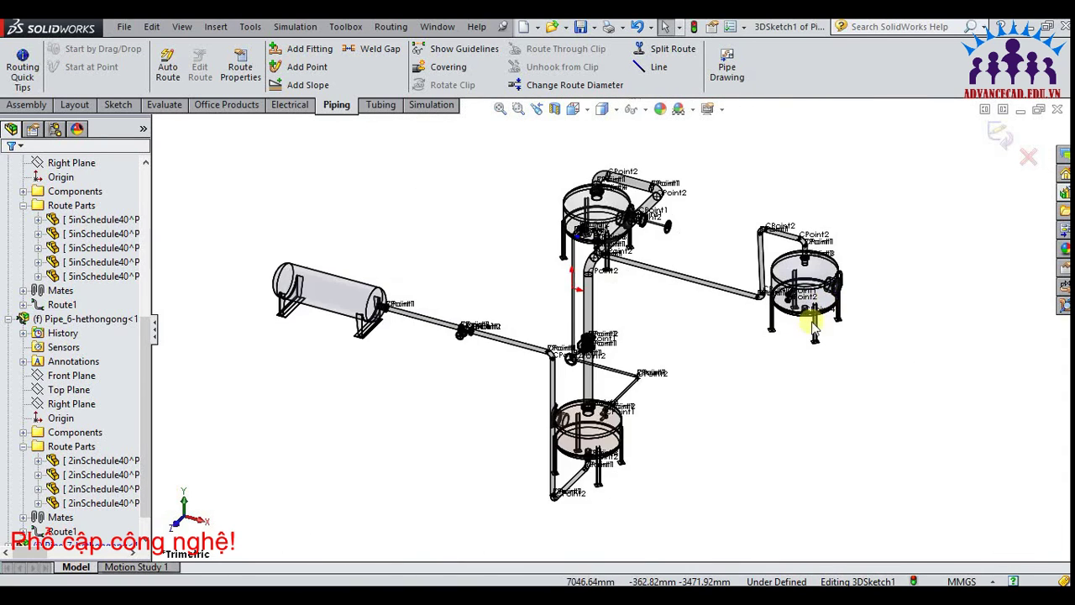
scroll(807, 309, "down", 1)
scroll(773, 311, "down", 1)
scroll(744, 311, "down", 1)
scroll(735, 311, "down", 1)
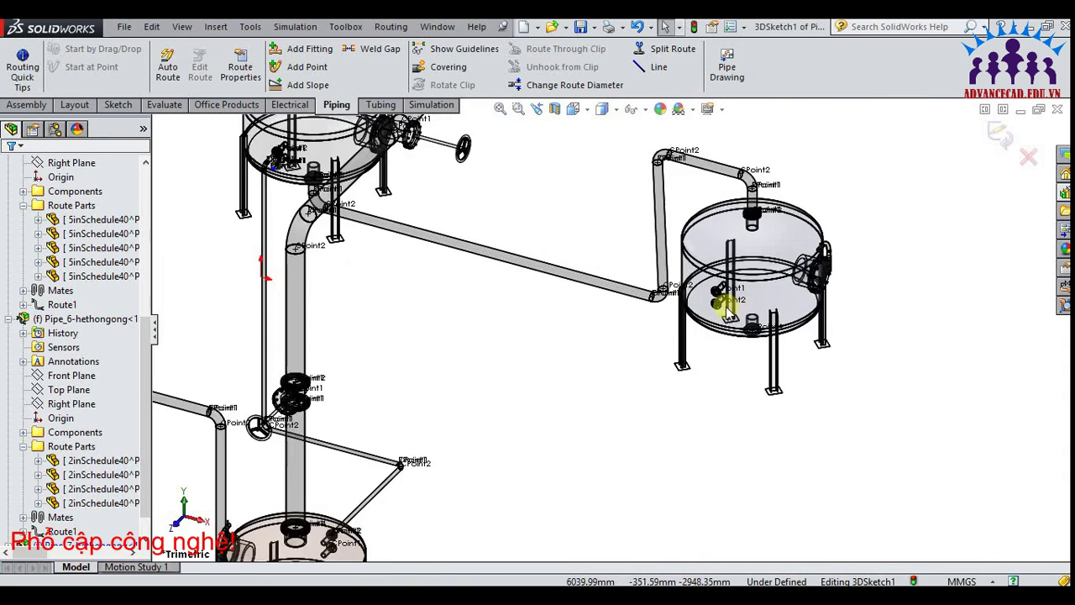
scroll(723, 311, "down", 1)
scroll(710, 311, "down", 2)
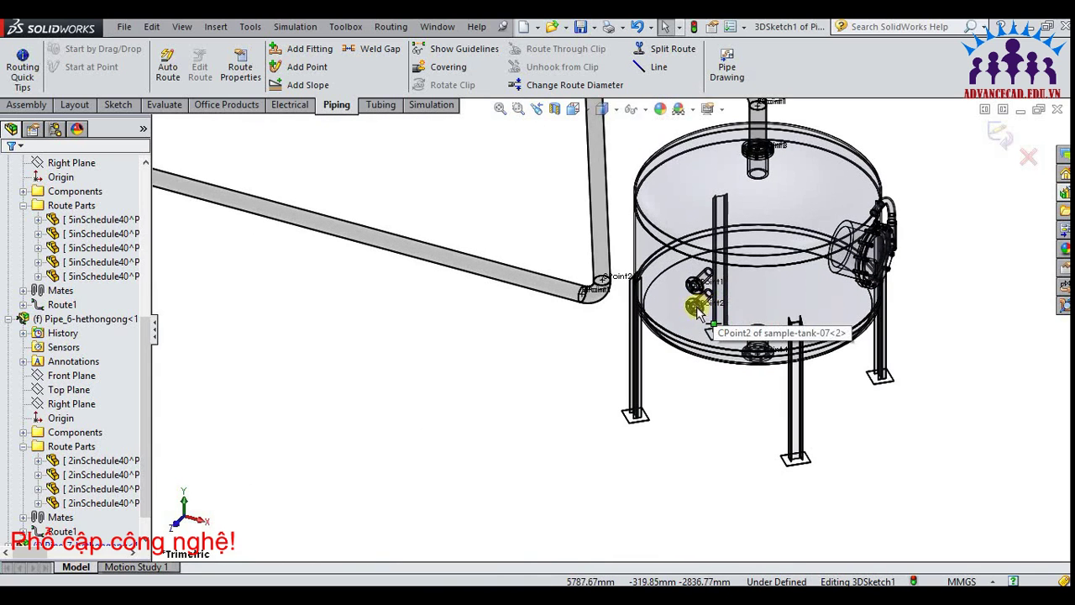
scroll(699, 311, "down", 1)
scroll(698, 313, "down", 1)
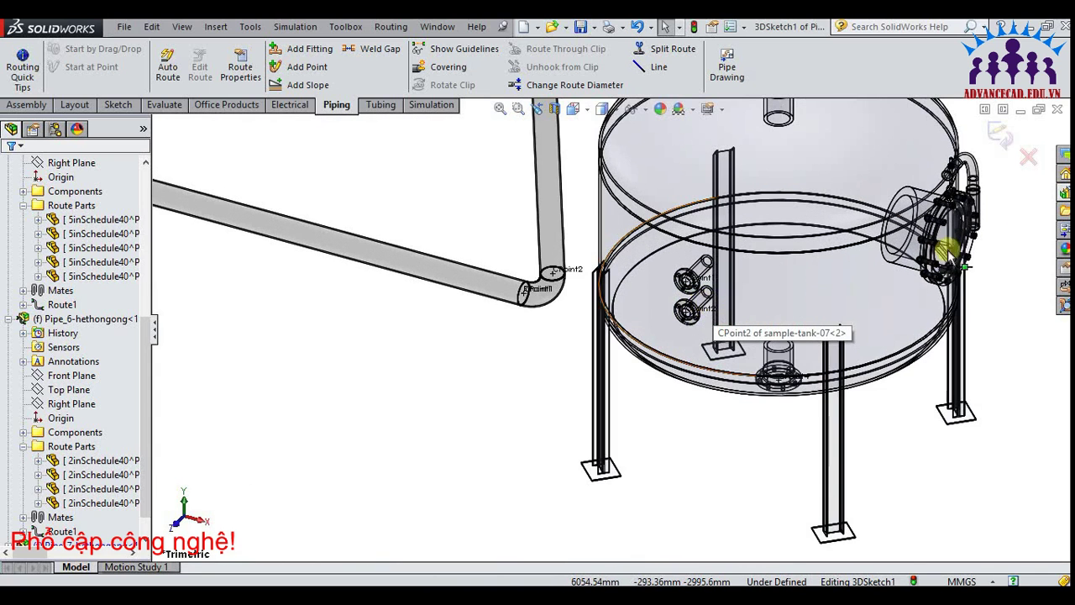
left_click(1064, 209)
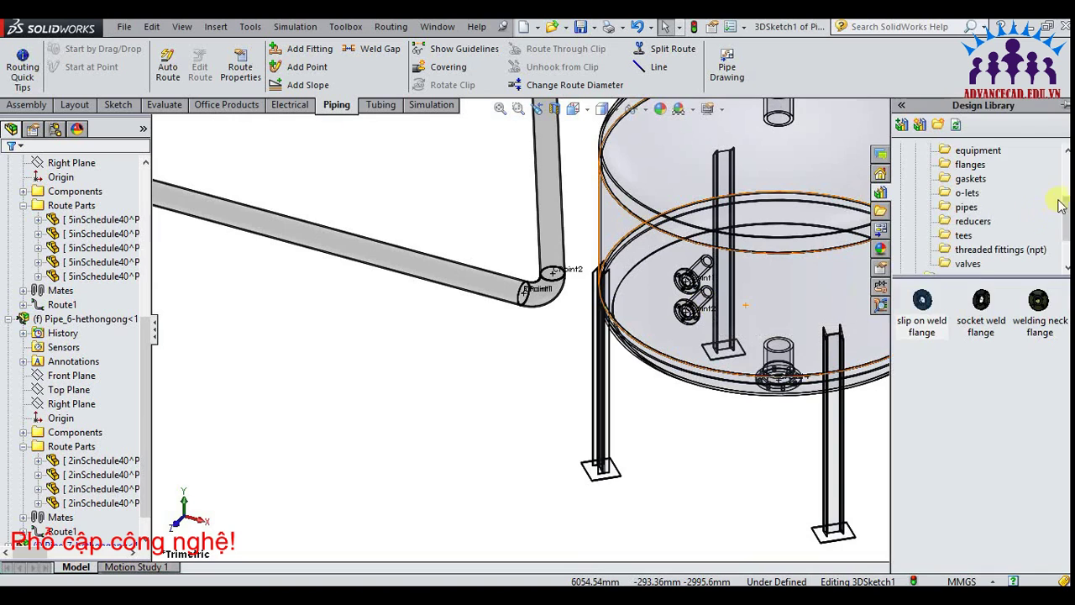
left_click_drag(921, 301, 691, 316)
left_click(887, 423)
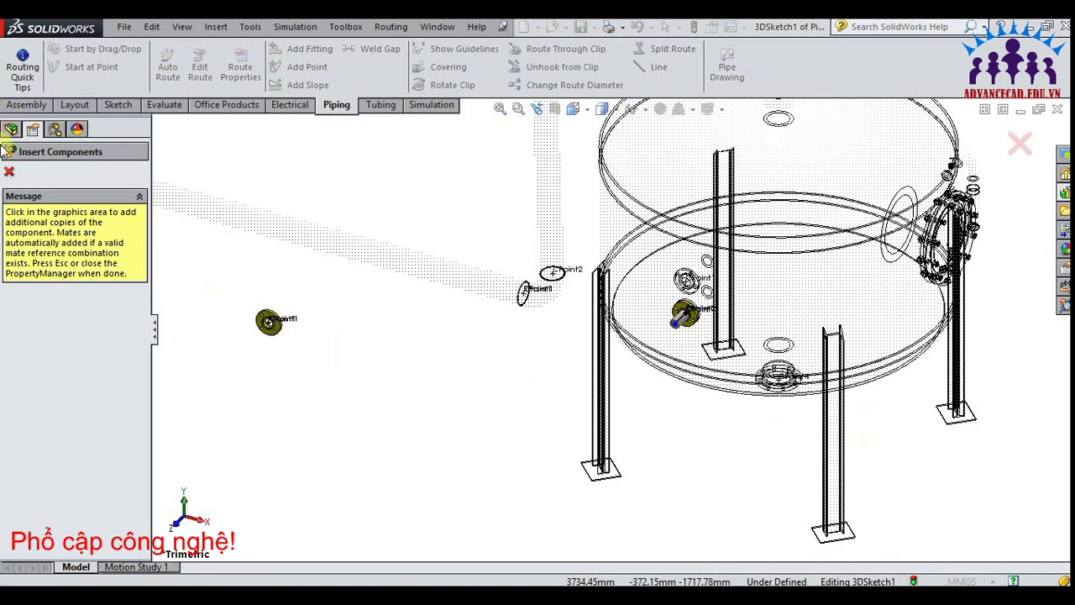
left_click(9, 174)
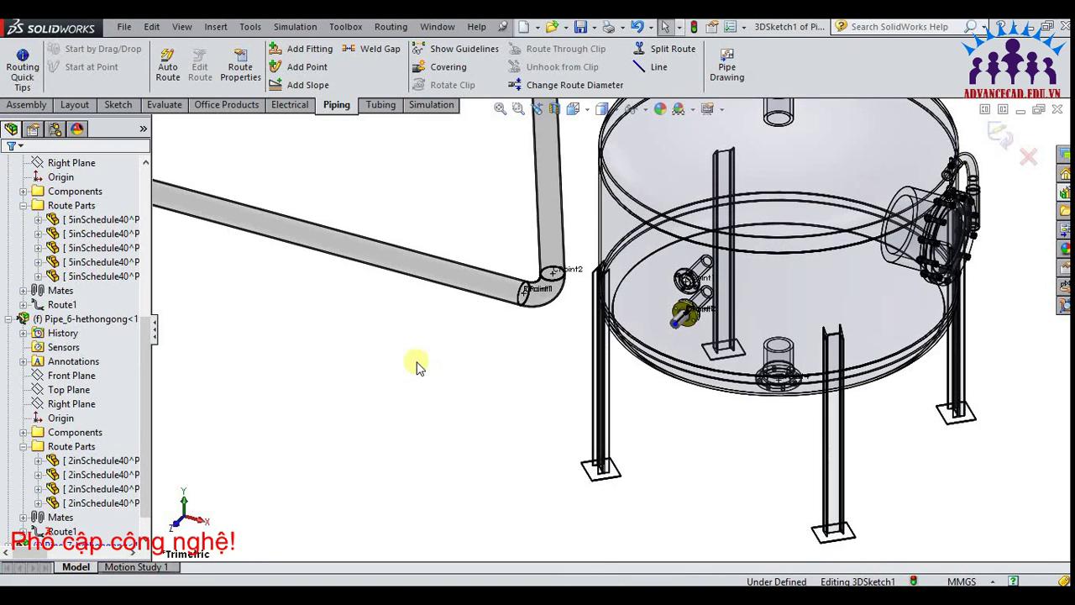
scroll(691, 244, "down", 2)
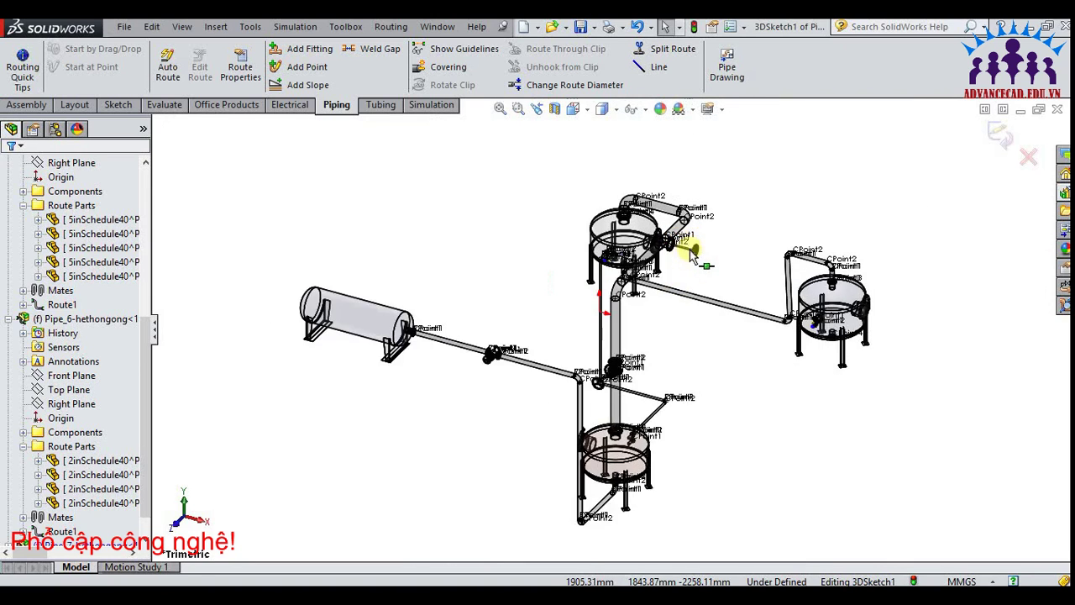
scroll(780, 344, "down", 2)
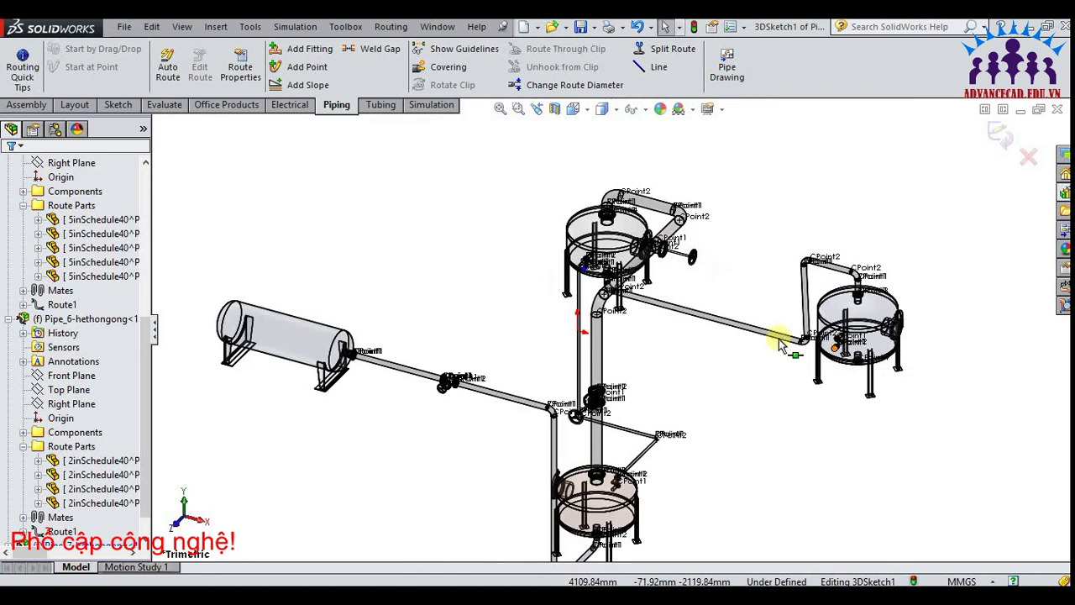
Auto-route a 7033.8 mm line from Point3 on the upper tank nozzle to the right tank's nozzle
left_click(167, 63)
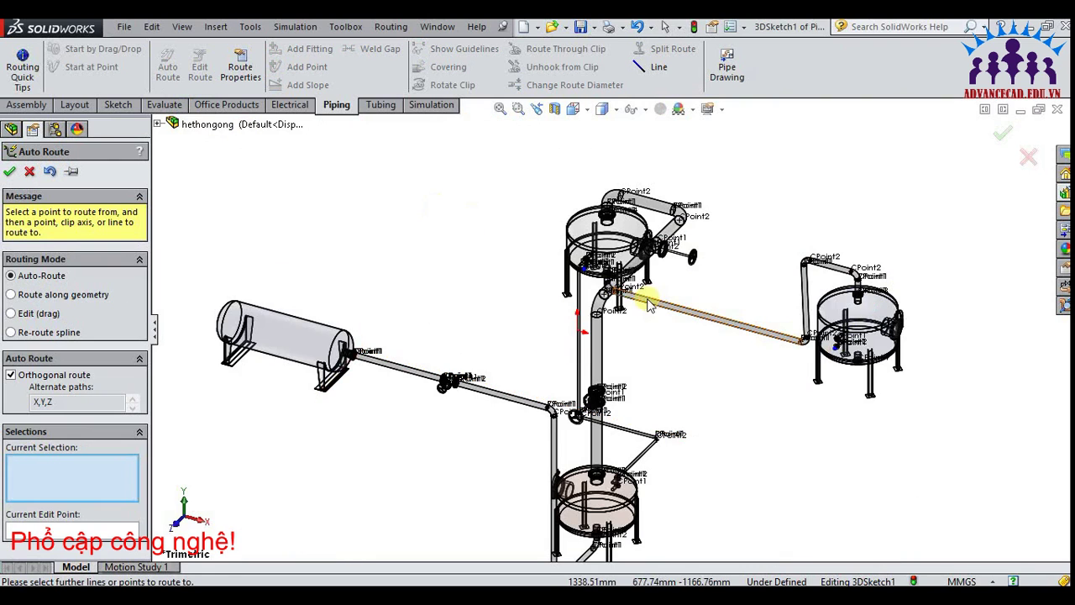
scroll(589, 285, "down", 1)
scroll(586, 285, "down", 1)
scroll(585, 286, "down", 2)
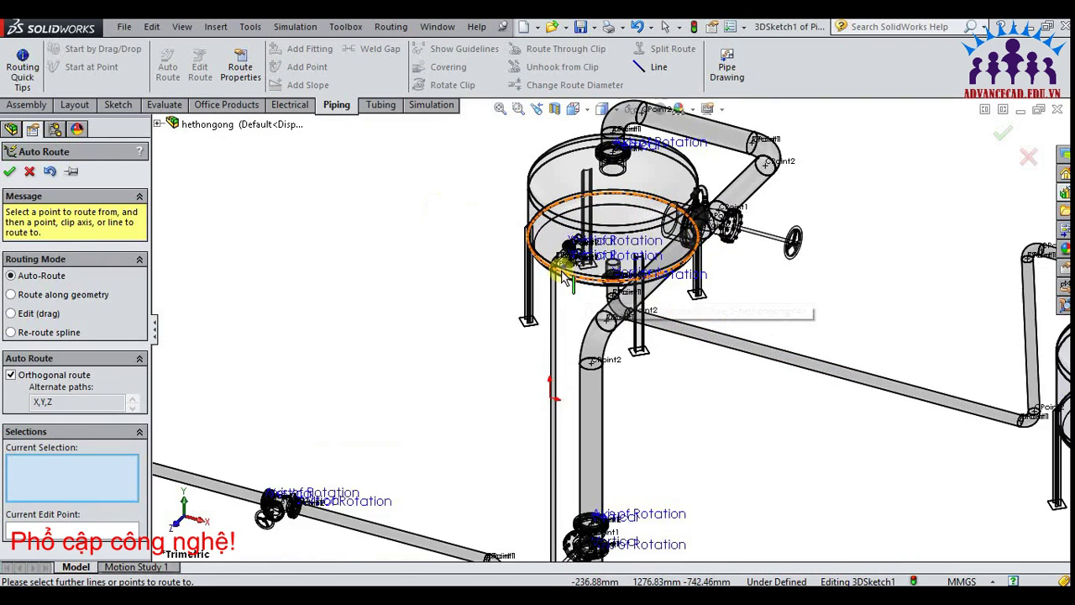
scroll(576, 279, "down", 1)
scroll(573, 277, "down", 1)
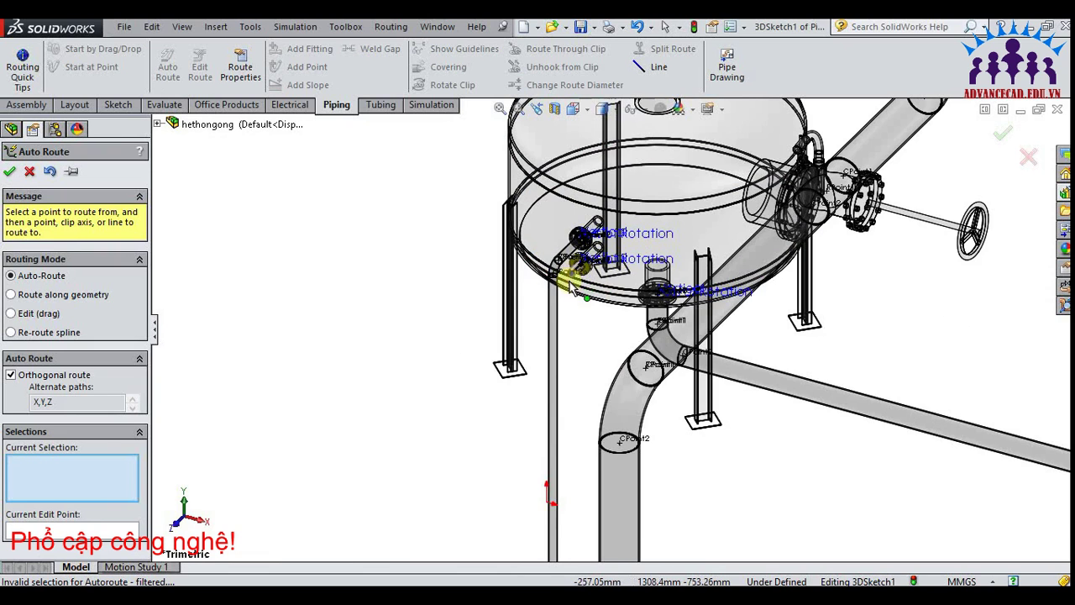
scroll(571, 287, "down", 2)
left_click(580, 282)
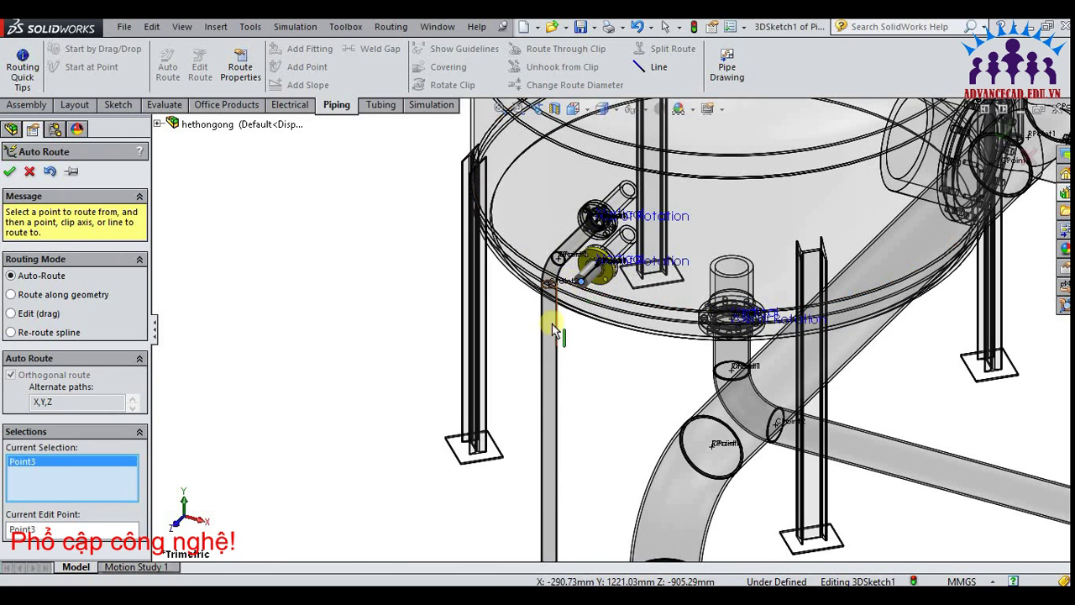
key("f")
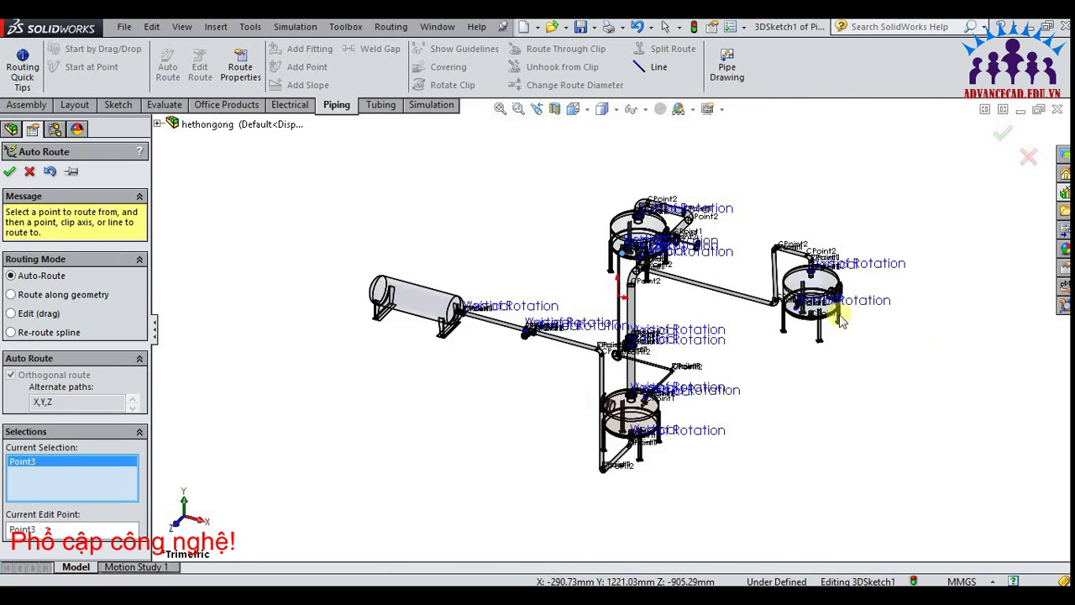
scroll(823, 317, "down", 1)
scroll(740, 309, "down", 1)
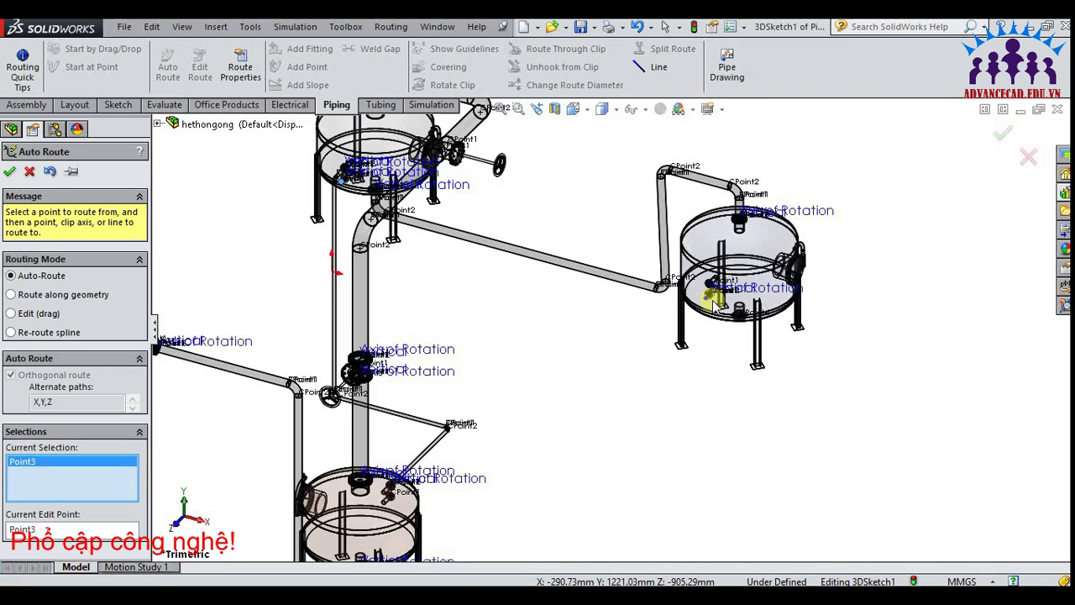
scroll(731, 306, "down", 1)
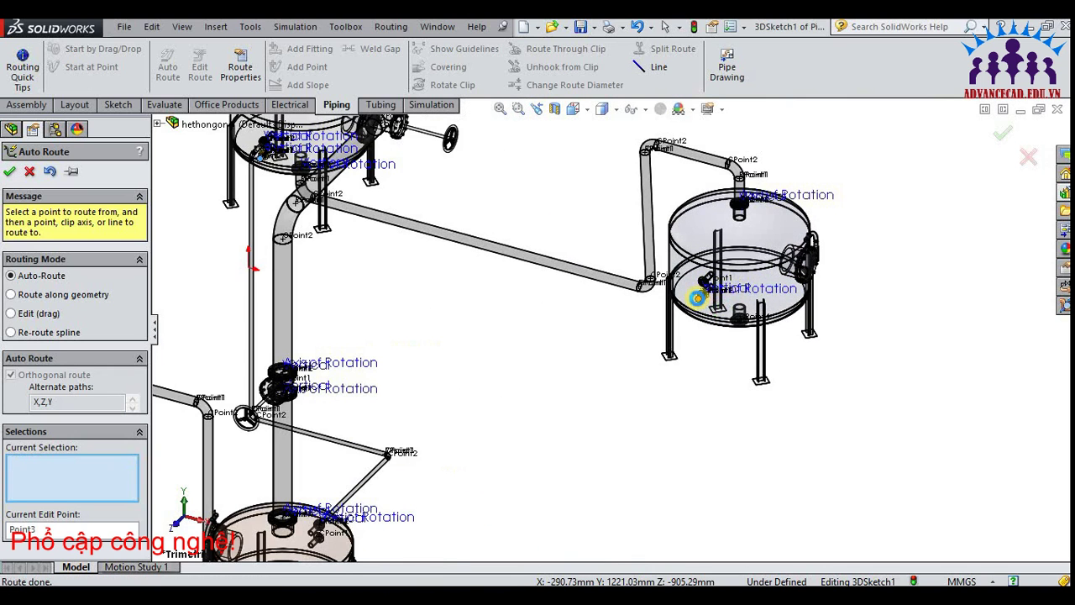
left_click(700, 300)
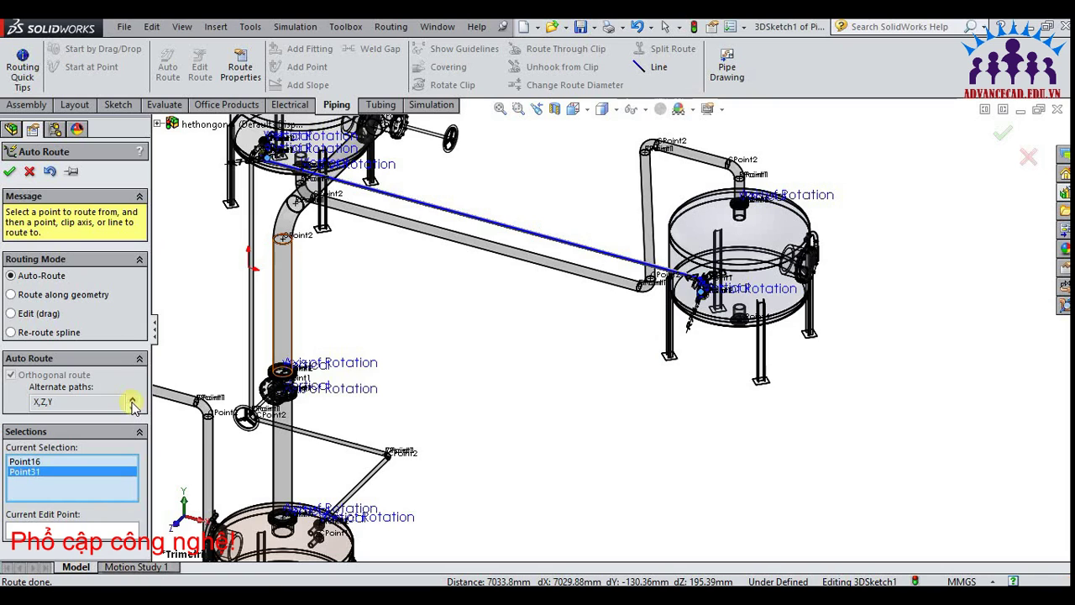
Cycle through the route's alternate paths, zooming in to check the bends
left_click(132, 405)
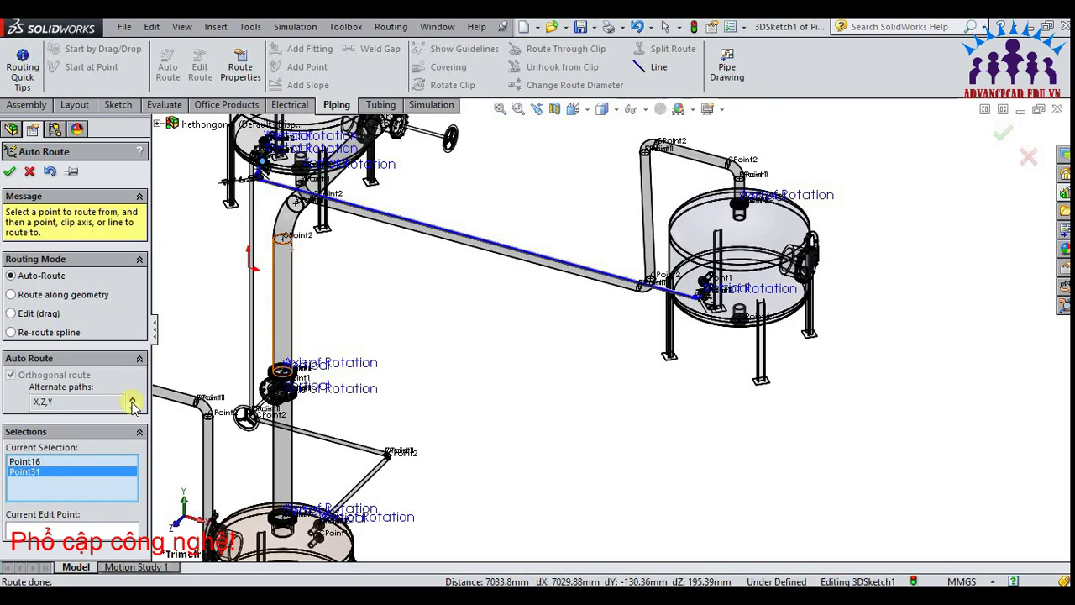
left_click(132, 405)
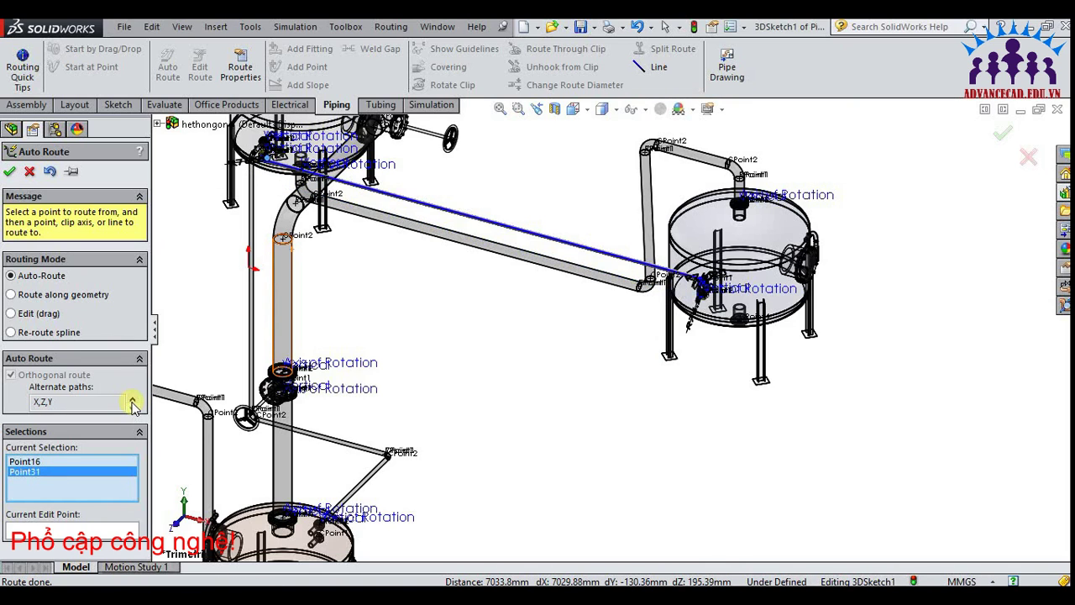
scroll(639, 300, "down", 2)
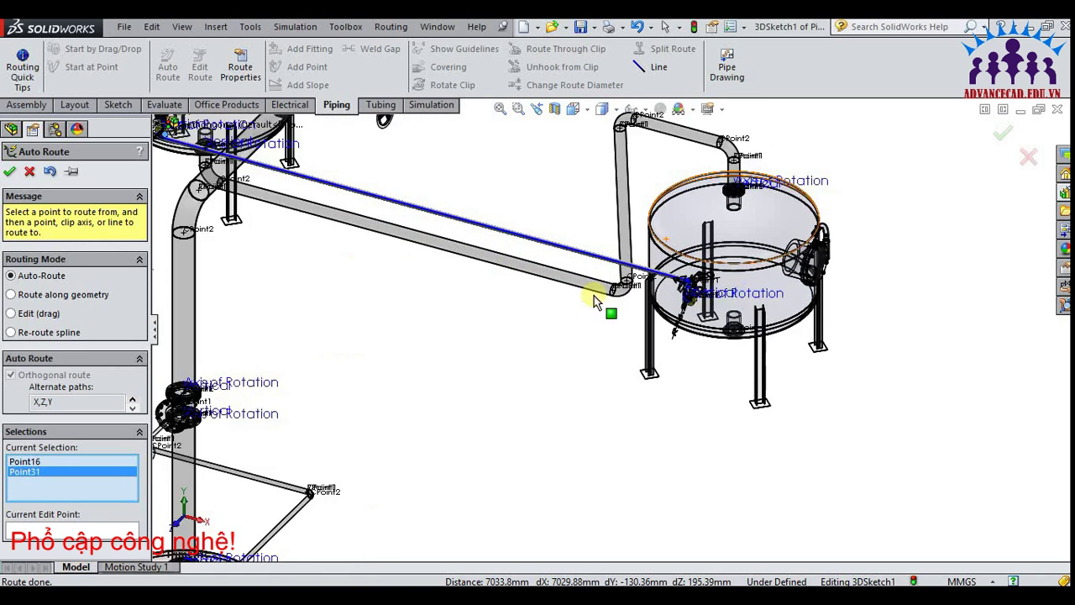
scroll(676, 298, "down", 2)
scroll(676, 299, "down", 2)
scroll(745, 327, "down", 1)
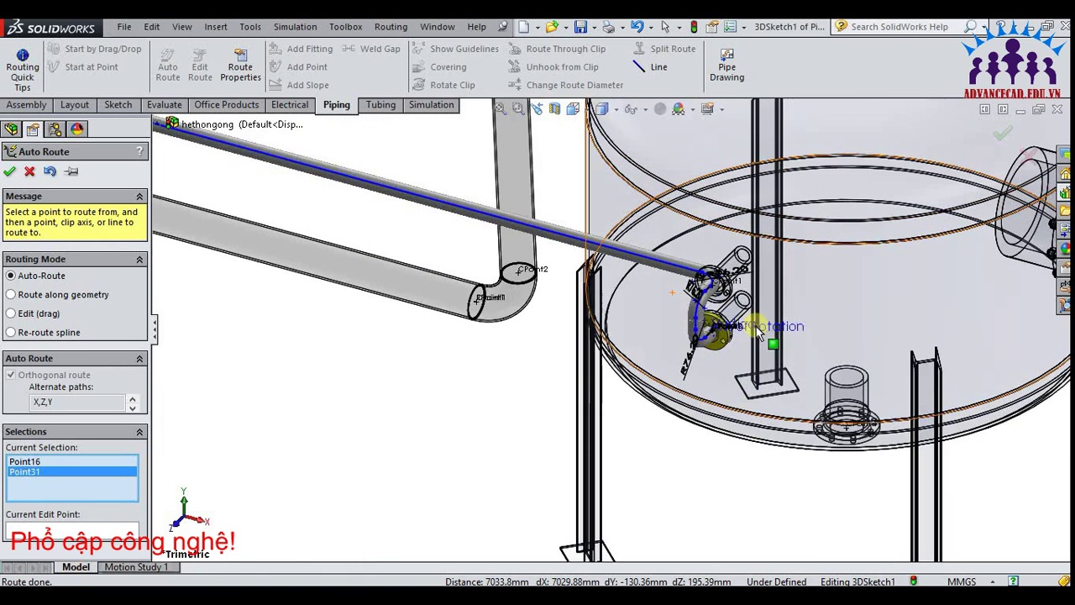
scroll(756, 326, "down", 1)
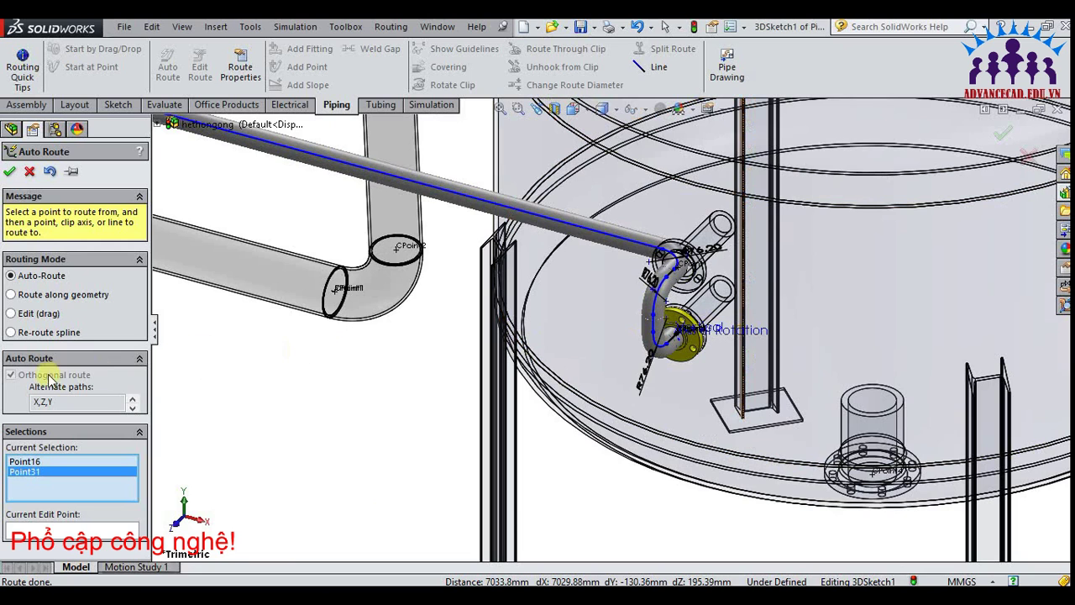
left_click(133, 405)
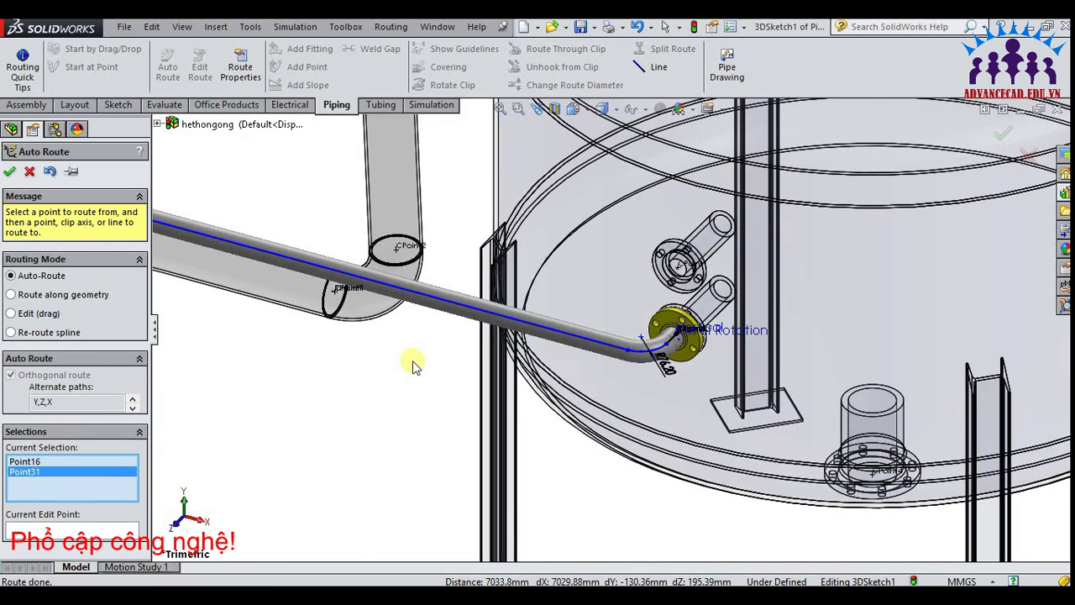
key("f")
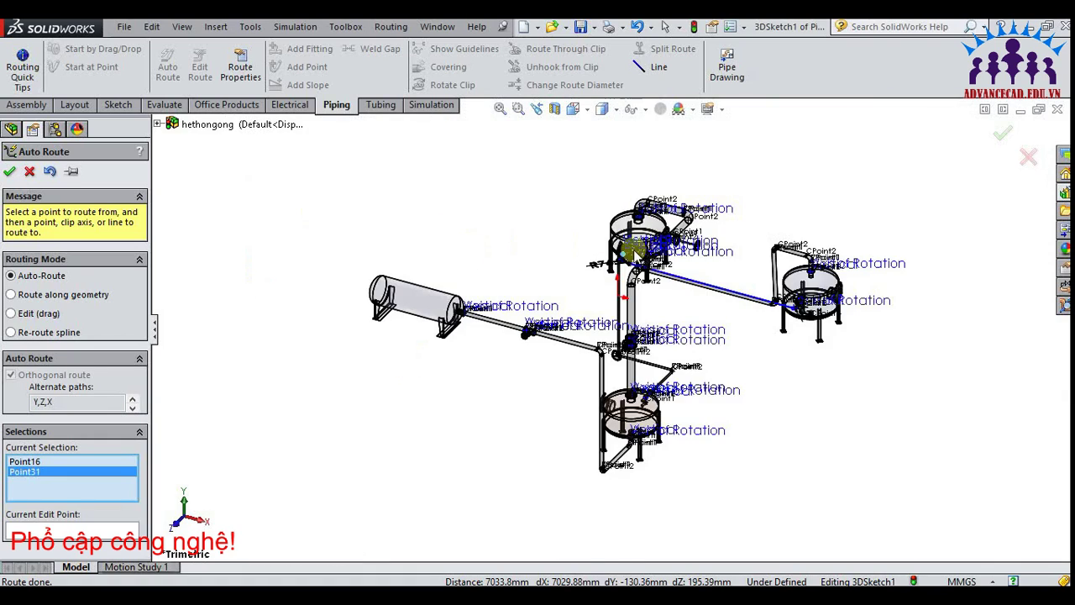
scroll(636, 252, "down", 2)
scroll(632, 269, "down", 2)
scroll(626, 293, "down", 2)
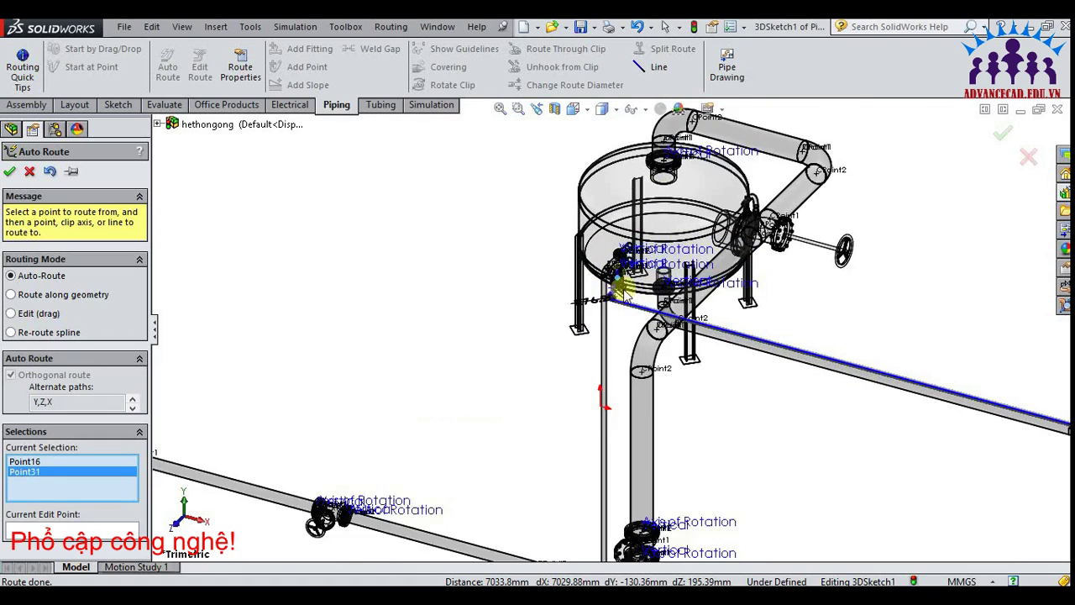
scroll(626, 295, "down", 2)
scroll(622, 298, "down", 2)
scroll(612, 302, "down", 2)
scroll(604, 307, "down", 2)
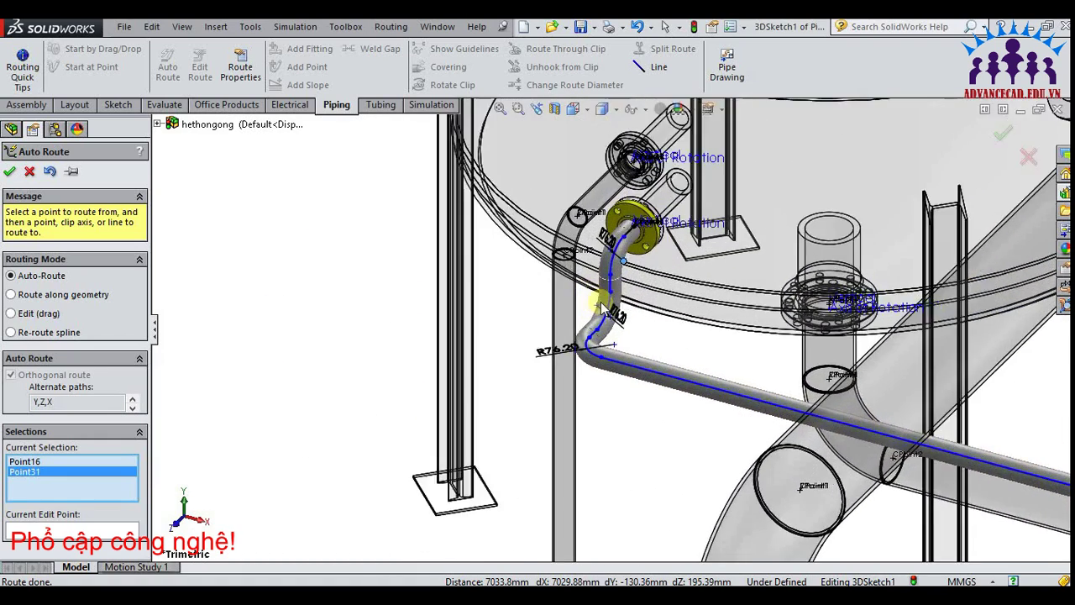
scroll(603, 304, "down", 2)
scroll(614, 316, "down", 2)
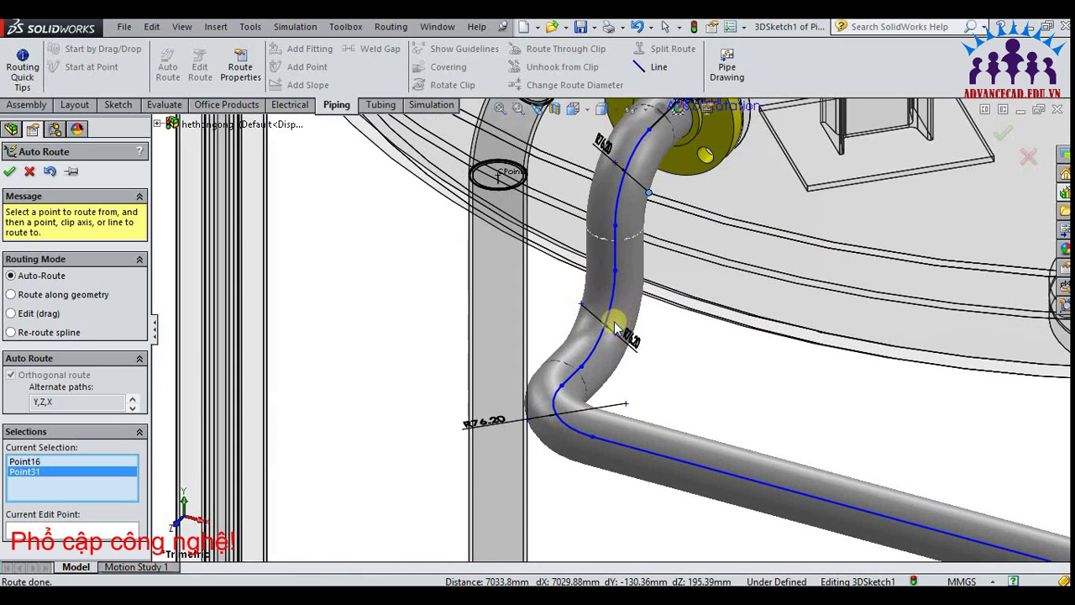
scroll(621, 336, "up", 1)
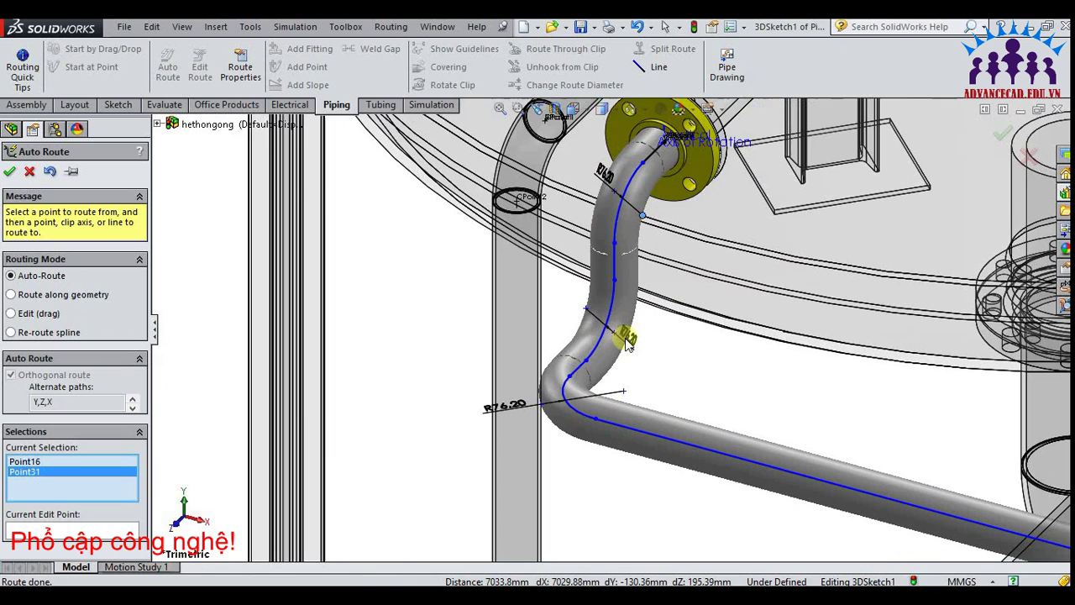
left_click(592, 360)
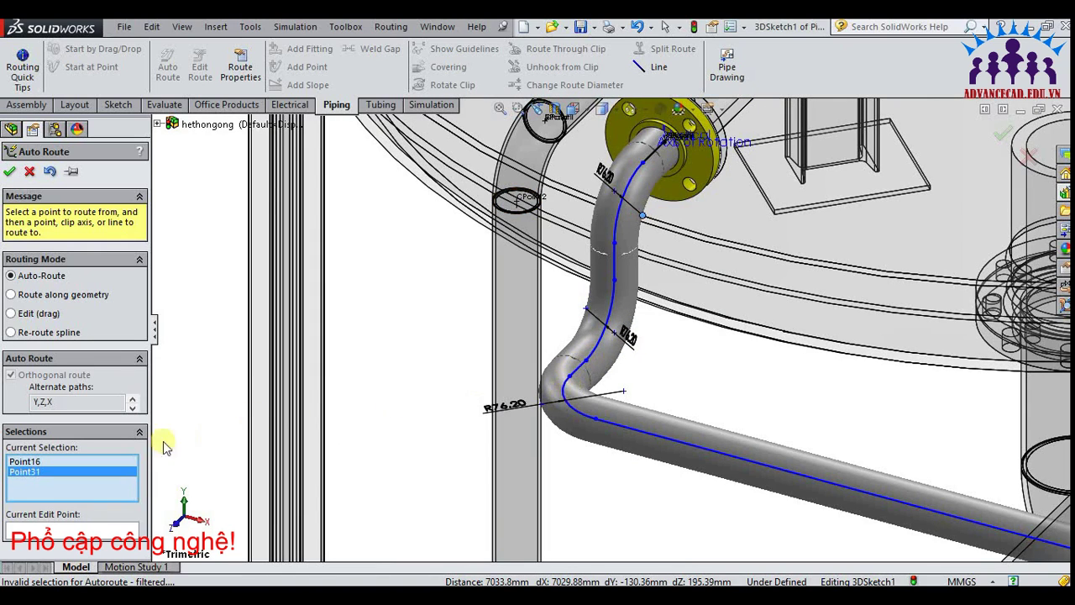
Settle on the Y,Z,X alternate path and accept the auto-route
left_click(132, 404)
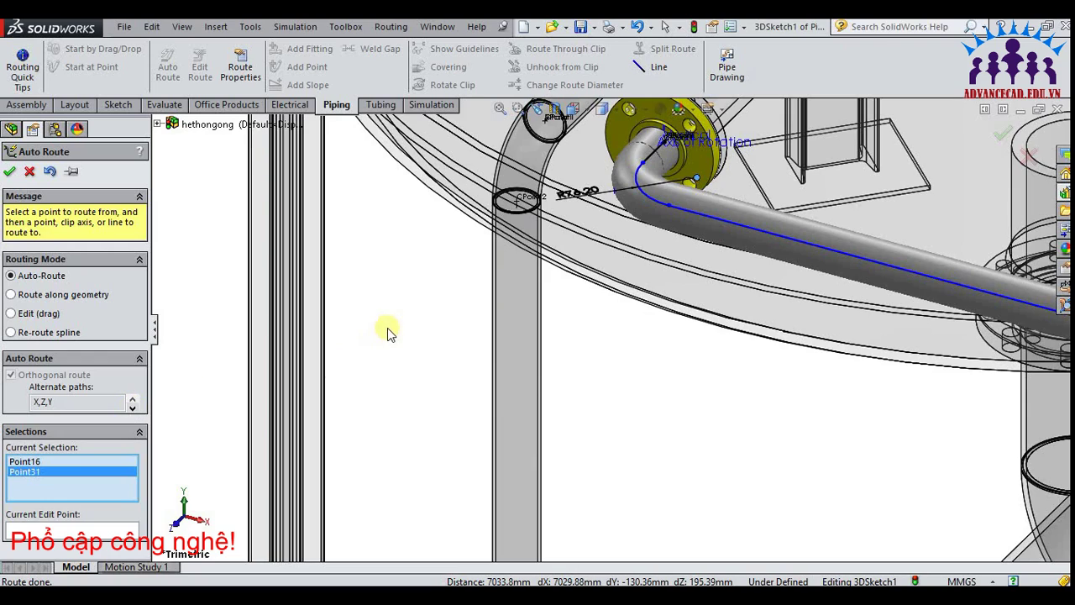
scroll(389, 331, "up", 4)
scroll(389, 331, "up", 3)
scroll(389, 331, "up", 2)
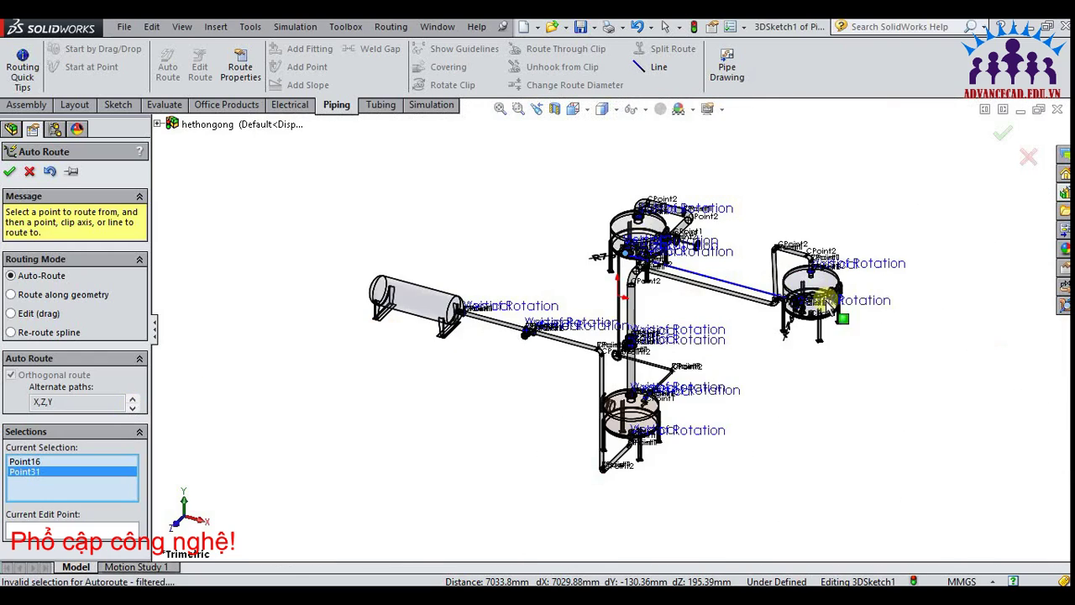
scroll(785, 289, "down", 1)
scroll(768, 308, "down", 1)
scroll(769, 332, "down", 1)
scroll(768, 332, "down", 1)
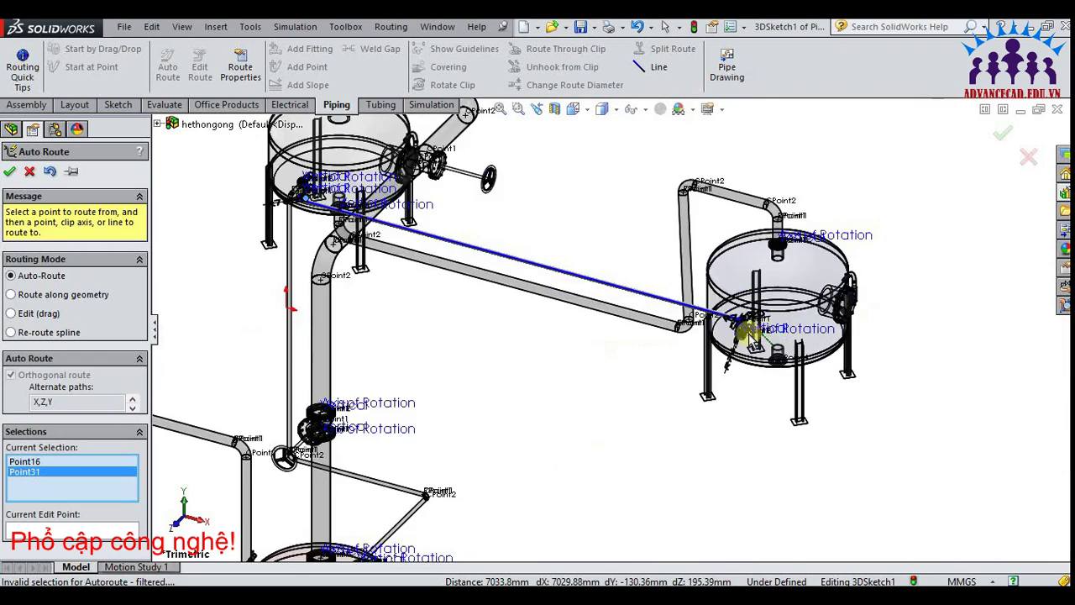
scroll(756, 332, "down", 1)
scroll(740, 334, "down", 1)
scroll(718, 335, "down", 2)
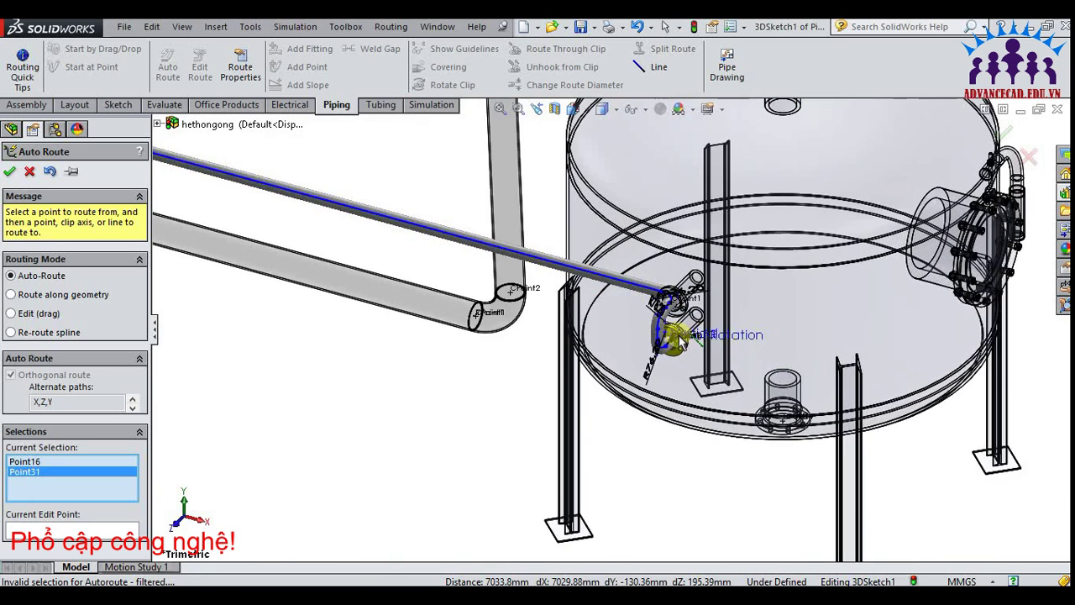
scroll(689, 335, "down", 1)
scroll(668, 335, "down", 1)
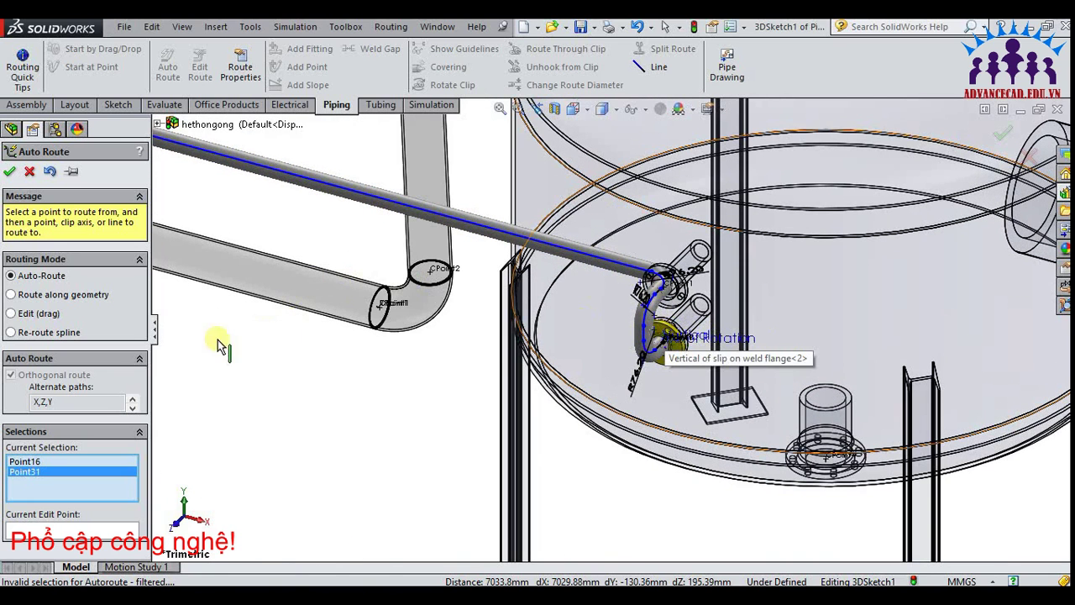
left_click(133, 407)
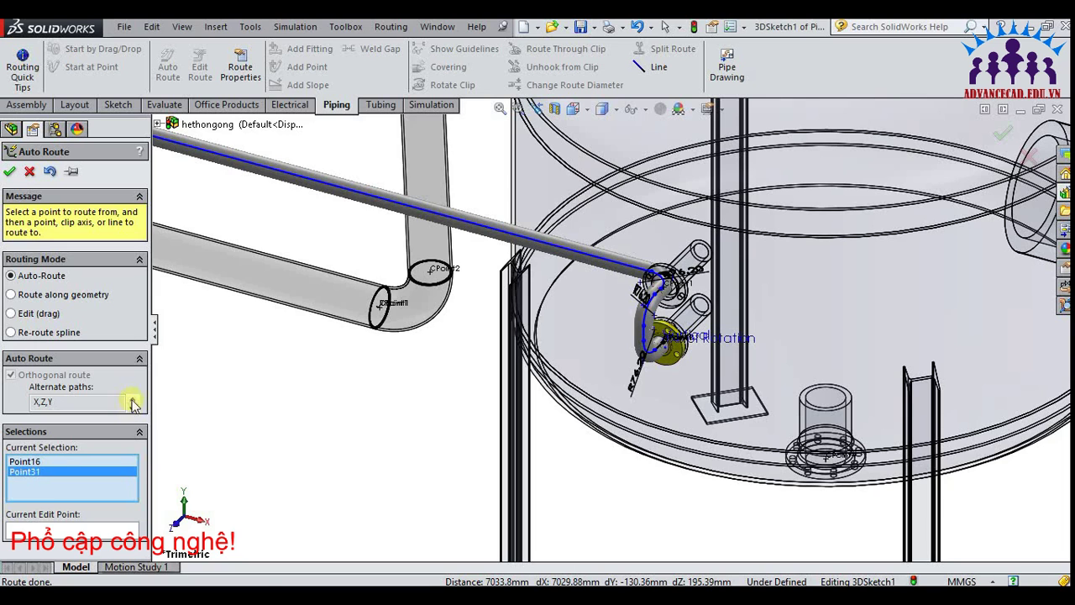
left_click(133, 401)
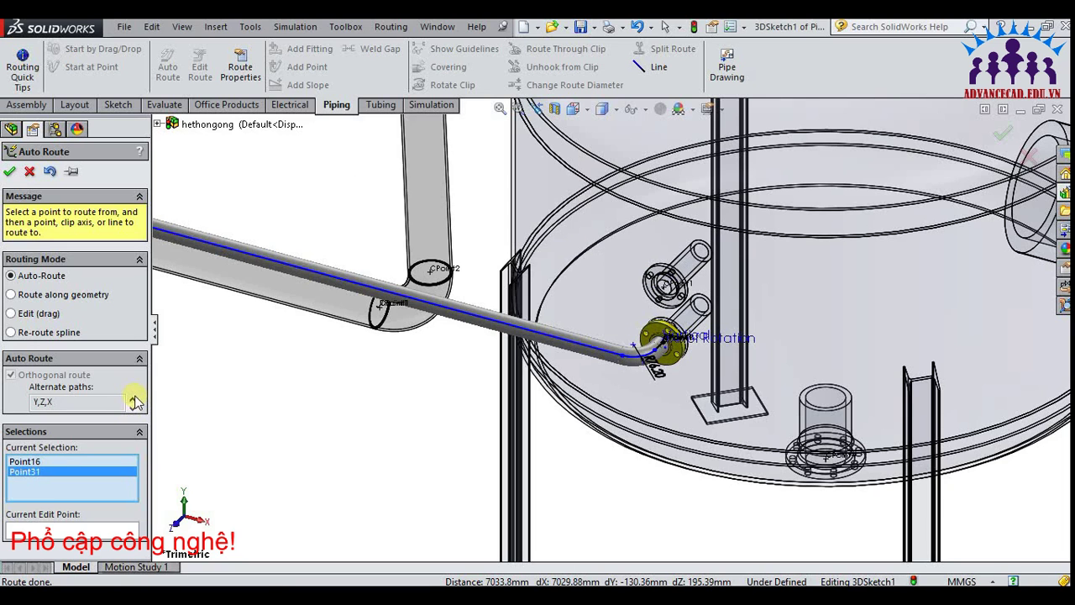
scroll(288, 428, "up", 2)
scroll(294, 433, "up", 2)
scroll(302, 441, "up", 2)
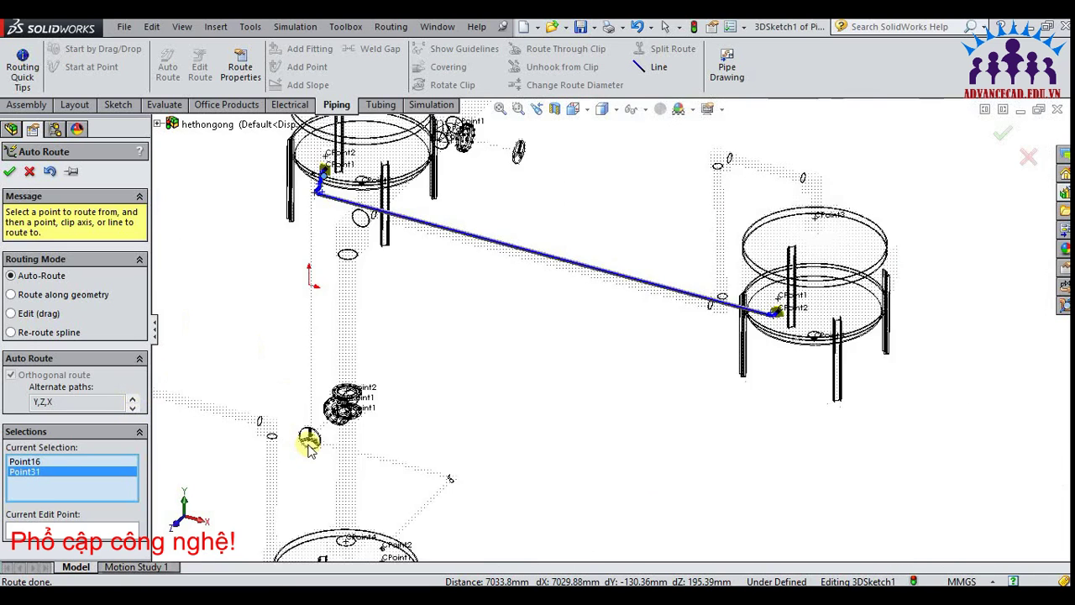
scroll(472, 261, "up", 1)
scroll(643, 252, "down", 1)
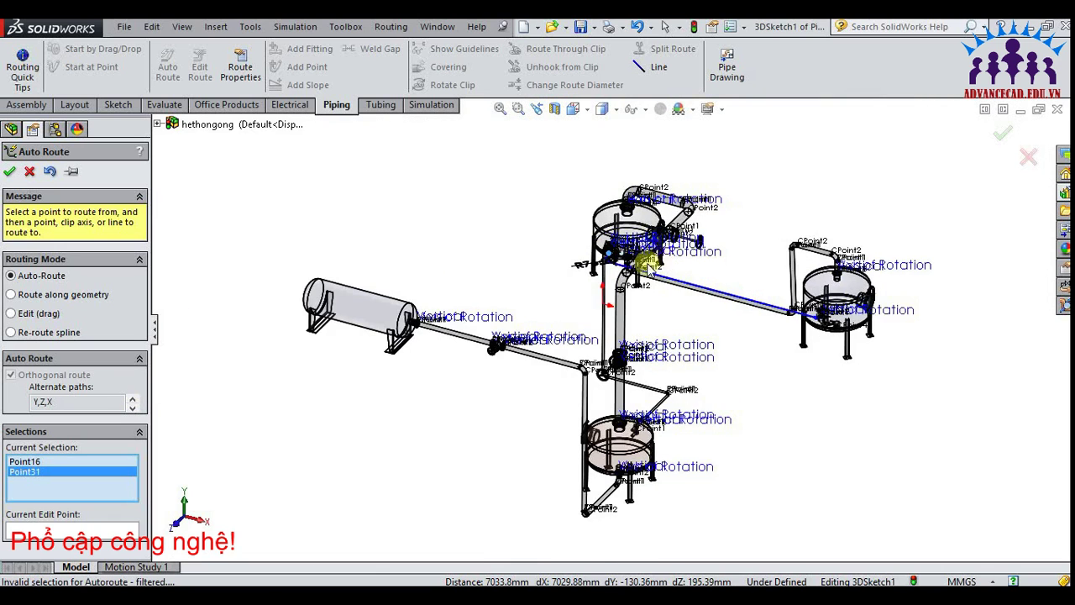
scroll(599, 273, "down", 1)
scroll(599, 273, "down", 1)
scroll(598, 273, "down", 1)
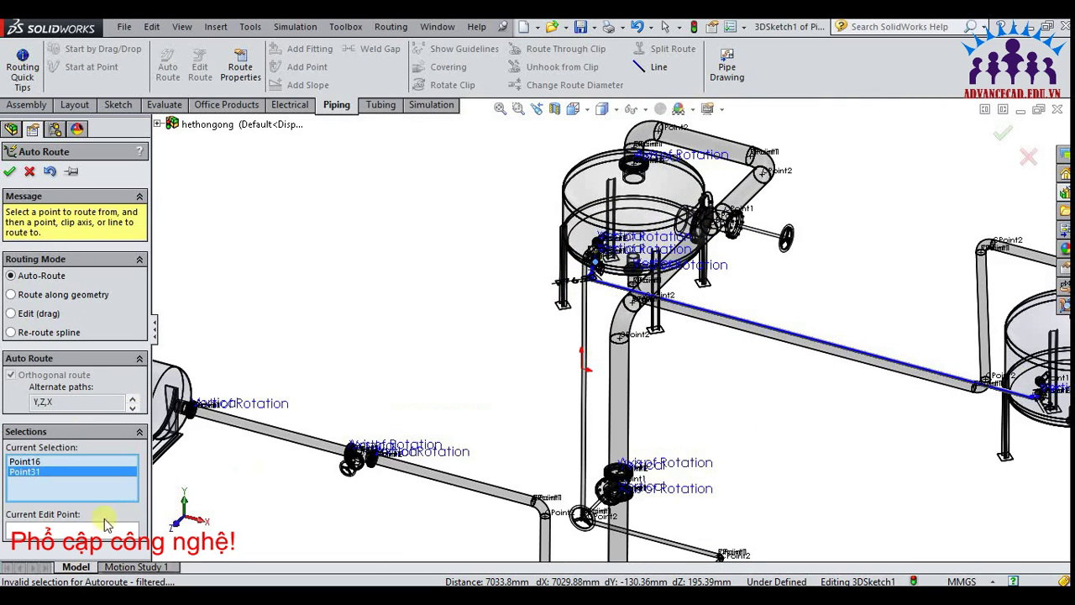
left_click(8, 173)
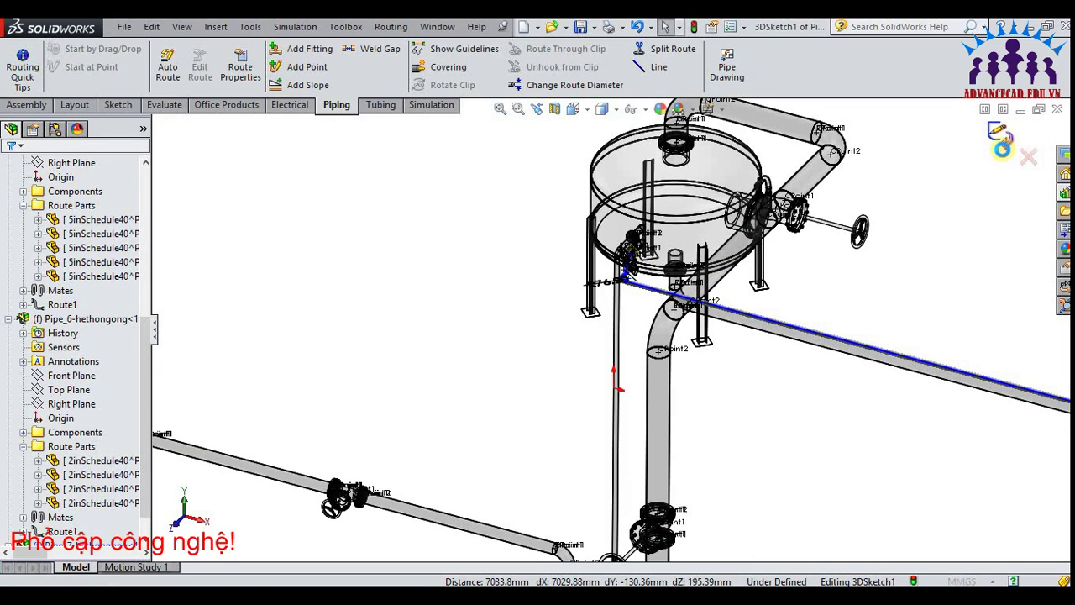
Exit the route sketch and the pipe subassembly edit, returning to the full piping assembly
left_click(1002, 149)
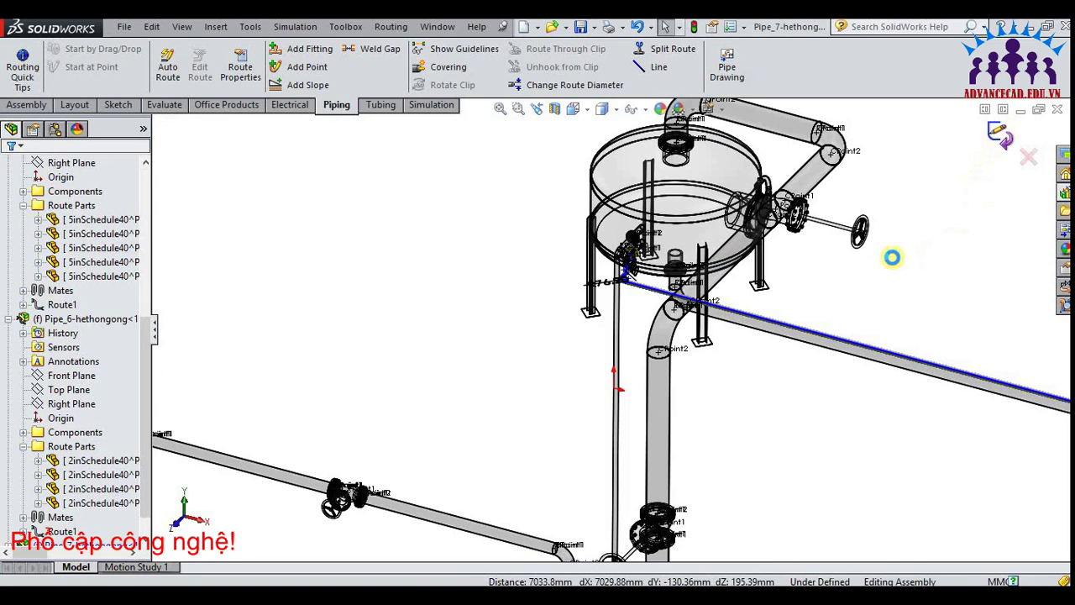
scroll(630, 273, "down", 2)
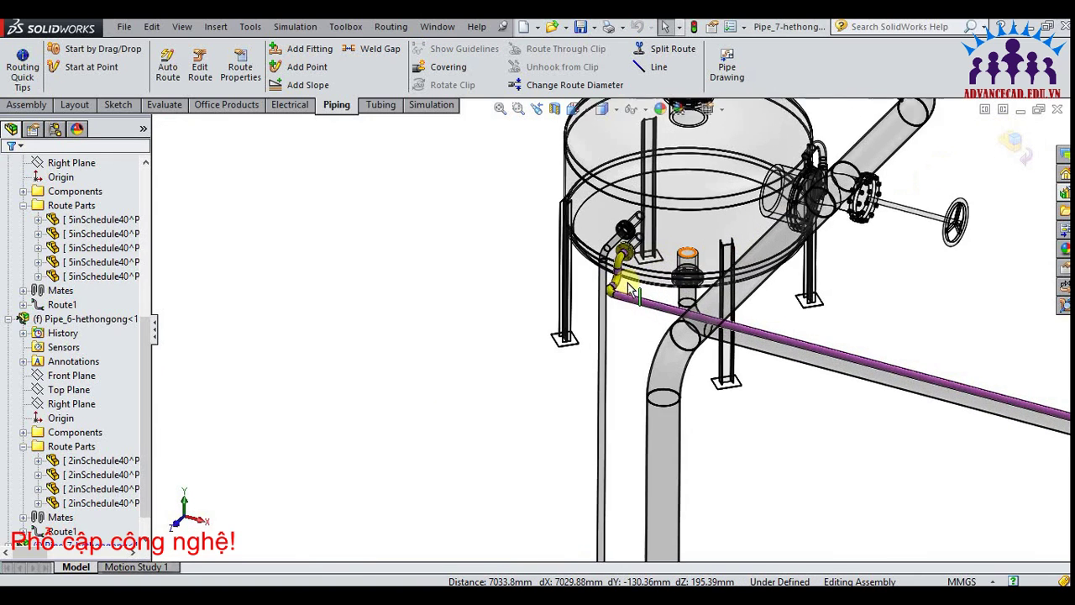
scroll(614, 290, "down", 1)
scroll(605, 301, "down", 2)
scroll(607, 304, "down", 1)
scroll(590, 331, "down", 2)
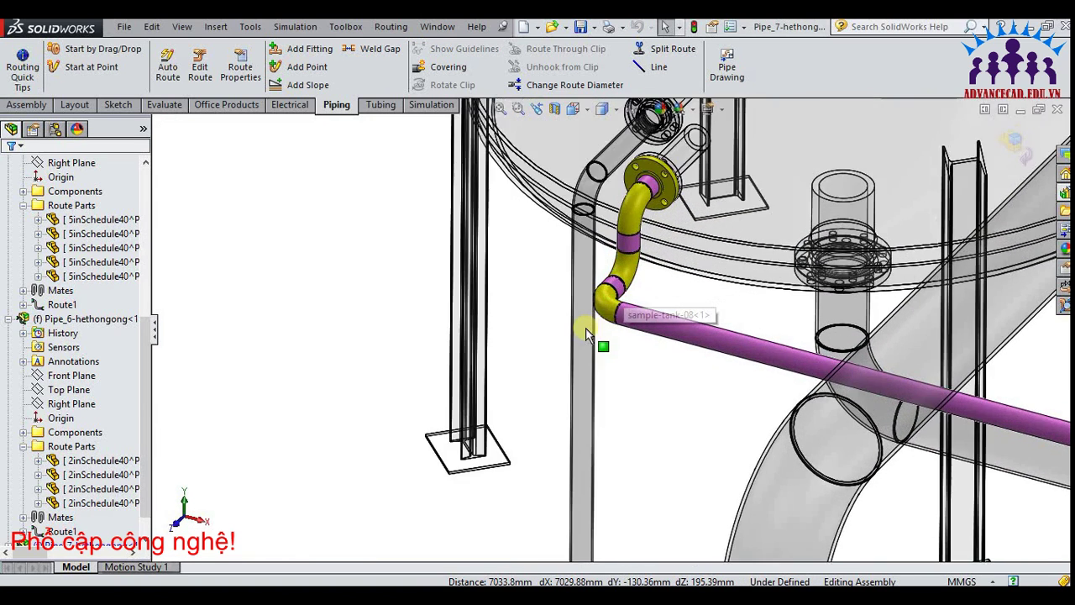
scroll(600, 319, "down", 1)
left_click(1002, 134)
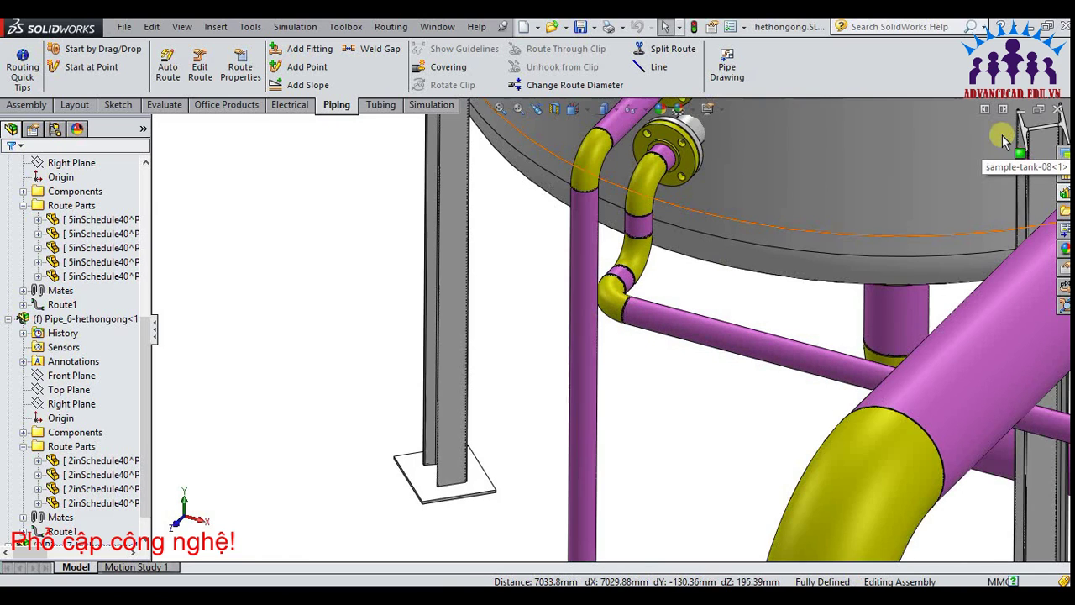
Zoom to fit the whole piping assembly and zoom in on the routes between tanks
scroll(209, 274, "down", 1)
key("f")
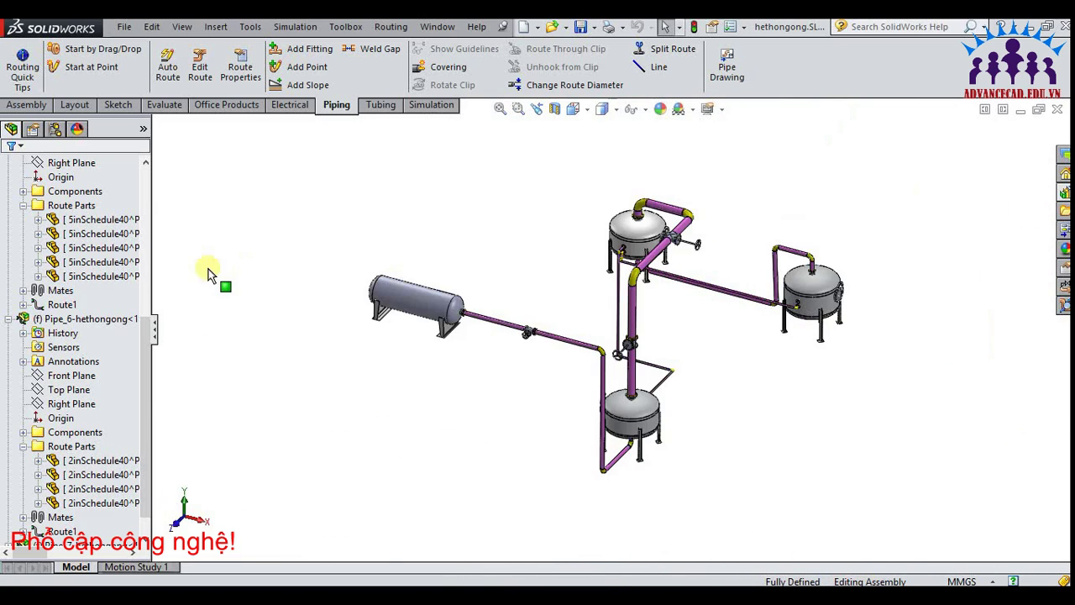
scroll(571, 235, "down", 2)
scroll(584, 252, "down", 2)
scroll(601, 277, "down", 2)
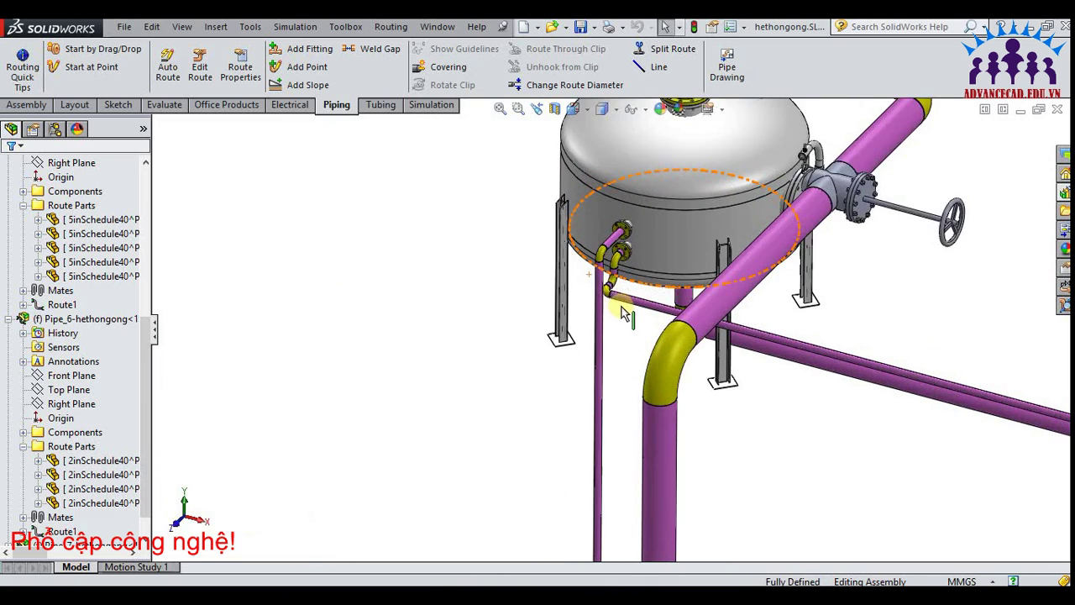
scroll(617, 304, "down", 2)
scroll(617, 298, "down", 1)
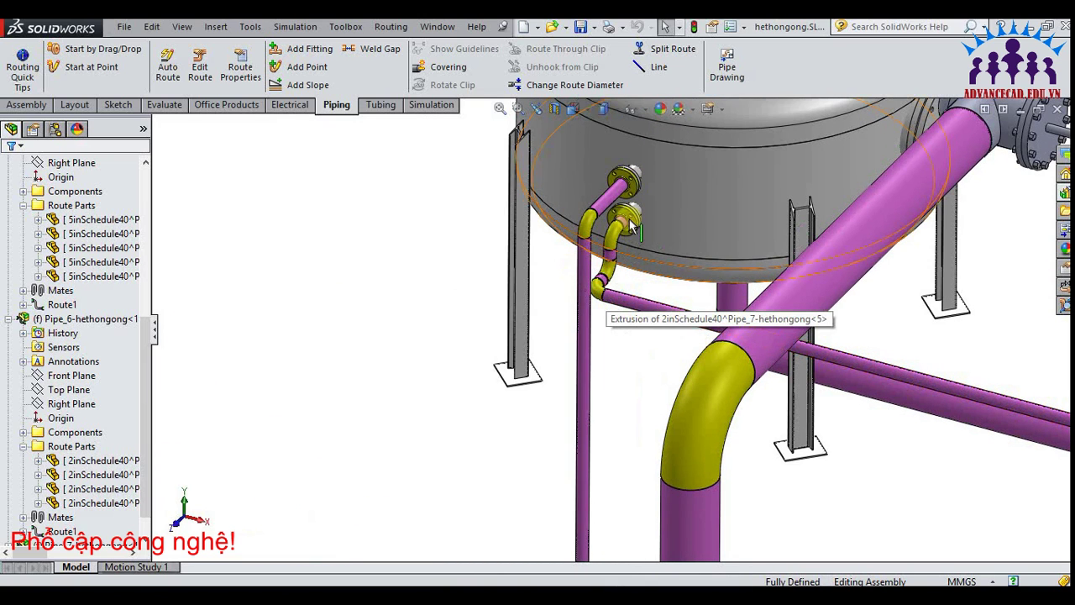
scroll(622, 265, "down", 1)
scroll(609, 268, "down", 1)
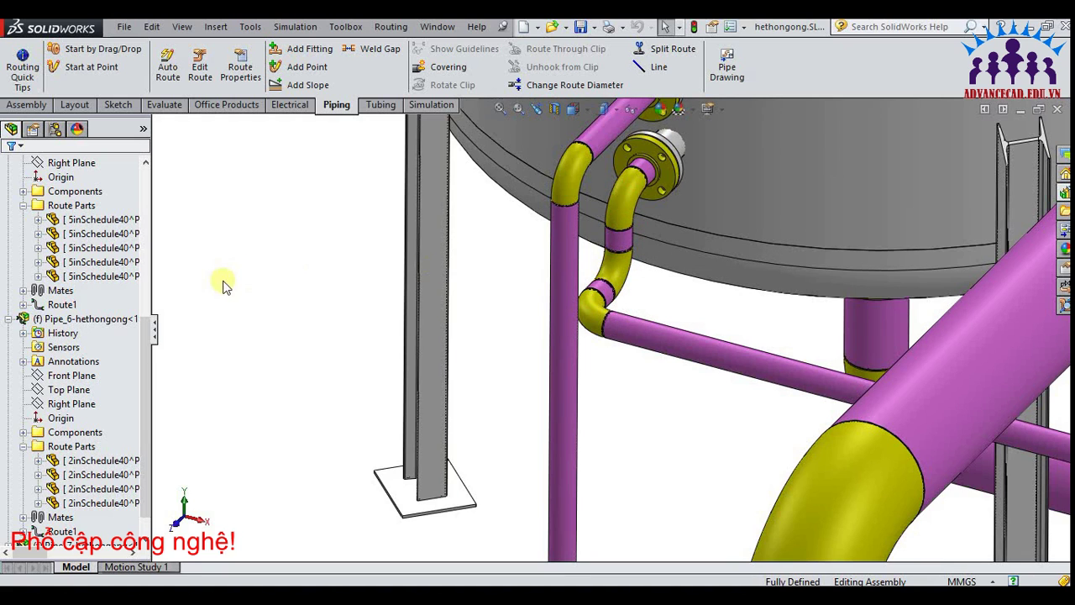
key("f")
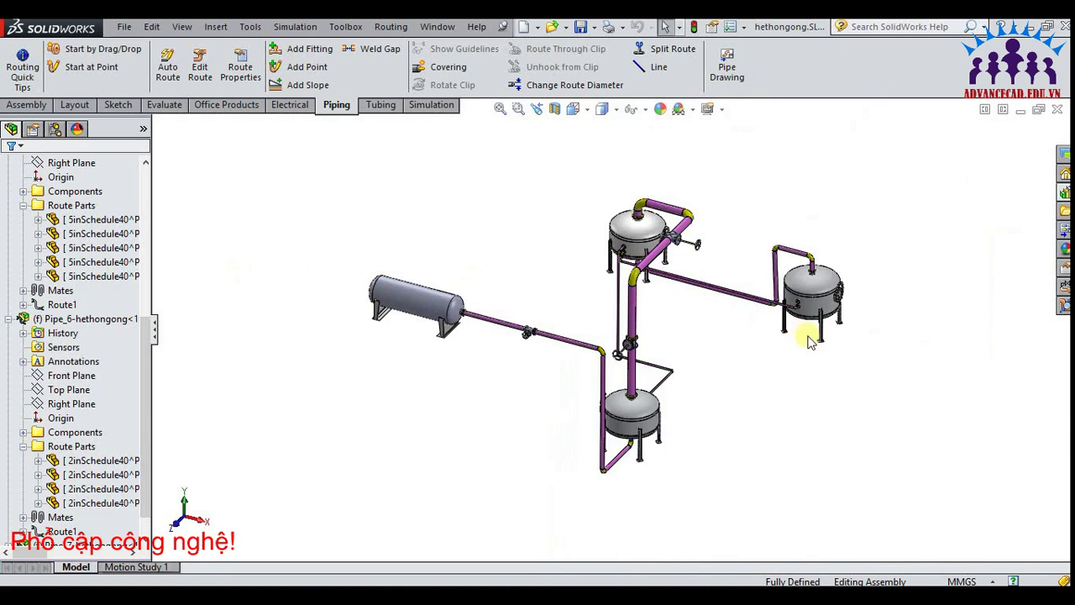
scroll(809, 341, "down", 2)
scroll(793, 336, "down", 3)
scroll(773, 336, "down", 2)
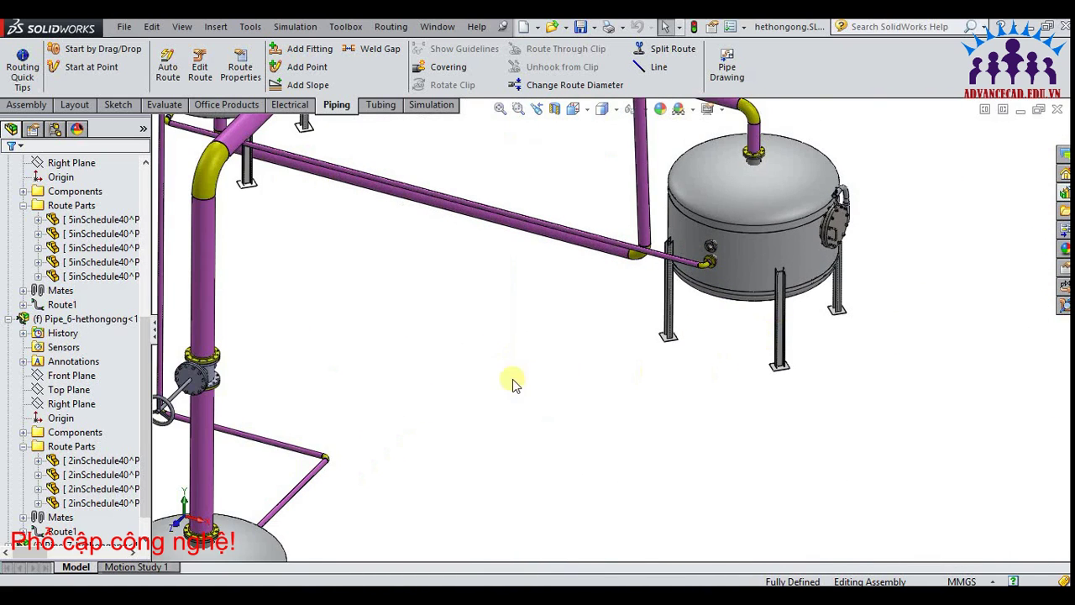
Show the assembly in Trimetric view, orbit to show pipes, elbows and tank, and select the long diagonal pipe
left_click(606, 118)
left_click(604, 187)
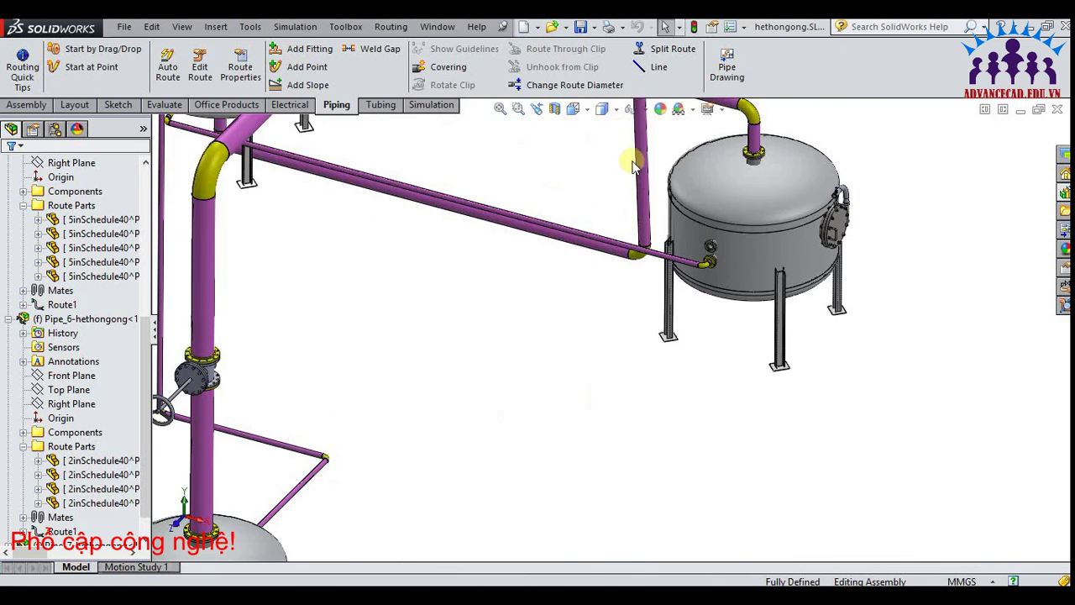
left_click(580, 113)
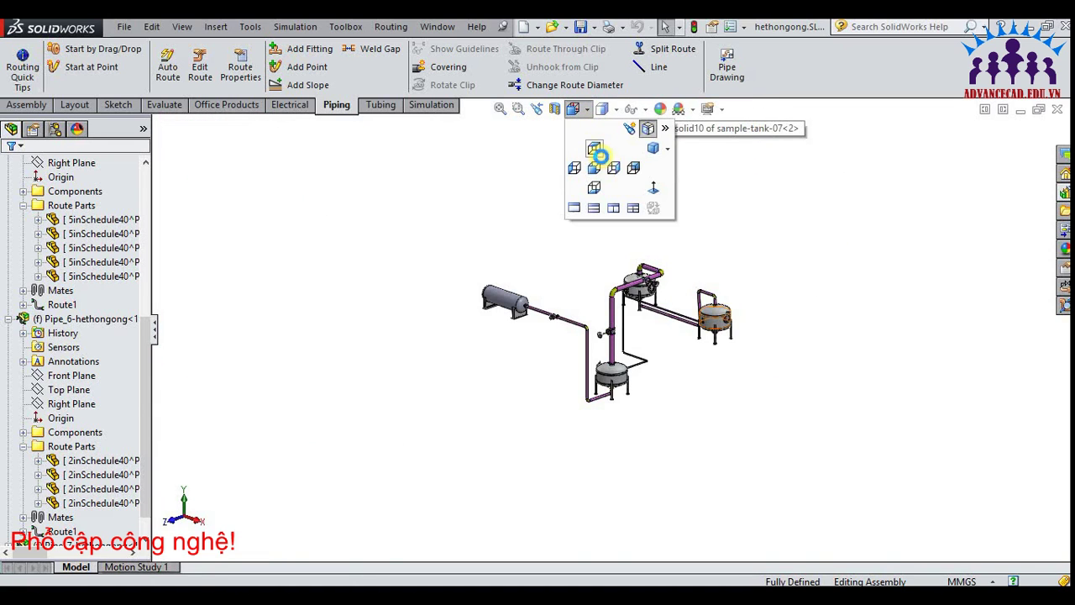
left_click(617, 286)
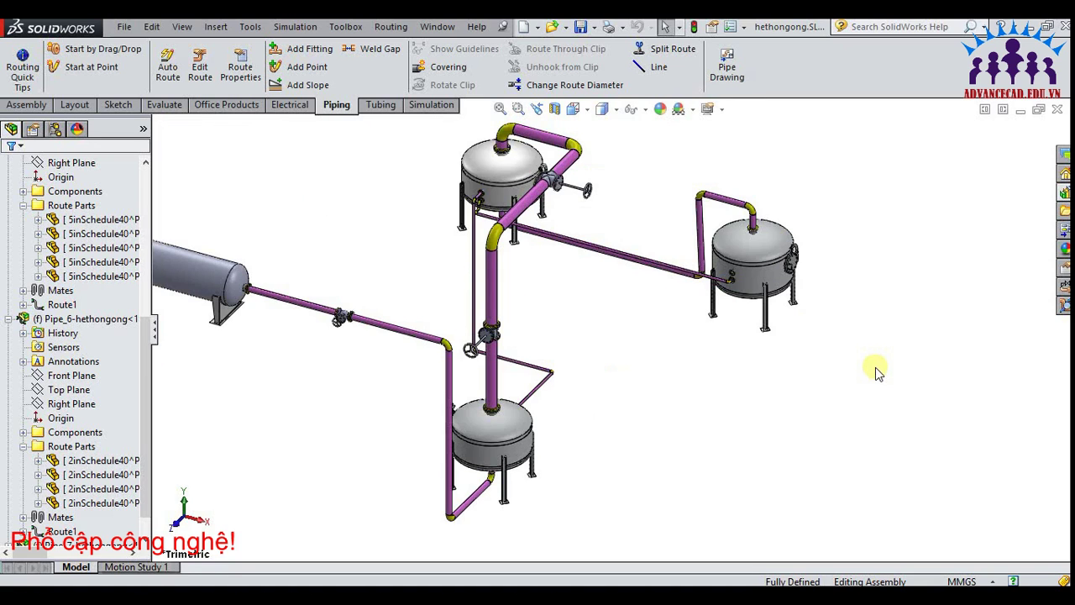
scroll(706, 147, "down", 4)
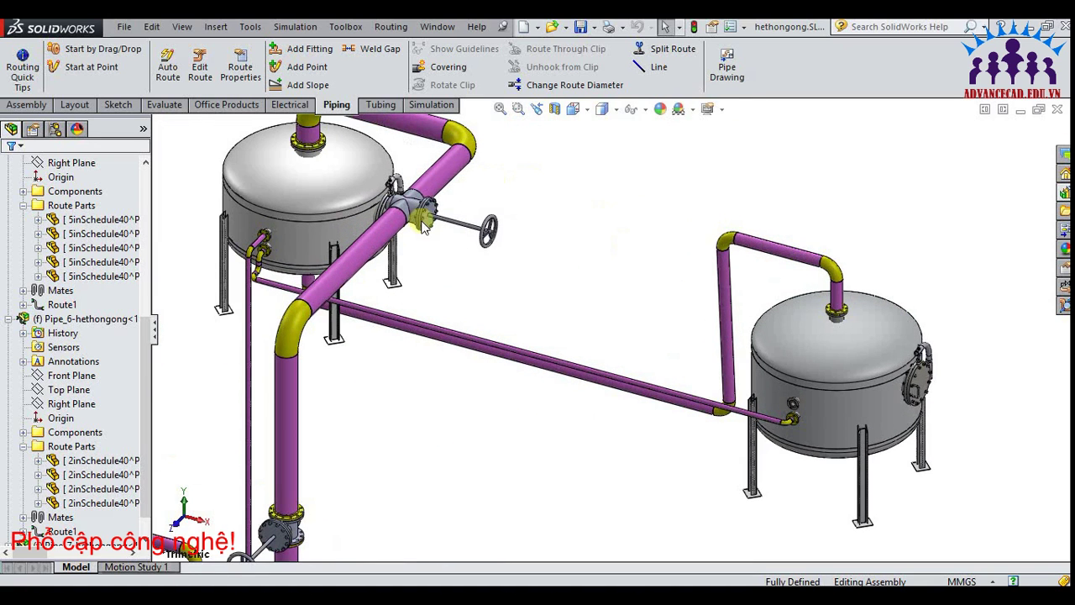
scroll(557, 353, "down", 5)
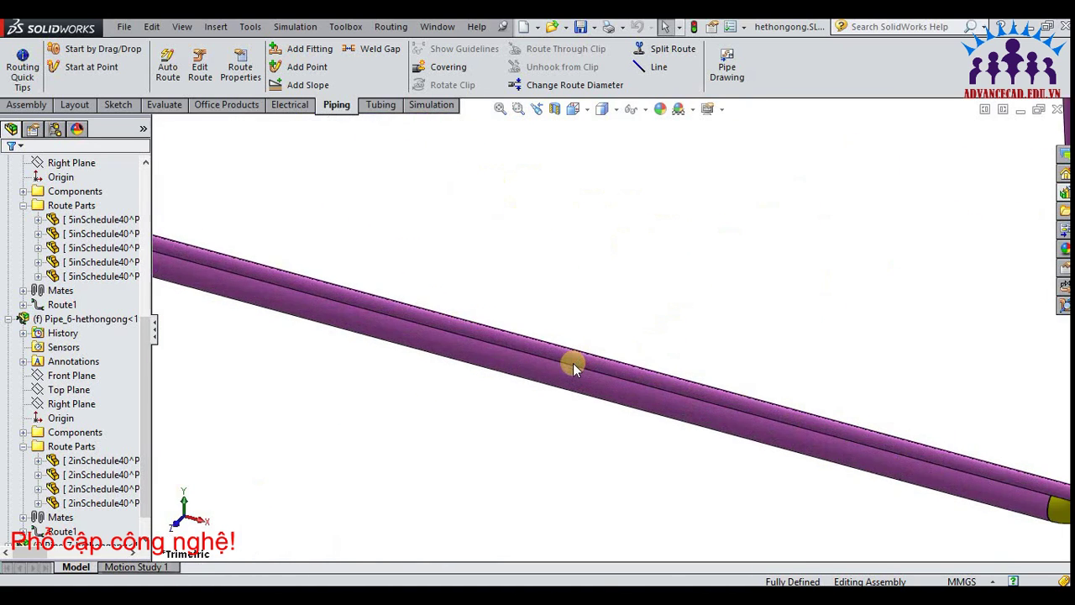
middle_click_drag(638, 326, 605, 338)
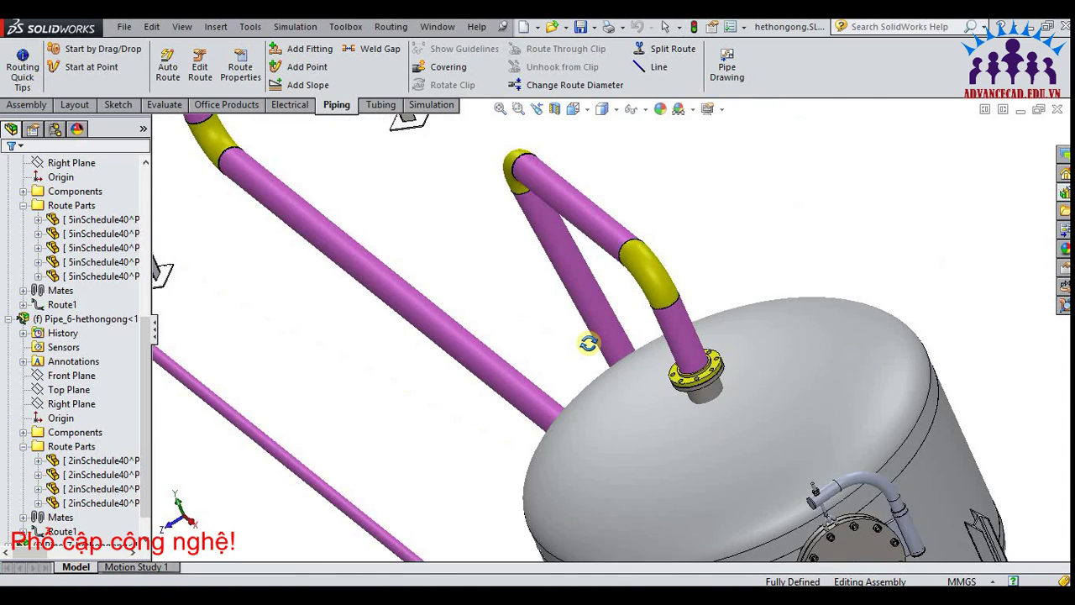
scroll(605, 298, "up", 2)
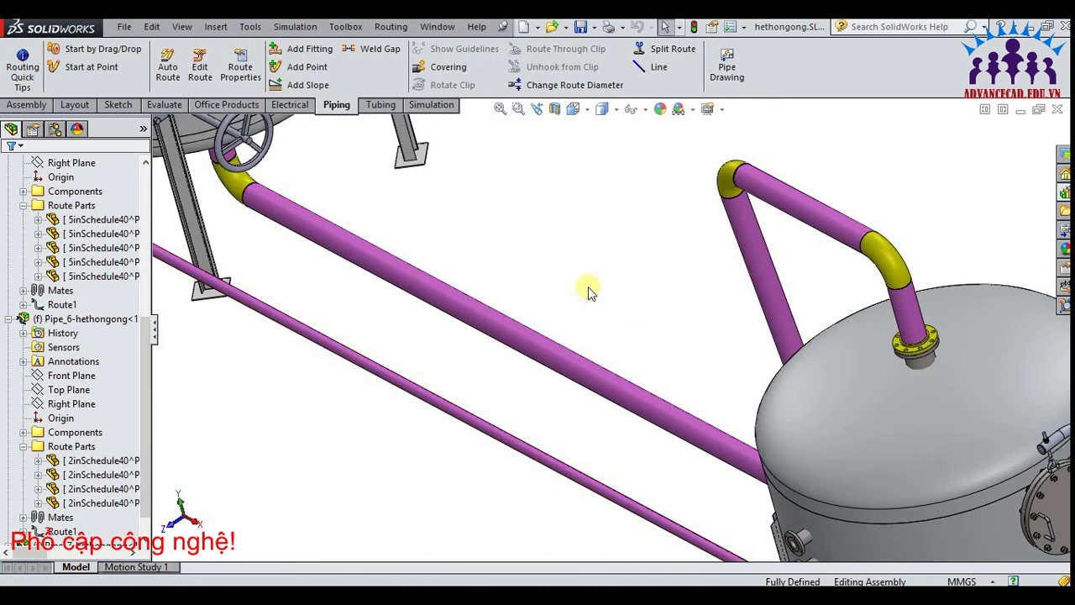
left_click(506, 346)
Edit the long pipe's route and draw a short branch line rising from its centerline
right_click(509, 344)
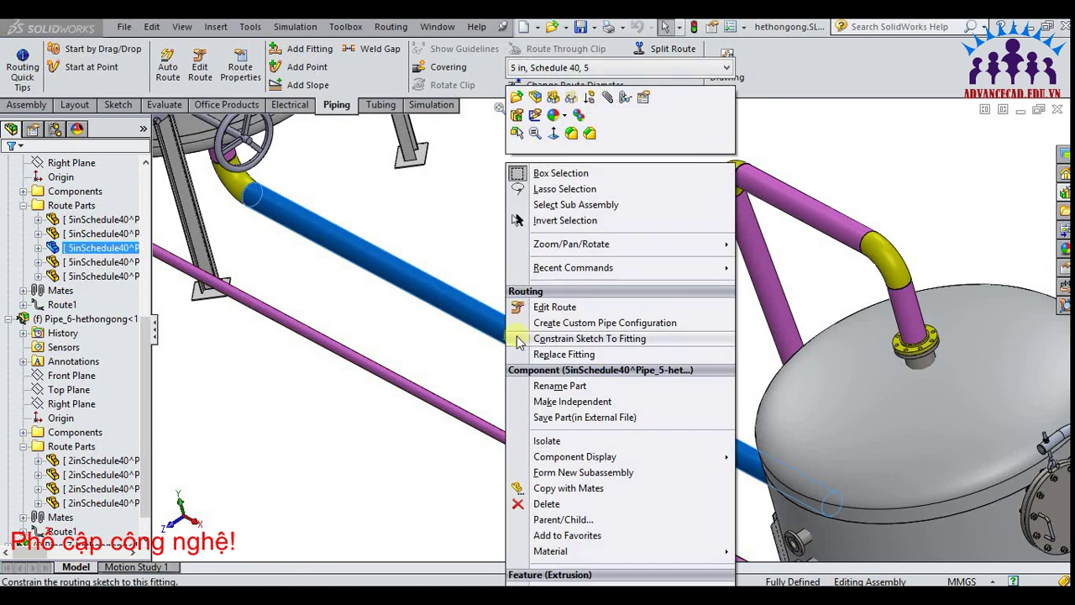
left_click(559, 306)
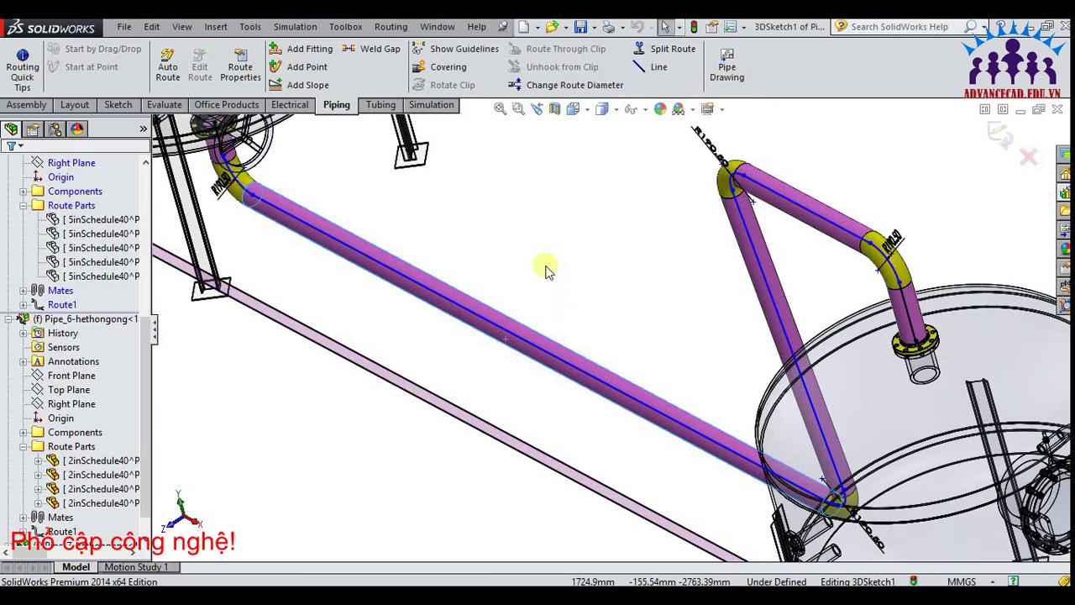
left_click(655, 66)
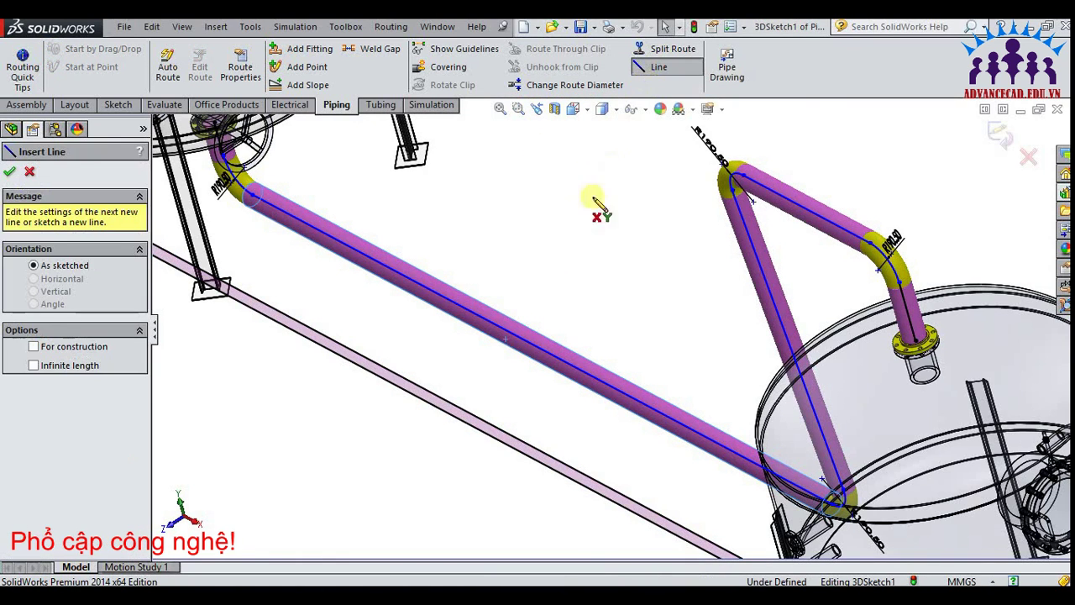
left_click(505, 340)
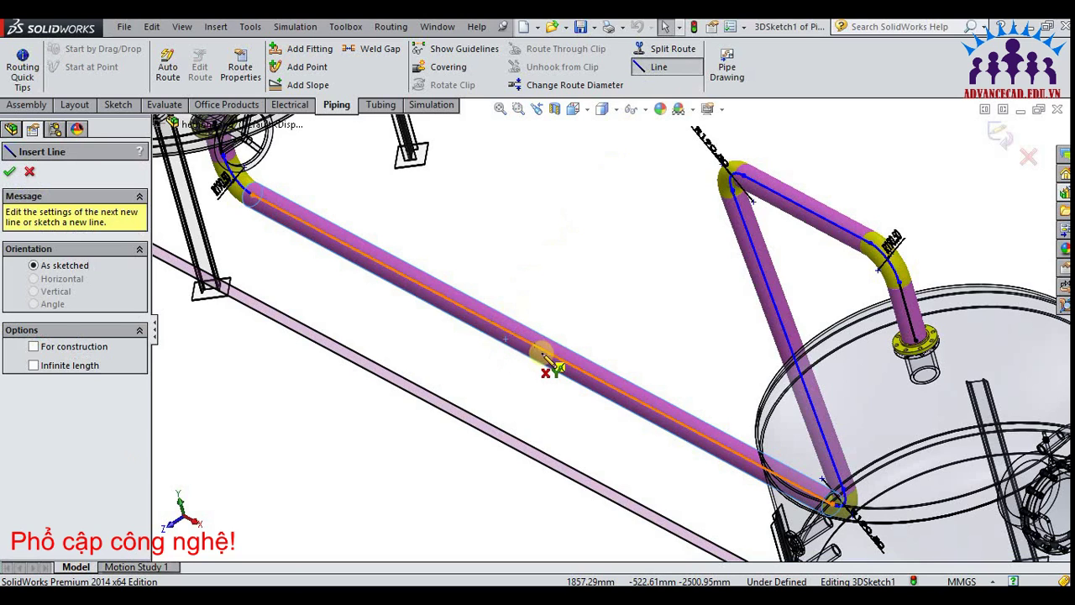
left_click(543, 350)
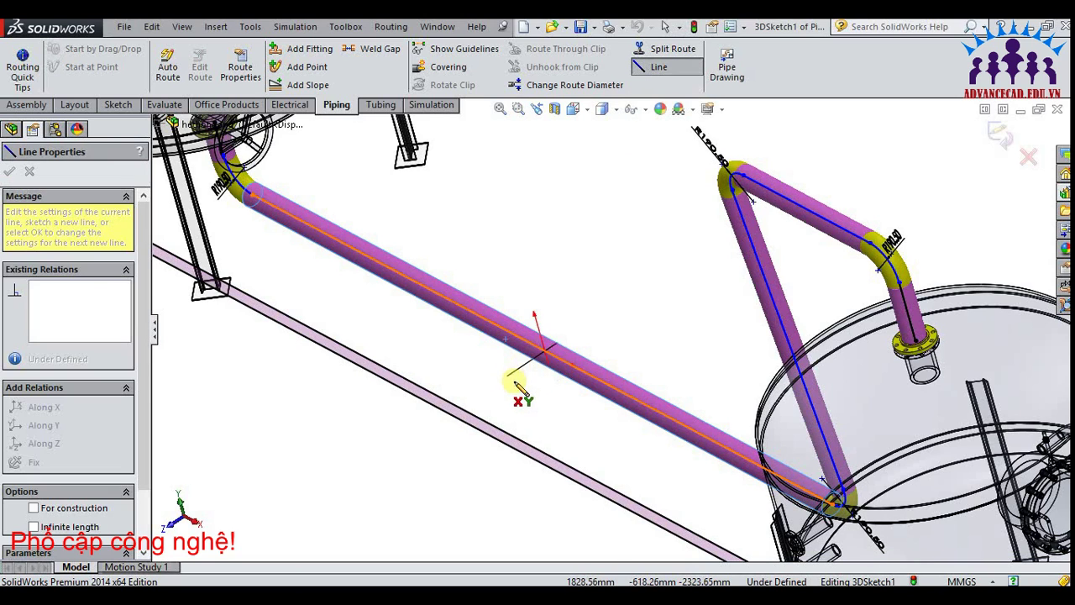
left_click(618, 265)
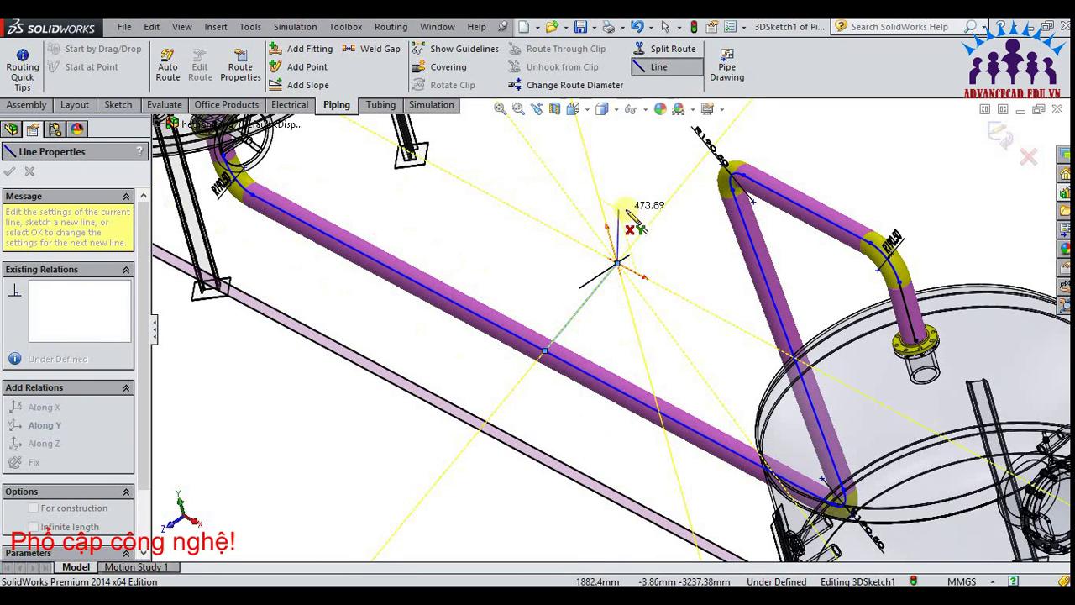
key("Escape")
key("Escape")
left_click(1065, 194)
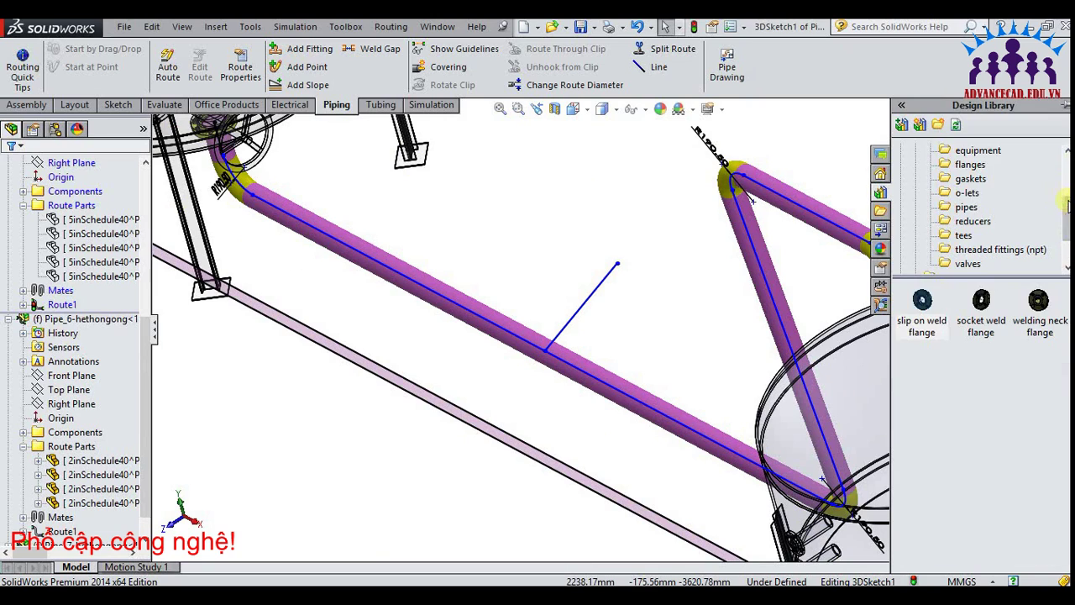
Insert an RTee Inch5x5x4Sch40 reducing outlet tee at the branch junction on the long pipe
left_click(965, 236)
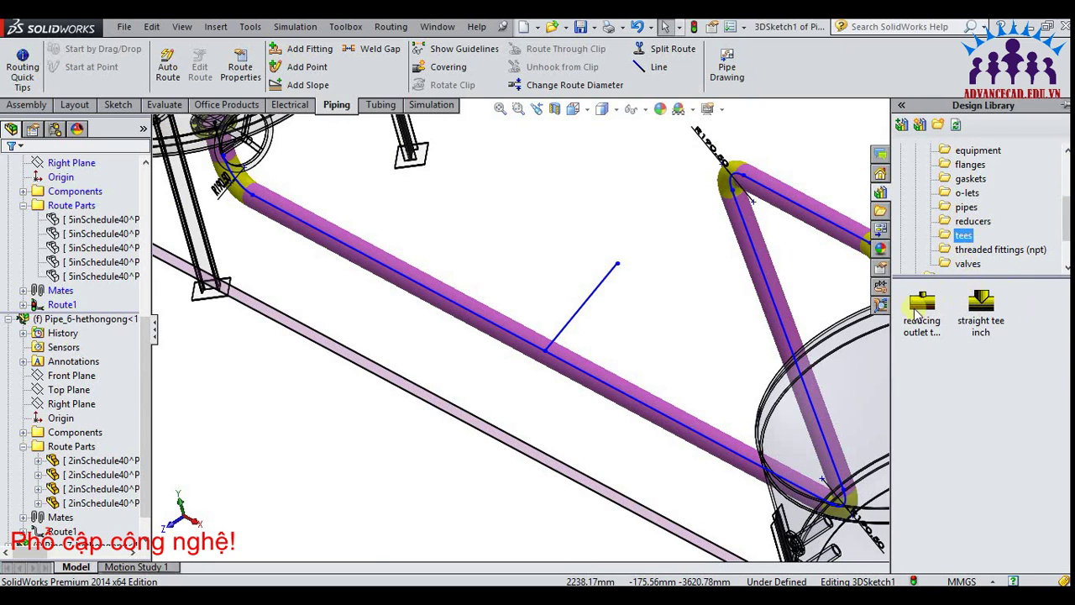
left_click_drag(923, 315, 550, 357)
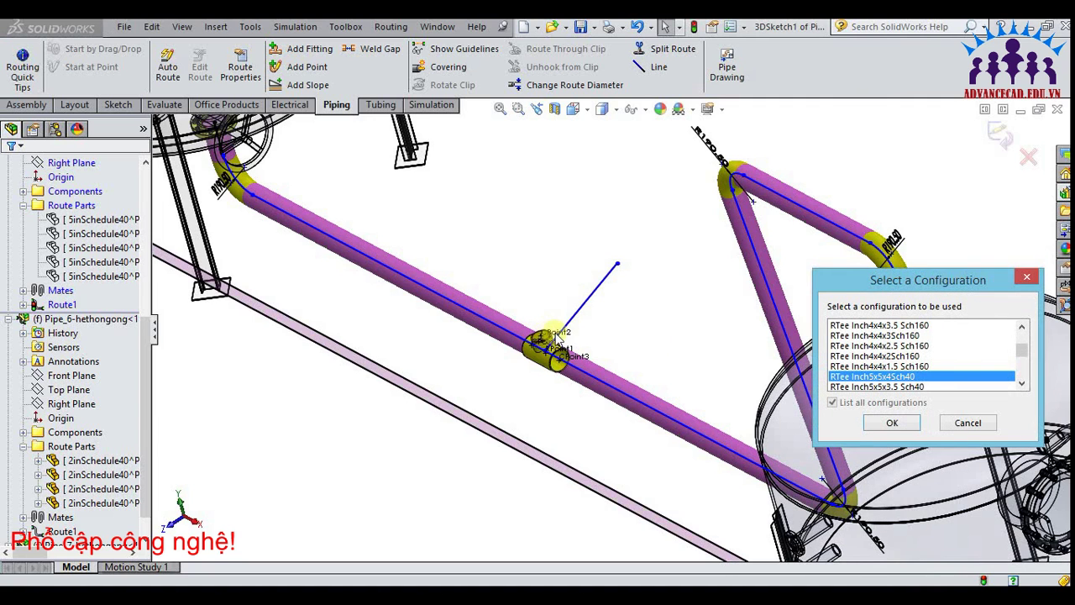
left_click(892, 423)
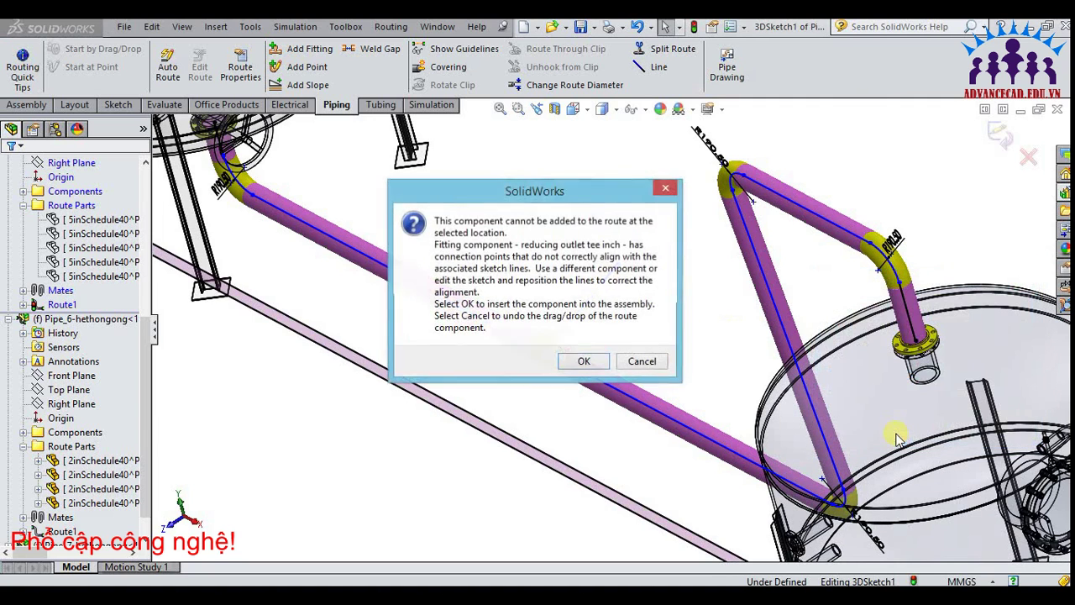
left_click(585, 362)
left_click(576, 353)
Place a second tee at the branch end, orbit to inspect it, and finish inserting tees
scroll(605, 278, "down", 3)
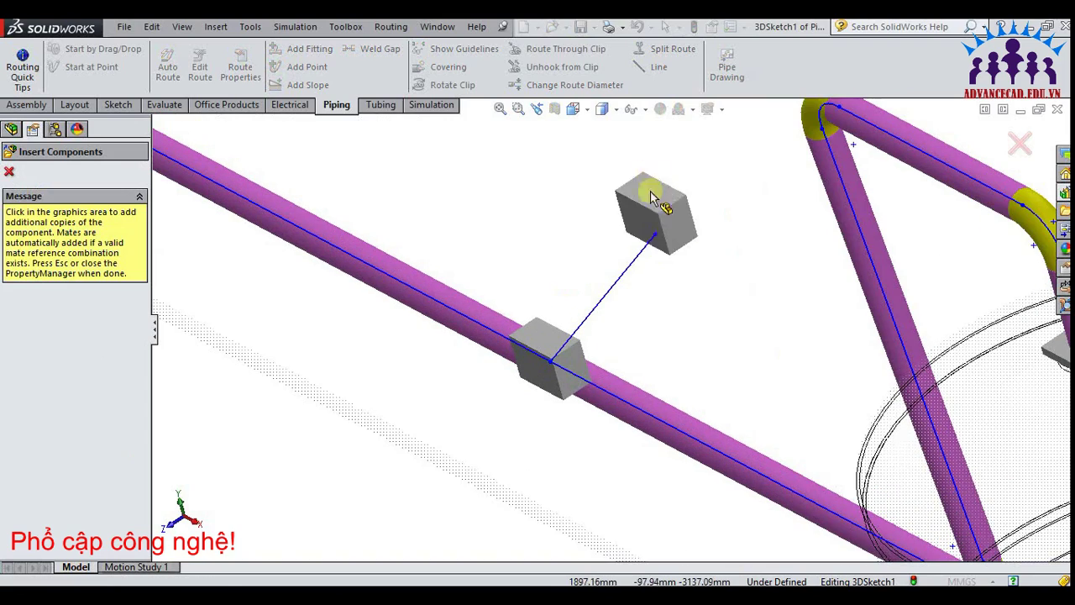
left_click(660, 241)
scroll(670, 241, "up", 3)
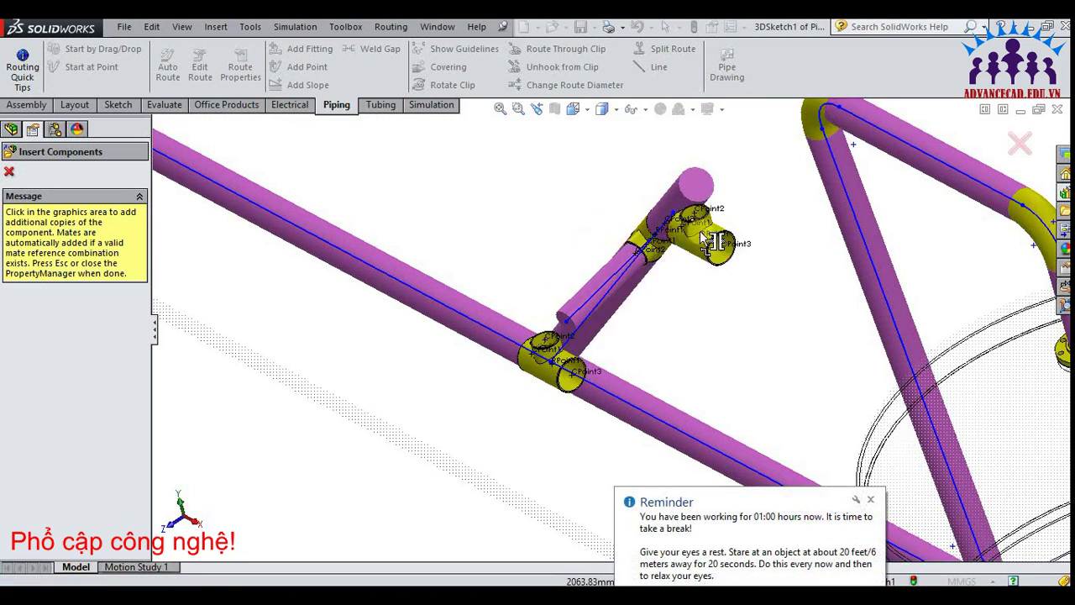
mouse_move(713, 232)
middle_mouse_down()
mouse_move(656, 208)
mouse_move(694, 193)
middle_mouse_up()
scroll(698, 194, "down", 2)
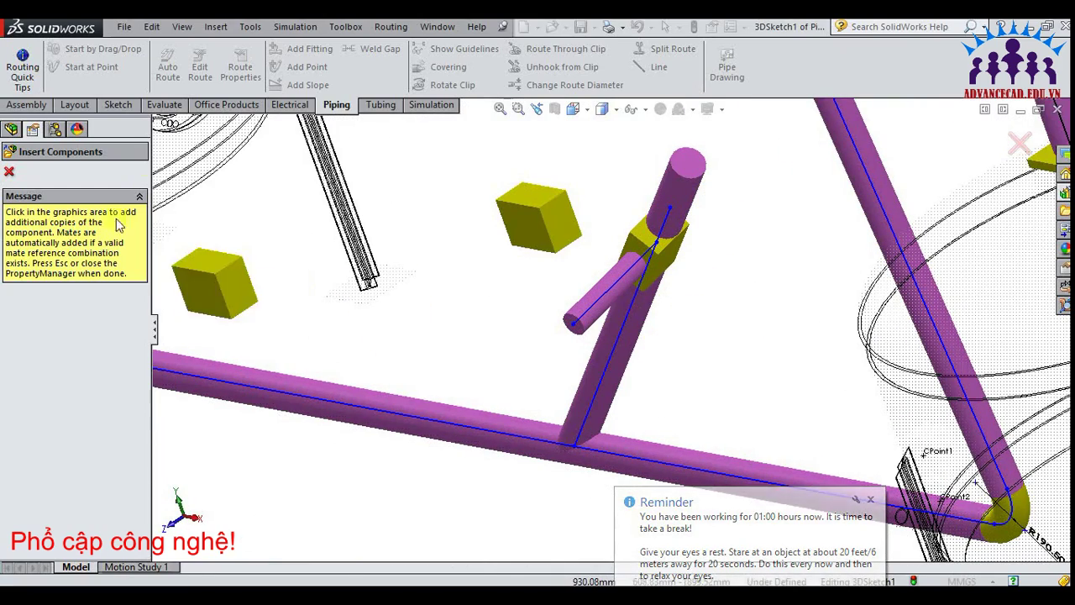
left_click(10, 171)
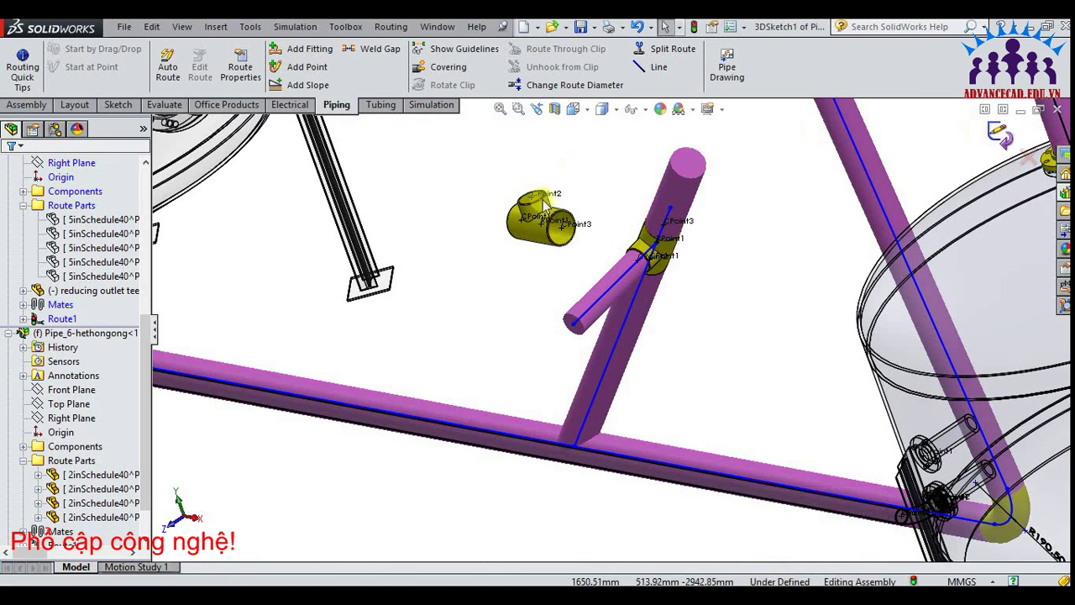
Hide the stray second reducing outlet tee and exit the route's 3D sketch
left_click(546, 225)
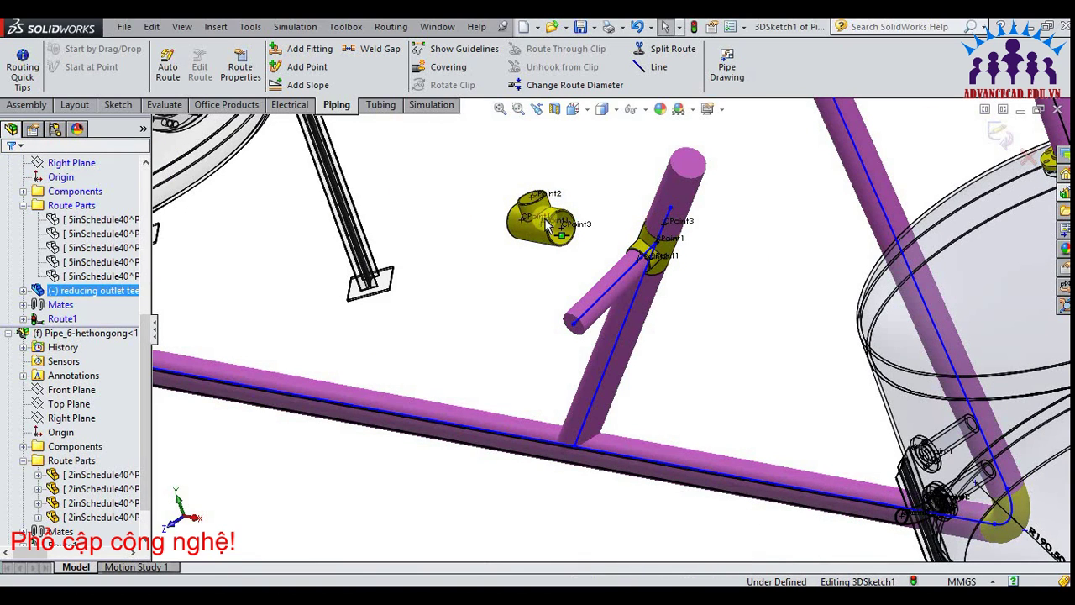
left_click(496, 200)
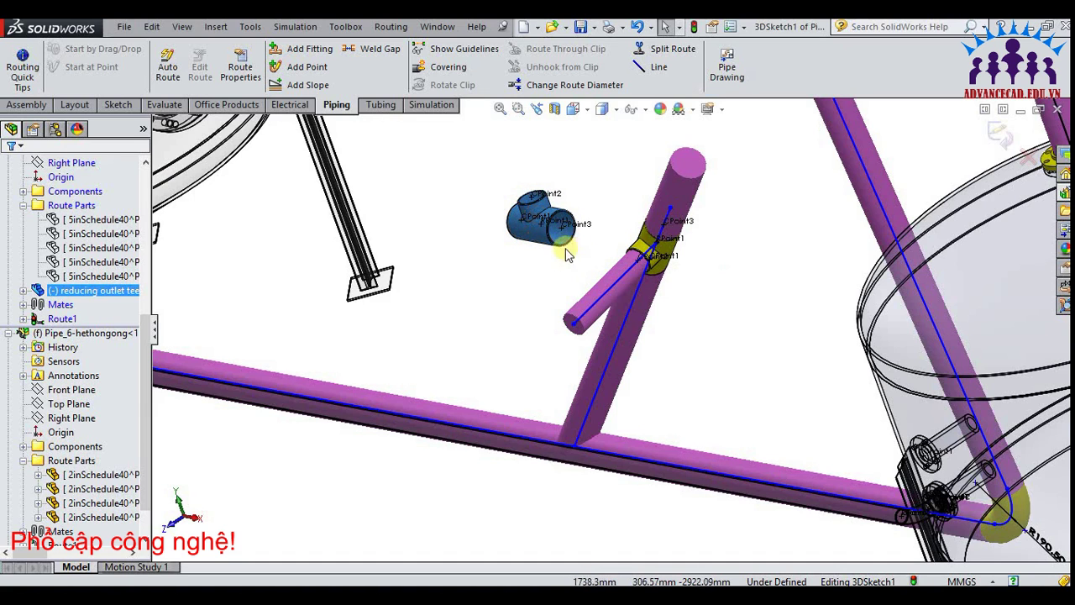
right_click(131, 296)
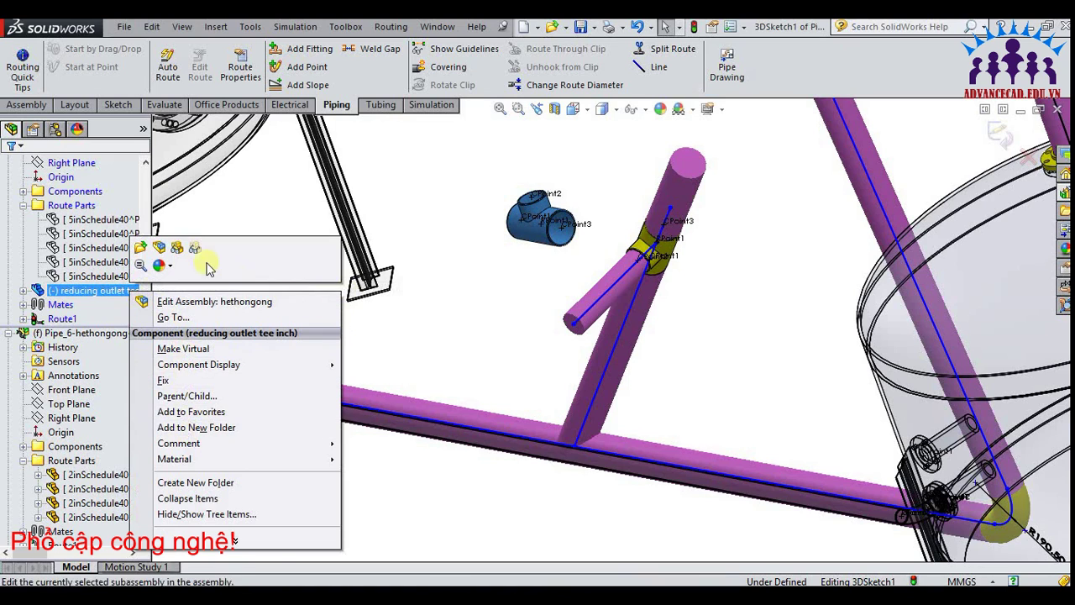
left_click(175, 255)
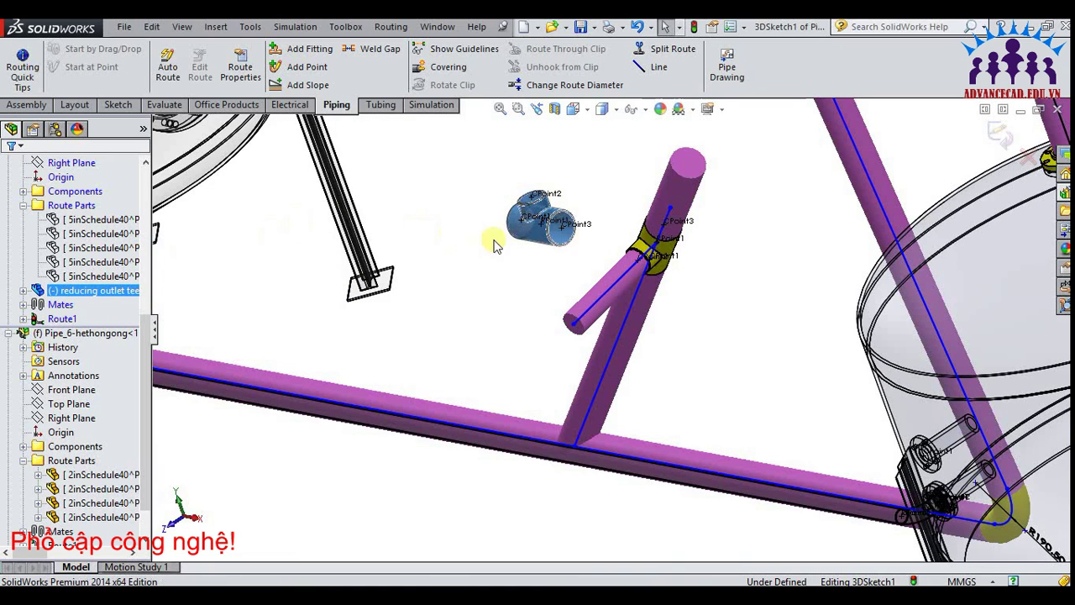
left_click(1000, 139)
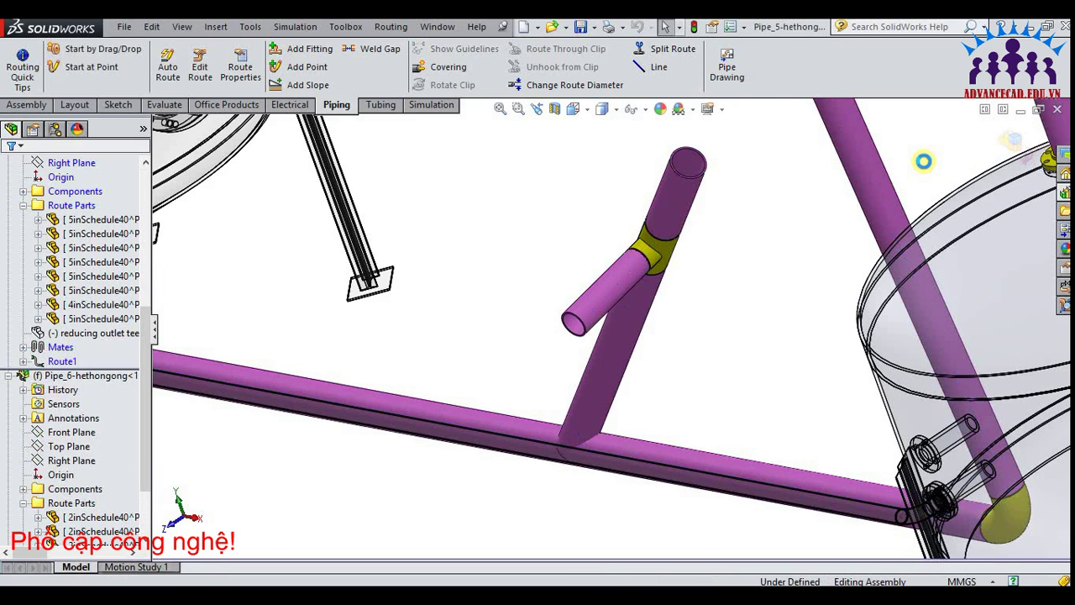
Exit route editing, fit the assembly in Trimetric view, and zoom to inspect the 4in tee branch
left_click(1010, 139)
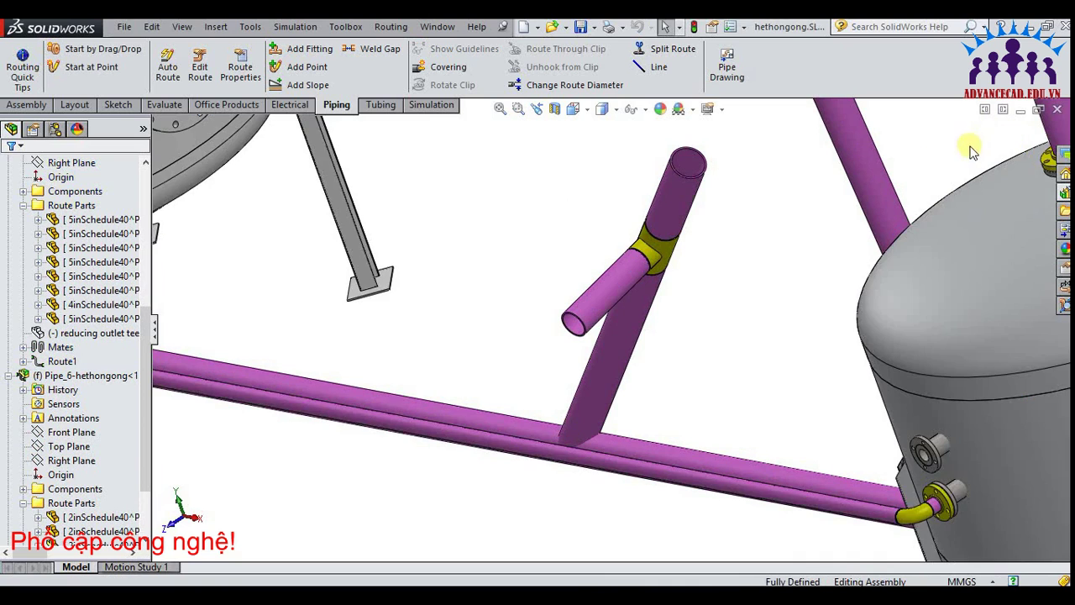
key("f")
scroll(605, 147, "down", 3)
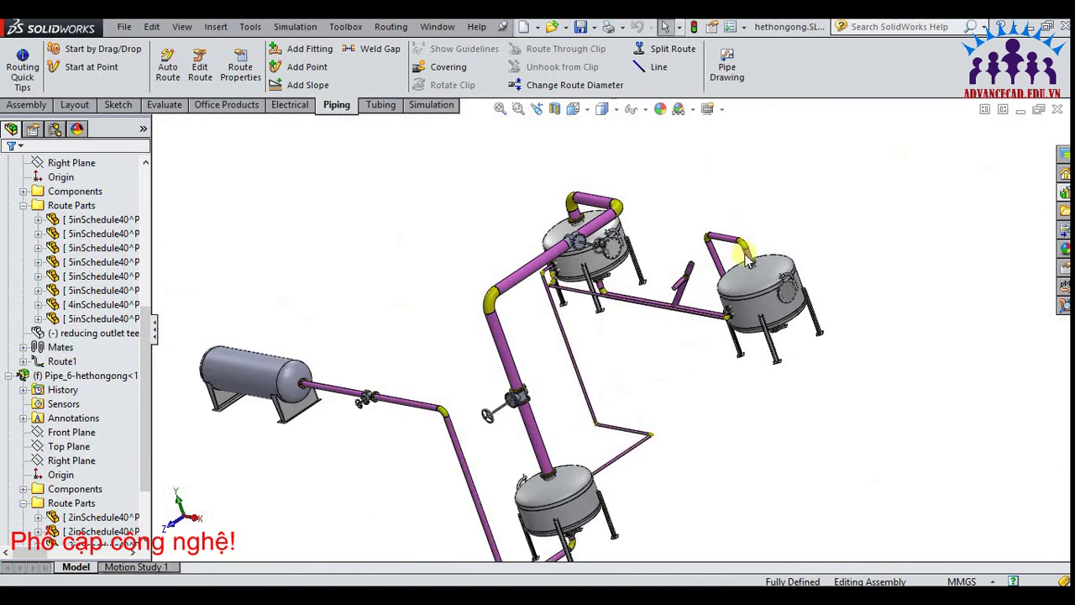
left_click(573, 108)
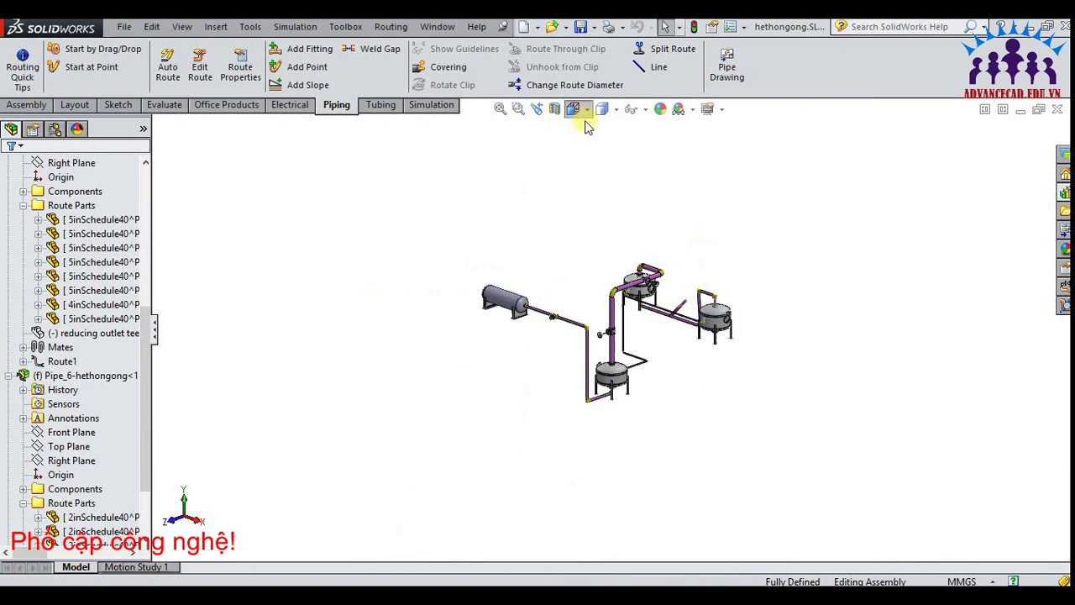
left_click(605, 252)
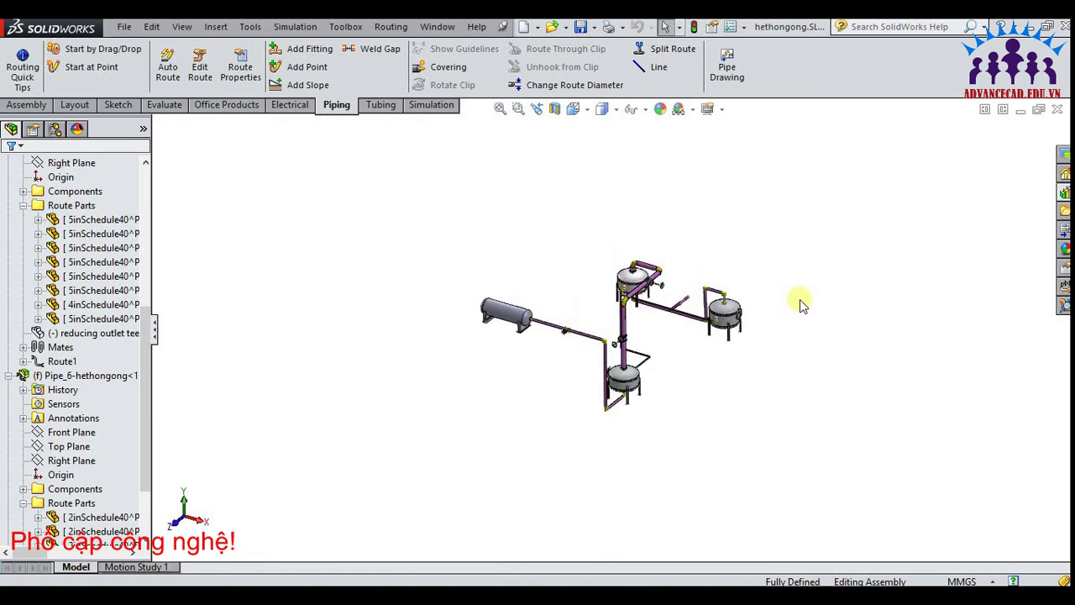
scroll(739, 286, "down", 2)
scroll(714, 262, "down", 2)
scroll(664, 269, "down", 2)
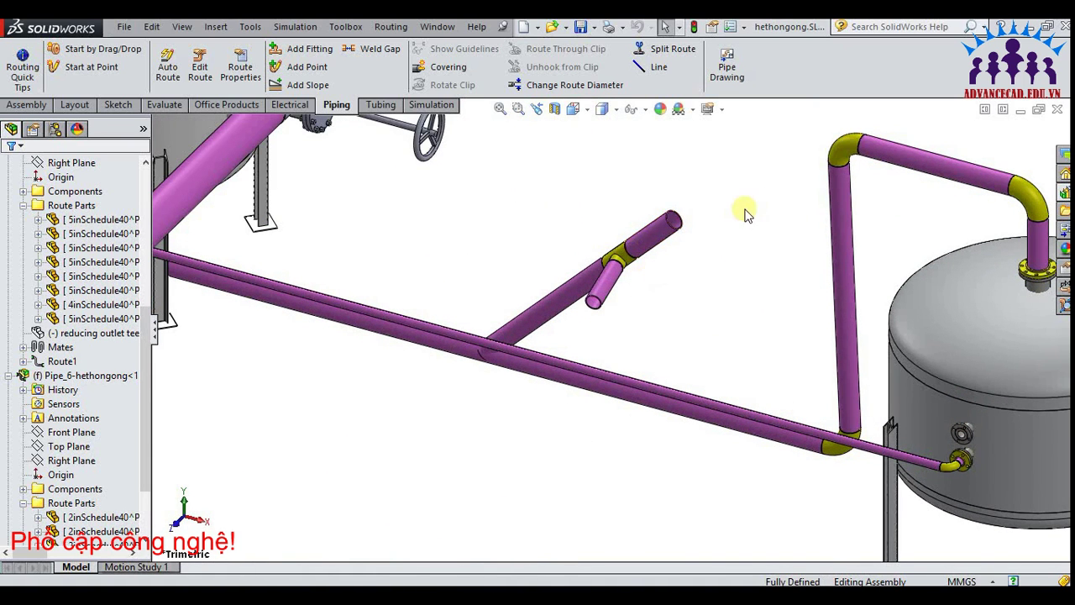
scroll(743, 212, "up", 3)
scroll(720, 209, "up", 2)
scroll(720, 209, "up", 2)
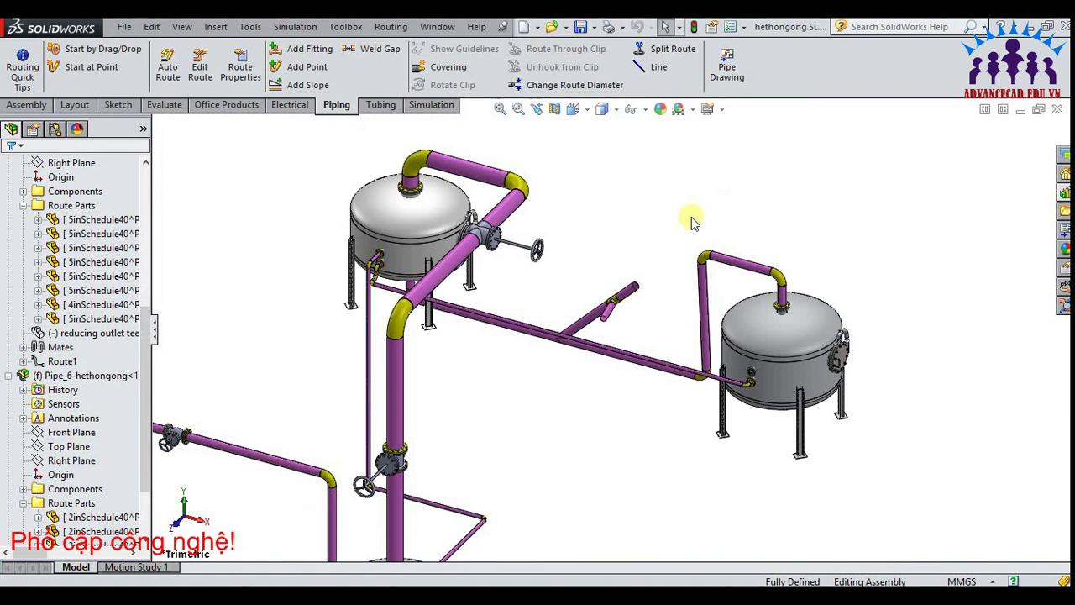
scroll(583, 365, "up", 2)
scroll(532, 440, "up", 2)
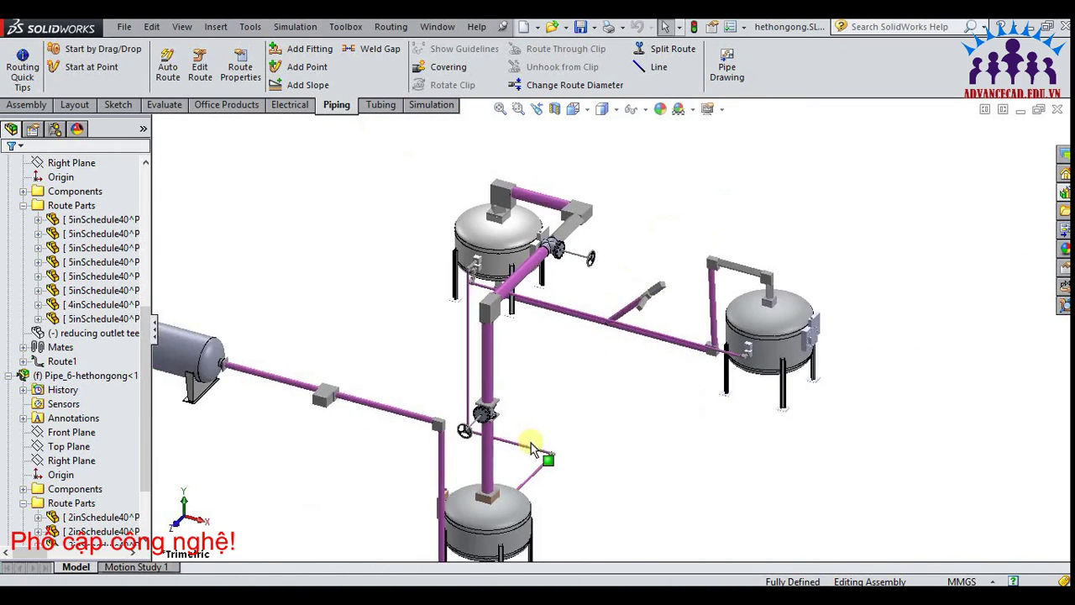
scroll(546, 435, "up", 2)
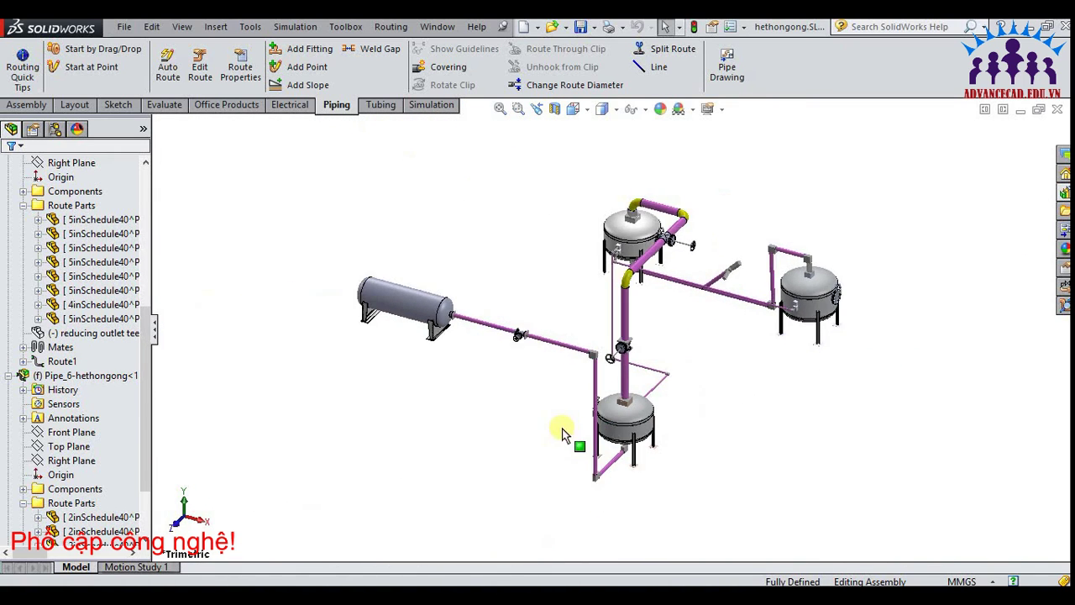
left_click(1065, 210)
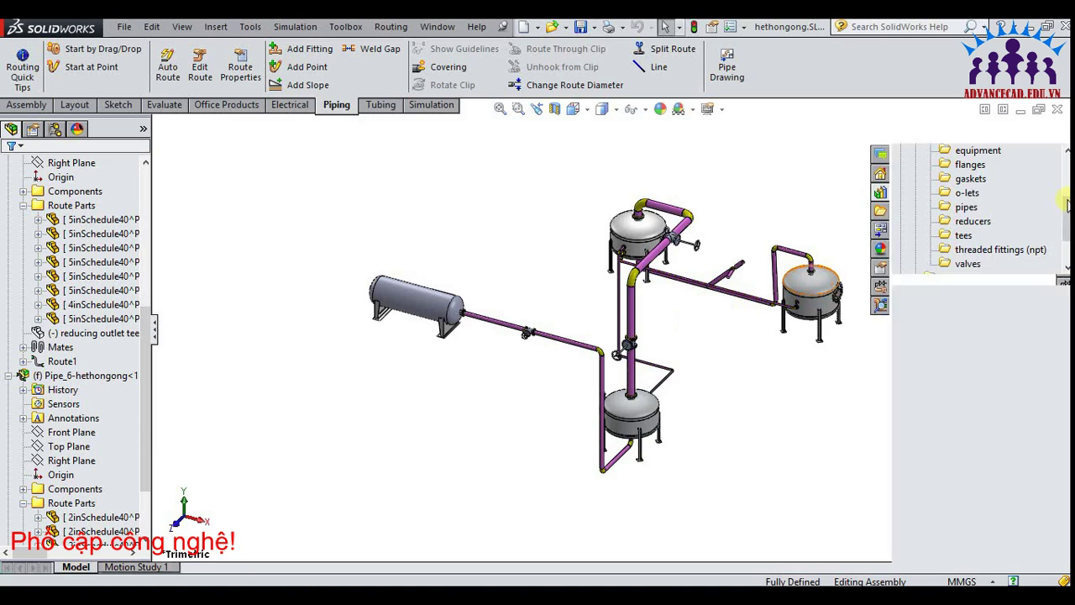
left_click(966, 250)
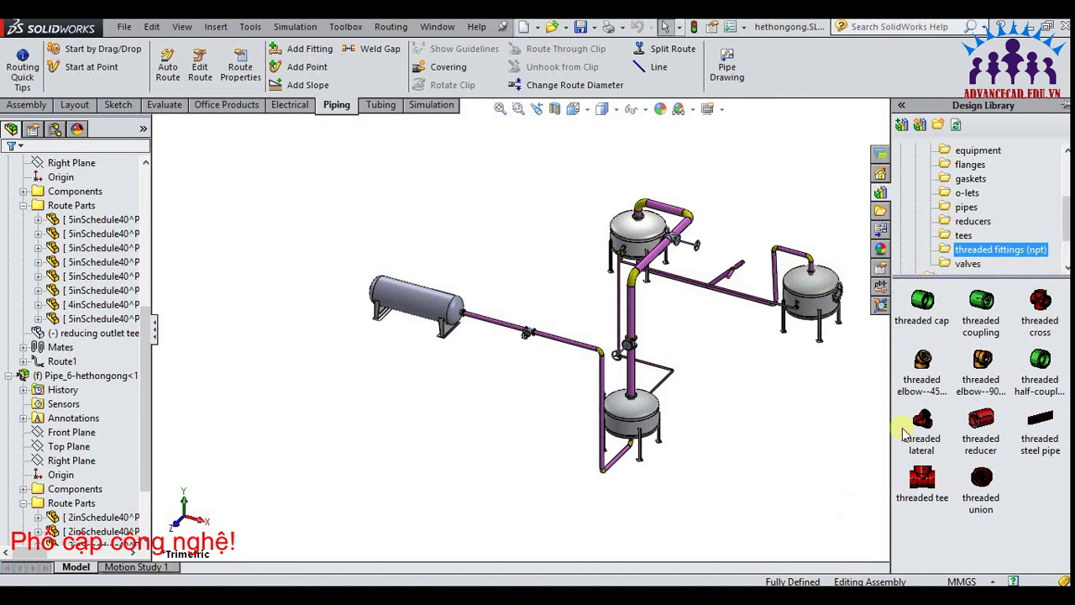
left_click(966, 263)
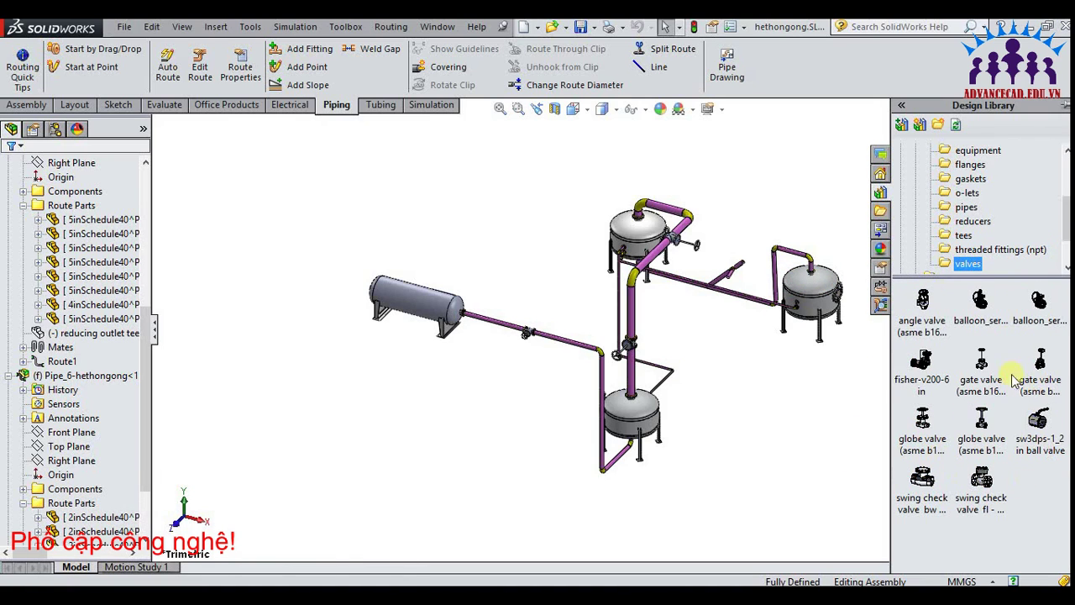
scroll(983, 498, "down", 2)
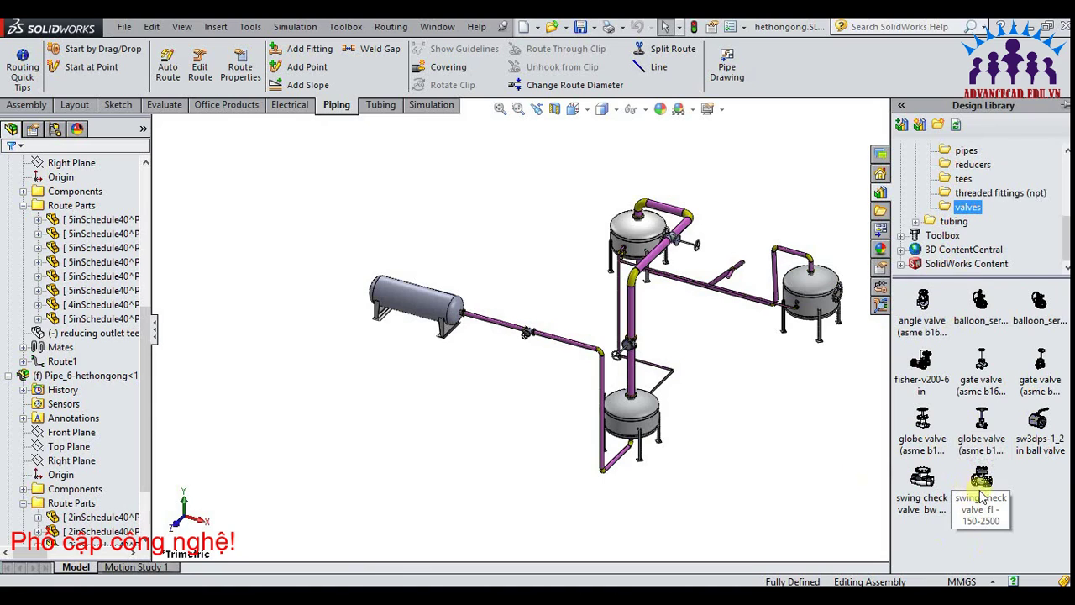
mouse_move(981, 479)
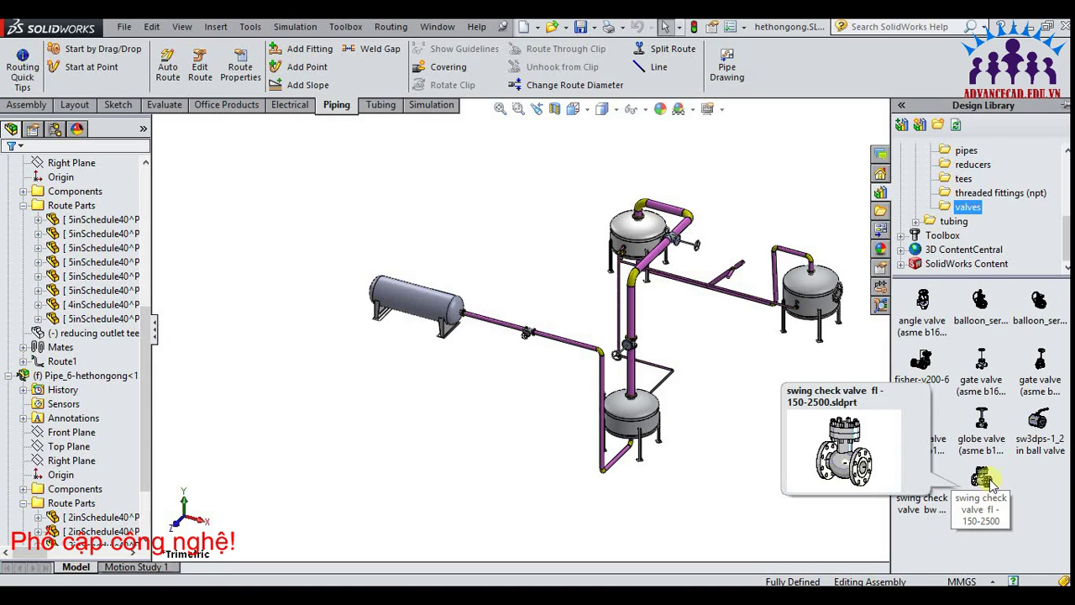
mouse_move(991, 483)
left_mouse_down()
mouse_move(575, 351)
mouse_move(766, 395)
left_mouse_up()
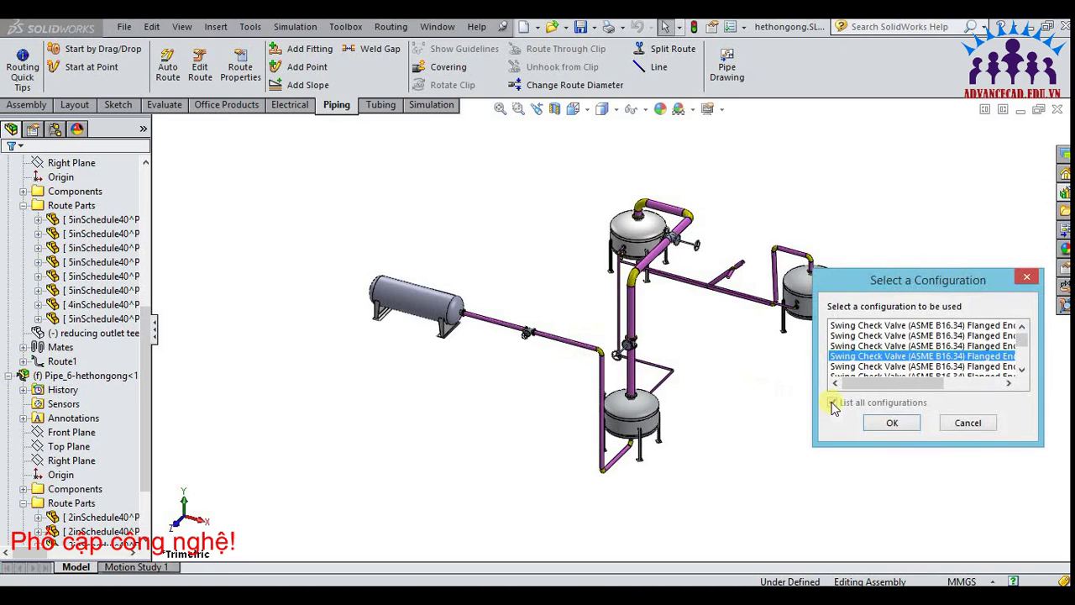
left_click(961, 419)
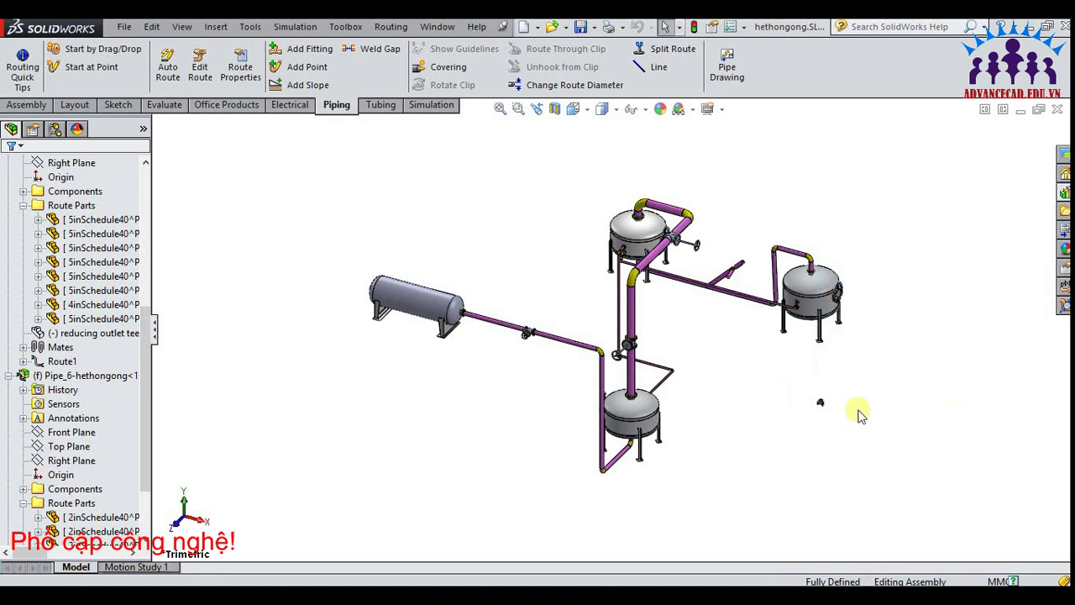
scroll(836, 410, "down", 2)
scroll(798, 408, "down", 2)
scroll(806, 378, "down", 1)
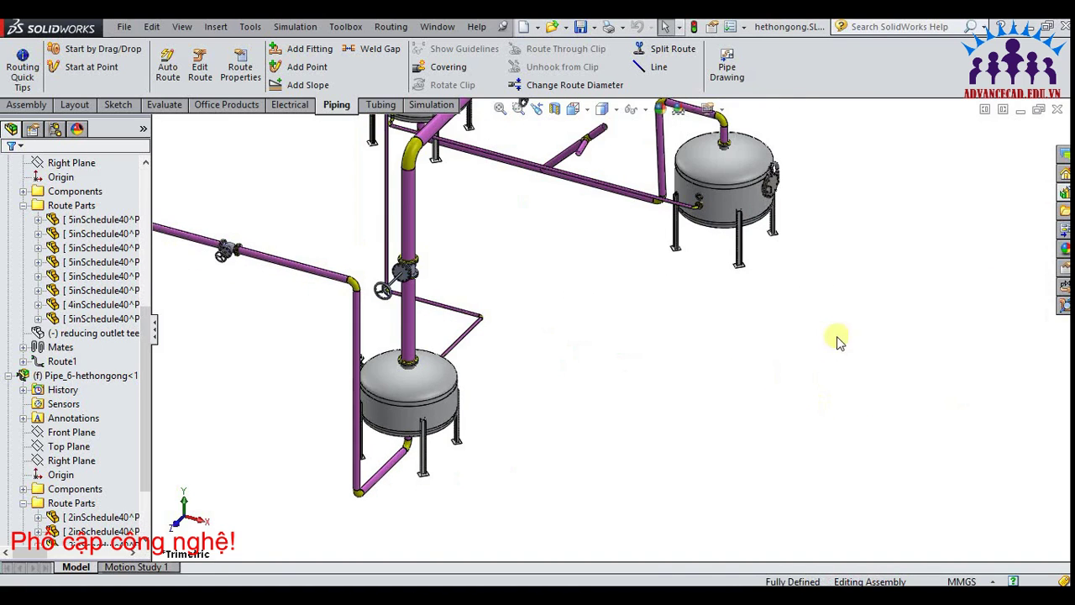
left_click(1065, 192)
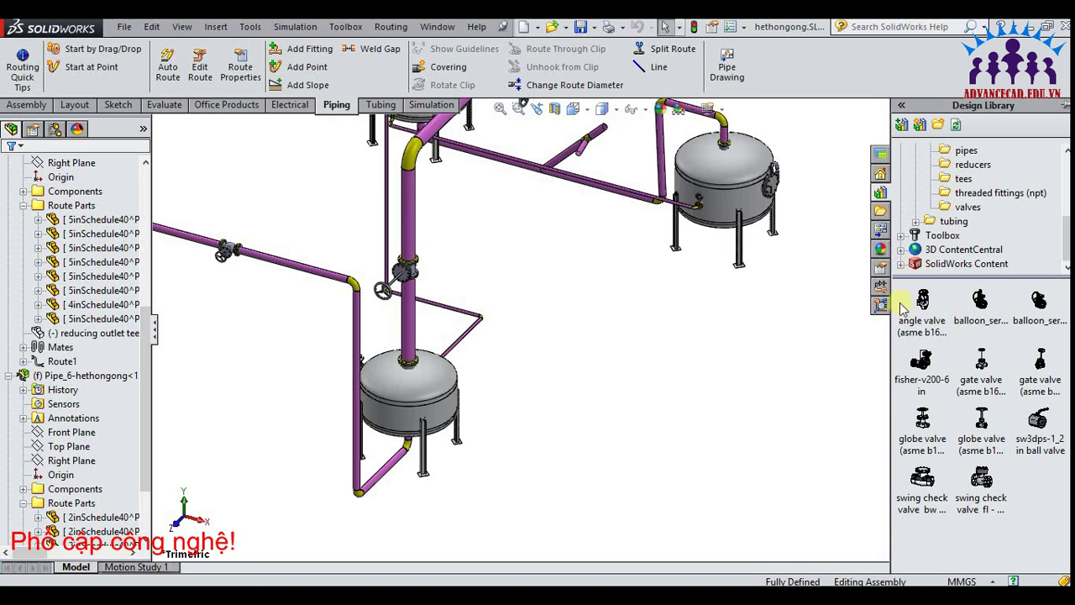
key("f")
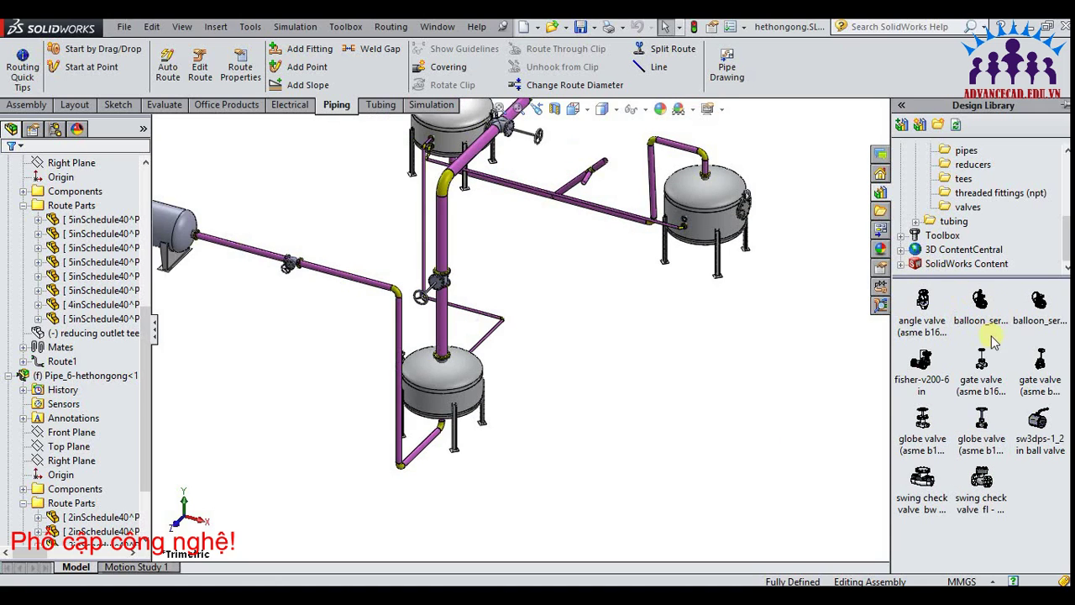
key("f")
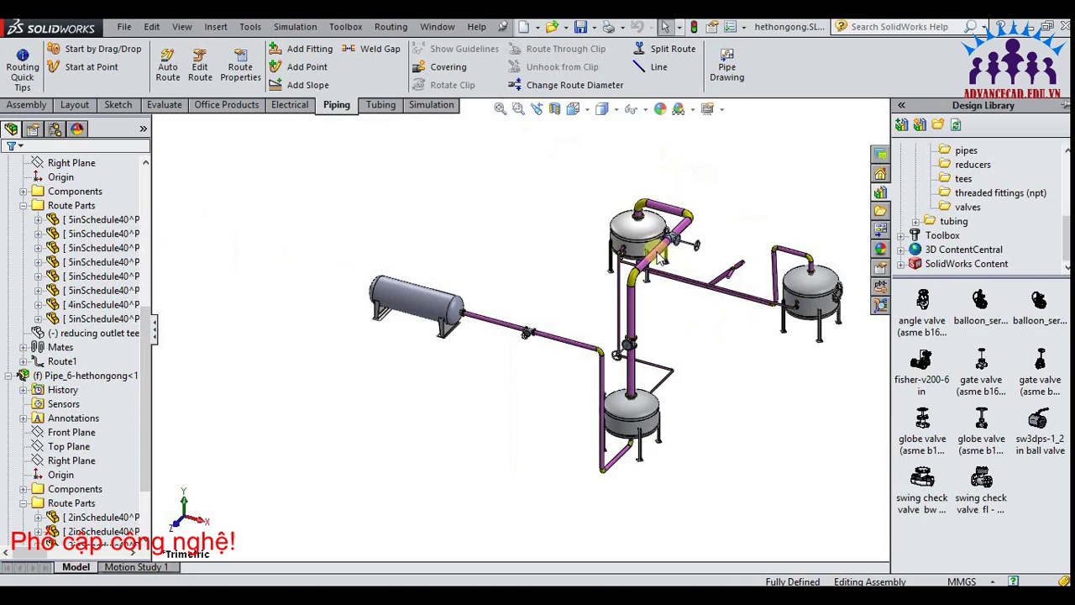
left_click(401, 167)
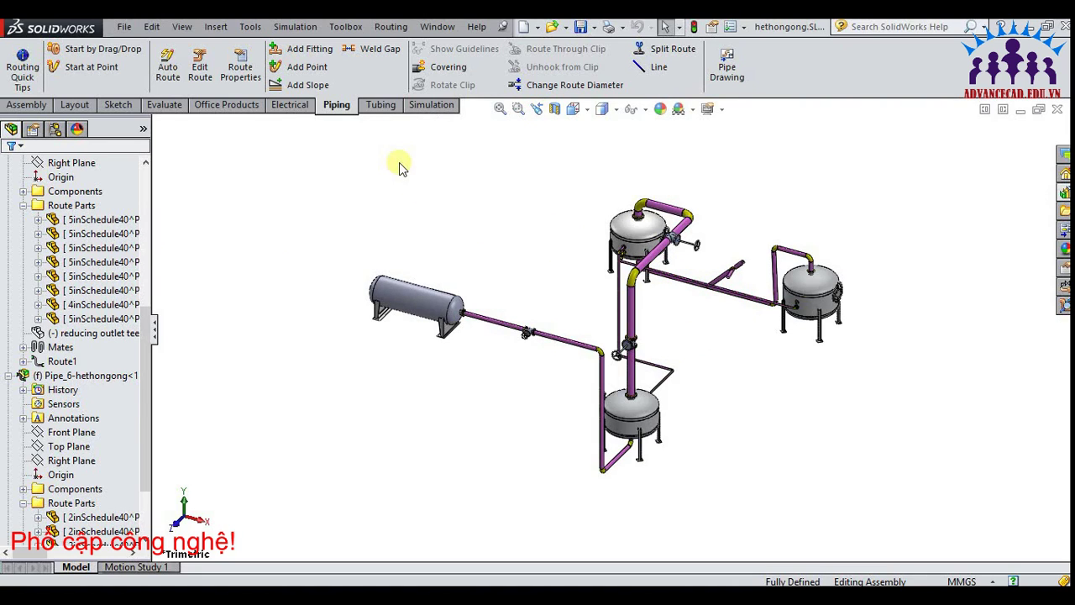